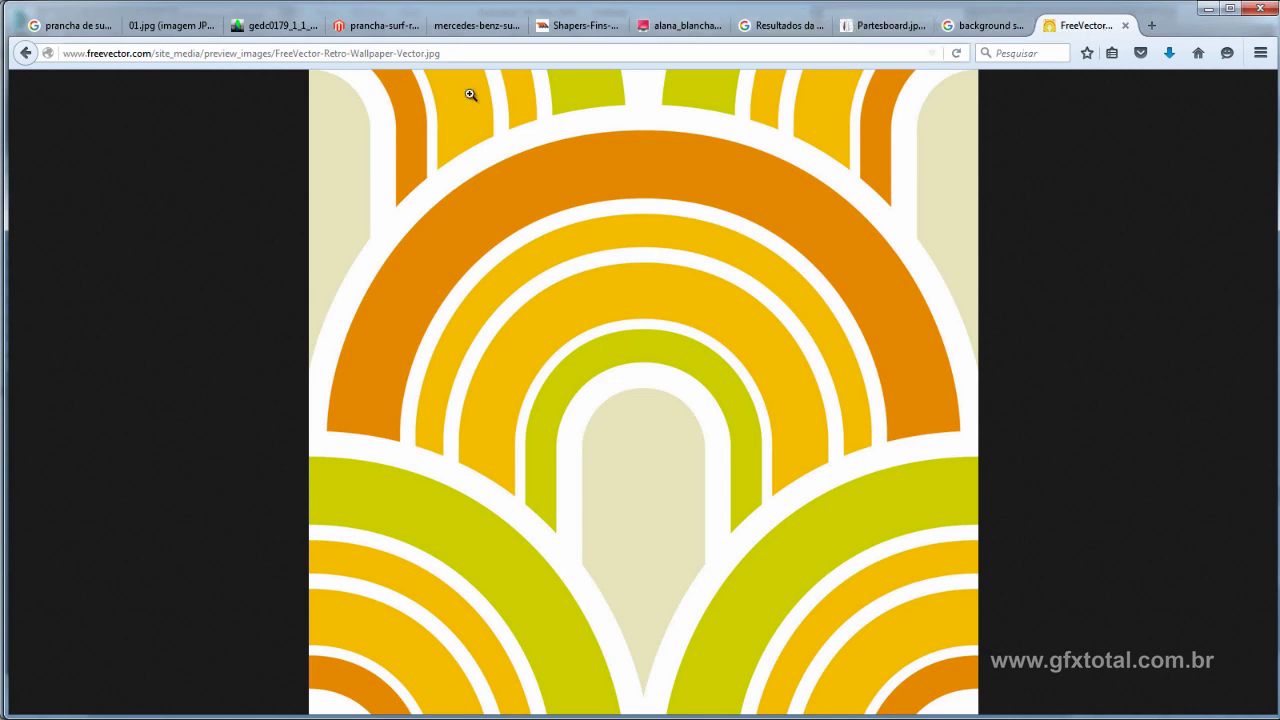
Review each surfboard reference tab: black board, gedc0179, wooden, cork, fins, surfer and parts diagram.
left_click(72, 28)
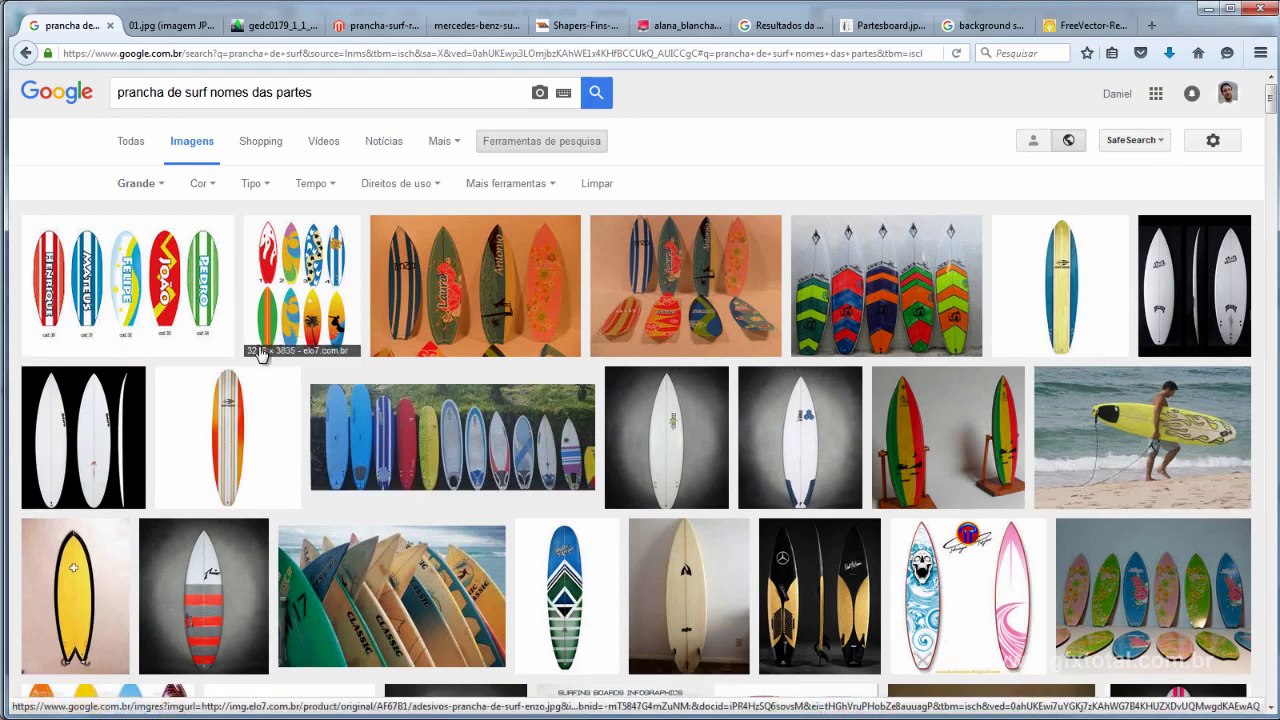
left_click(184, 34)
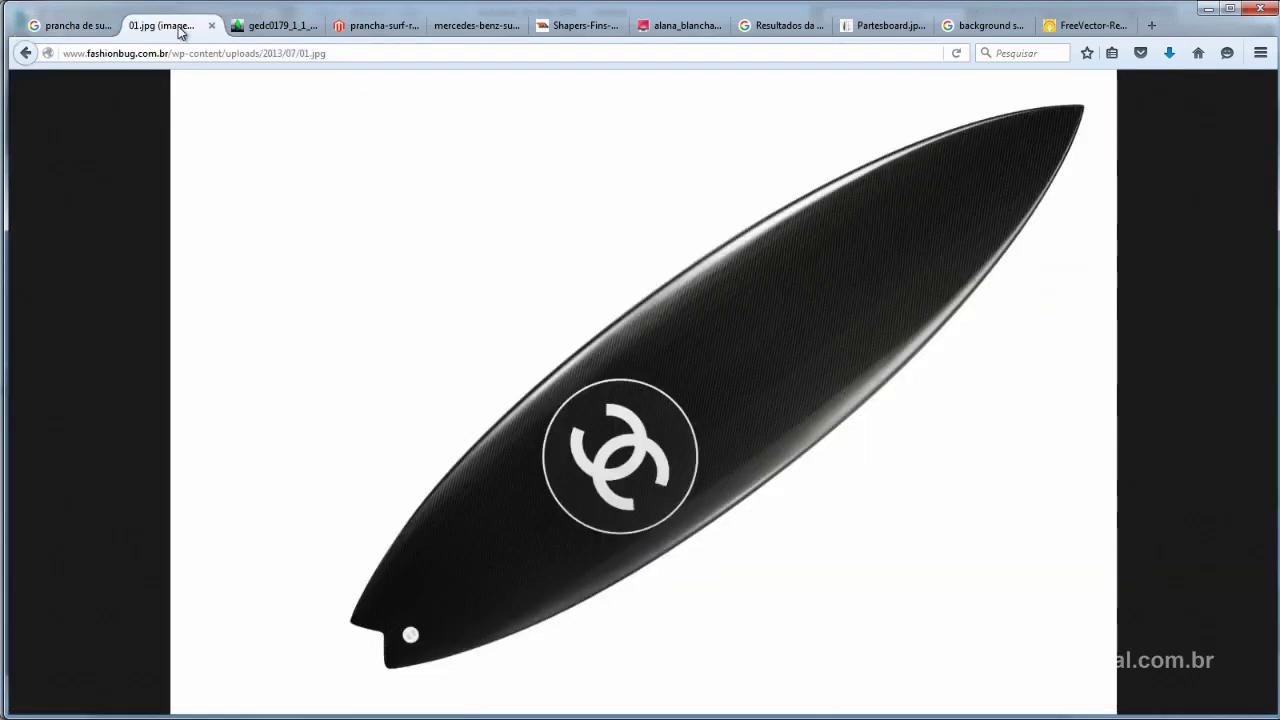
left_click(270, 29)
left_click(378, 32)
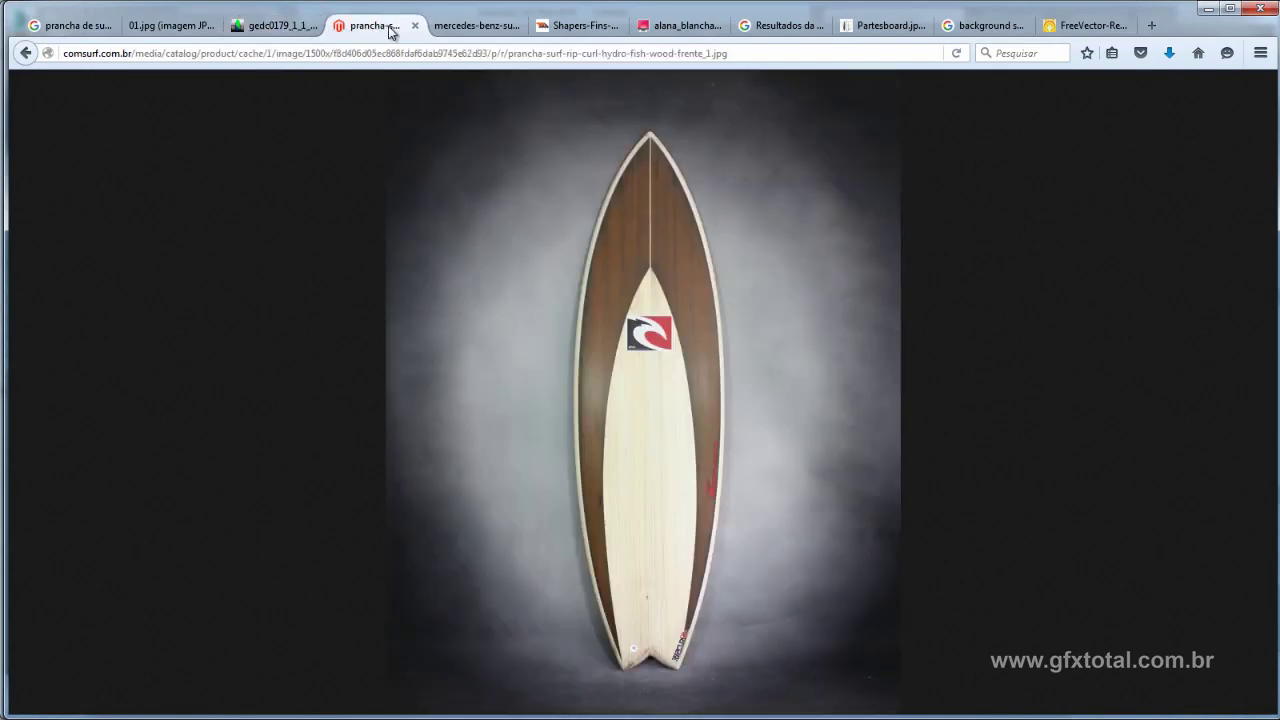
left_click(475, 32)
left_click(588, 31)
left_click(680, 30)
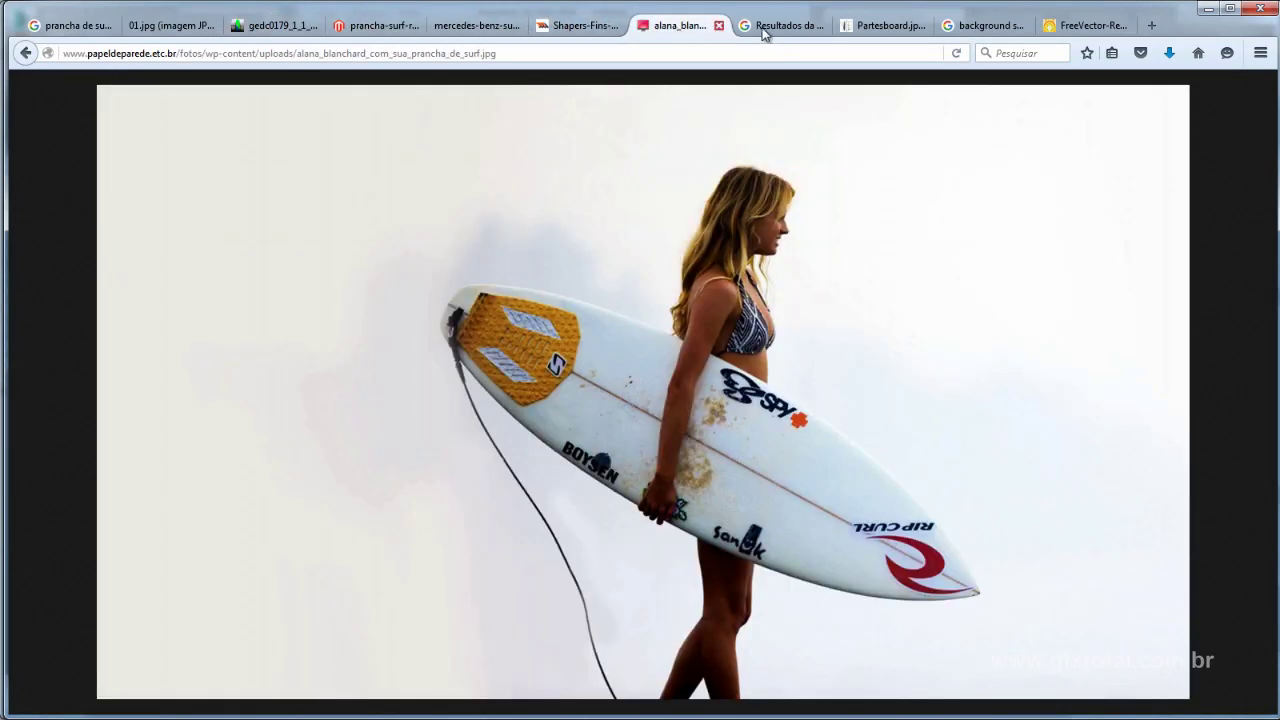
left_click(792, 33)
left_click(884, 32)
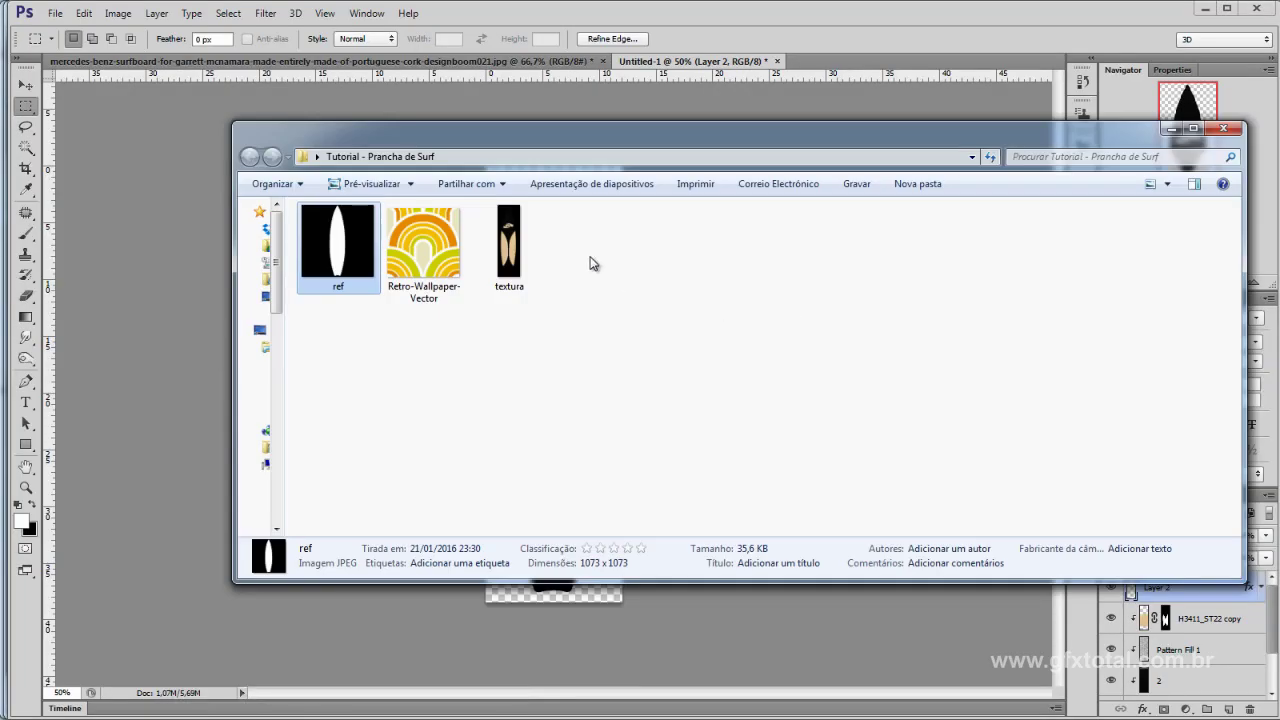
Preview the ref board silhouette full size in Photo Viewer, then close it and shift the folder window left.
left_click_drag(527, 128, 820, 114)
double_click(615, 215)
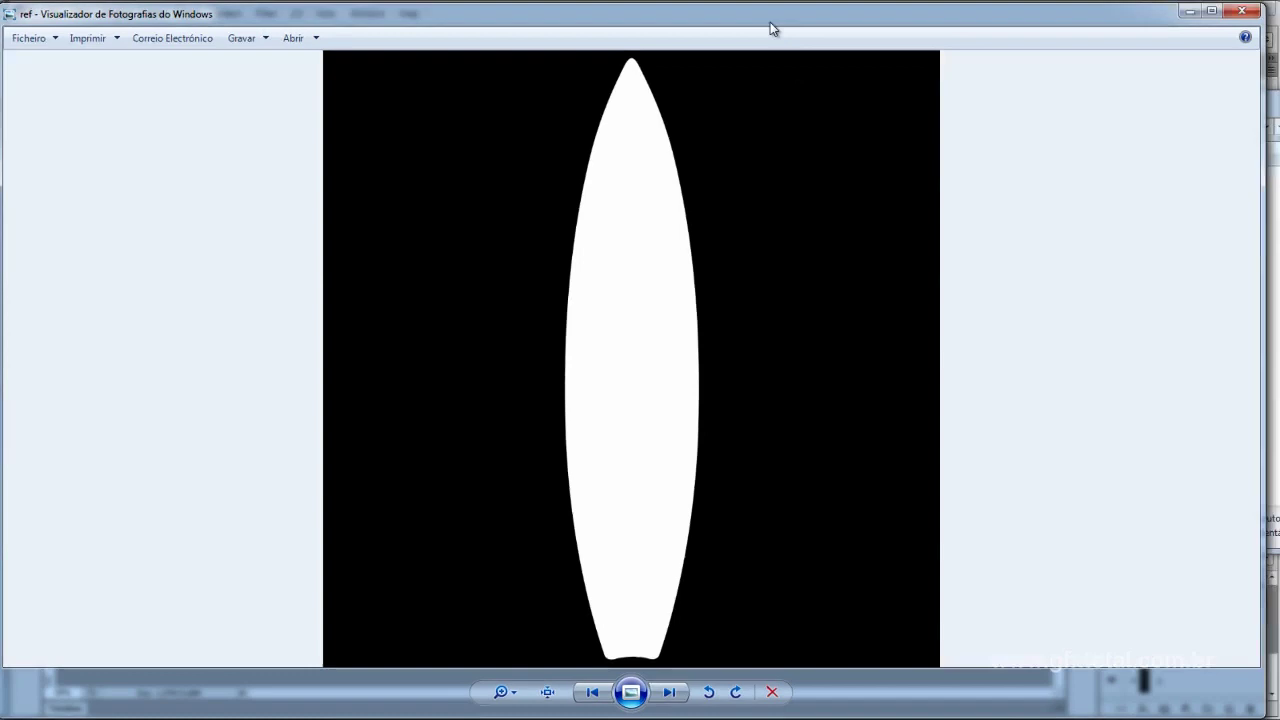
left_click_drag(785, 30, 731, 30)
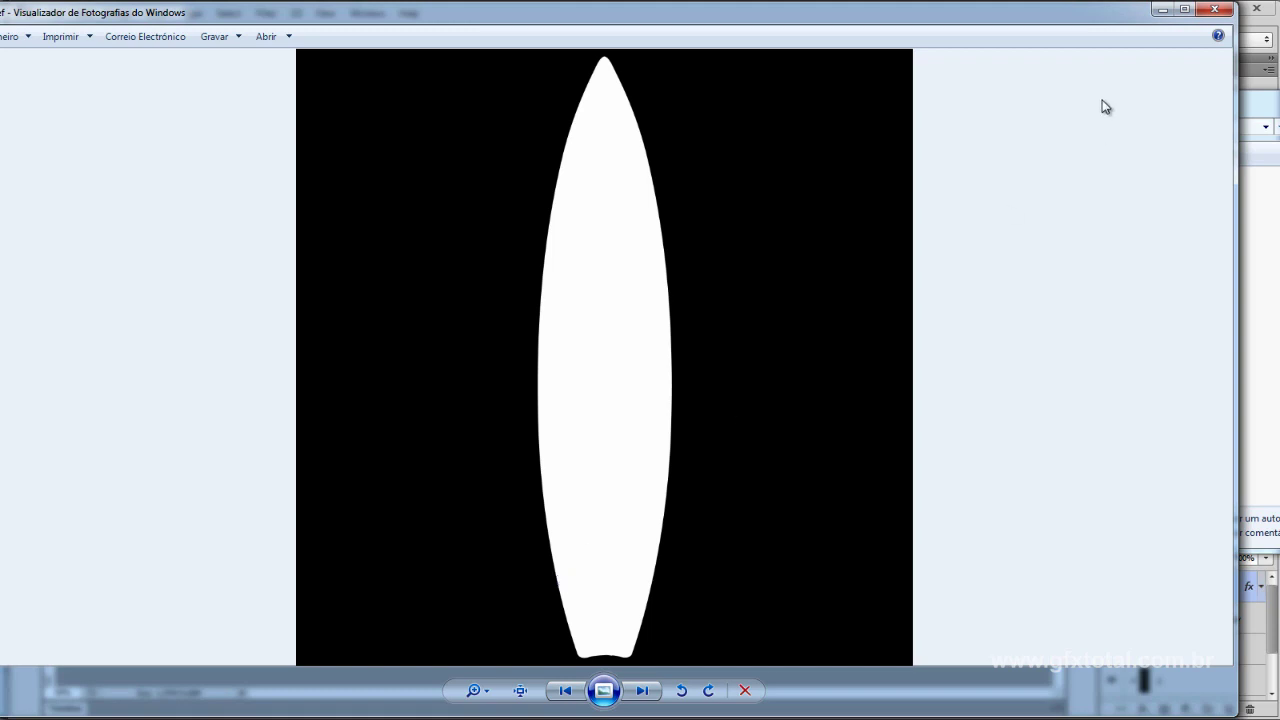
left_click(1212, 12)
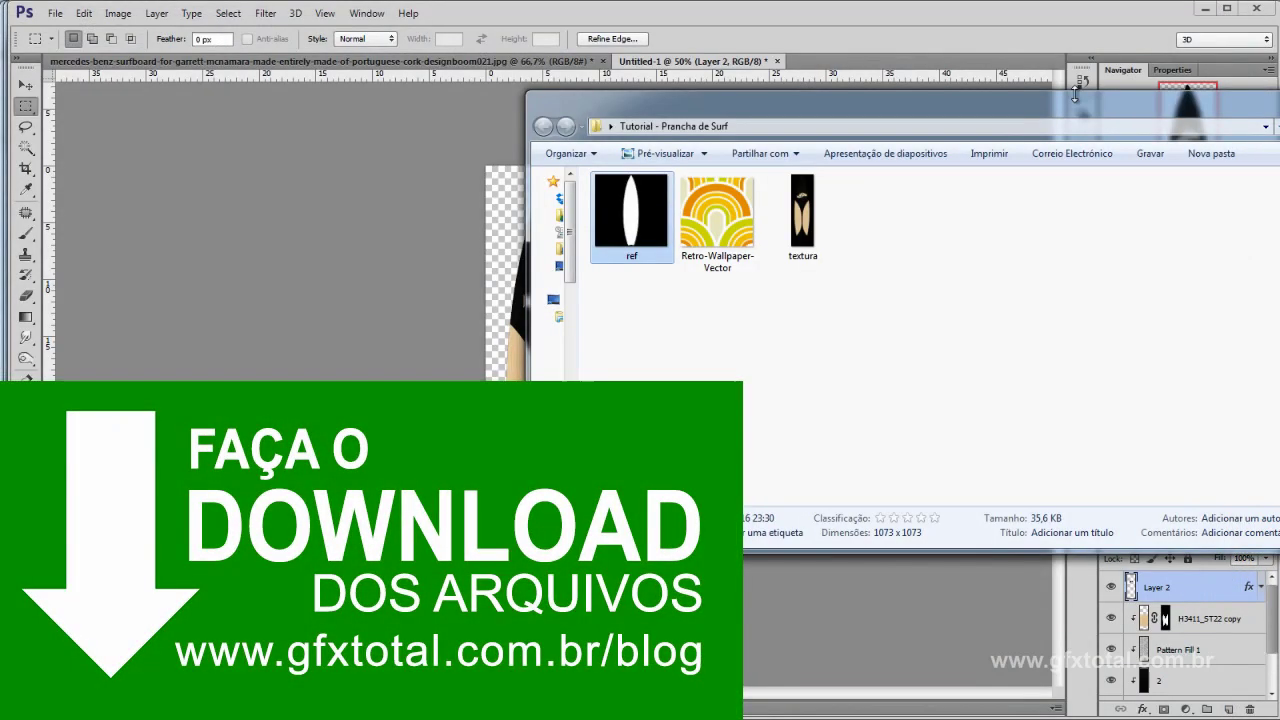
left_click_drag(982, 118, 644, 122)
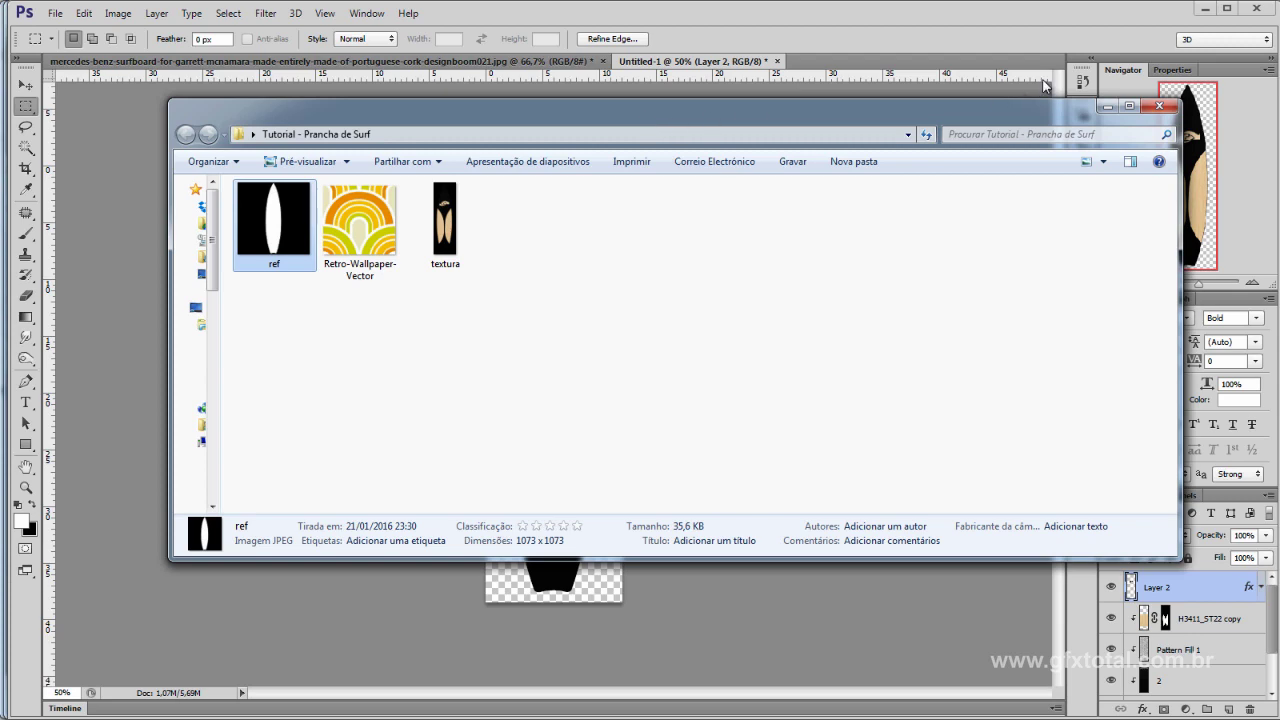
Minimize the Tutorial - Prancha de Surf folder to reveal the board texture, then switch to 3ds Max.
left_click(1107, 107)
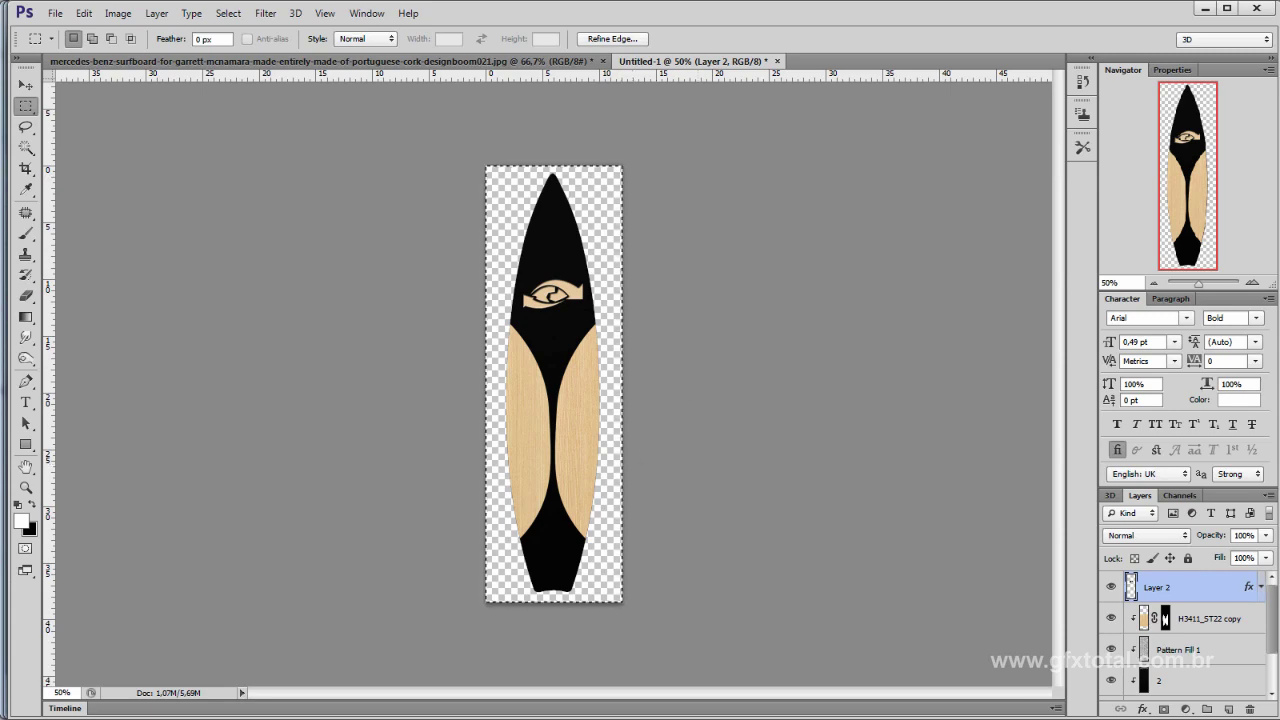
left_click(468, 712)
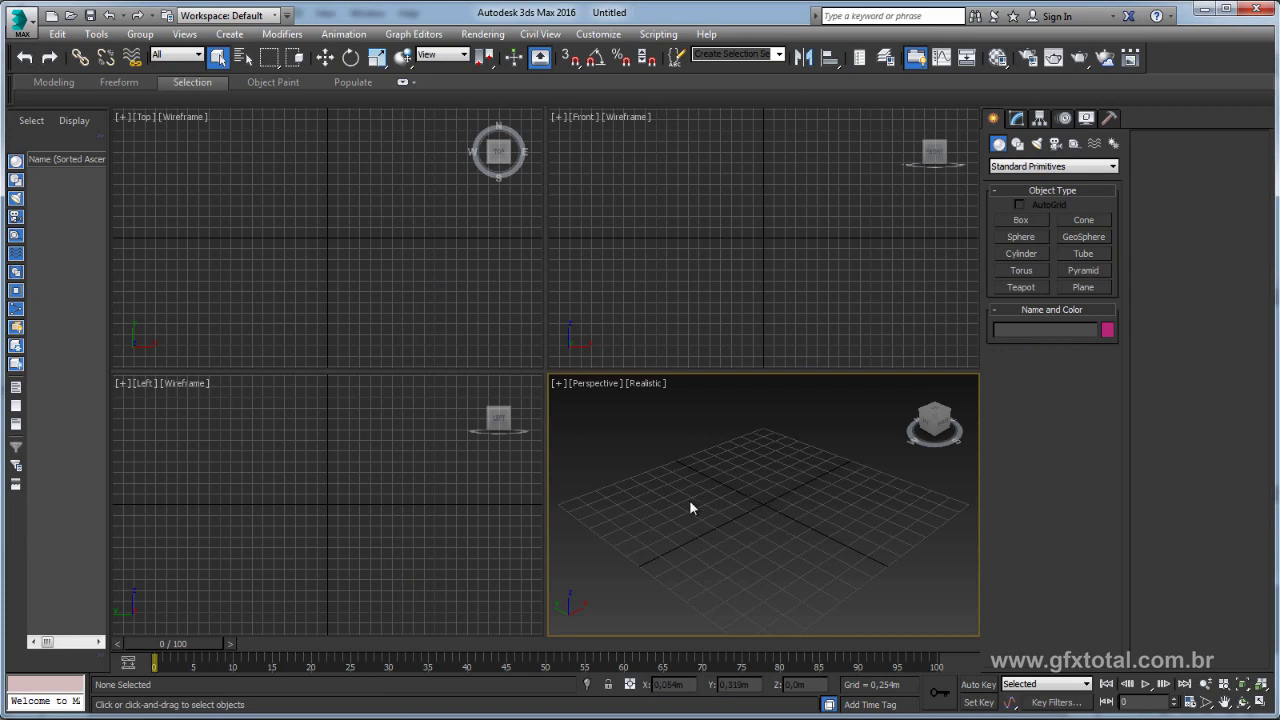
Maximize the Perspective viewport and draw Plane001, a 3,451m square plane centred on the origin.
left_click(1259, 702)
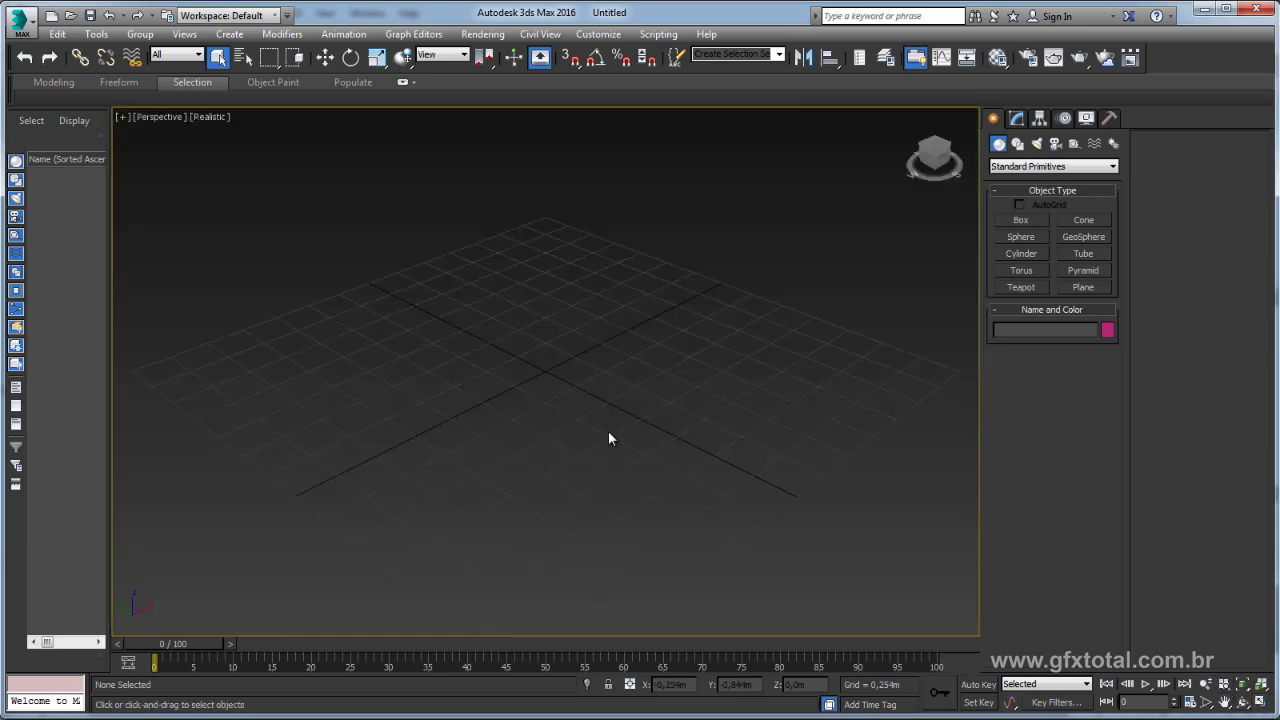
middle_click_drag(579, 375, 601, 330)
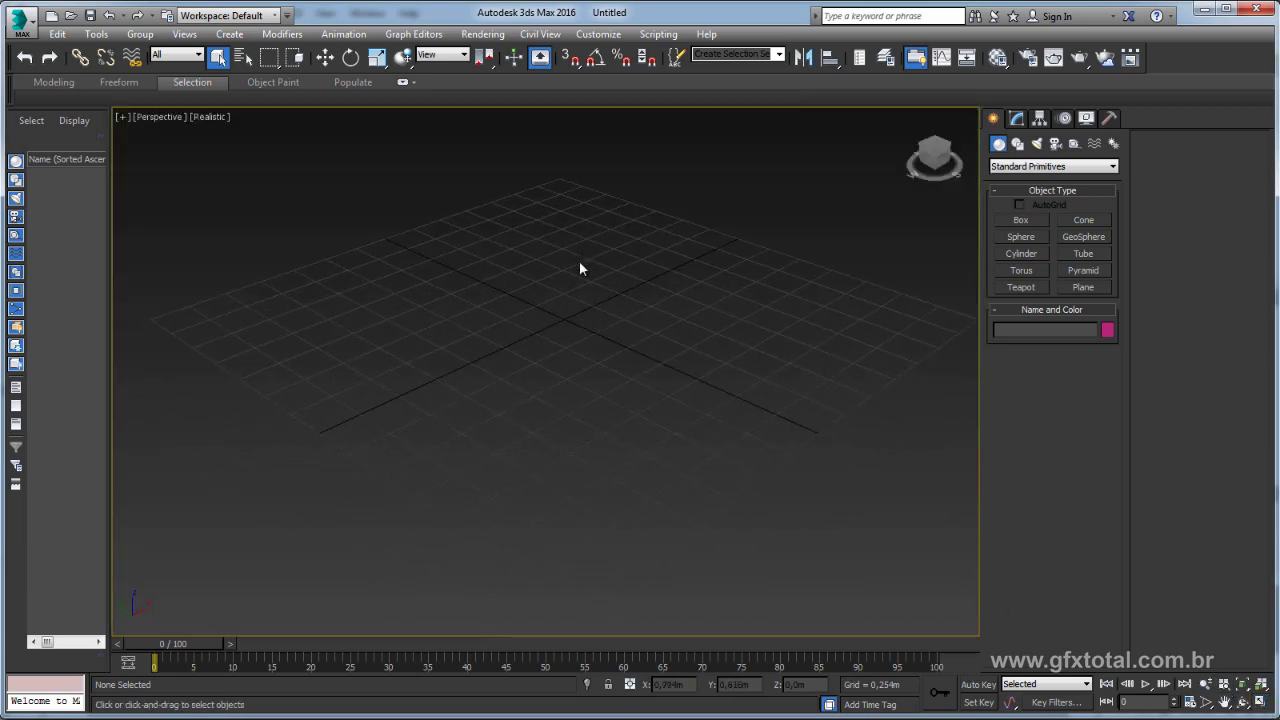
middle_click_drag(579, 268, 468, 390)
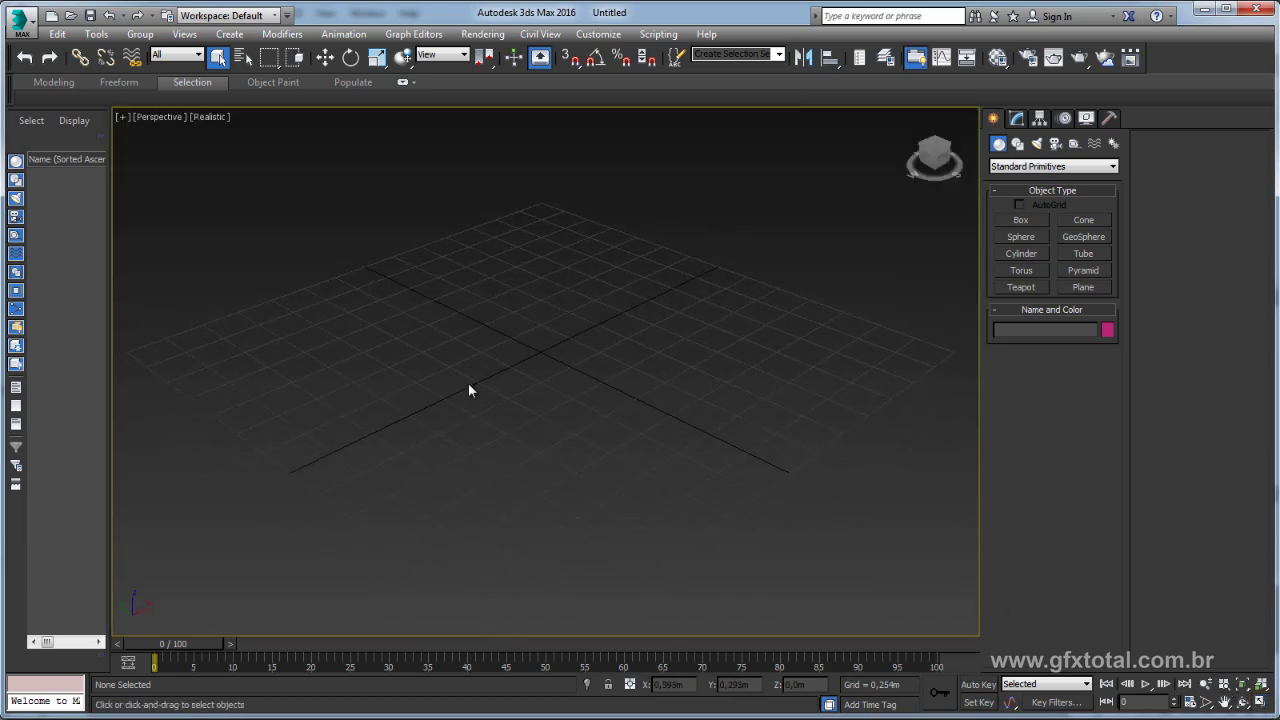
left_click(1083, 288)
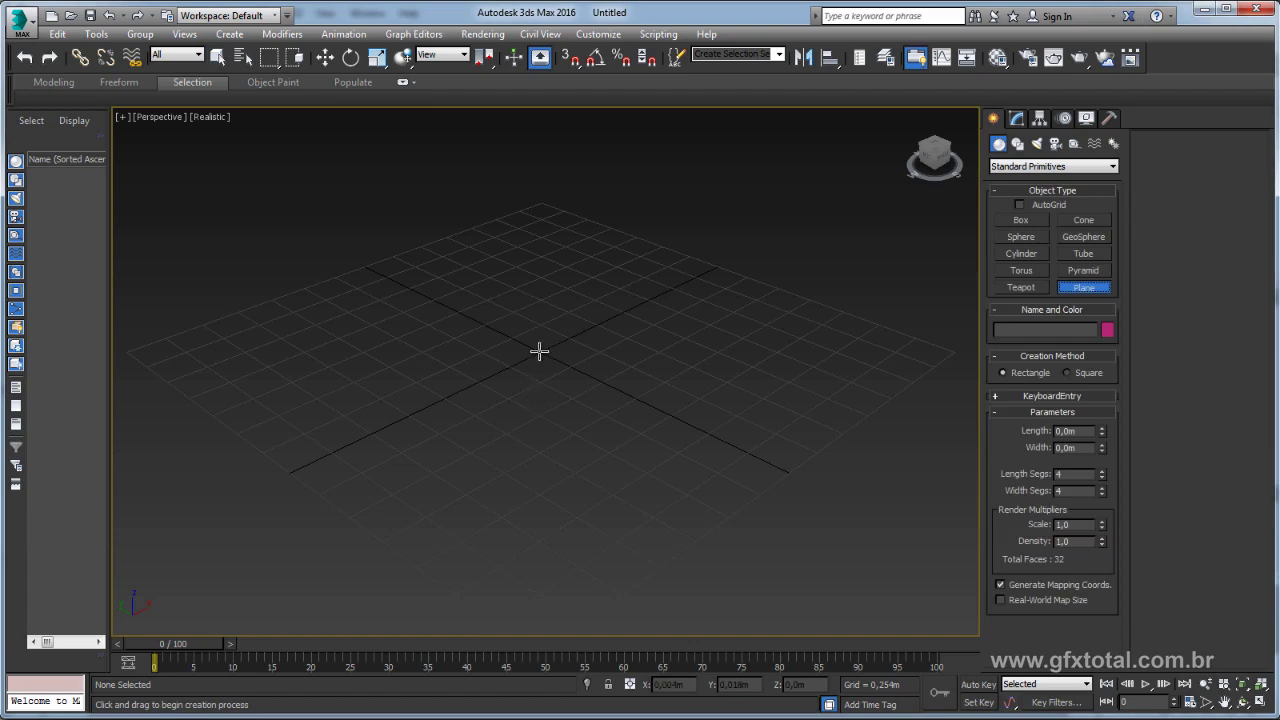
mouse_move(400, 324)
left_mouse_down()
mouse_move(570, 413)
mouse_move(614, 349)
mouse_move(551, 534)
mouse_move(560, 422)
left_mouse_up()
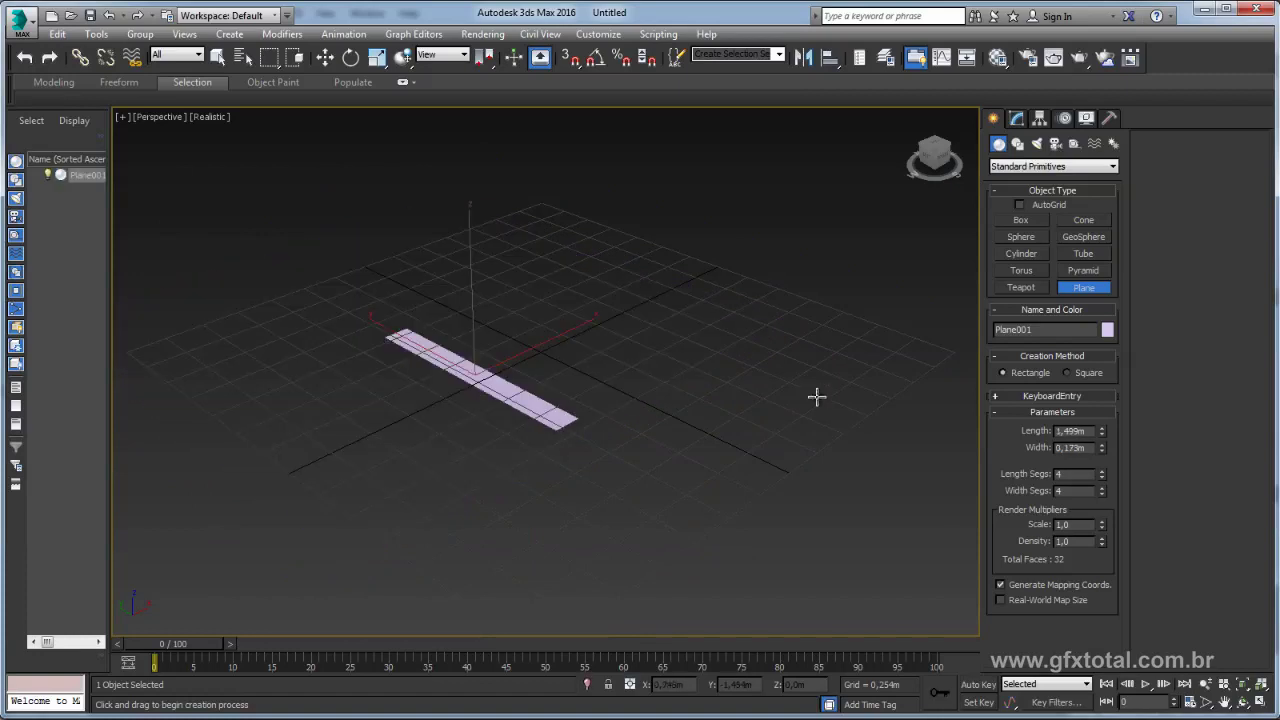
key("ctrl+z")
left_click_drag(540, 352, 733, 503)
mouse_move(643, 389)
middle_mouse_down("alt")
mouse_move(640, 403)
mouse_move(686, 386)
mouse_move(600, 400)
mouse_move(684, 386)
mouse_move(594, 434)
middle_mouse_up("alt")
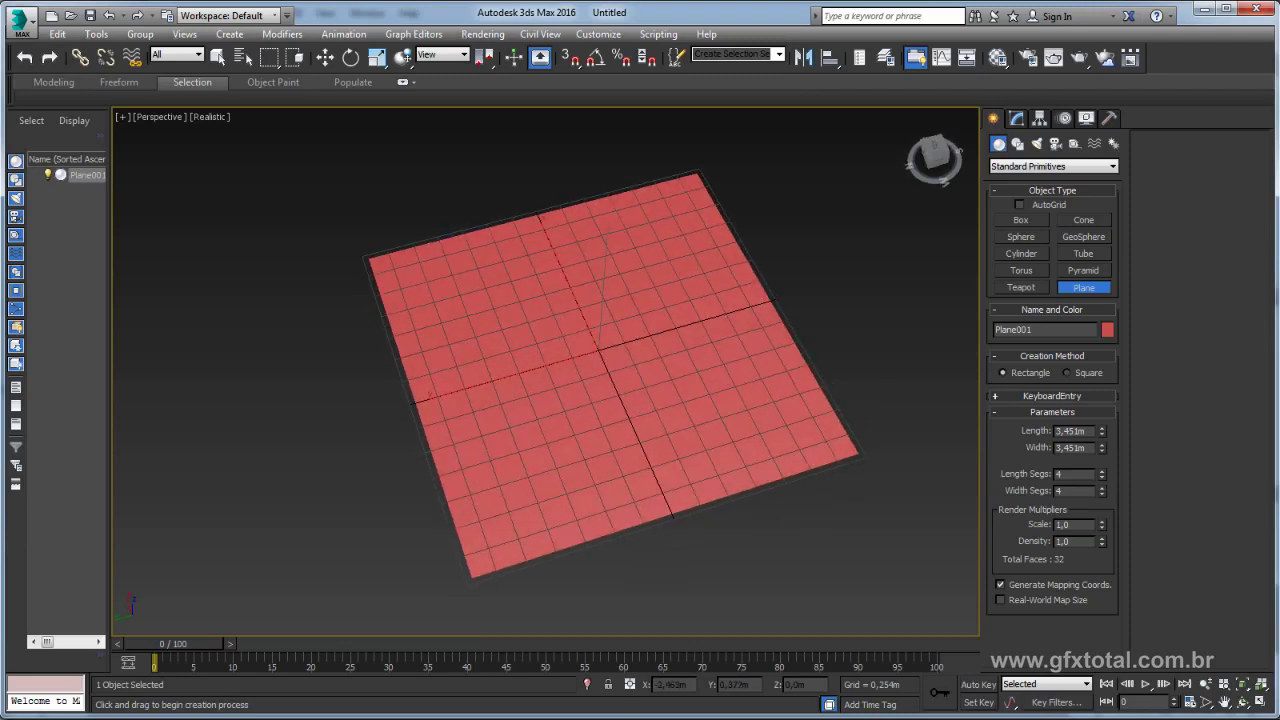
key("alt+Tab")
Drop the ref image onto Plane001 as its texture and frame it in Top view with the grid hidden.
left_click_drag(548, 120, 1243, 241)
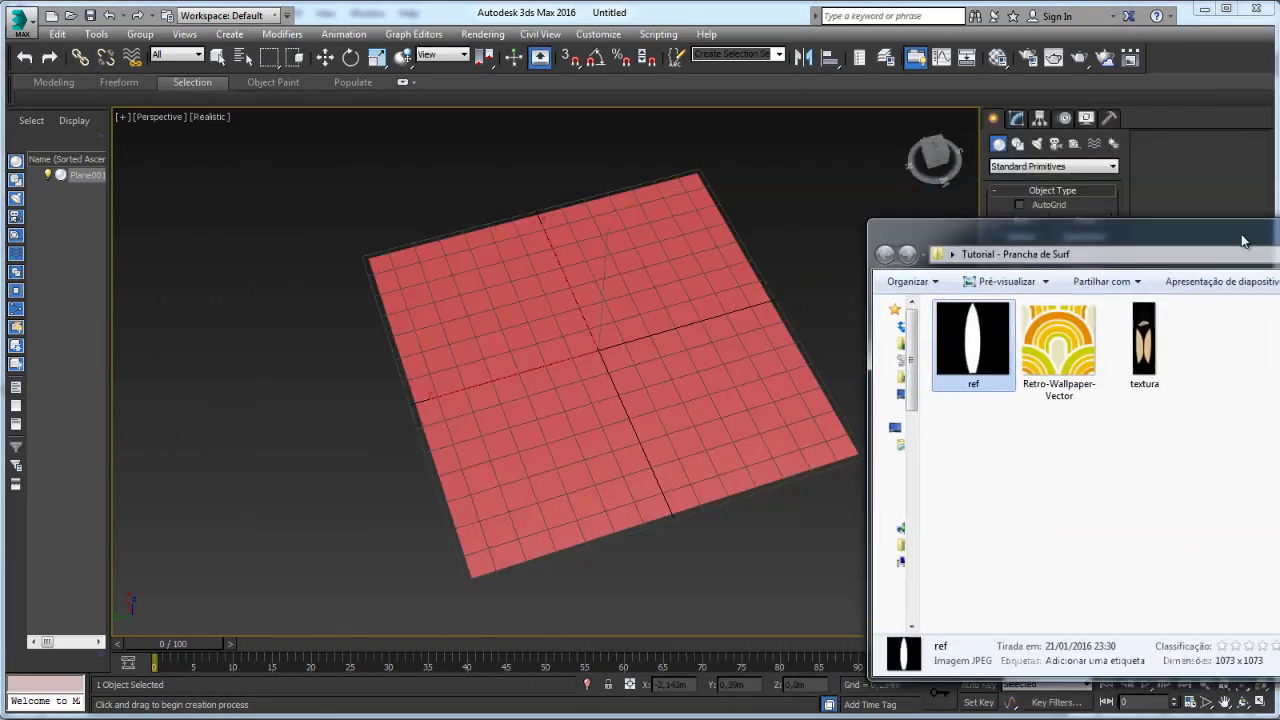
left_click_drag(975, 340, 680, 322)
left_click_drag(1148, 238, 612, 238)
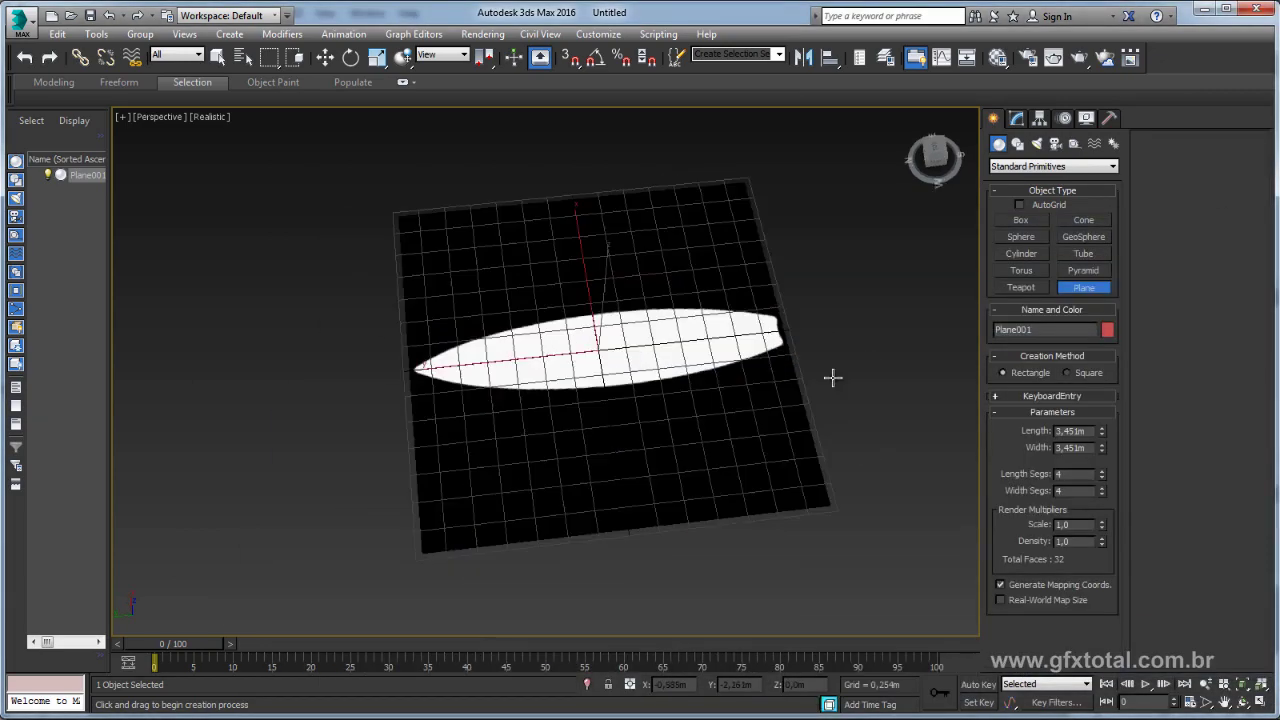
mouse_move(832, 377)
middle_mouse_down("alt")
mouse_move(671, 386)
mouse_move(683, 351)
mouse_move(686, 411)
middle_mouse_up("alt")
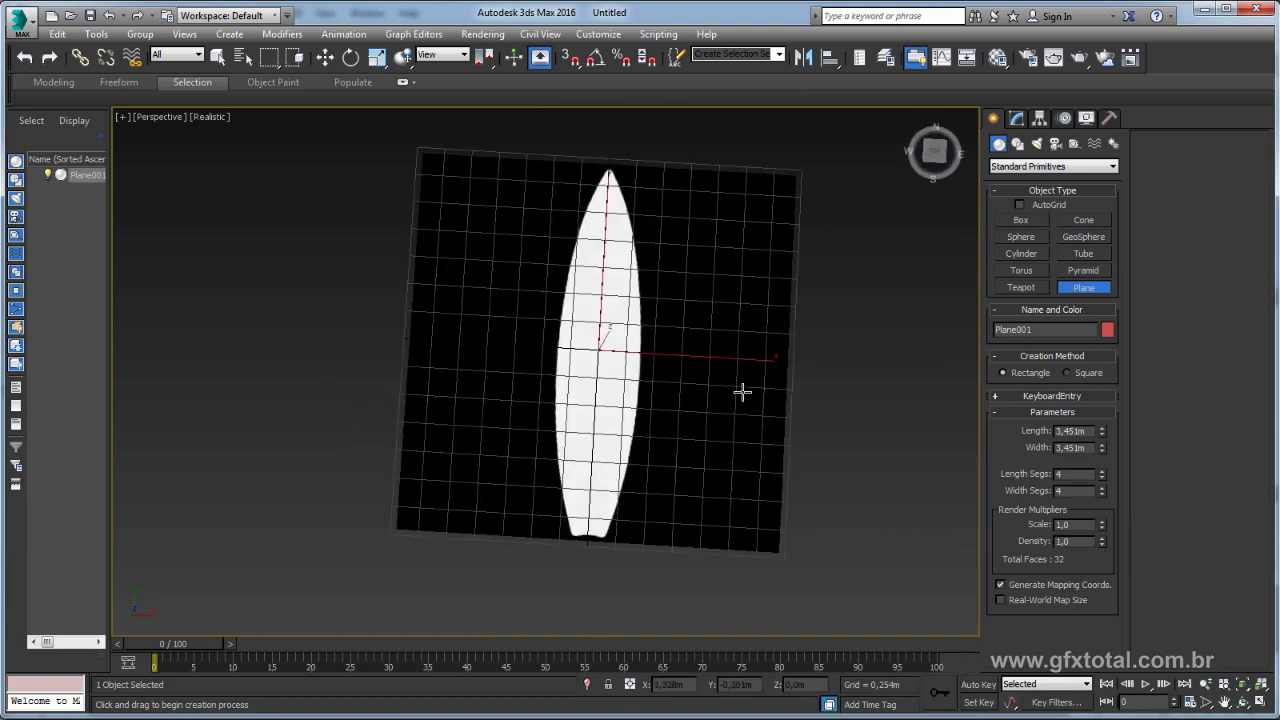
key("t")
middle_click_drag(649, 366, 734, 372)
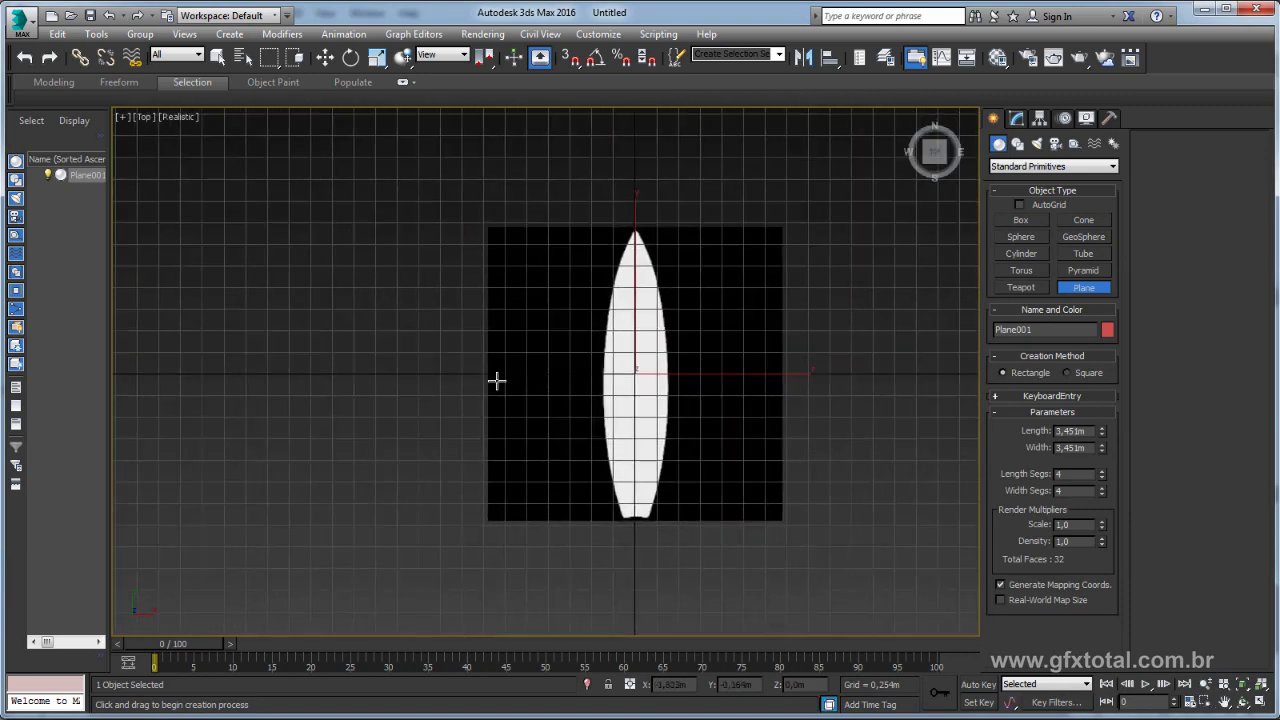
middle_click_drag(635, 381, 584, 369)
key("g")
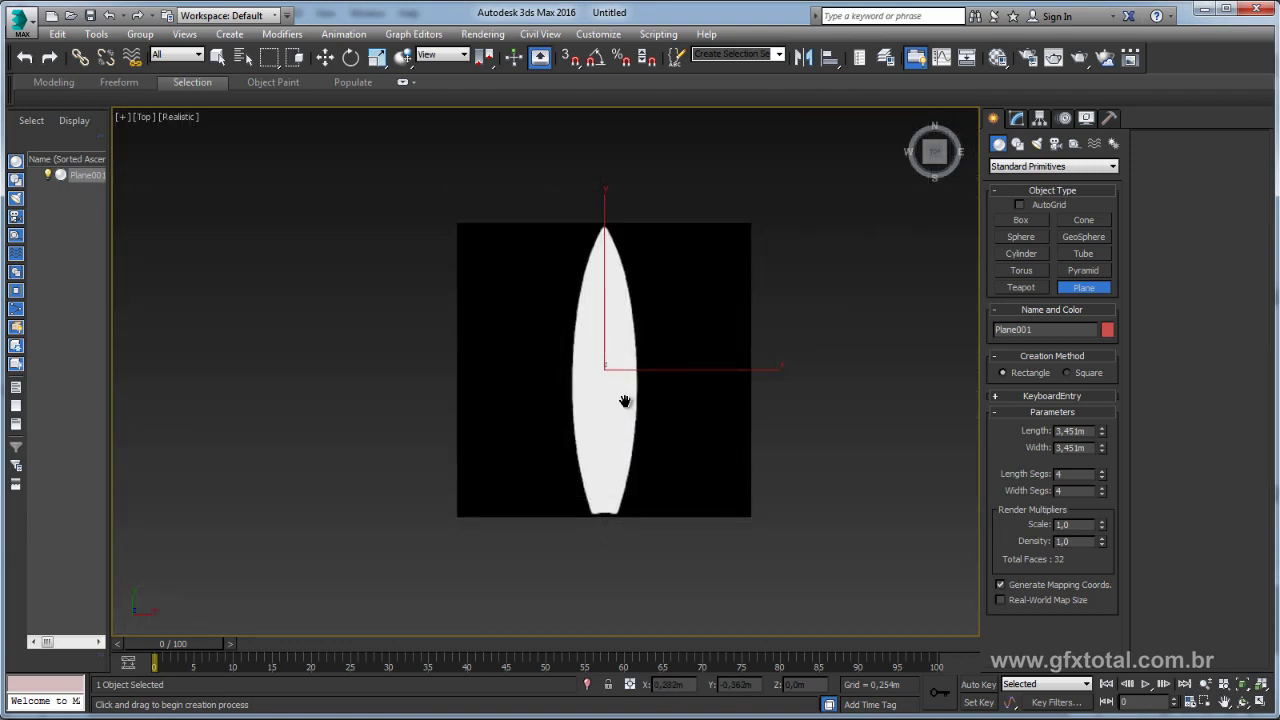
middle_click_drag(625, 401, 586, 399)
right_click(506, 190)
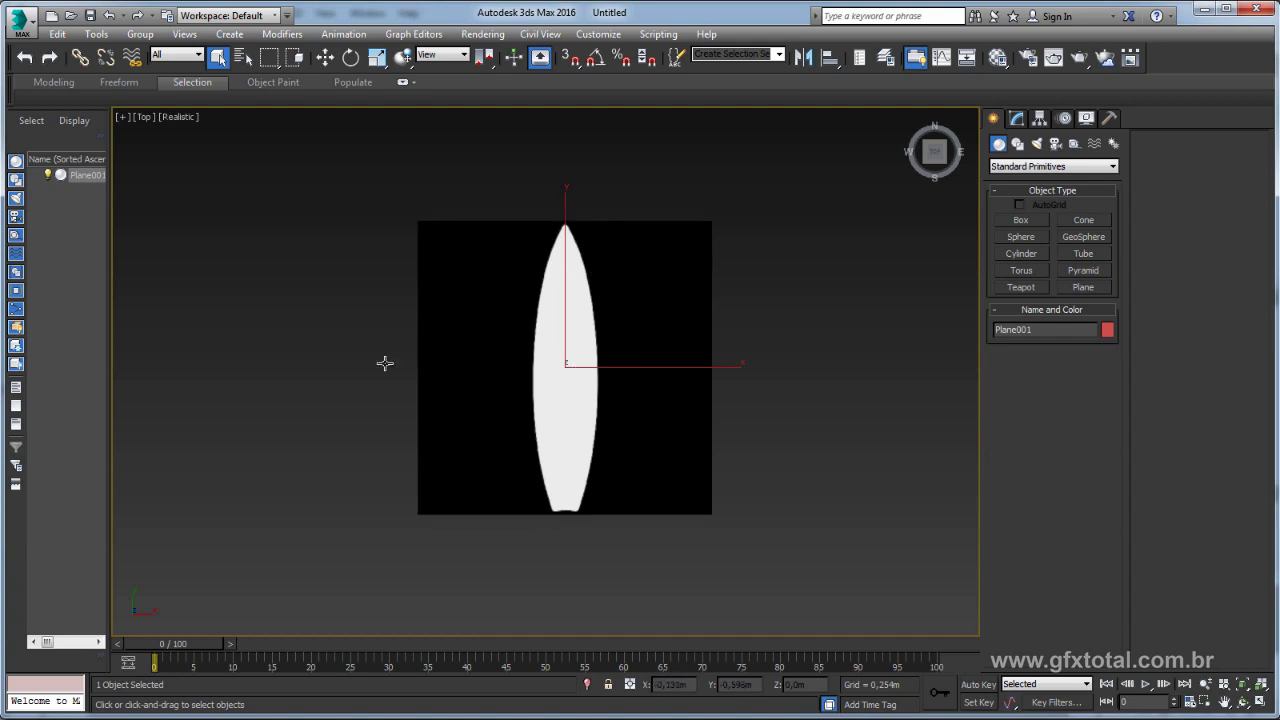
Lower the textured Plane001 to Z -0,5m below the grid, then return to Top view.
middle_click_drag(570, 378, 582, 378)
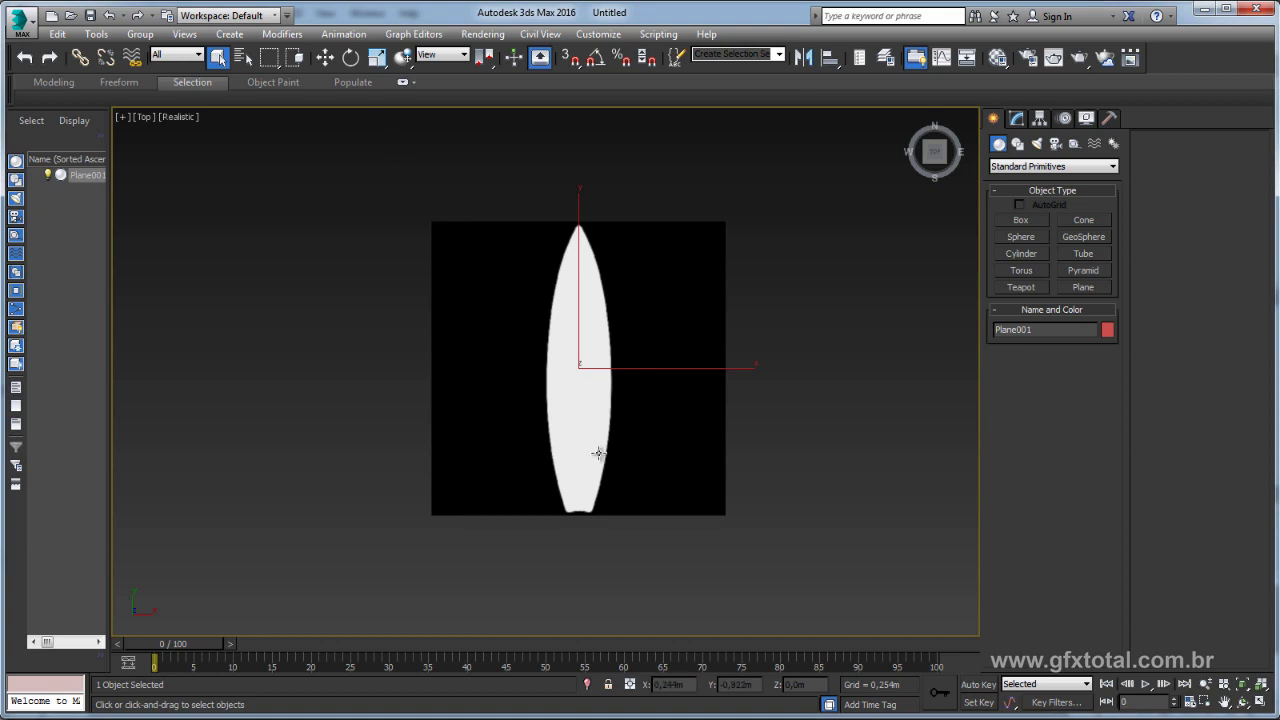
middle_click_drag(594, 451, 586, 414)
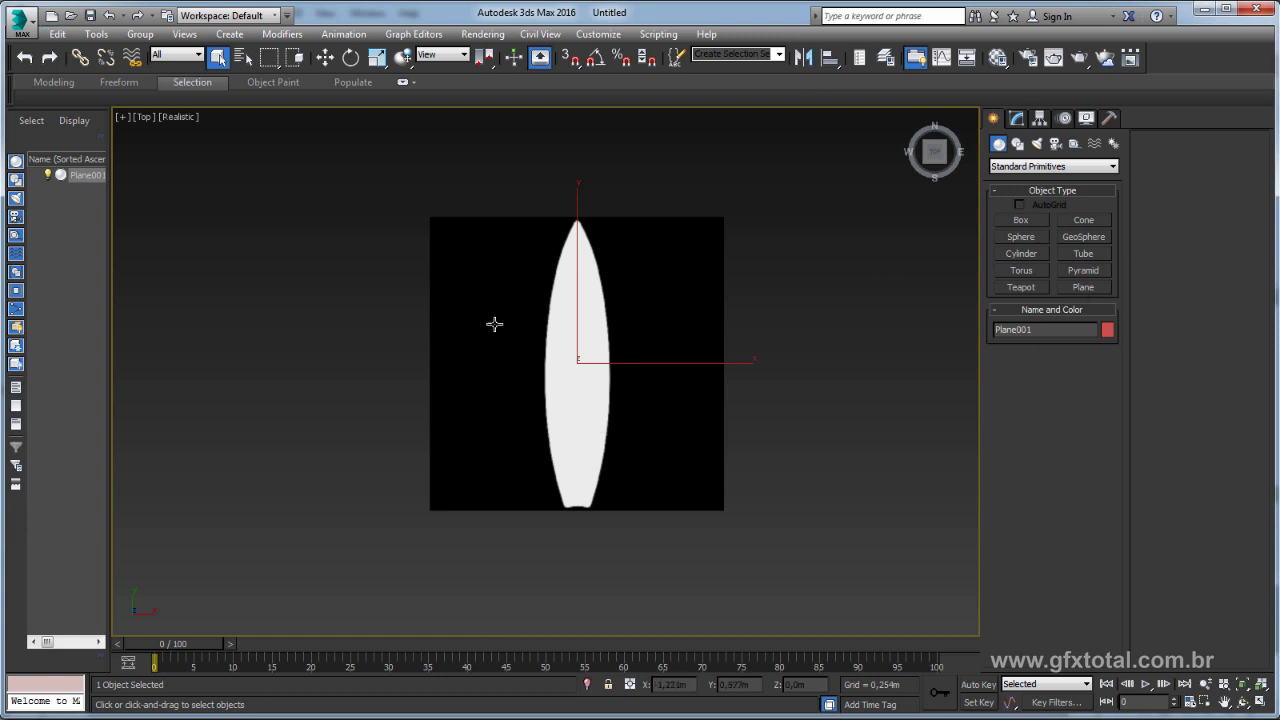
key("p")
mouse_move(720, 438)
middle_mouse_down("alt")
mouse_move(662, 330)
mouse_move(650, 350)
middle_mouse_up("alt")
key("F4")
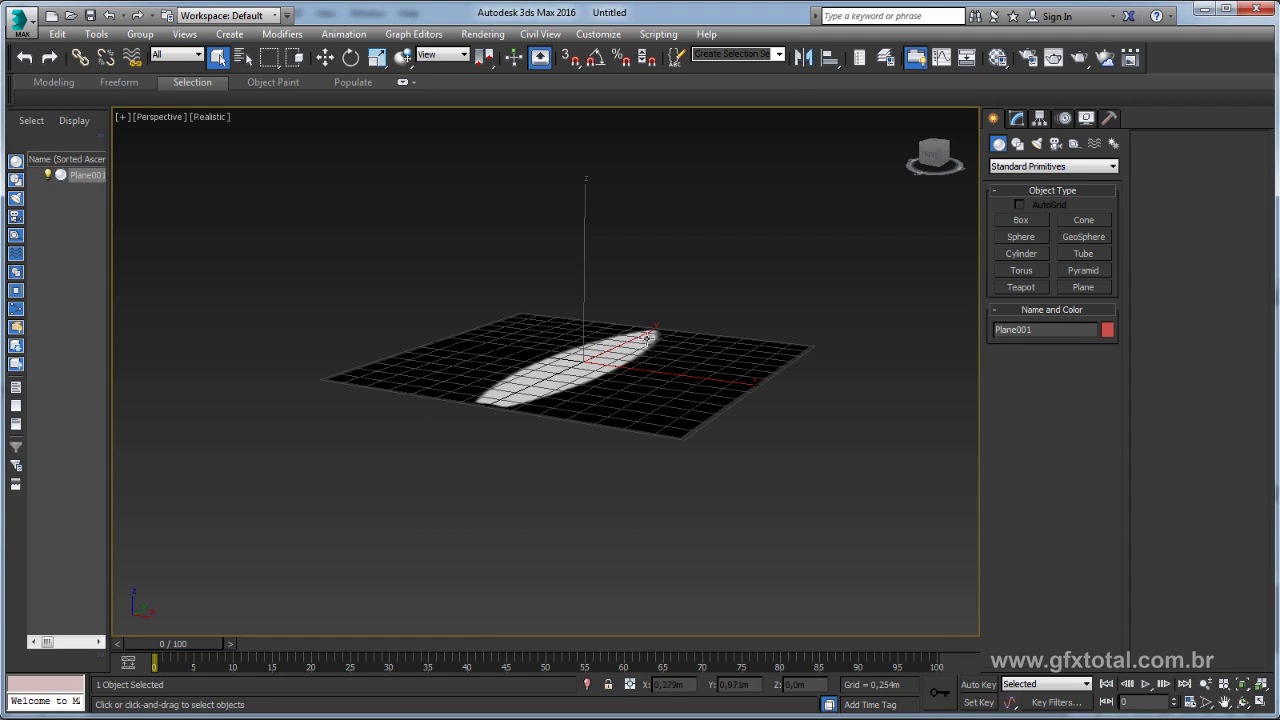
key("w")
left_click_drag(589, 263, 665, 340)
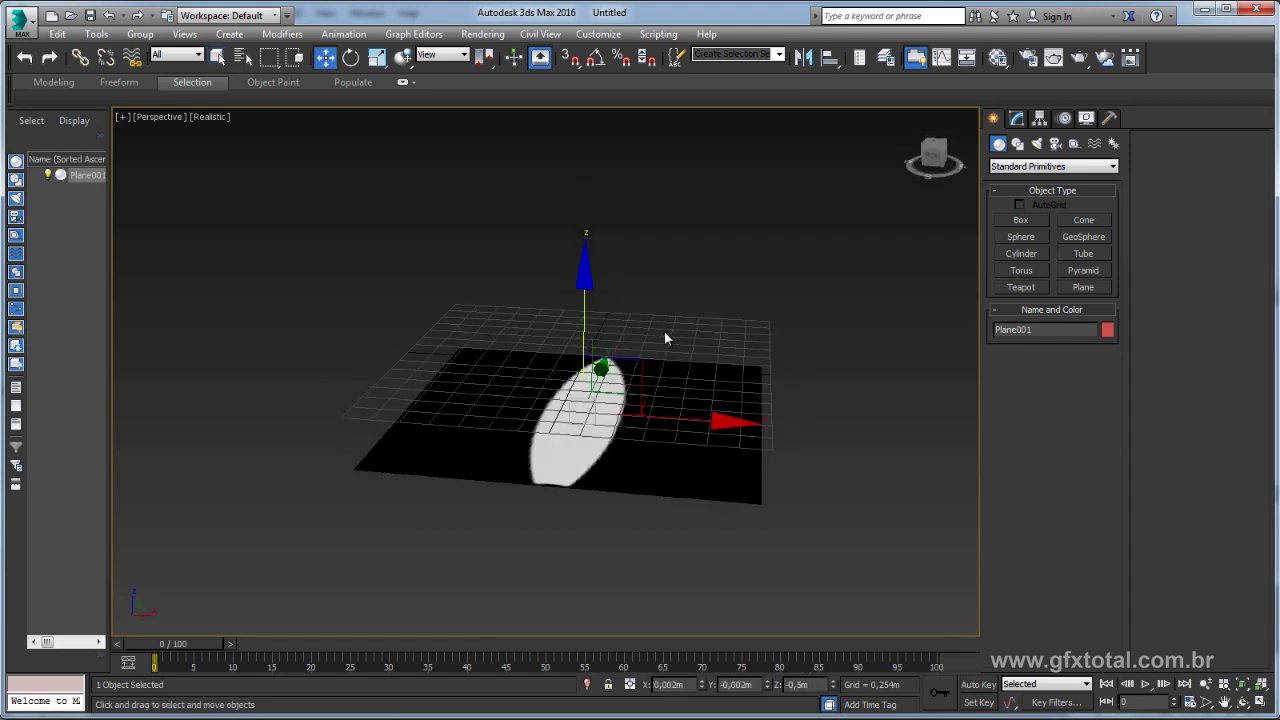
key("g")
middle_click_drag(529, 389, 457, 389, "alt")
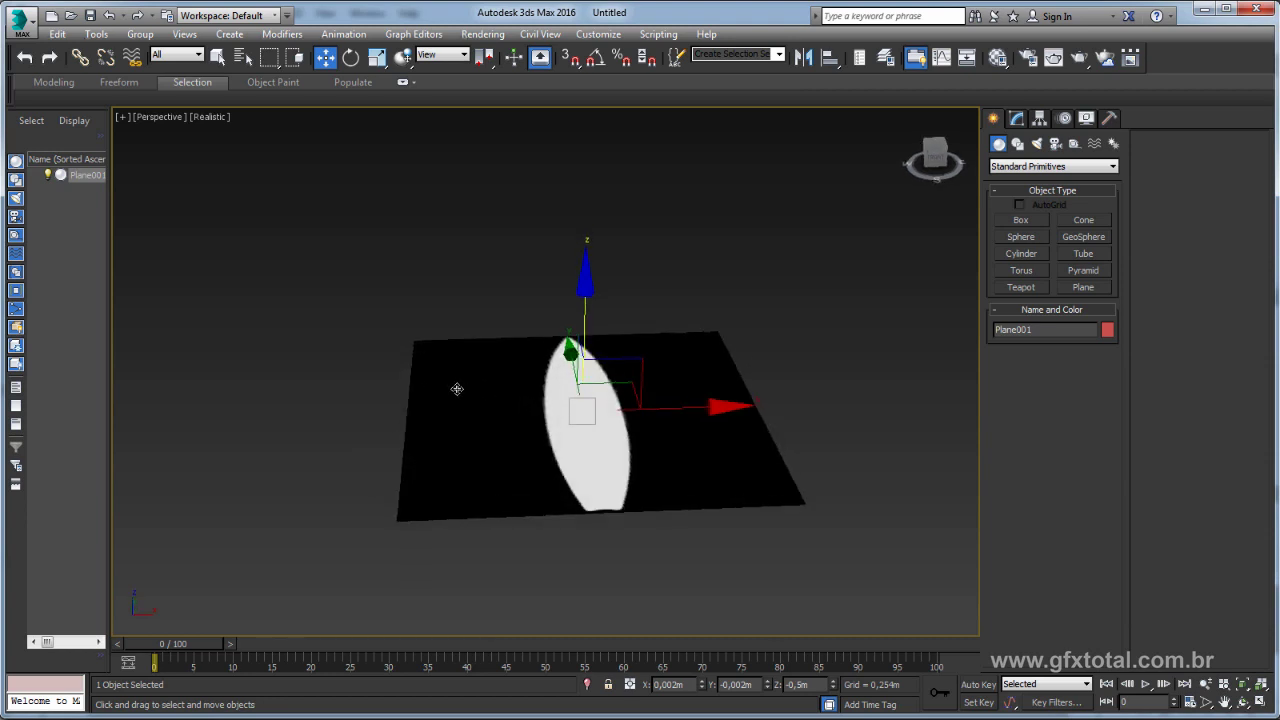
key("t")
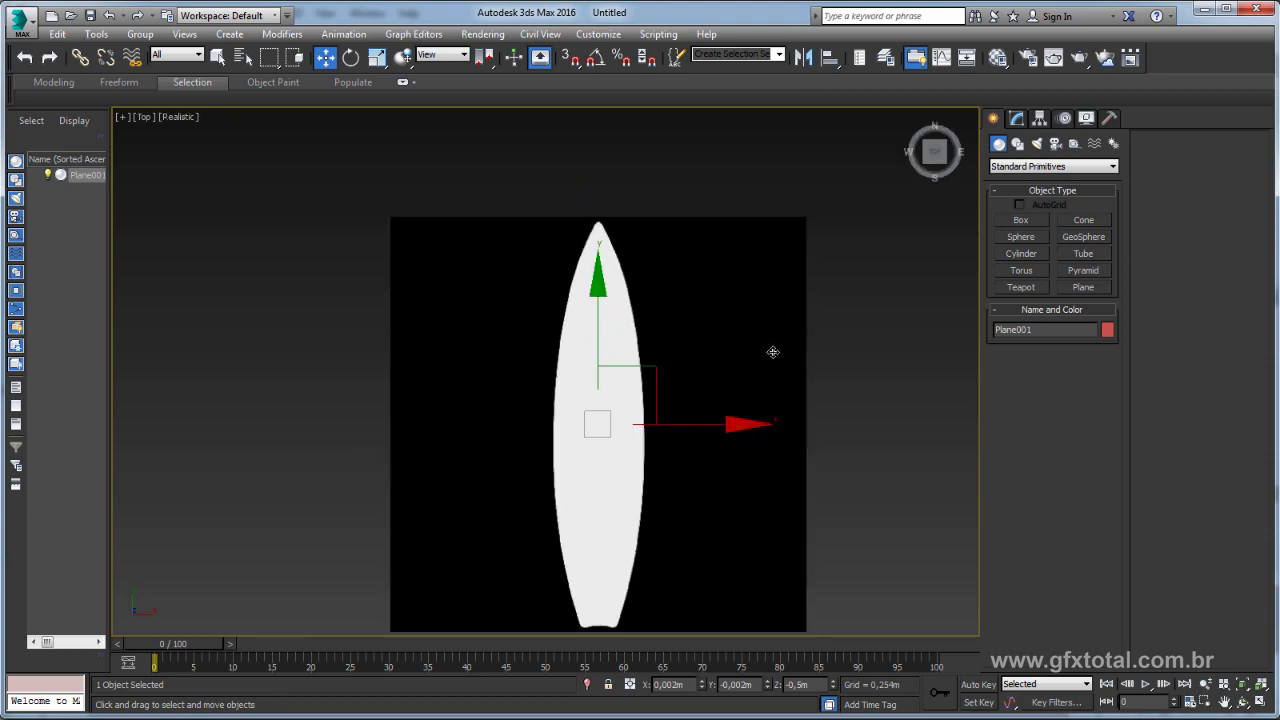
middle_click_drag(553, 425, 528, 366)
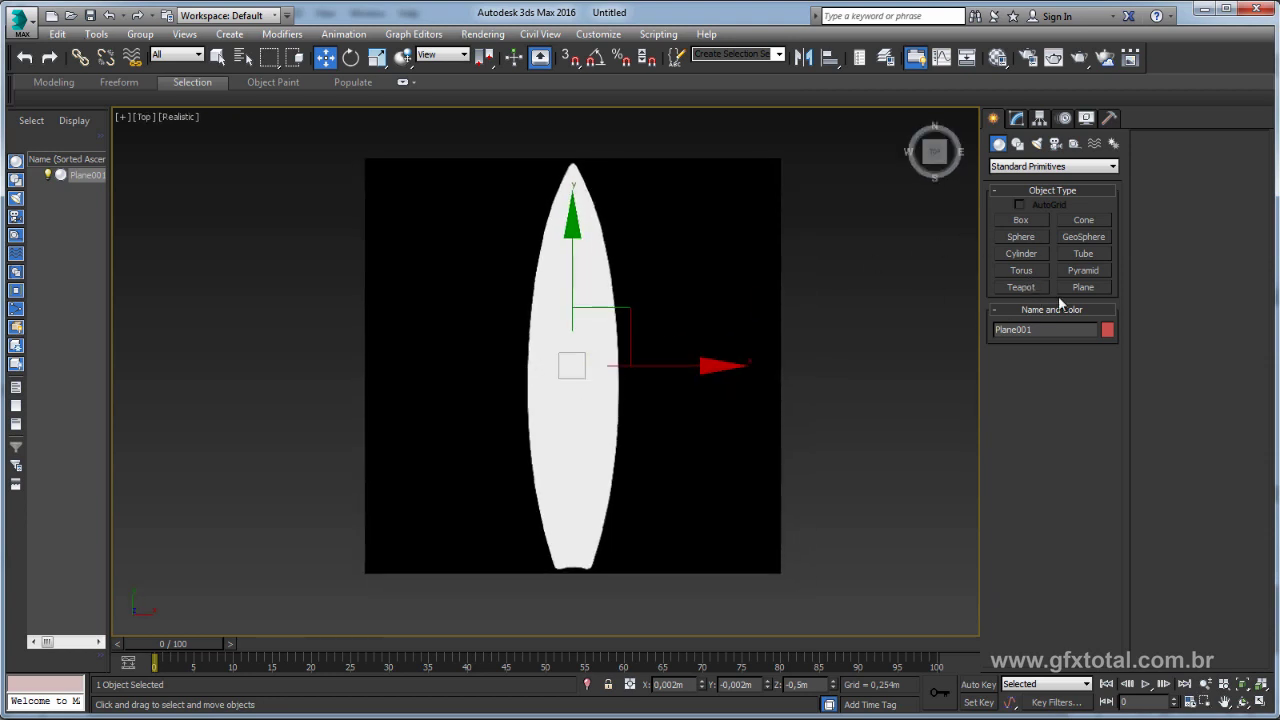
Draw Plane002, 3,546m by 2,098m, over the board texture with edged faces and grid shown.
left_click(1086, 288)
scroll(593, 384, "down", 4)
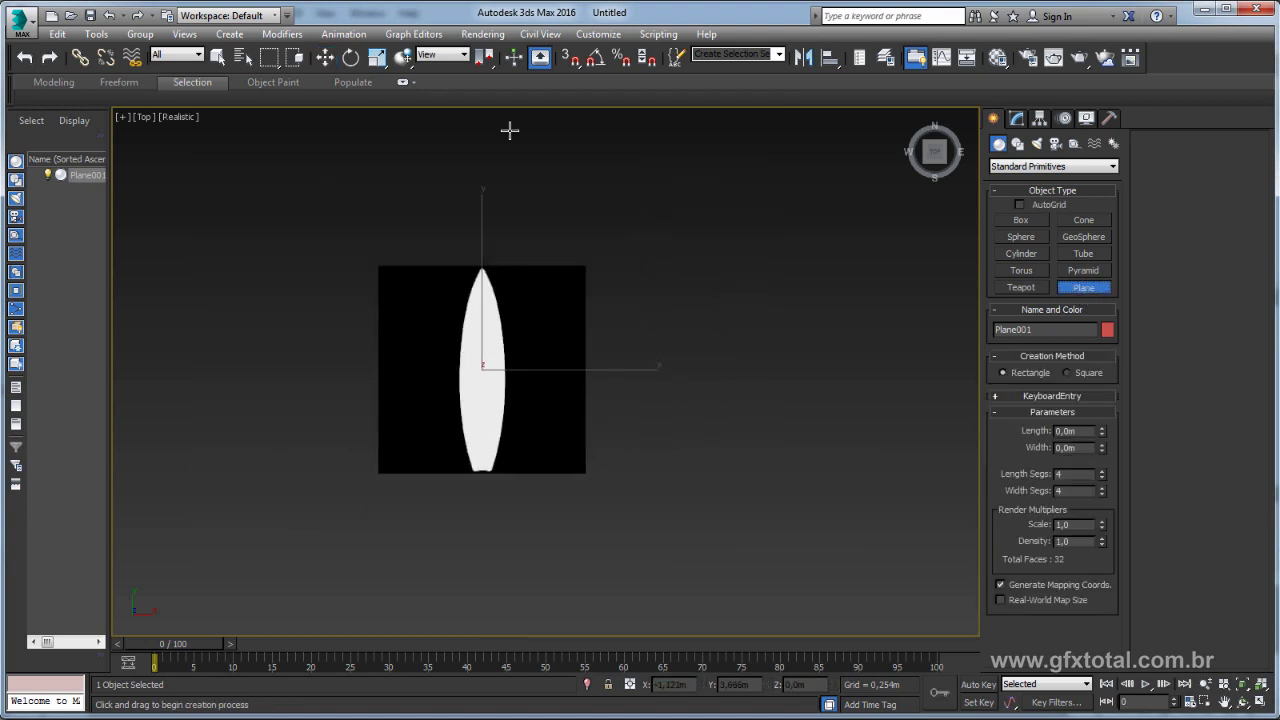
mouse_move(646, 265)
left_mouse_down()
mouse_move(680, 343)
mouse_move(775, 476)
left_mouse_up()
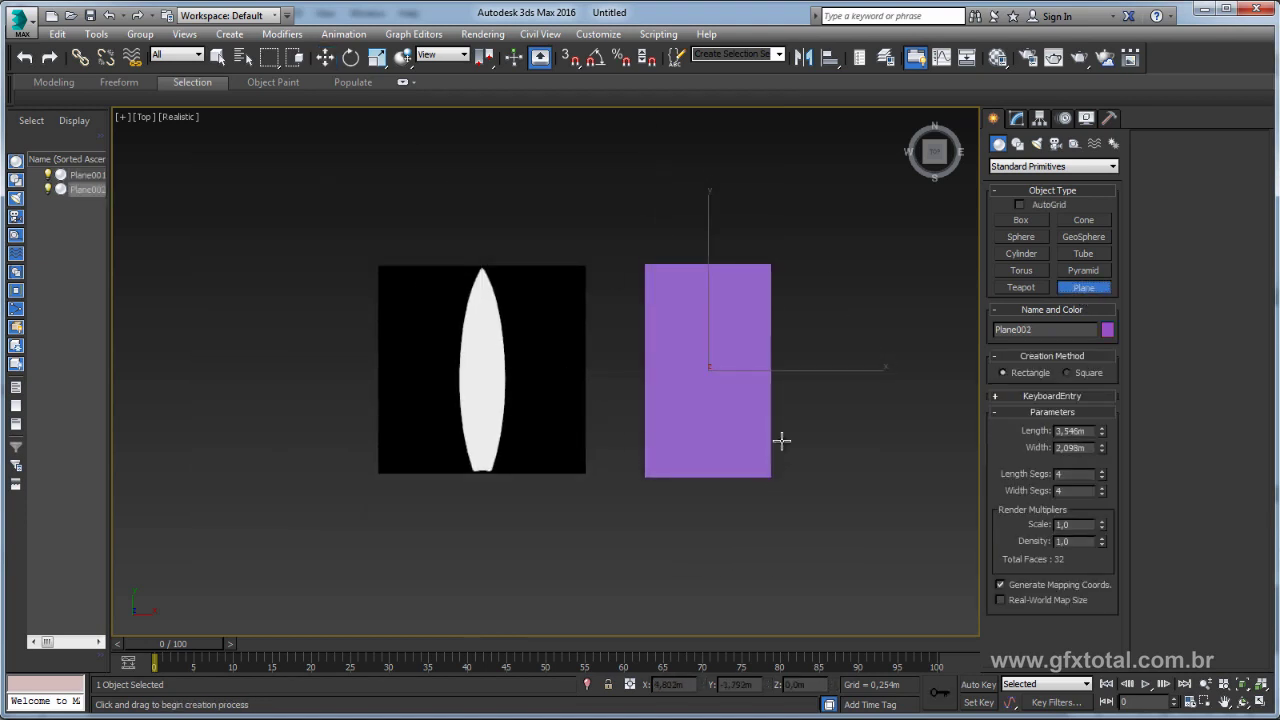
mouse_move(604, 391)
middle_mouse_down()
mouse_move(647, 384)
mouse_move(590, 360)
middle_mouse_up()
key("F4")
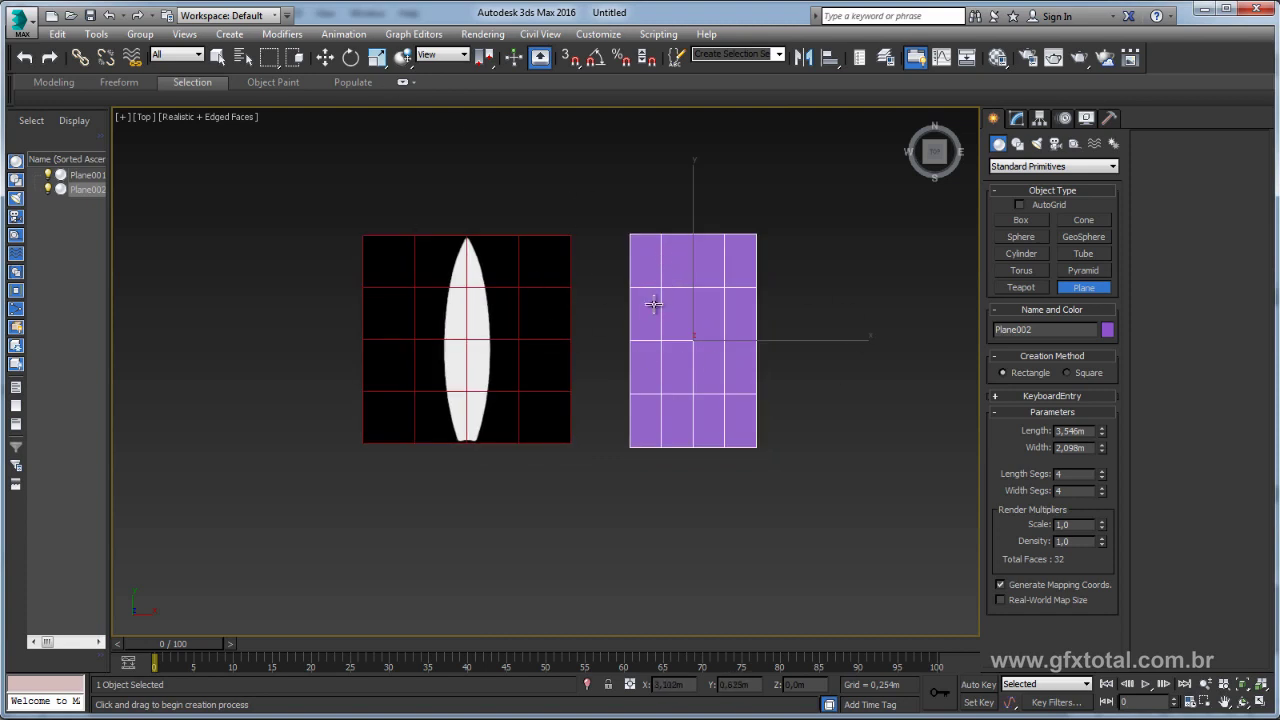
middle_click_drag(654, 304, 664, 330)
key("g")
middle_click_drag(484, 162, 508, 187)
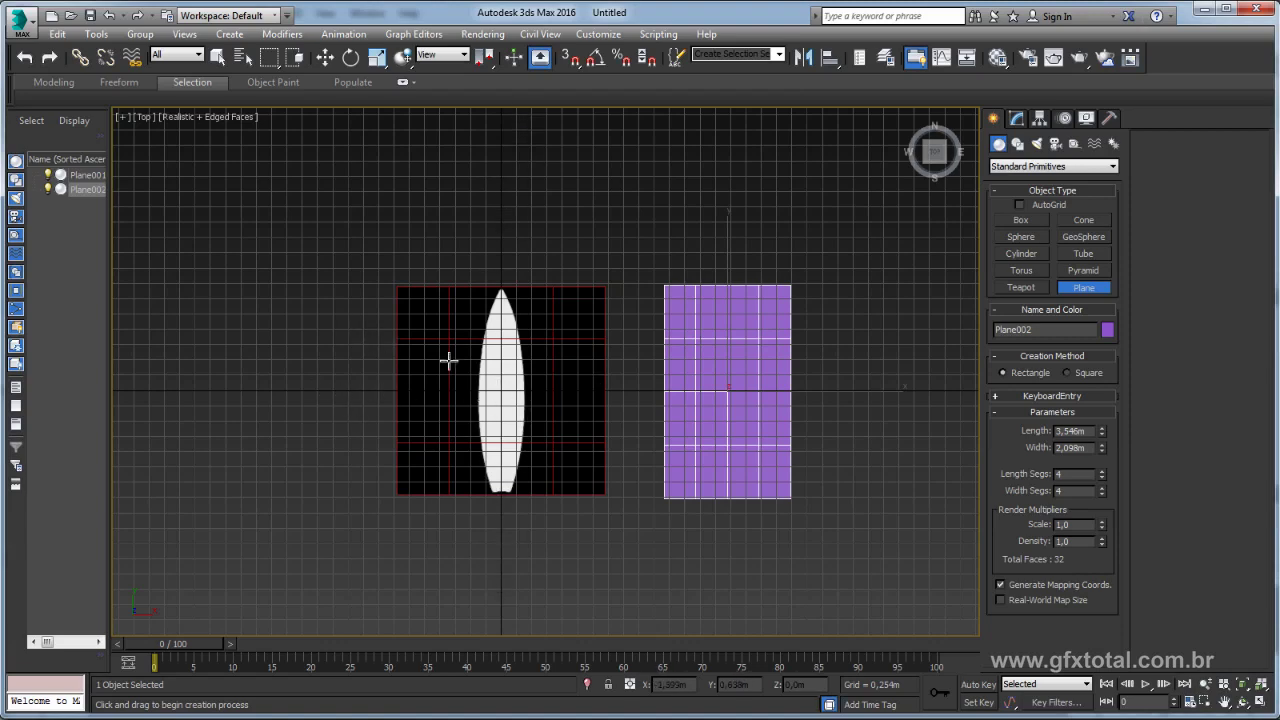
middle_click_drag(448, 360, 581, 328)
Move both the board plane and Plane002 to X 0 and Y 0.
key("w")
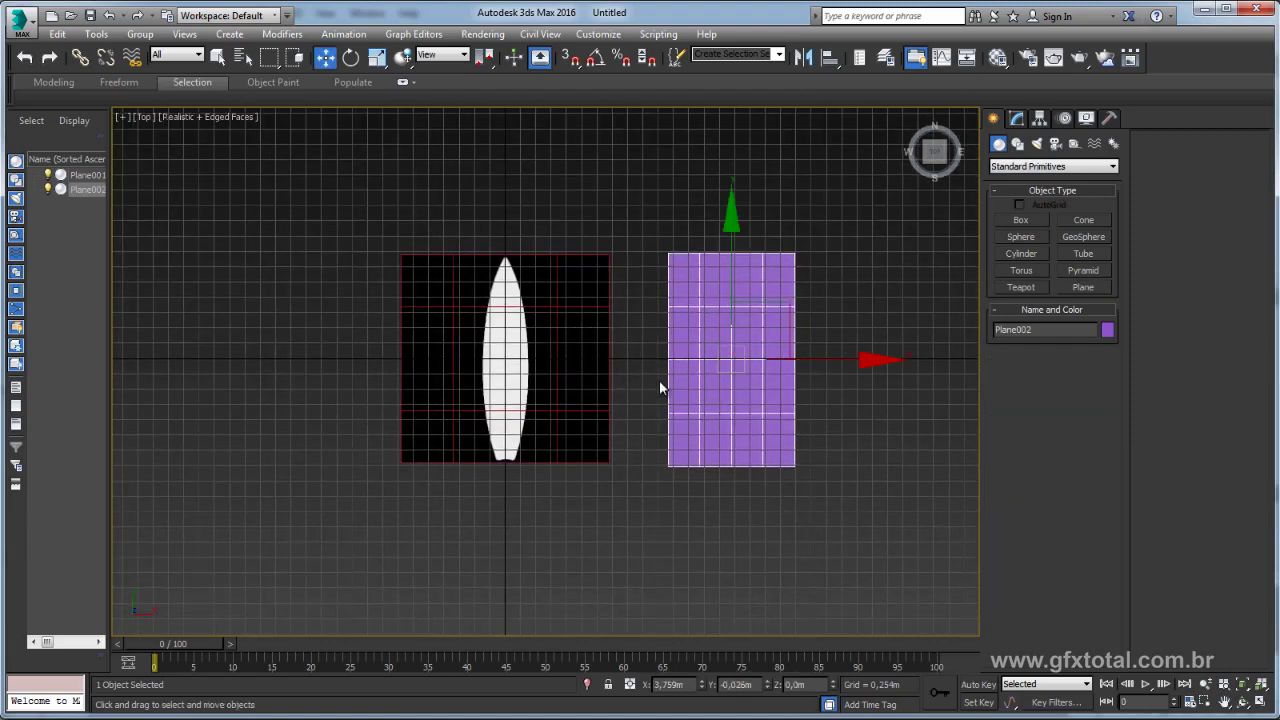
left_click(575, 340)
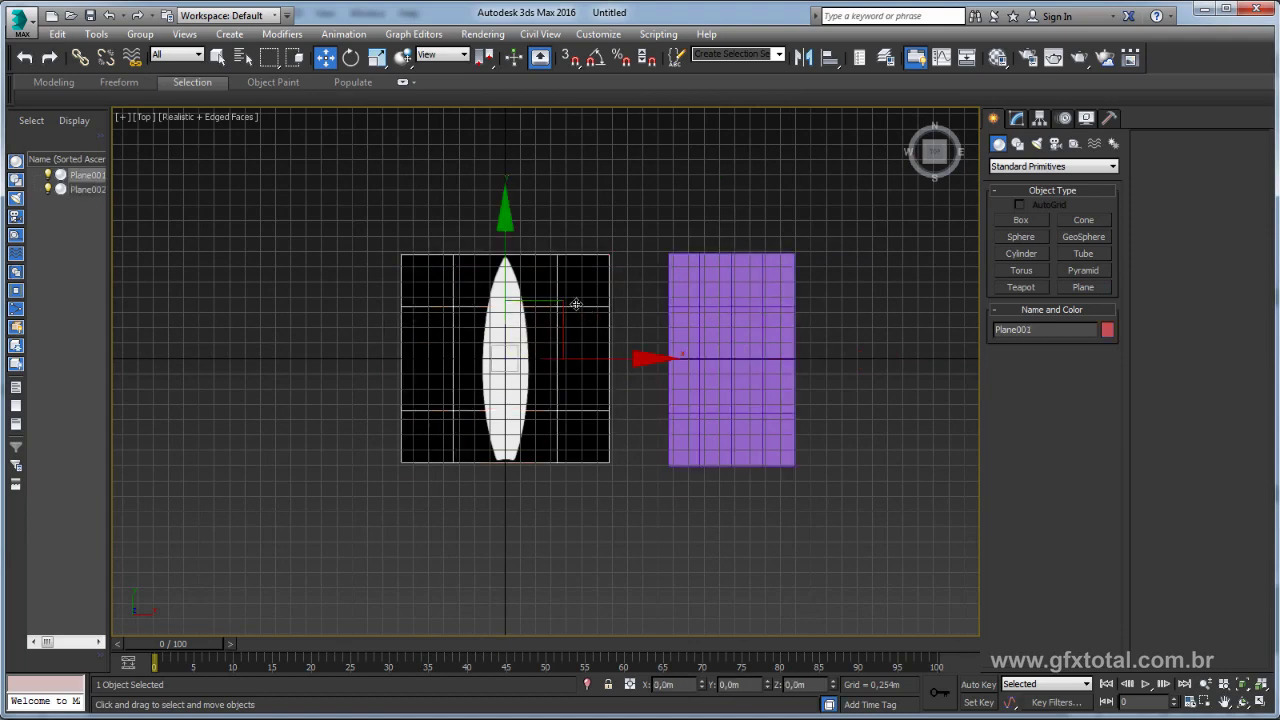
left_click_drag(466, 333, 273, 279)
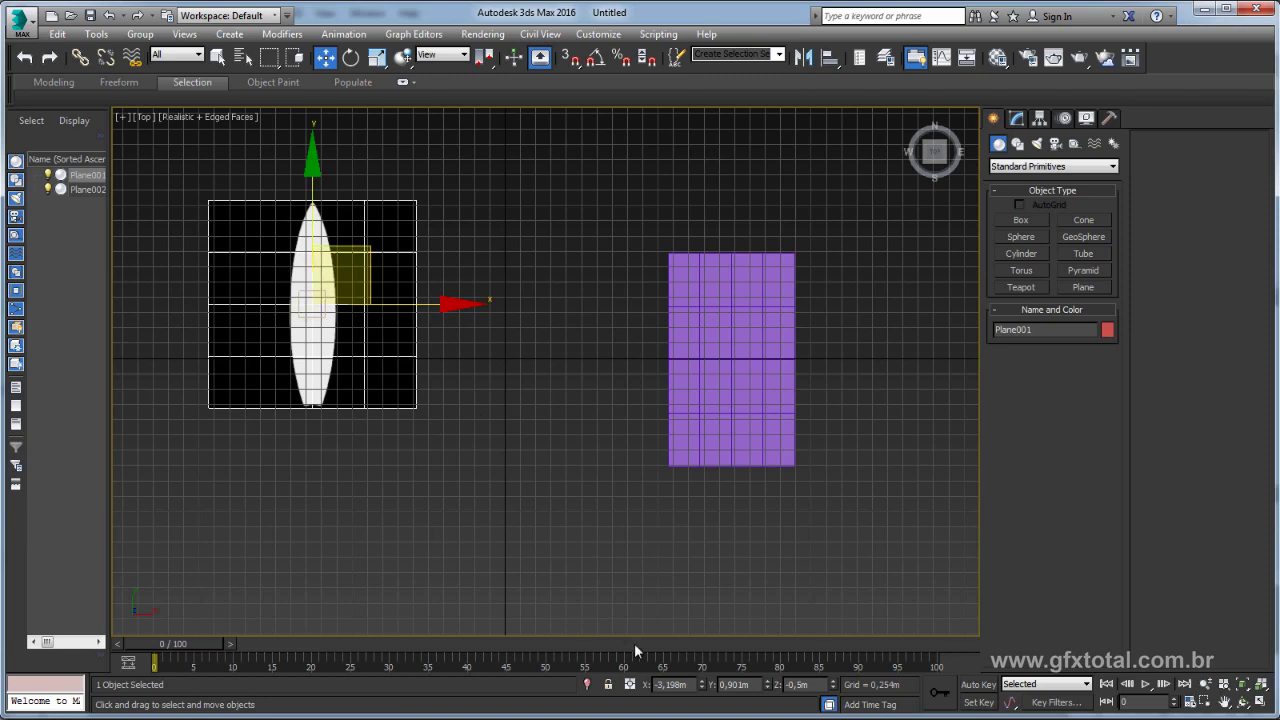
type("0")
key("Return")
key("Return")
middle_click_drag(608, 409, 597, 461)
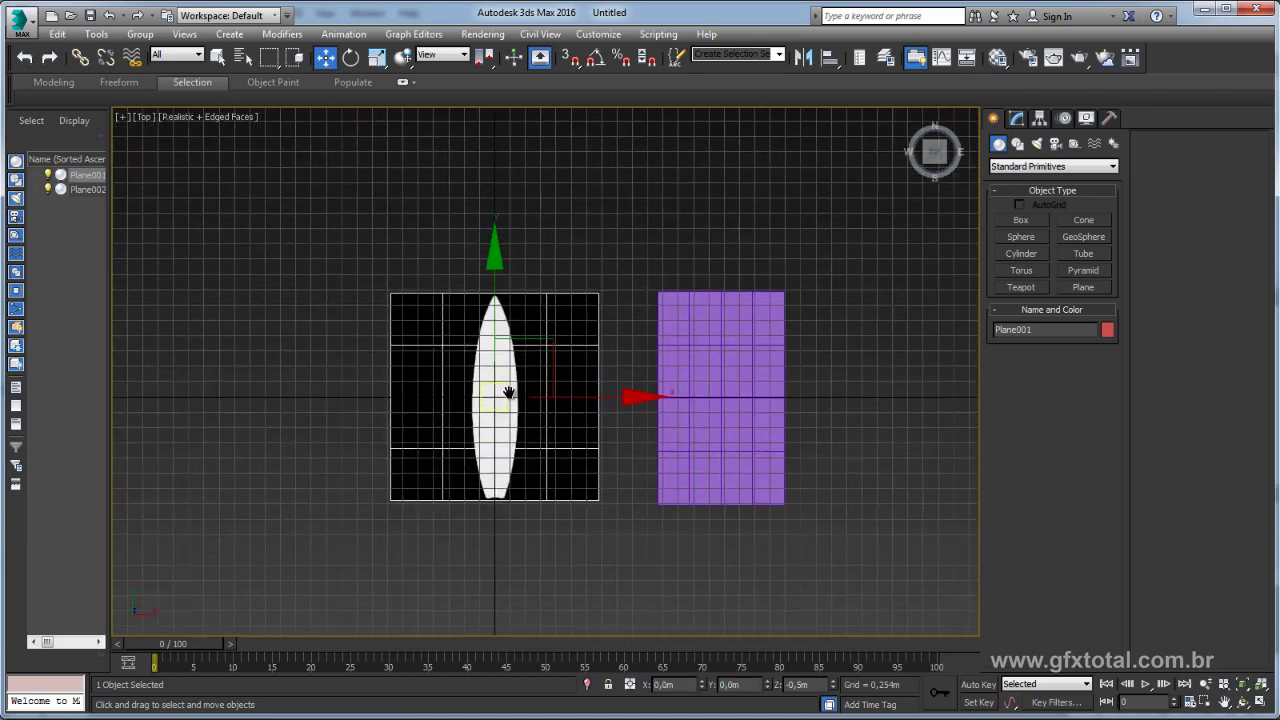
left_click(738, 495)
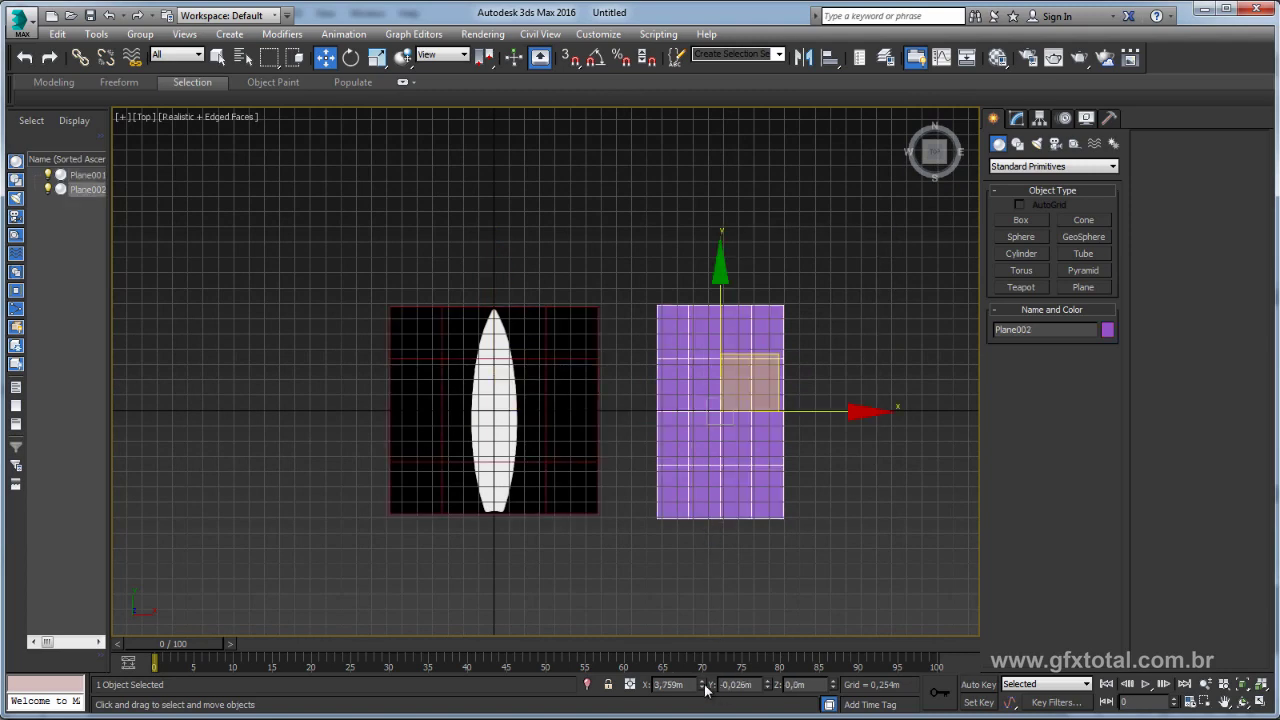
type("0")
key("Return")
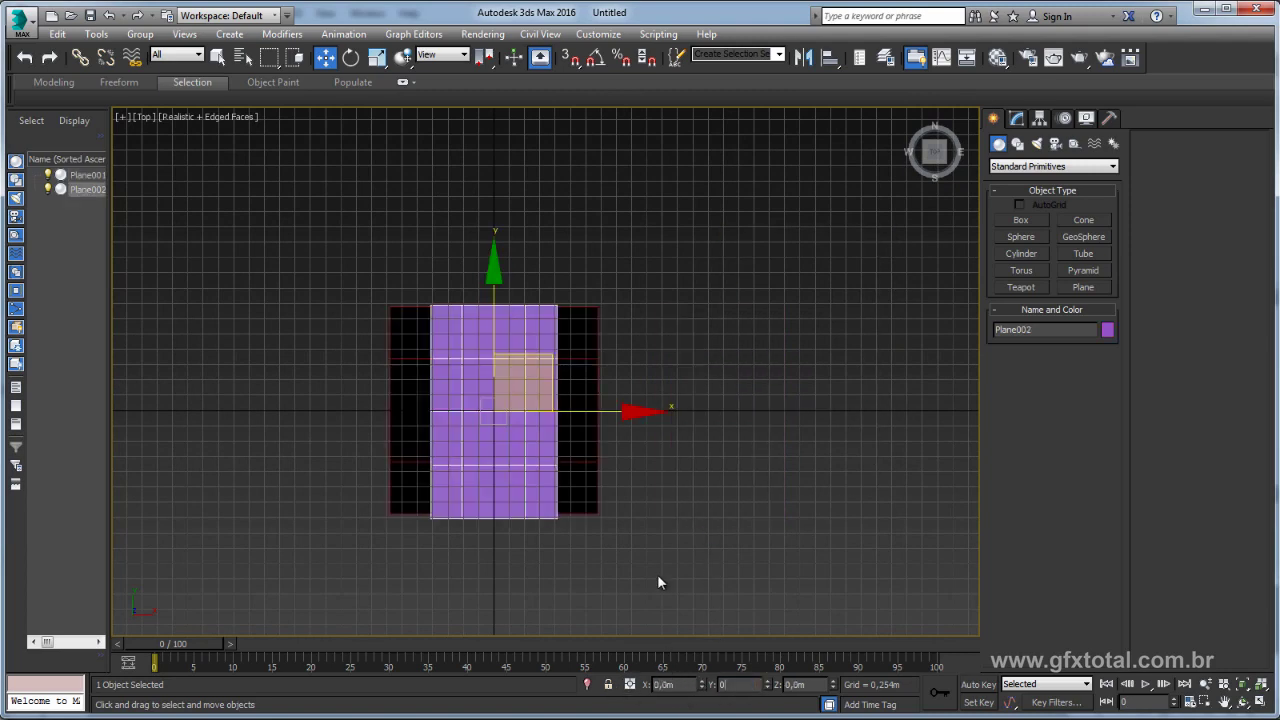
key("Return")
Inspect the aligned planes in perspective, then return to Top view with Plane002 selected.
middle_click_drag(663, 556, 684, 468)
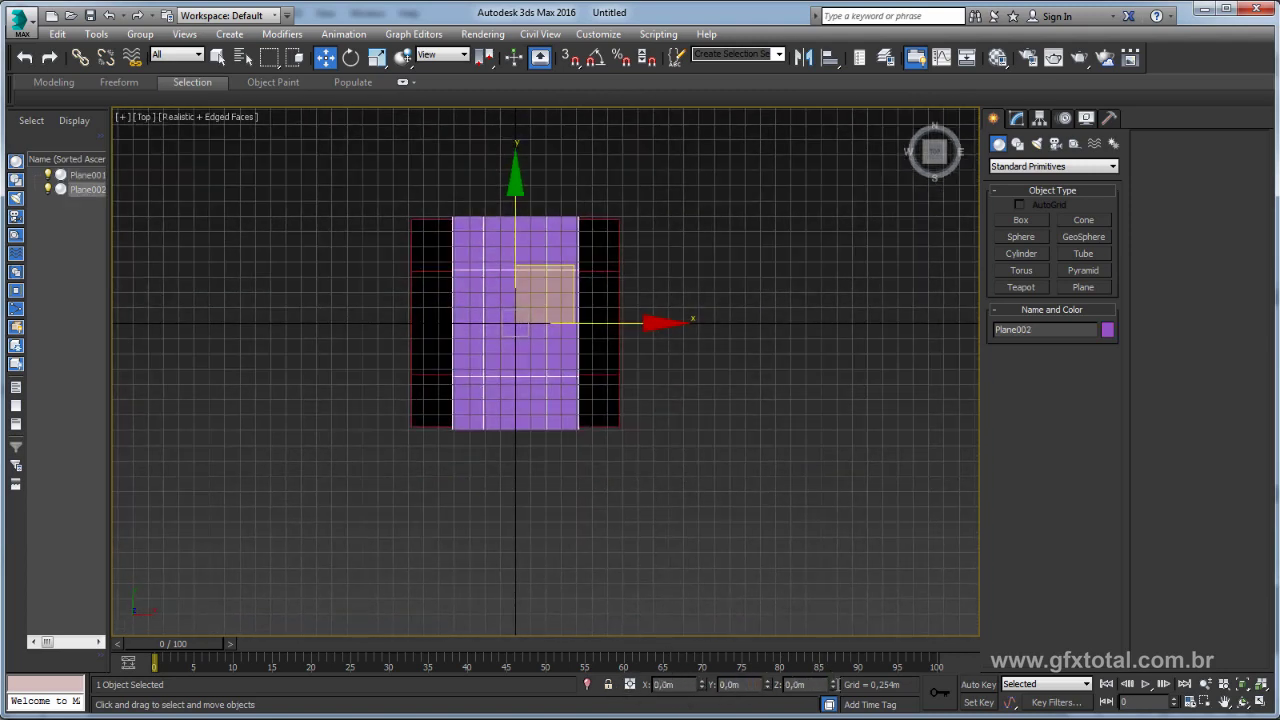
left_click(598, 381)
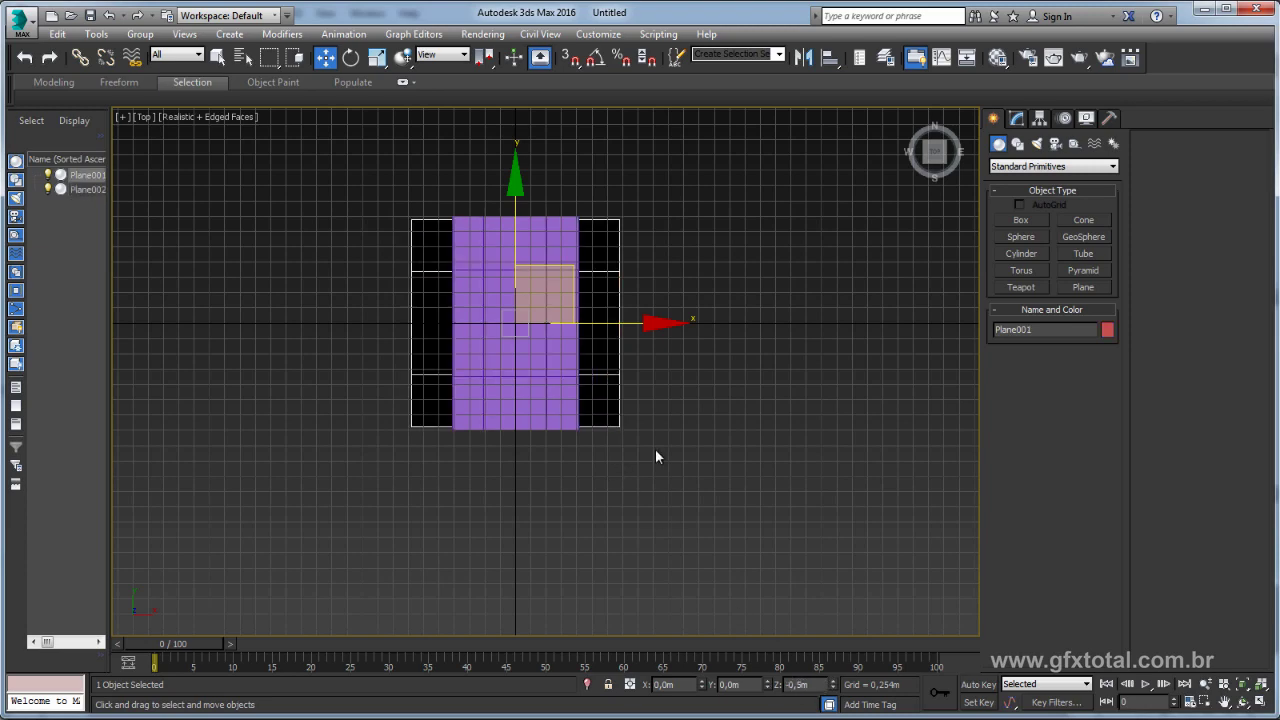
key("p")
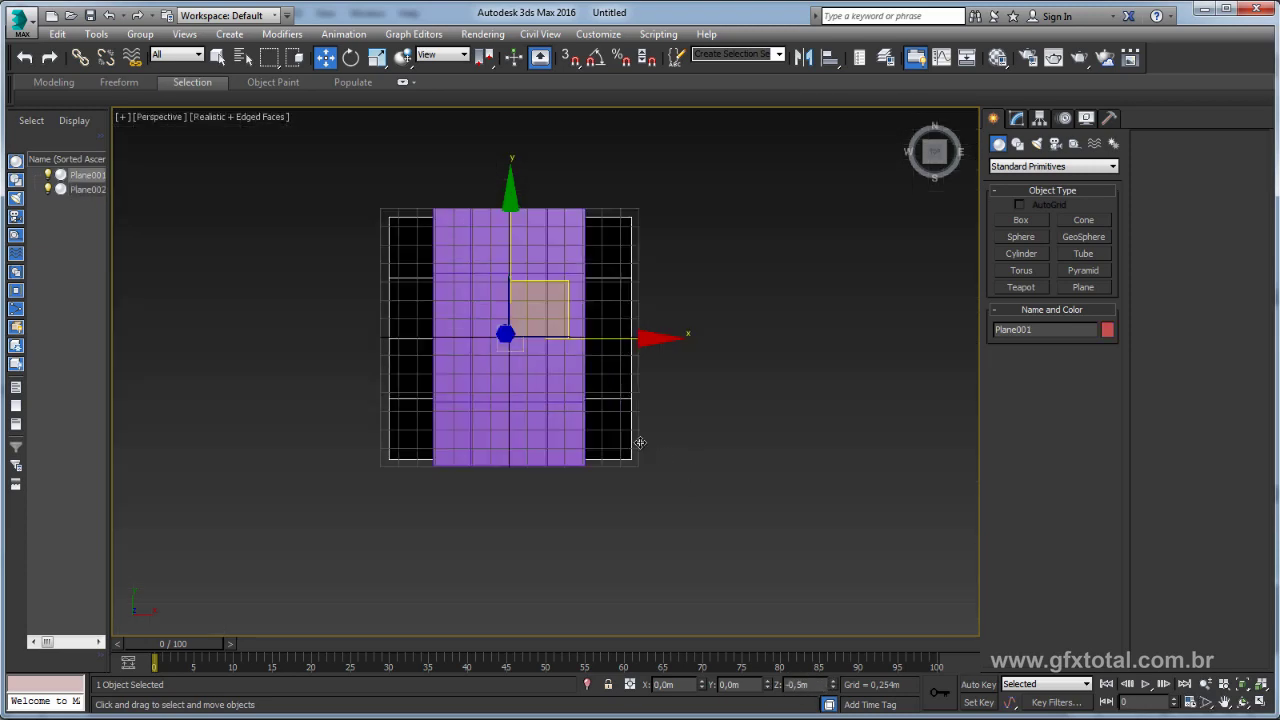
mouse_move(640, 443)
middle_mouse_down("alt")
mouse_move(643, 372)
mouse_move(663, 424)
middle_mouse_up("alt")
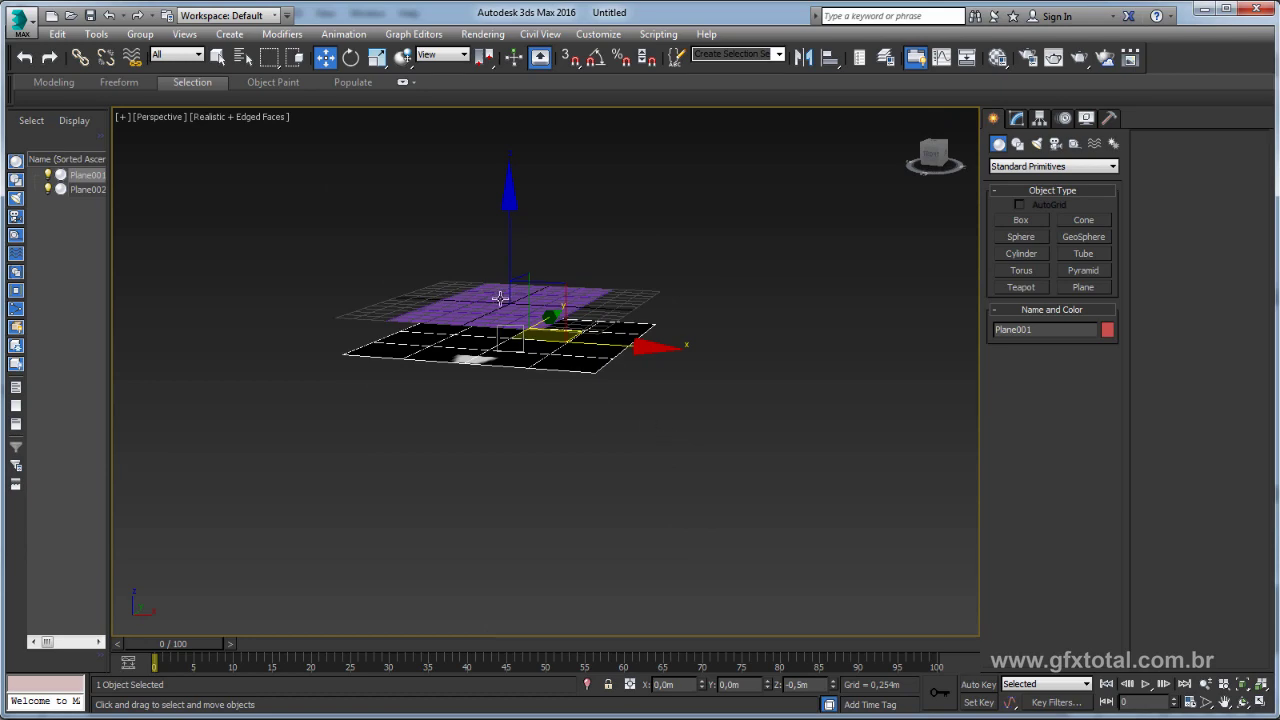
mouse_move(500, 298)
middle_mouse_down("alt")
mouse_move(421, 305)
mouse_move(586, 366)
mouse_move(686, 351)
mouse_move(634, 406)
mouse_move(600, 400)
middle_mouse_up("alt")
key("t")
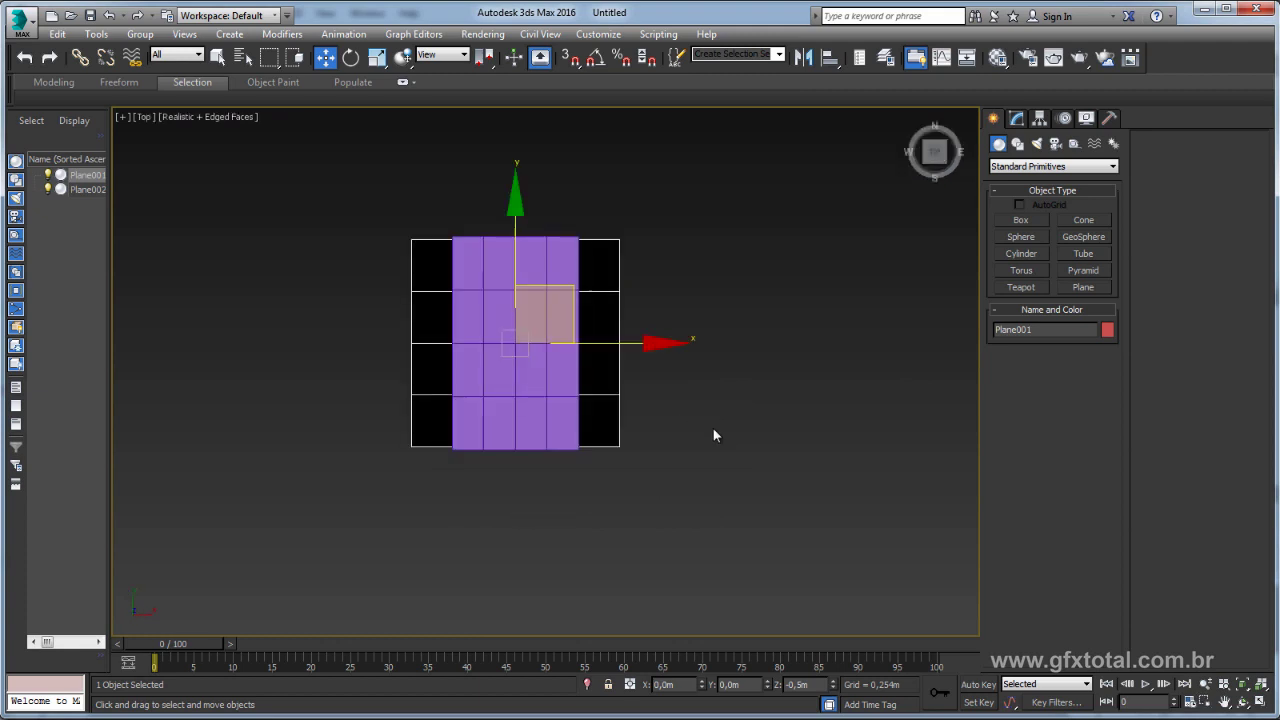
scroll(663, 411, "up", 2)
scroll(686, 413, "up", 3)
left_click(563, 421)
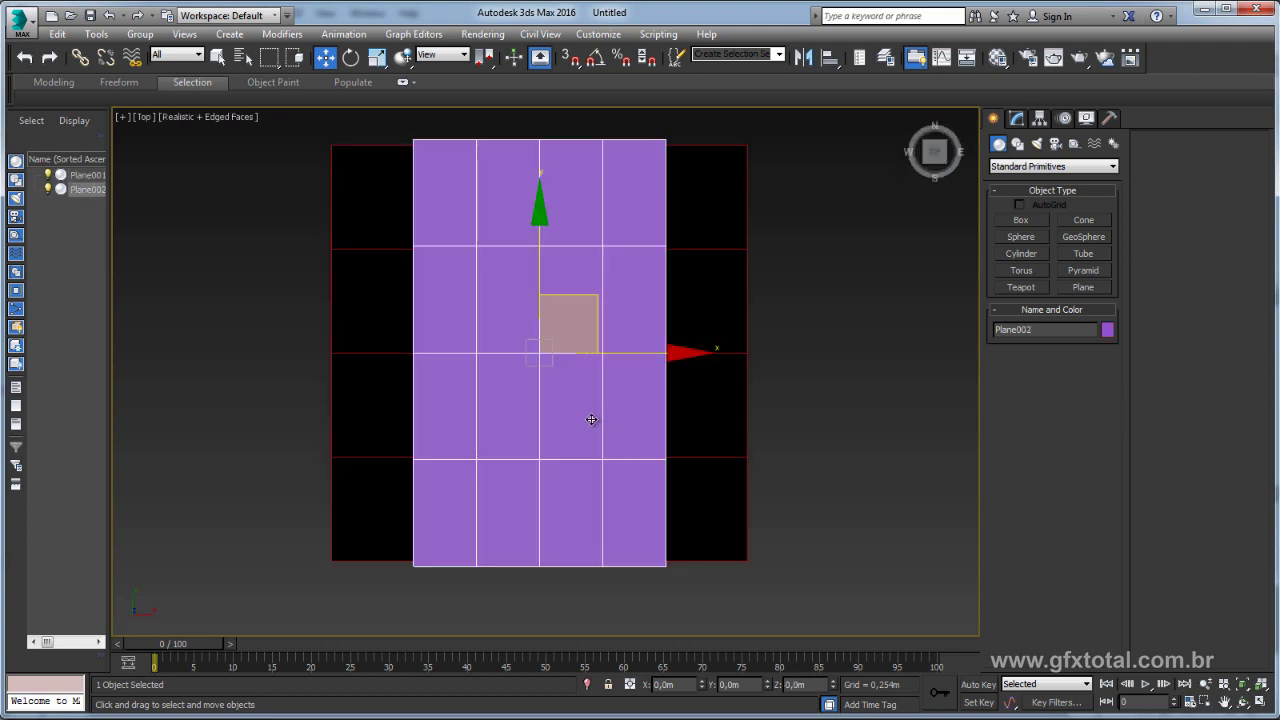
middle_click_drag(591, 420, 623, 418)
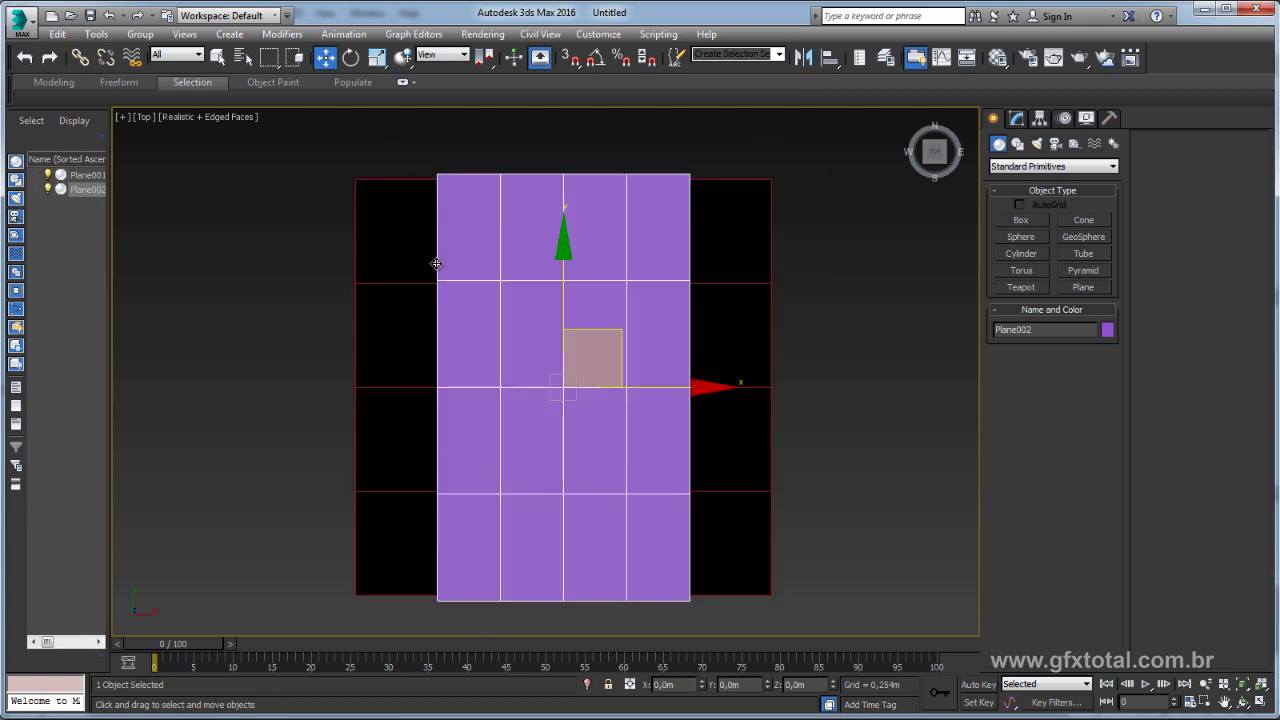
middle_click_drag(603, 434, 612, 433)
Set Plane002 to 1 length segment and 2 width segments.
left_click(1016, 118)
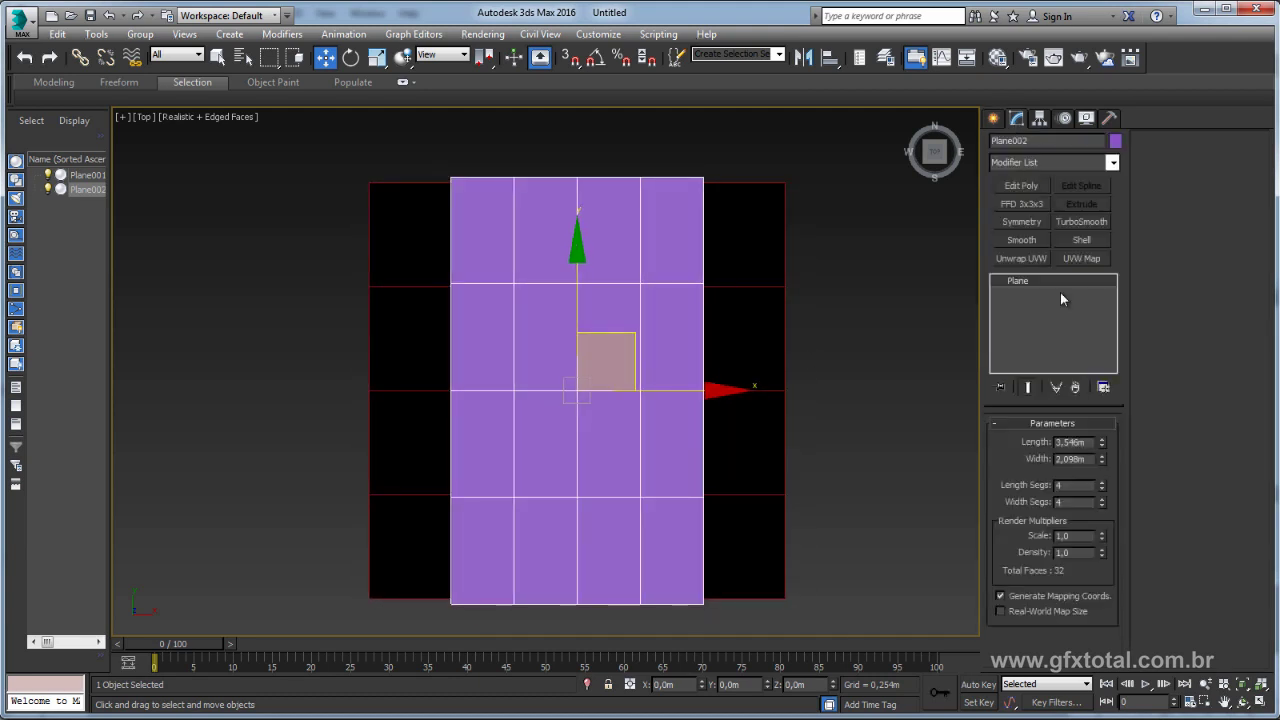
right_click(1102, 485)
right_click(1102, 501)
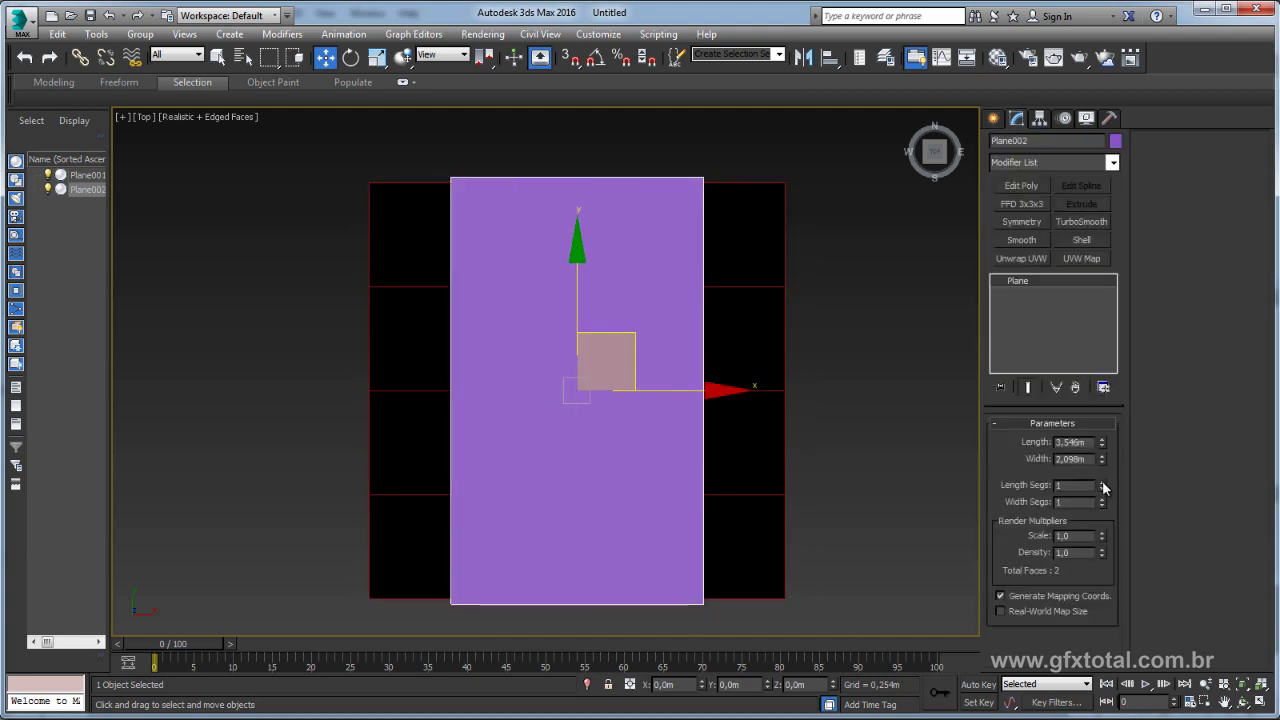
right_click(1104, 490)
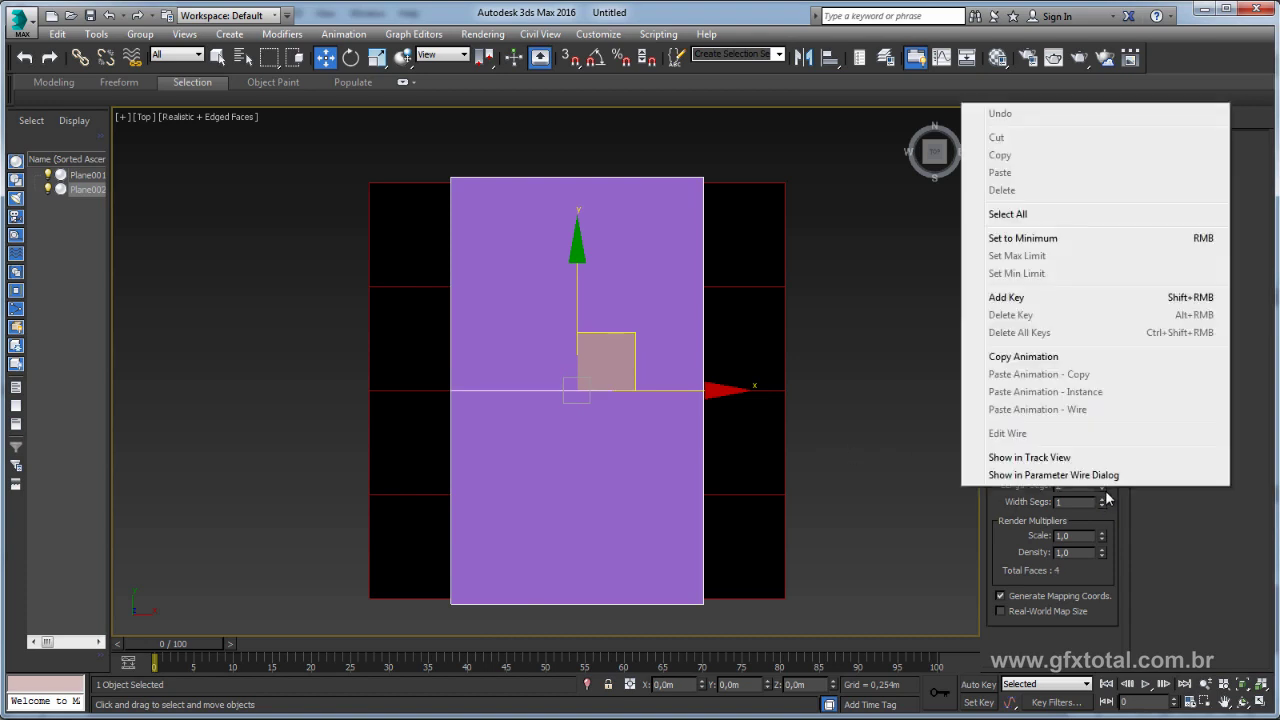
right_click(1102, 485)
left_click(1102, 499)
Switch the viewport display style to Shaded.
middle_click_drag(767, 430, 803, 404)
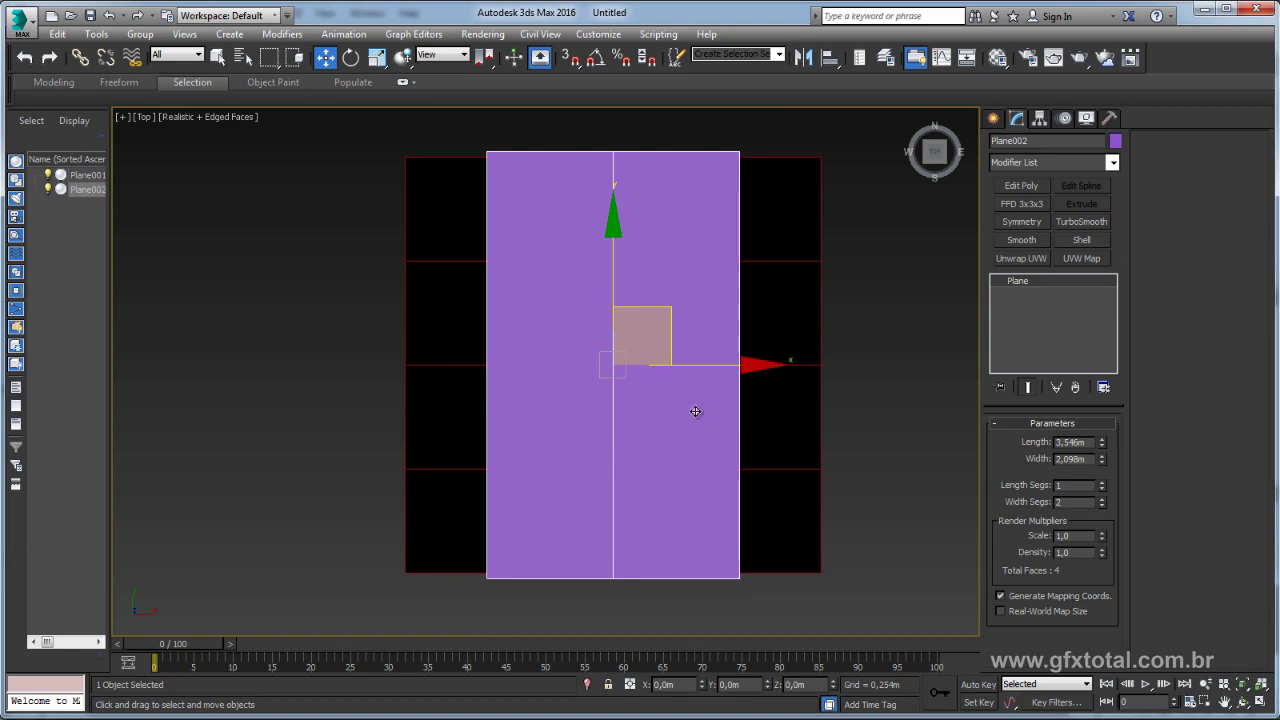
key("p")
mouse_move(695, 446)
middle_mouse_down("alt")
mouse_move(703, 397)
mouse_move(617, 335)
mouse_move(640, 360)
middle_mouse_up("alt")
key("t")
middle_click_drag(689, 400, 705, 401)
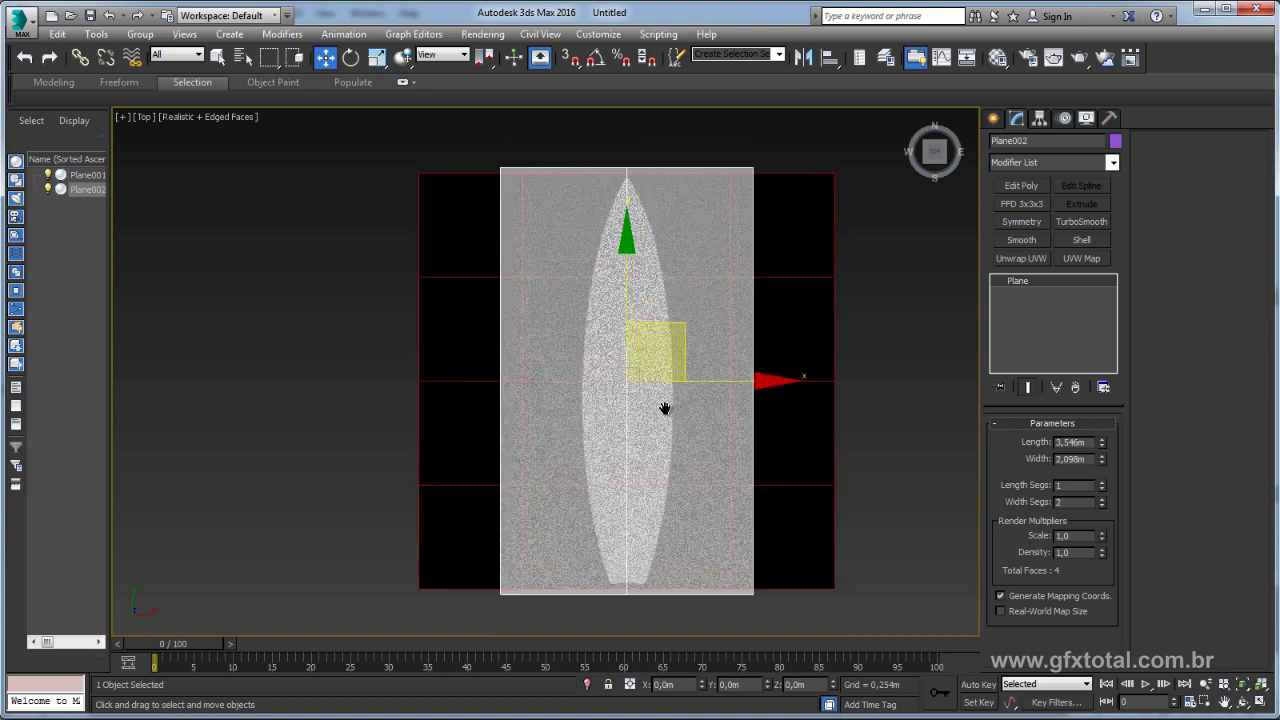
scroll(662, 410, "up", 2)
middle_click_drag(660, 473, 634, 294)
scroll(634, 360, "down", 4)
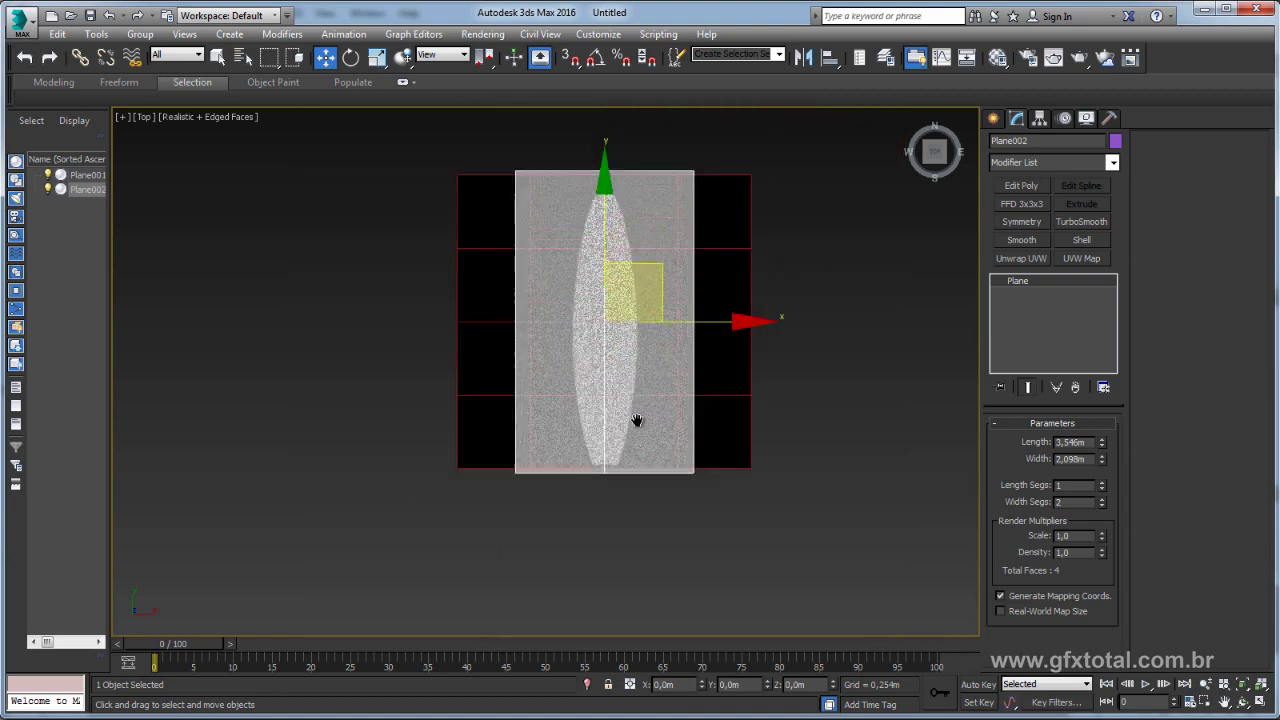
scroll(635, 425, "up", 2)
left_click(235, 117)
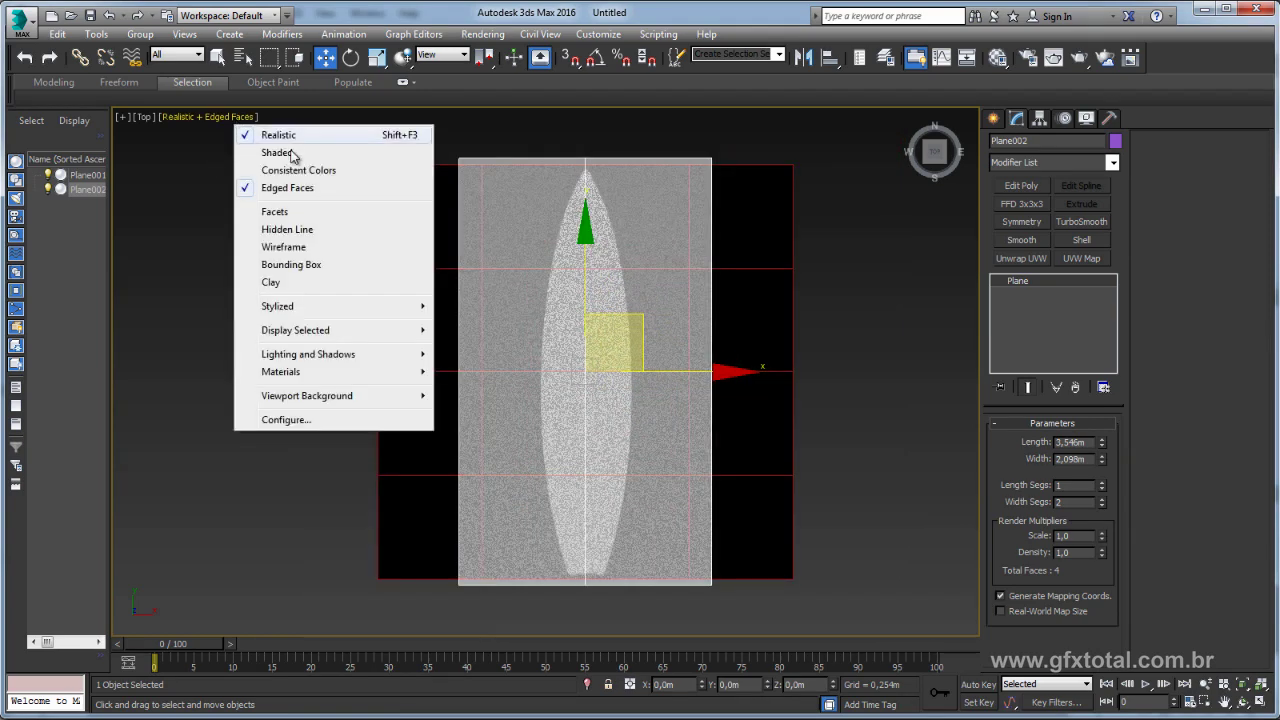
left_click(294, 158)
Convert Plane002 to an Editable Poly.
middle_click_drag(579, 325, 543, 323)
right_click(585, 287)
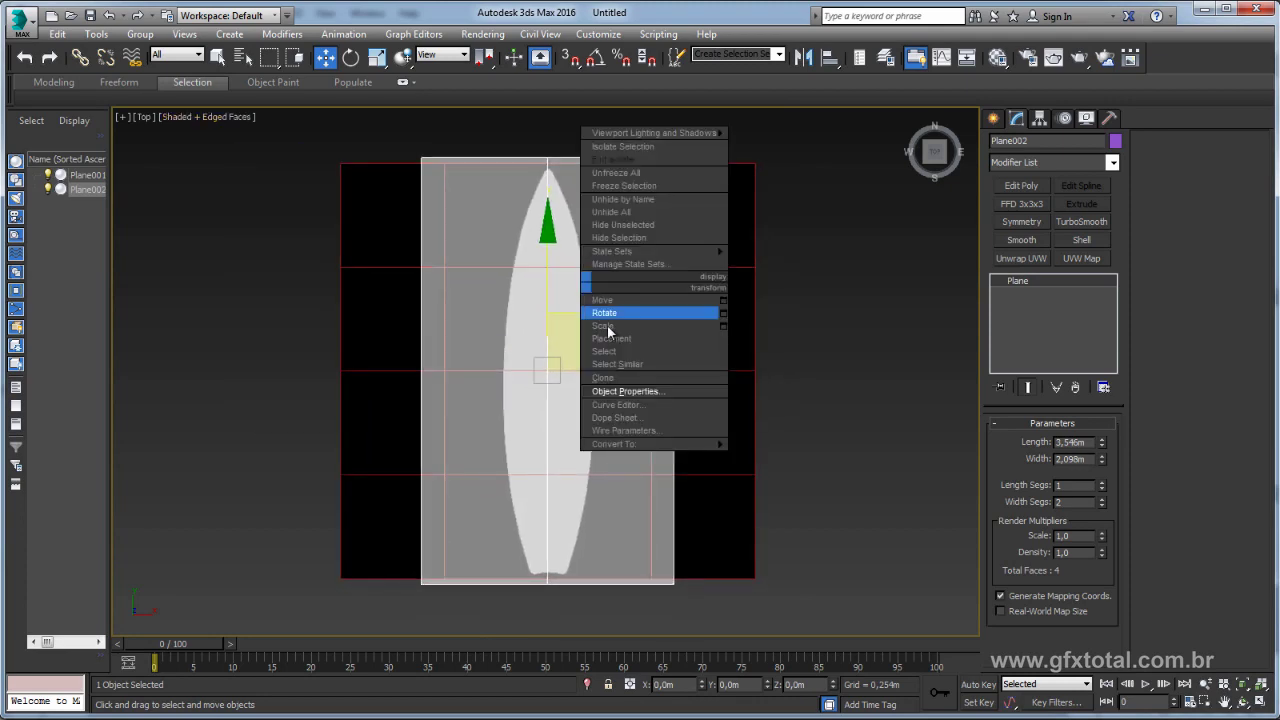
mouse_move(614, 444)
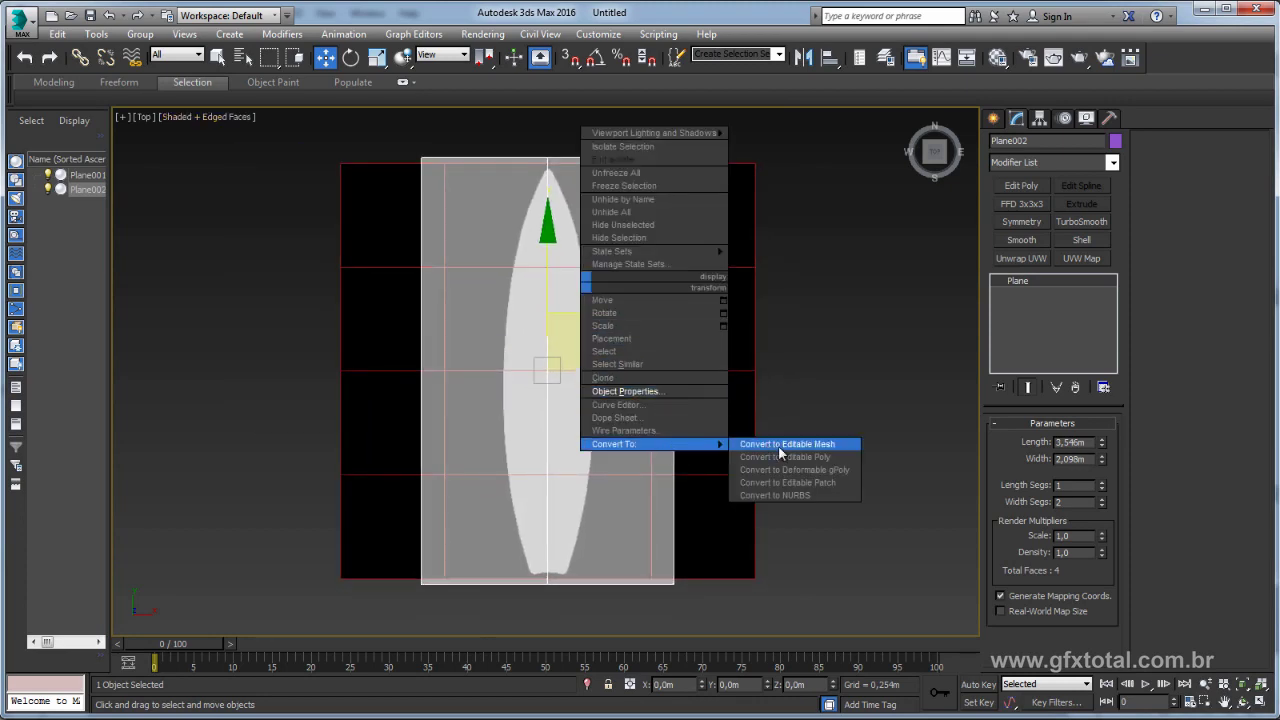
left_click(807, 457)
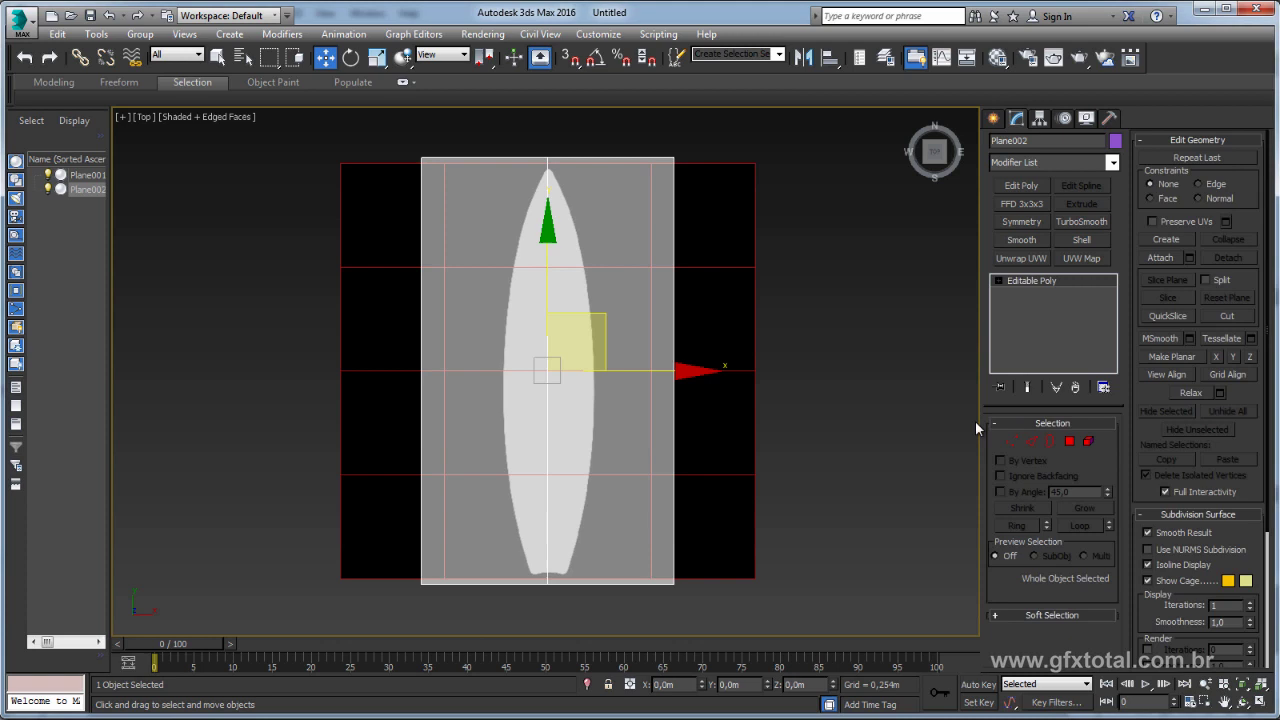
Delete Plane002's right-half polygons, keeping only the left half.
left_click(1069, 441)
left_click_drag(766, 249, 560, 560)
key("Delete")
middle_click_drag(689, 329, 711, 355)
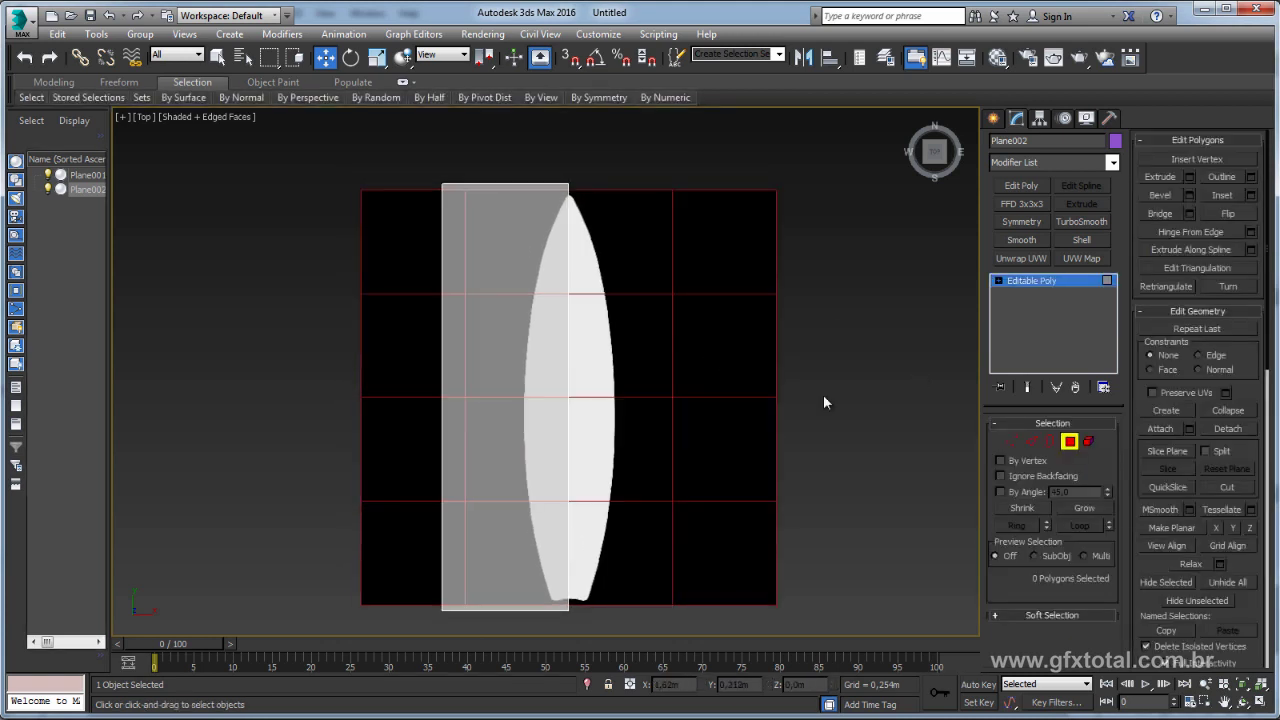
Move the top vertices down to the nose tip and the bottom vertices up to the tail.
left_click(1013, 440)
middle_click_drag(609, 251, 636, 233)
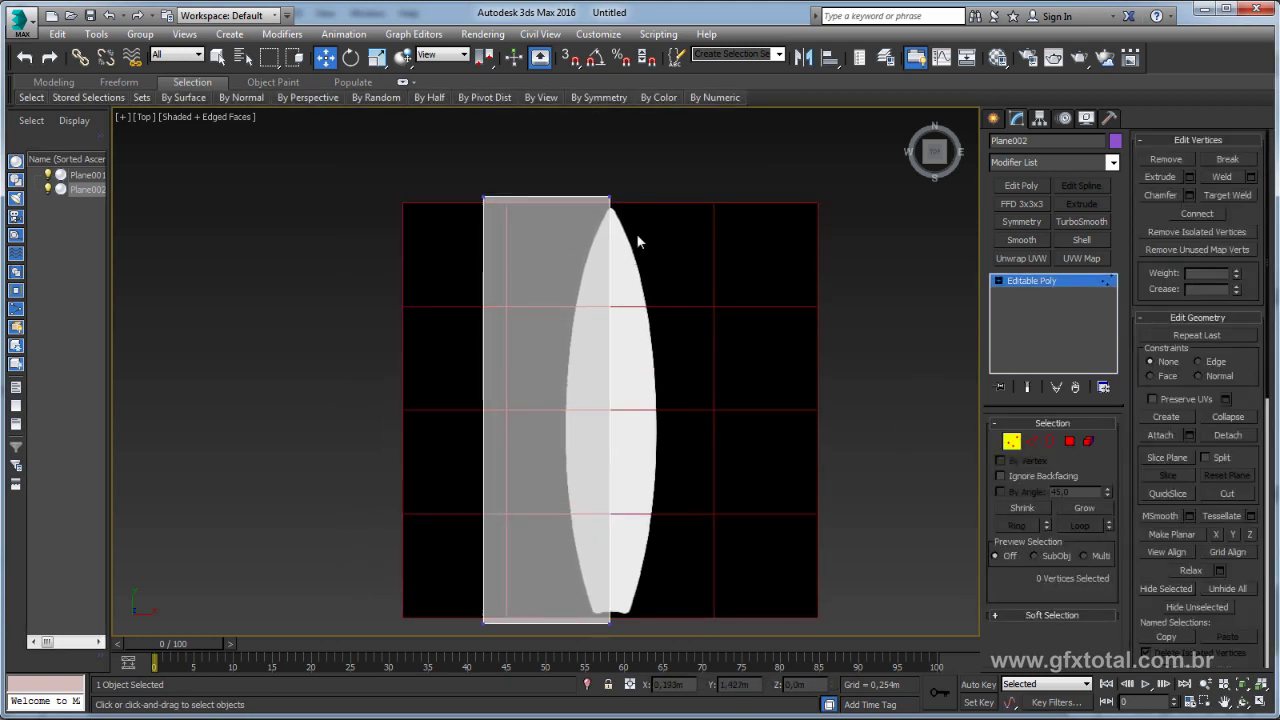
left_click_drag(714, 158, 505, 235)
scroll(598, 188, "up", 2)
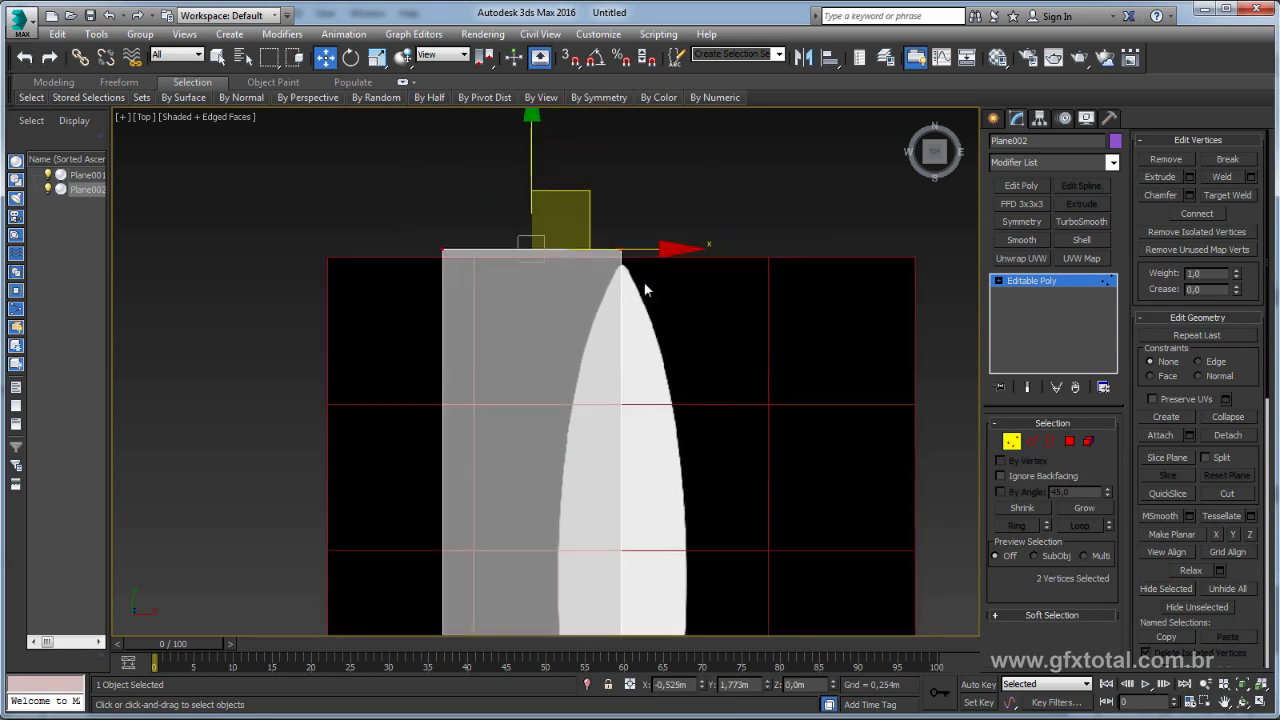
scroll(598, 188, "up", 4)
middle_click_drag(555, 233, 610, 298)
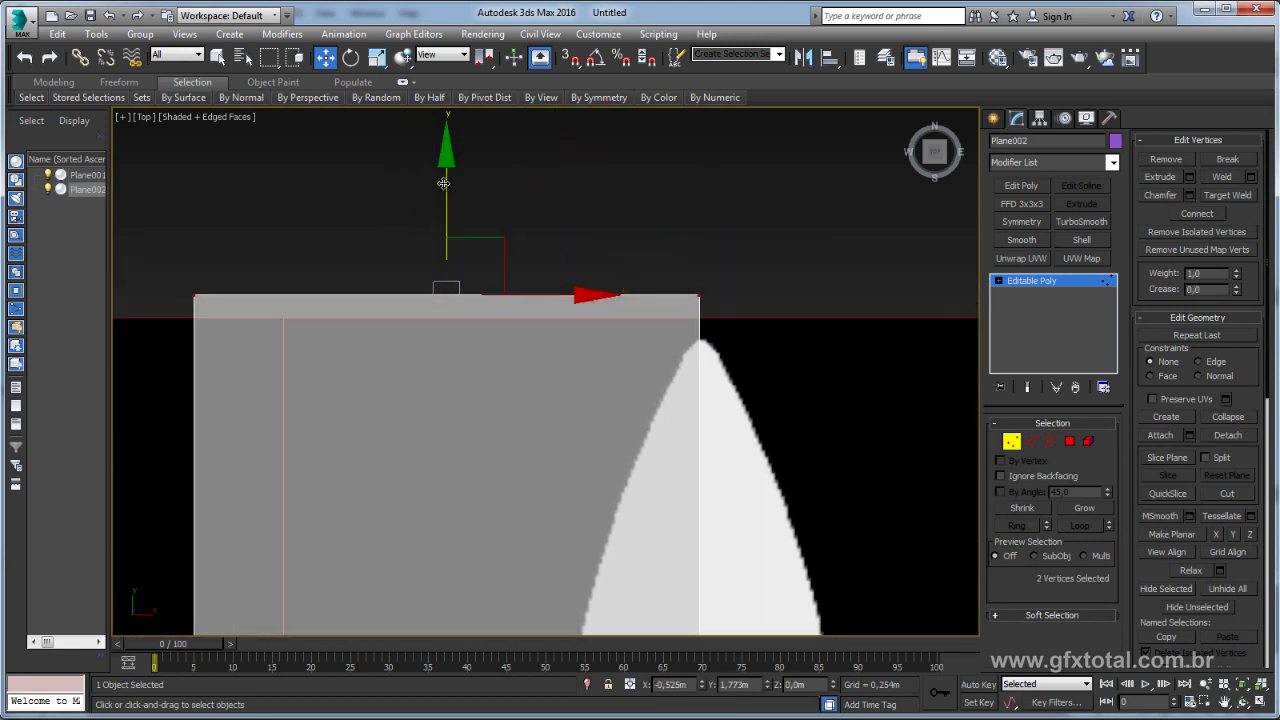
left_click_drag(444, 188, 436, 230)
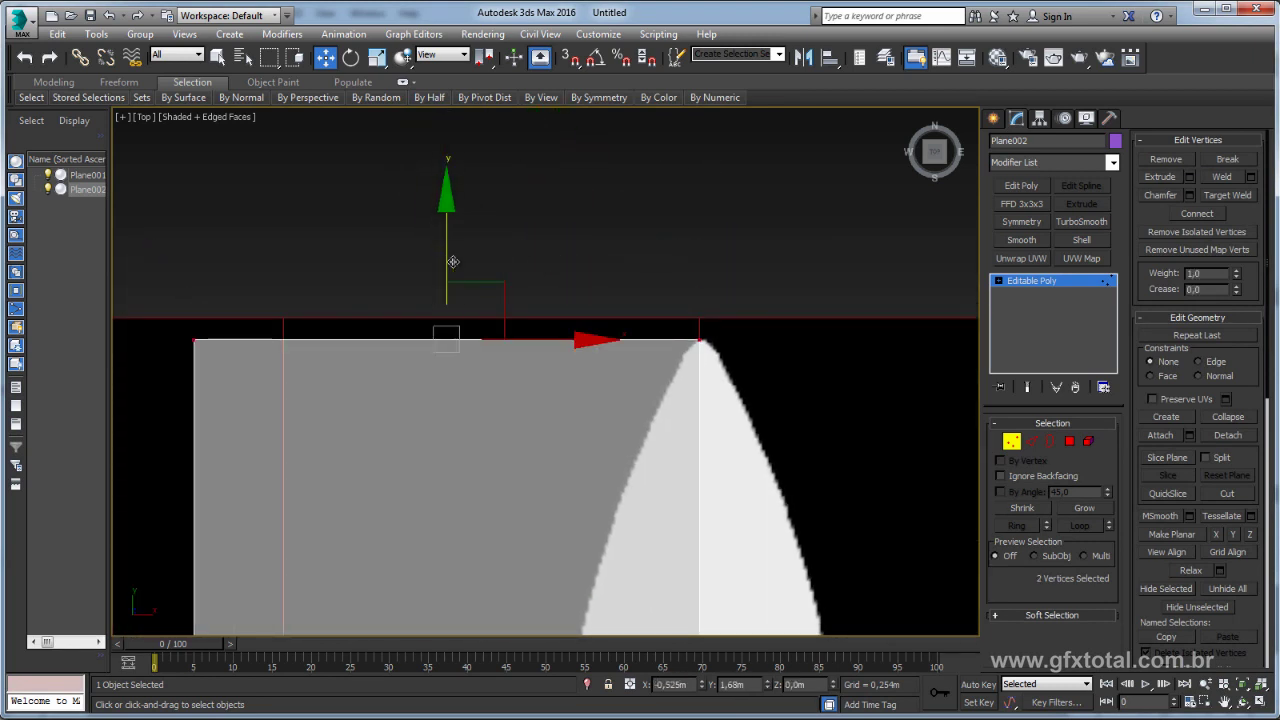
scroll(567, 292, "down", 5)
middle_click_drag(567, 292, 663, 314)
left_click_drag(729, 303, 337, 423)
scroll(571, 340, "up", 3)
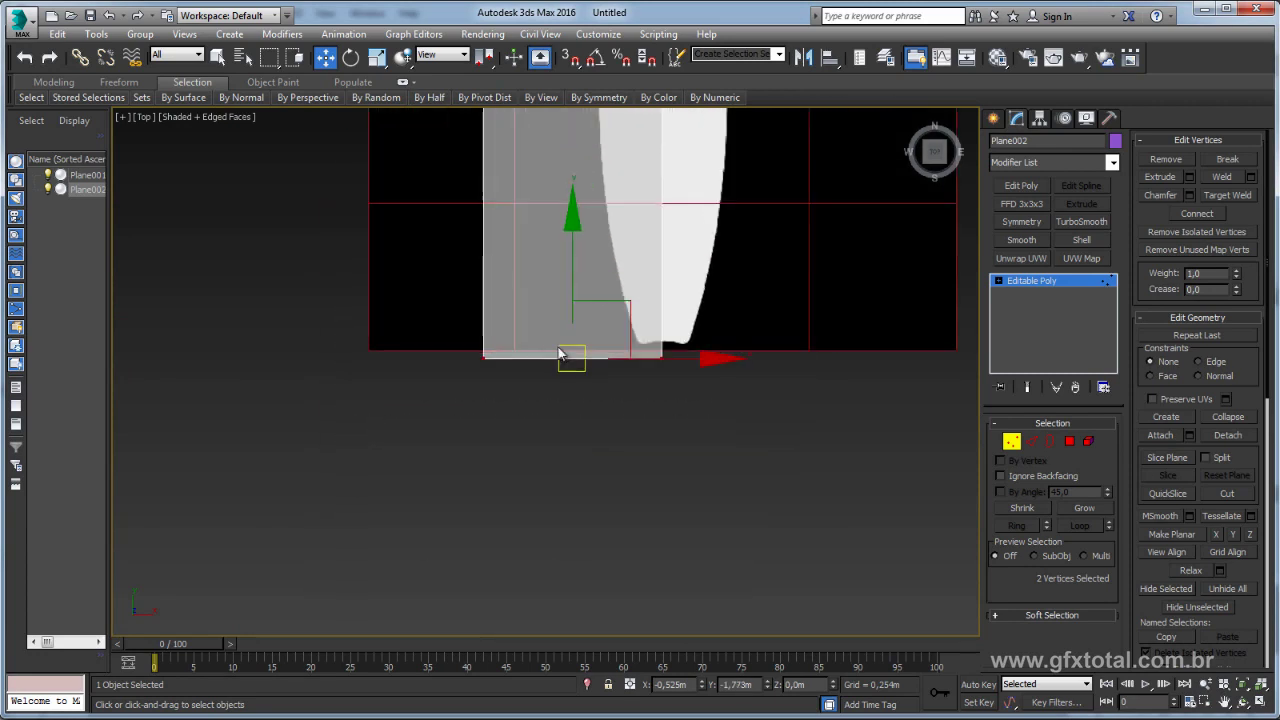
scroll(578, 302, "up", 3)
left_click_drag(590, 316, 595, 268)
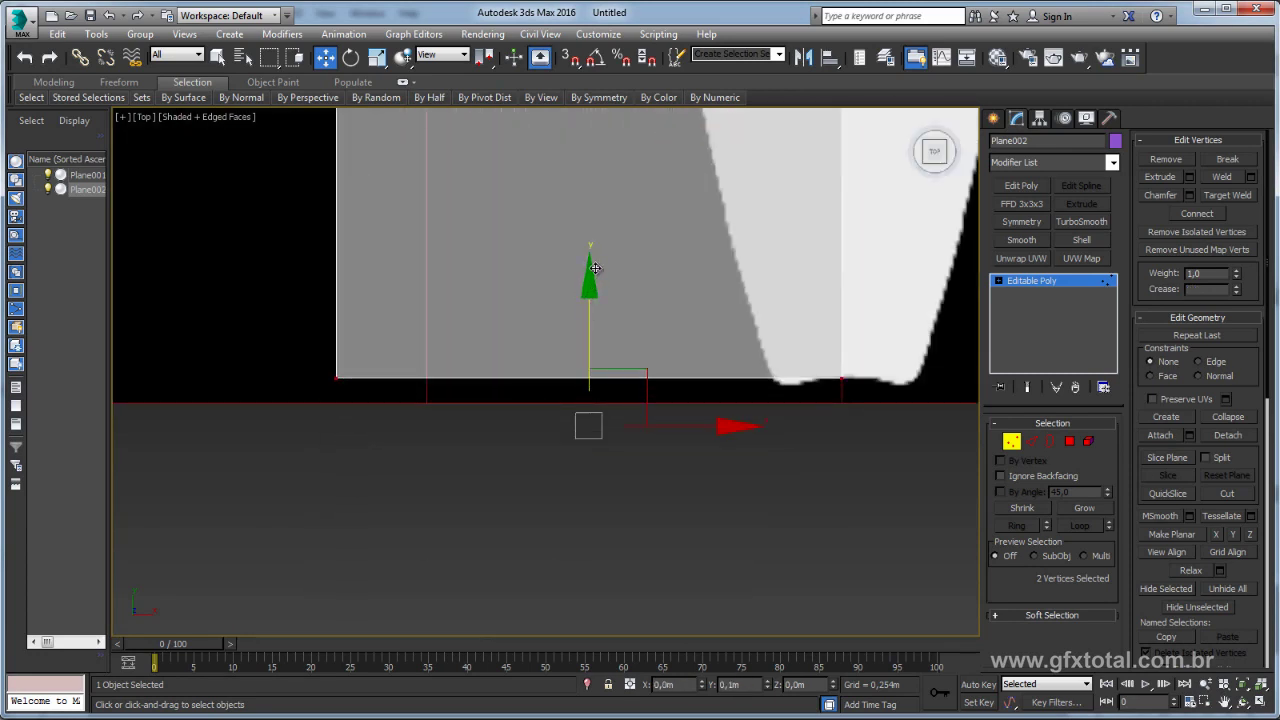
Slide the bottom-left vertex right and the top-left vertices onto the nose tip to taper the outline.
middle_click_drag(697, 344, 596, 482)
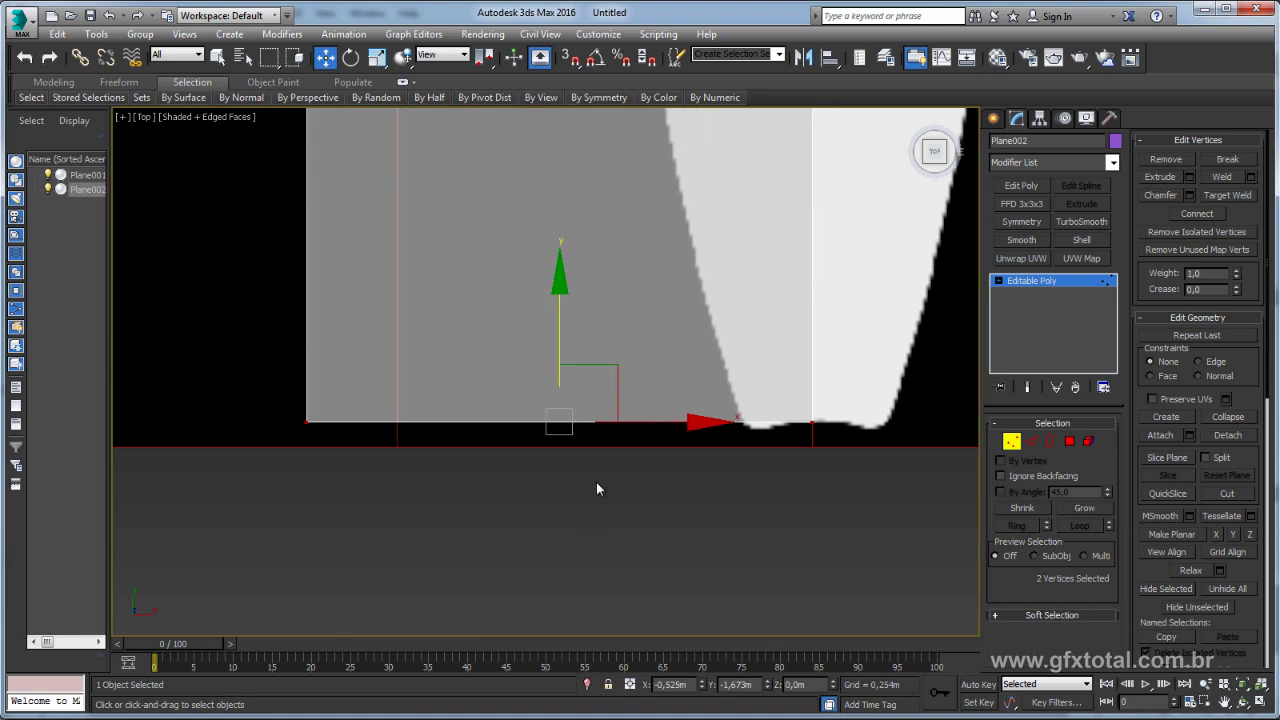
left_click_drag(233, 400, 240, 405)
left_click_drag(355, 370, 799, 372)
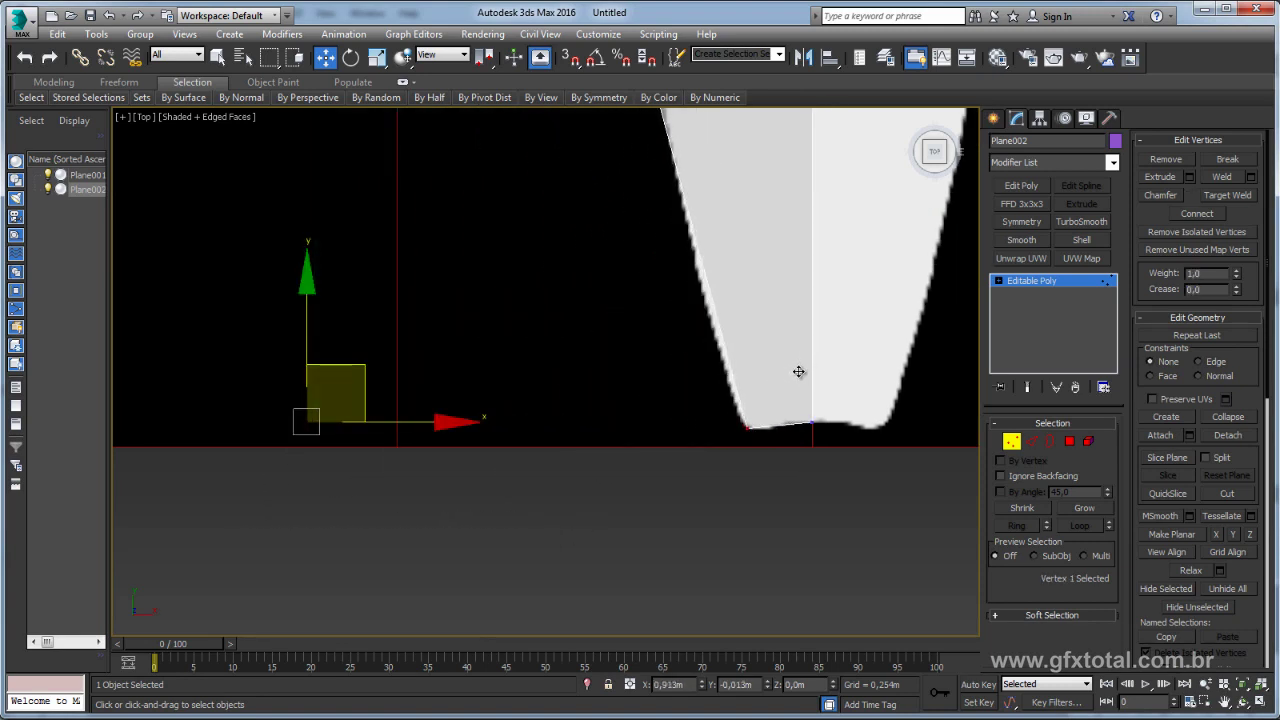
scroll(751, 263, "down", 3)
scroll(630, 601, "down", 3)
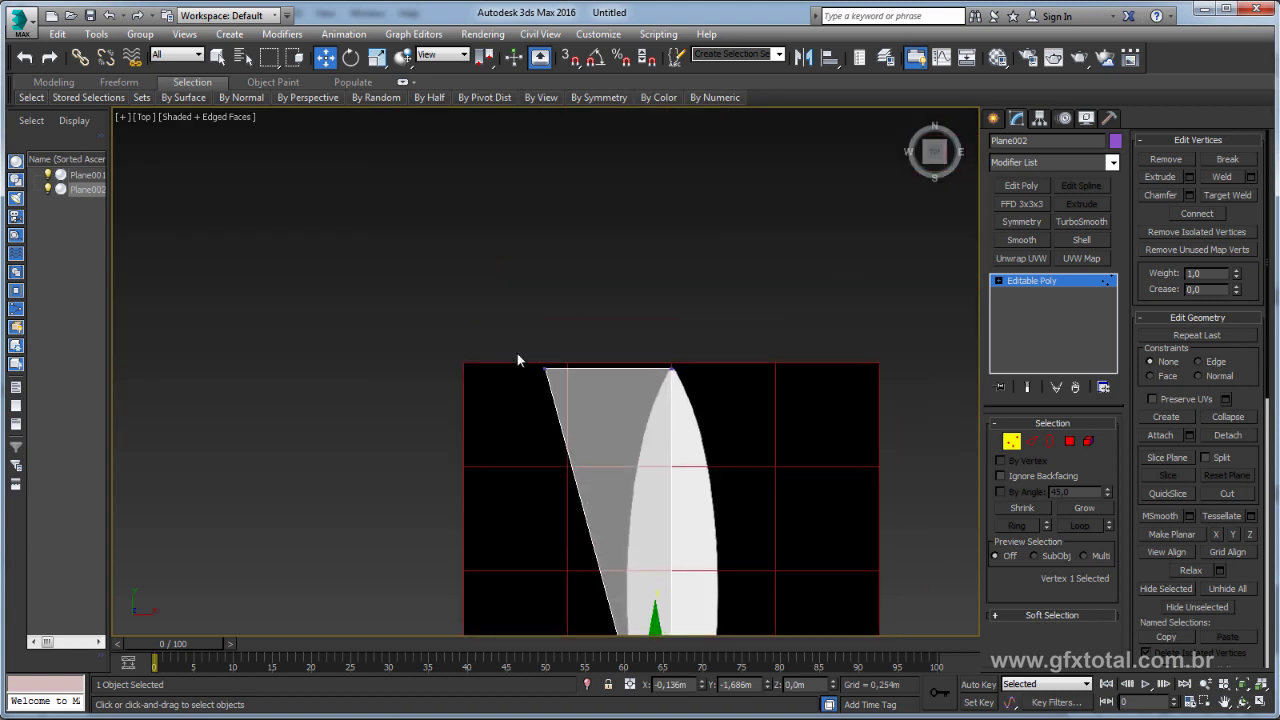
left_click_drag(517, 353, 586, 400)
scroll(586, 400, "up", 3)
left_click_drag(491, 184, 726, 197)
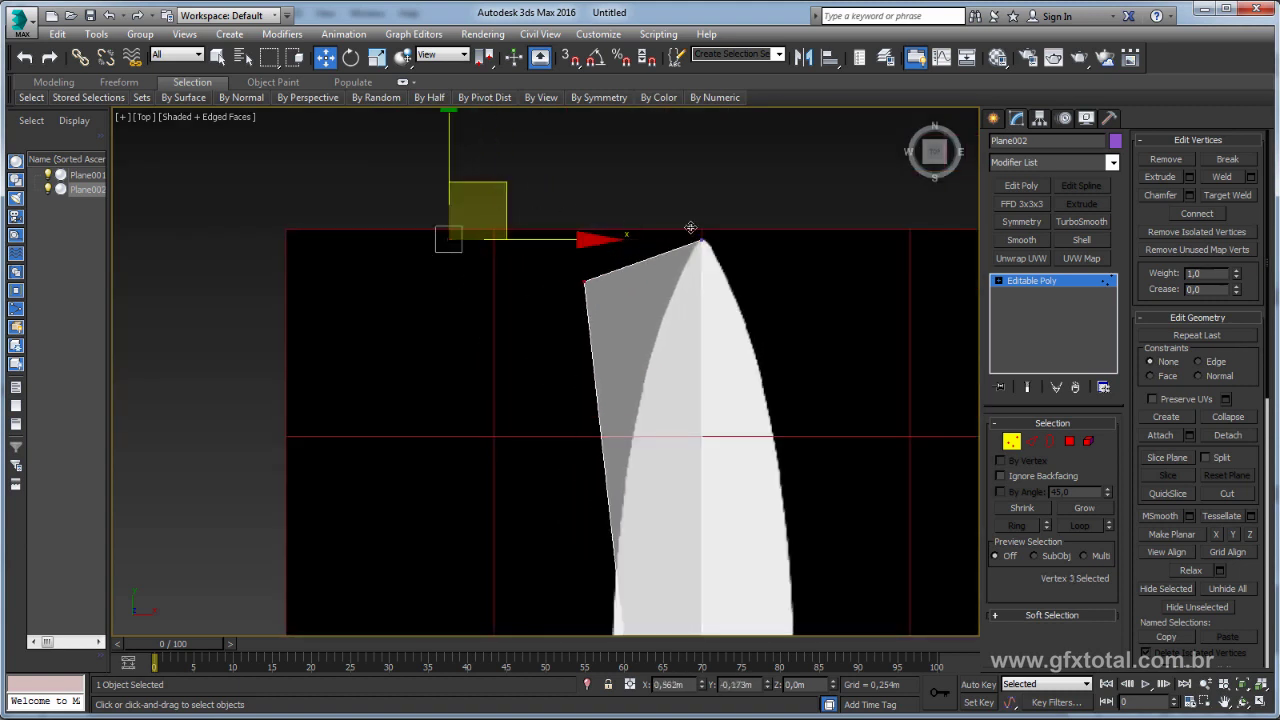
Frame the whole tapered board and switch to Edge sub-object mode.
scroll(708, 264, "up", 2)
scroll(708, 264, "down", 1)
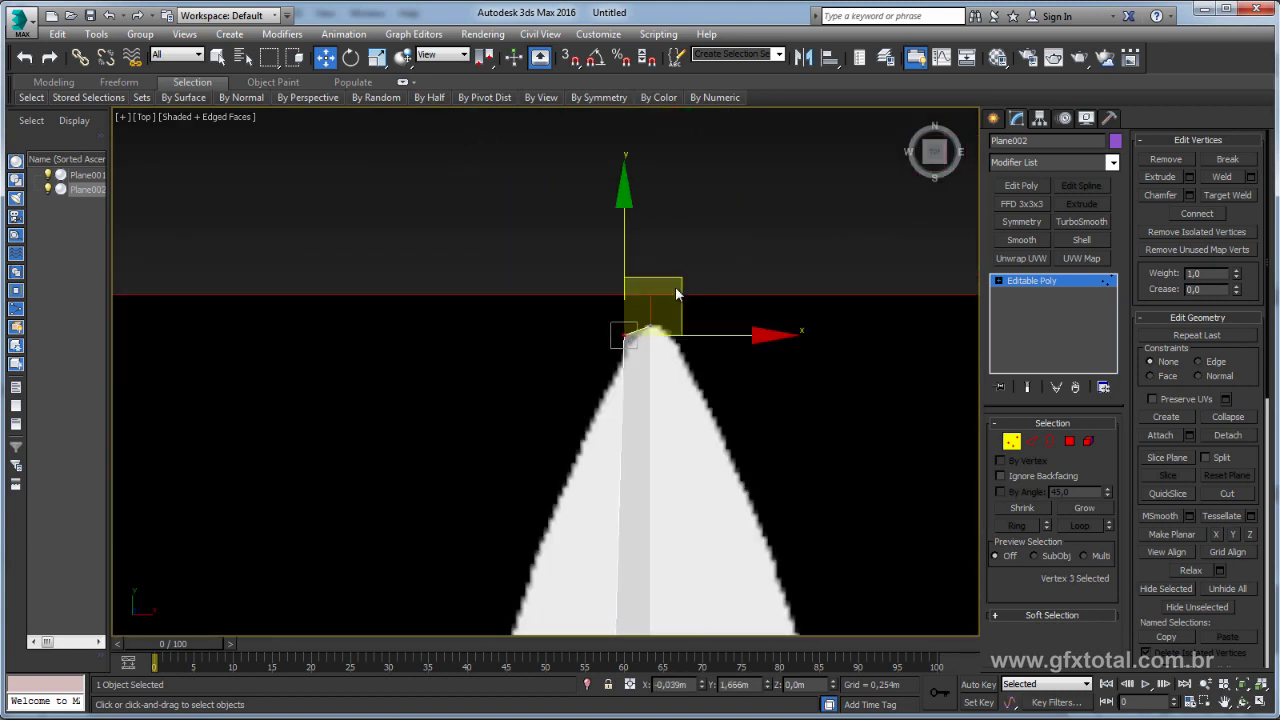
scroll(680, 290, "down", 1)
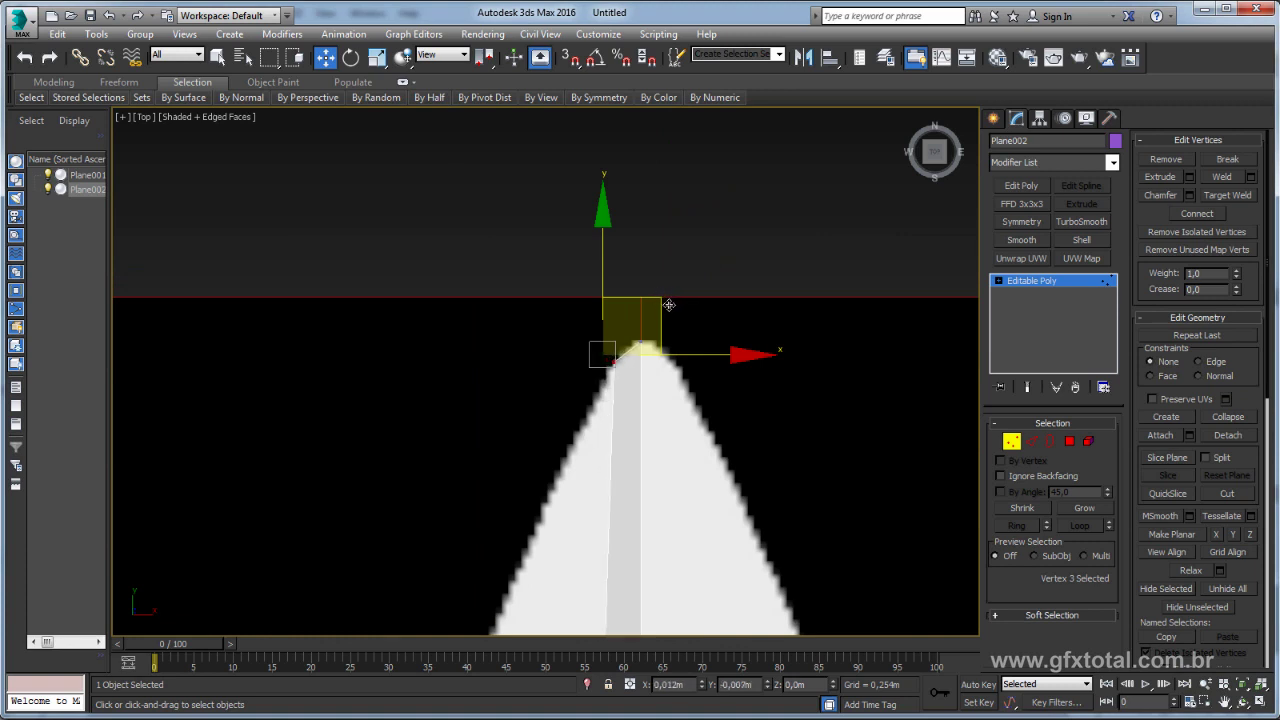
scroll(660, 350, "down", 2)
middle_click_drag(671, 508, 676, 302)
scroll(710, 415, "down", 1)
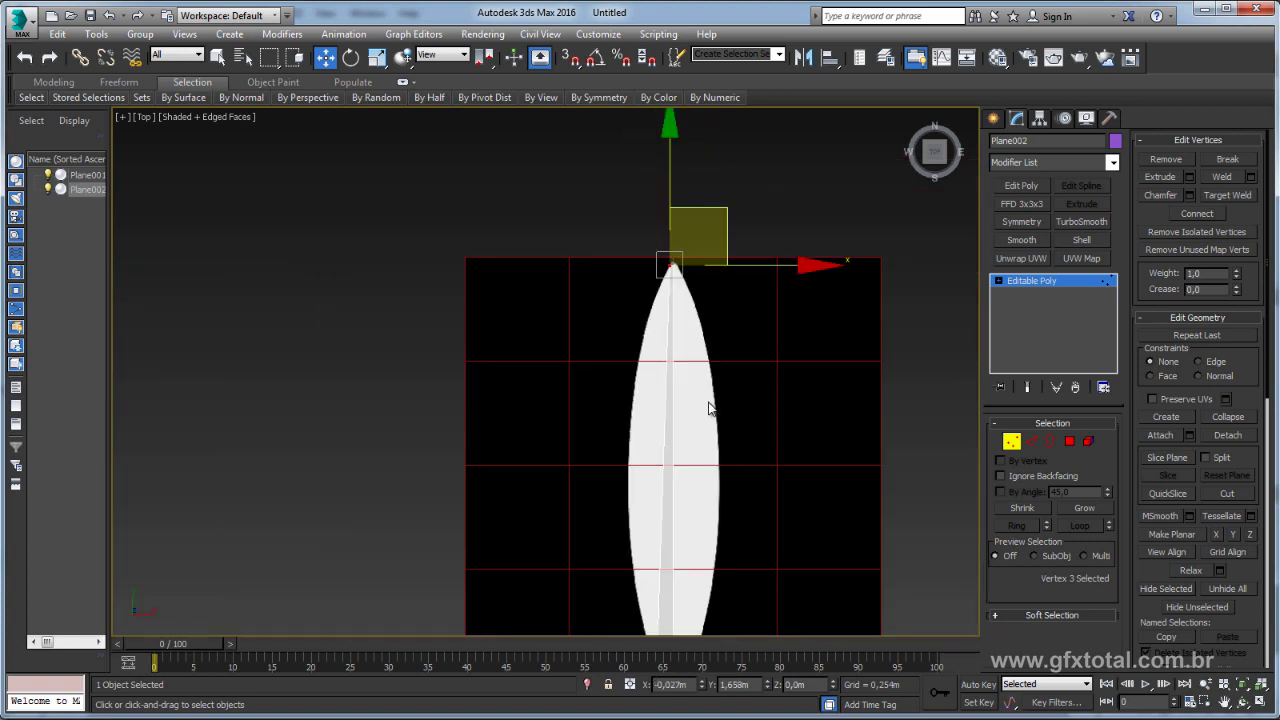
mouse_move(712, 415)
middle_mouse_down()
mouse_move(765, 324)
mouse_move(747, 368)
middle_mouse_up()
left_click(1031, 441)
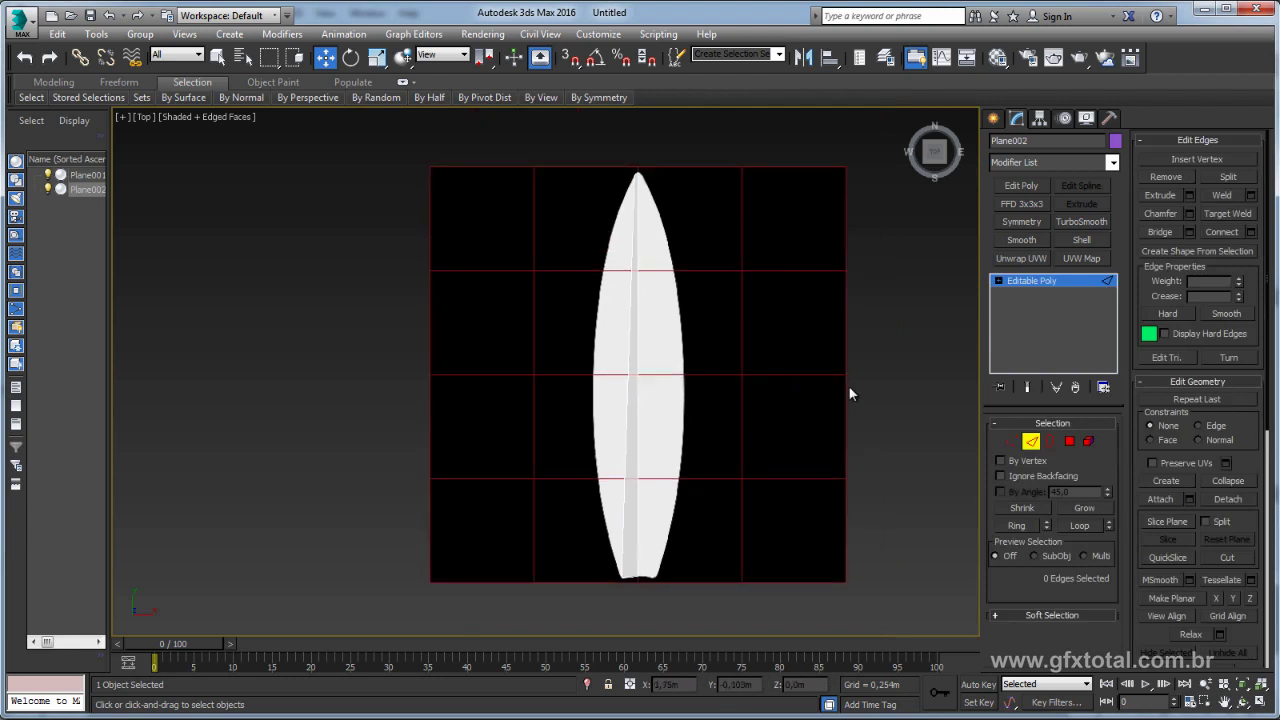
Connect the two selected edges with 4 new cross edges.
left_click(1251, 232)
left_click_drag(568, 378, 555, 365)
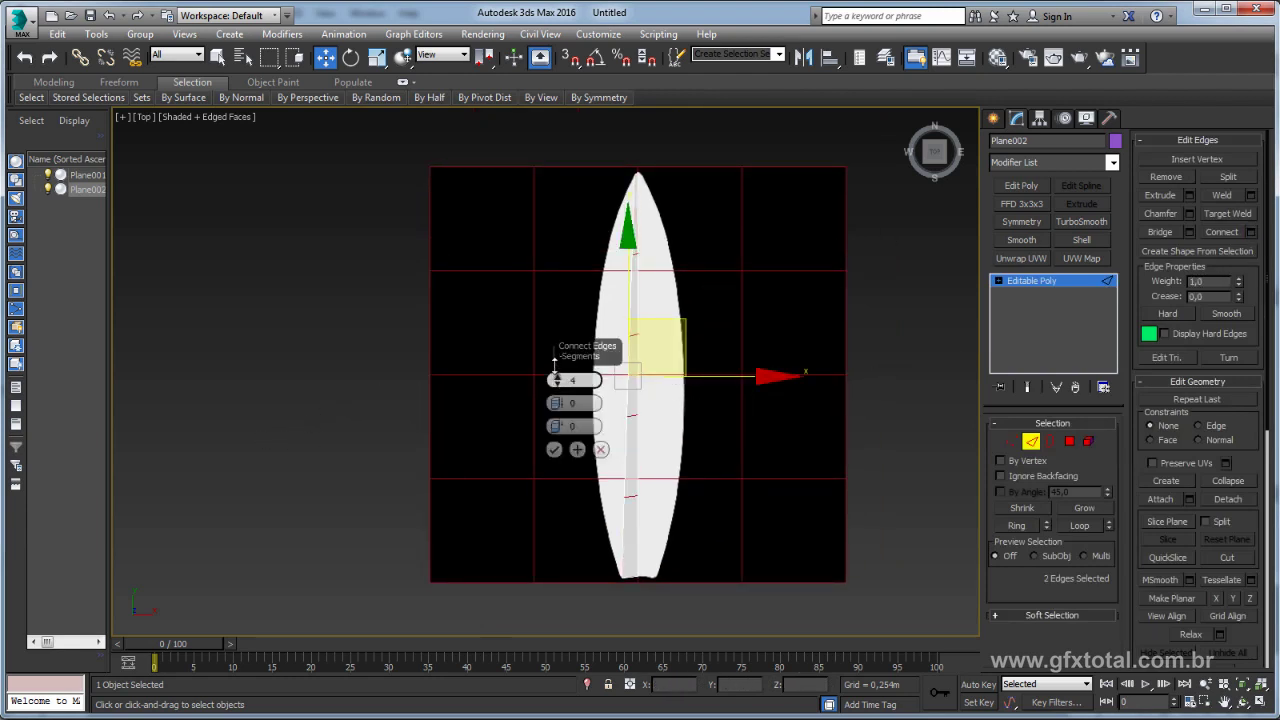
left_click(554, 449)
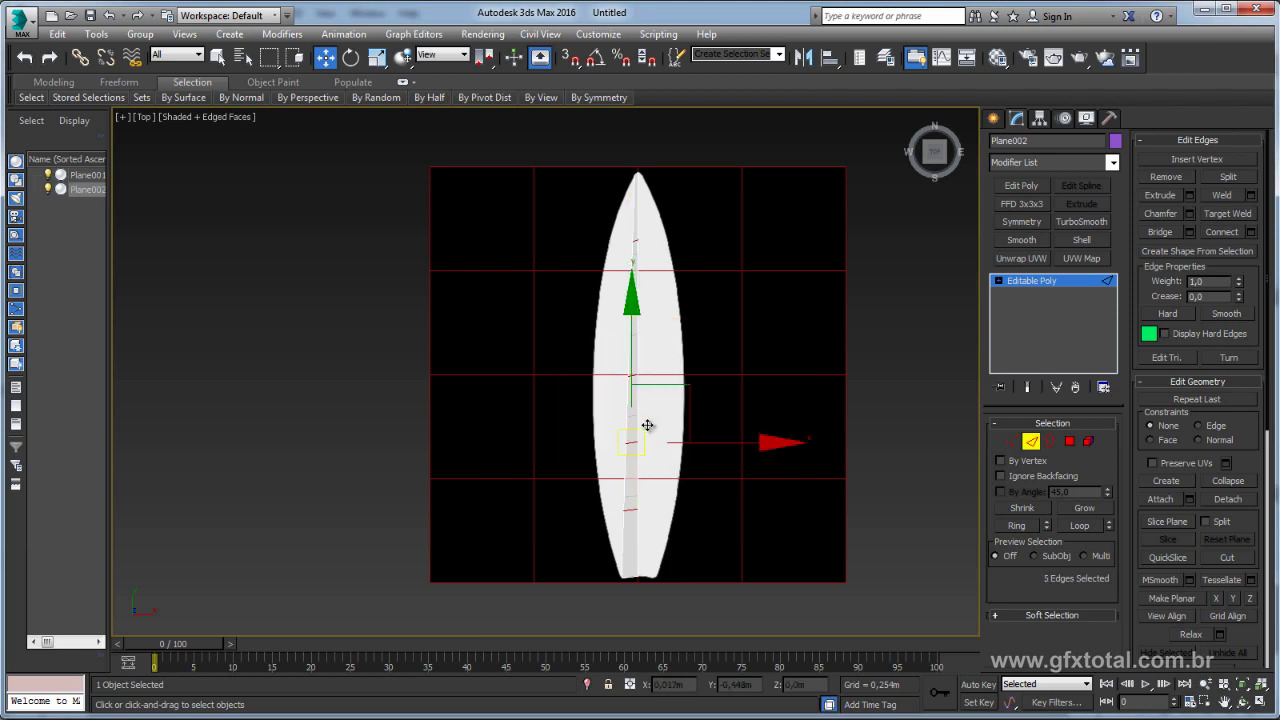
Pull the first two new cross-edge vertices out to the board's left edge.
left_click(1011, 441)
scroll(605, 240, "up", 5)
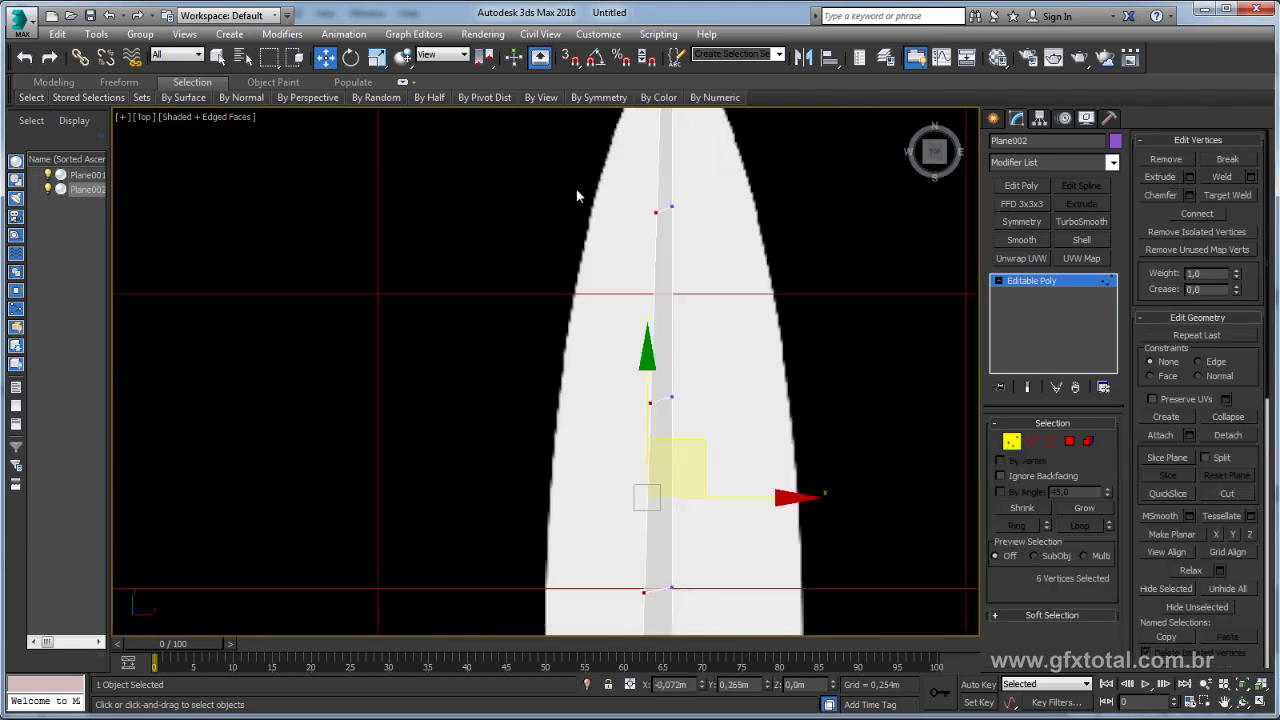
left_click_drag(600, 175, 703, 277)
middle_click_drag(731, 220, 709, 372)
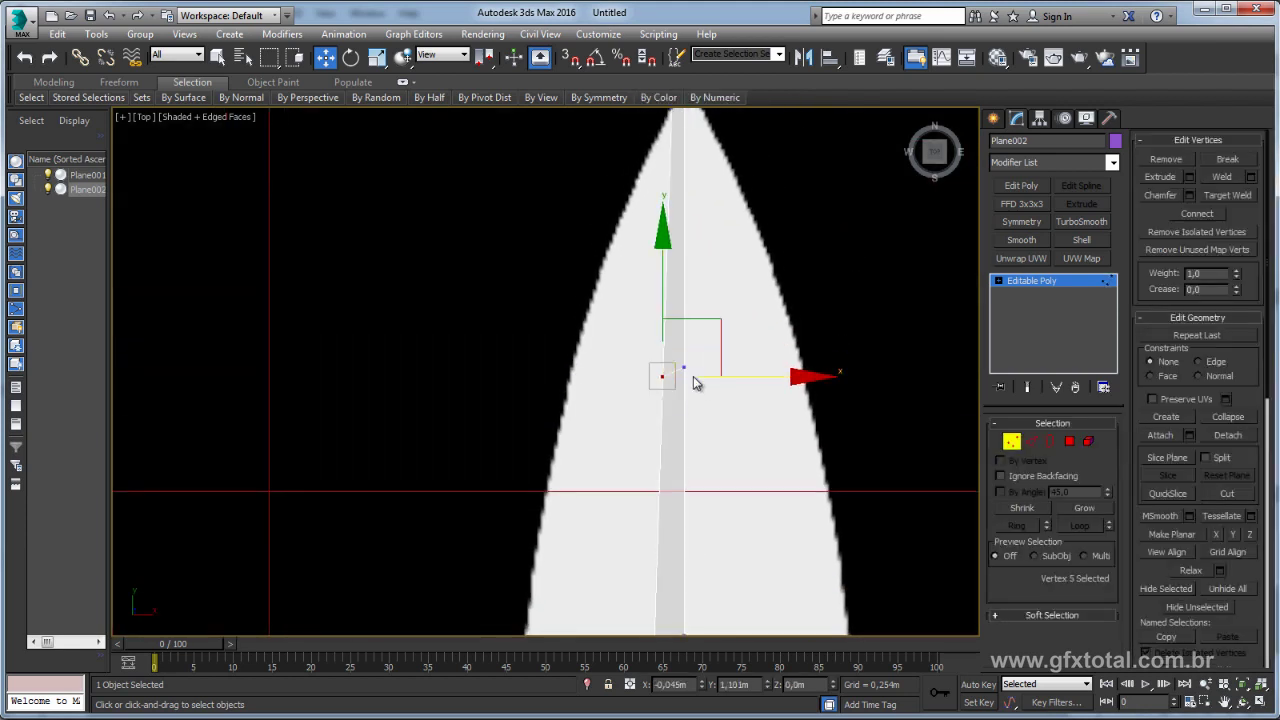
left_click_drag(724, 322, 638, 286)
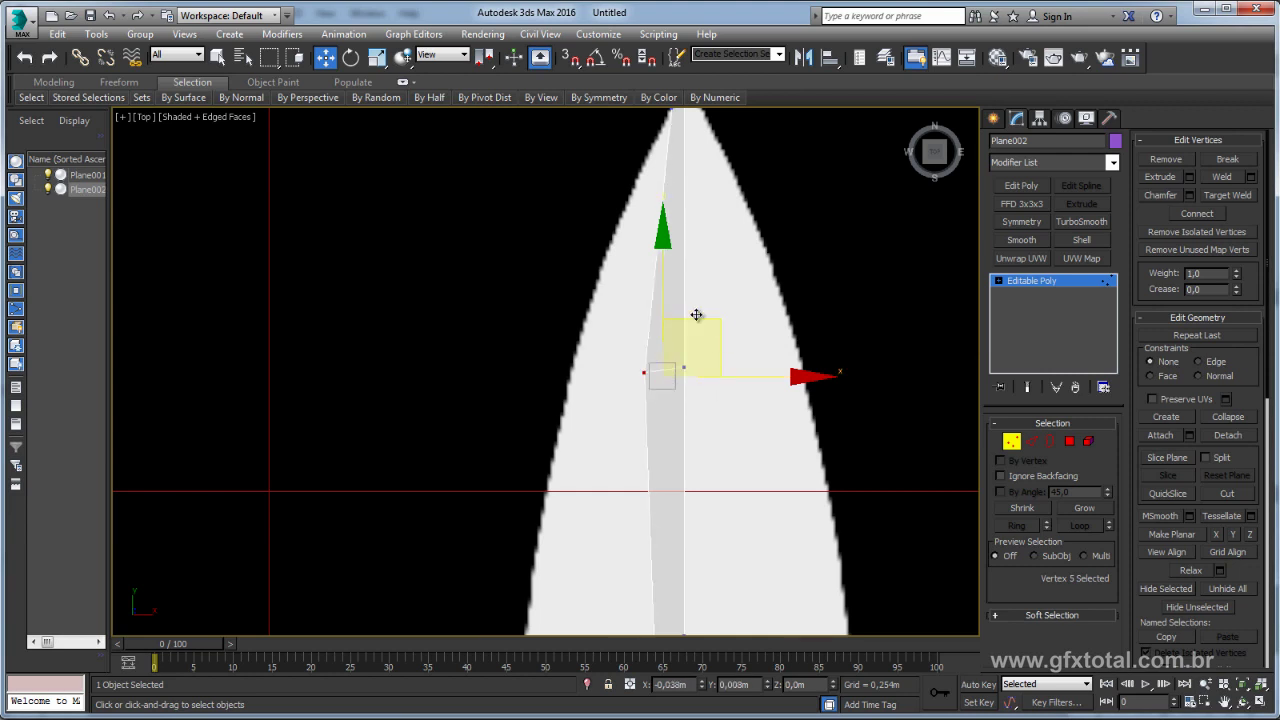
scroll(640, 457, "down", 3)
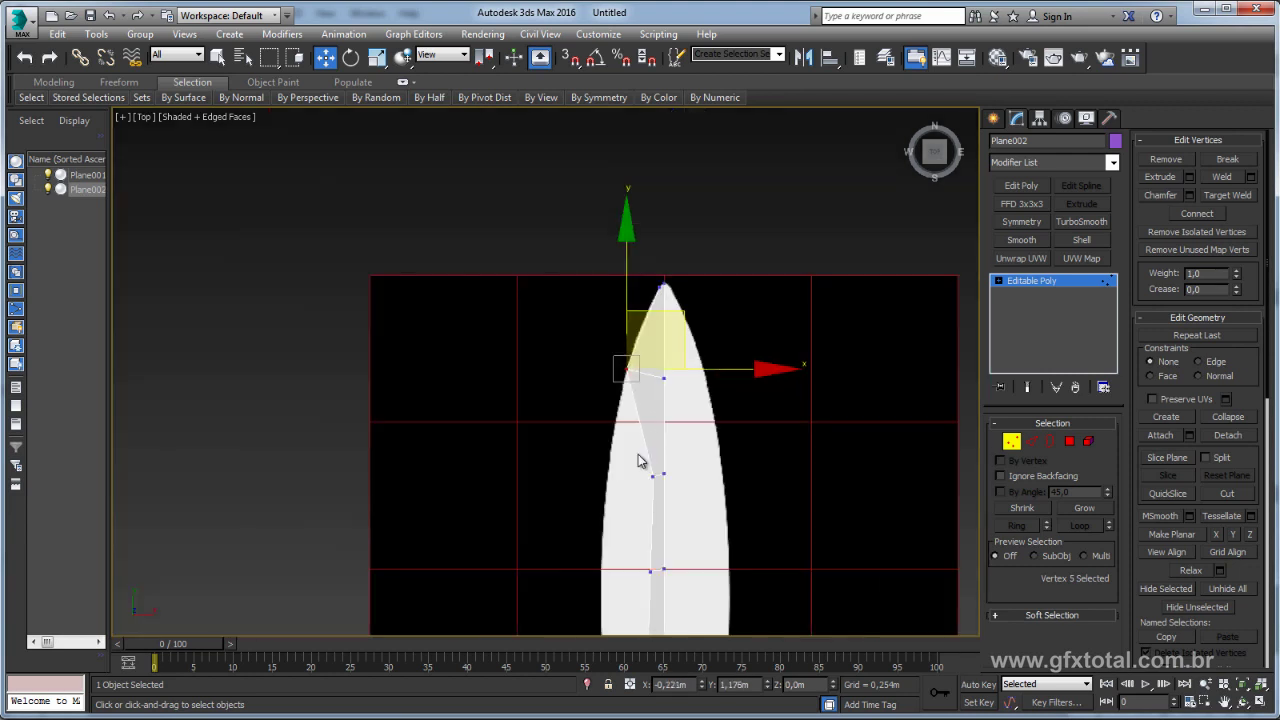
scroll(620, 368, "up", 3)
scroll(620, 368, "up", 2)
left_click_drag(623, 353, 686, 390)
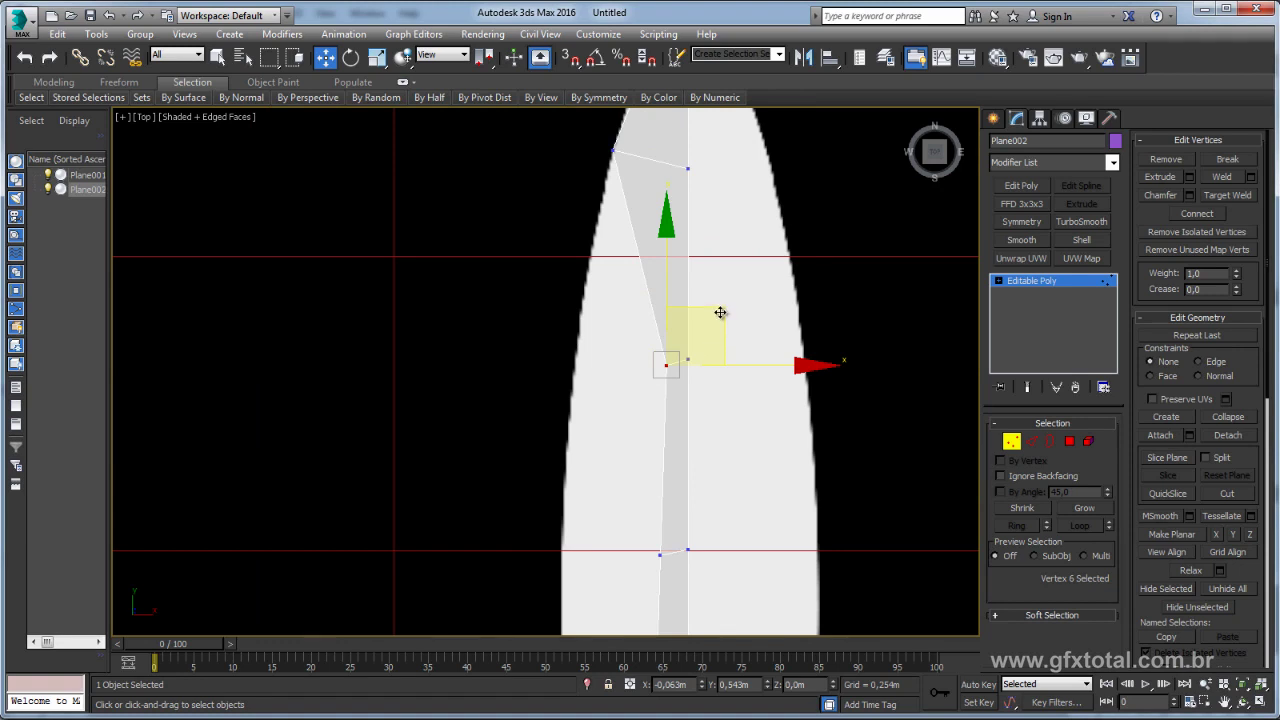
left_click_drag(720, 312, 640, 314)
Move three more centre-line vertices left onto the board's curved outline.
middle_click_drag(651, 500, 631, 349)
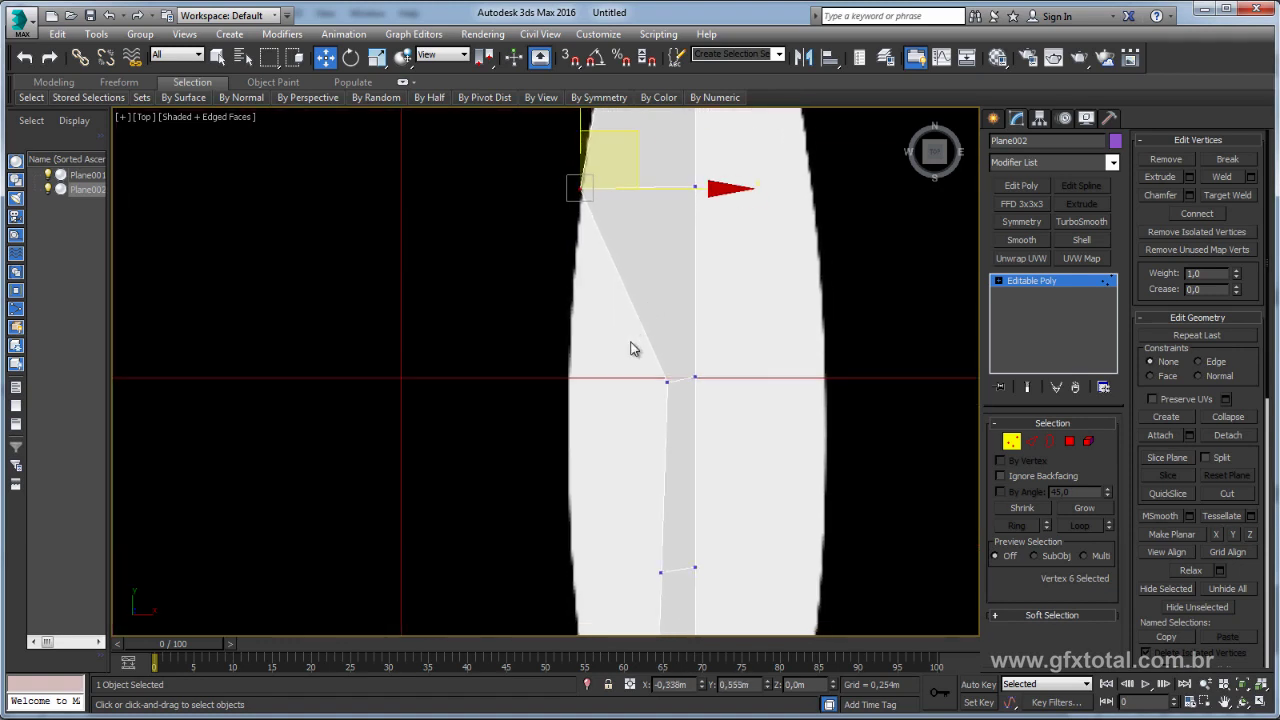
left_click(666, 381)
left_click_drag(714, 362, 624, 323)
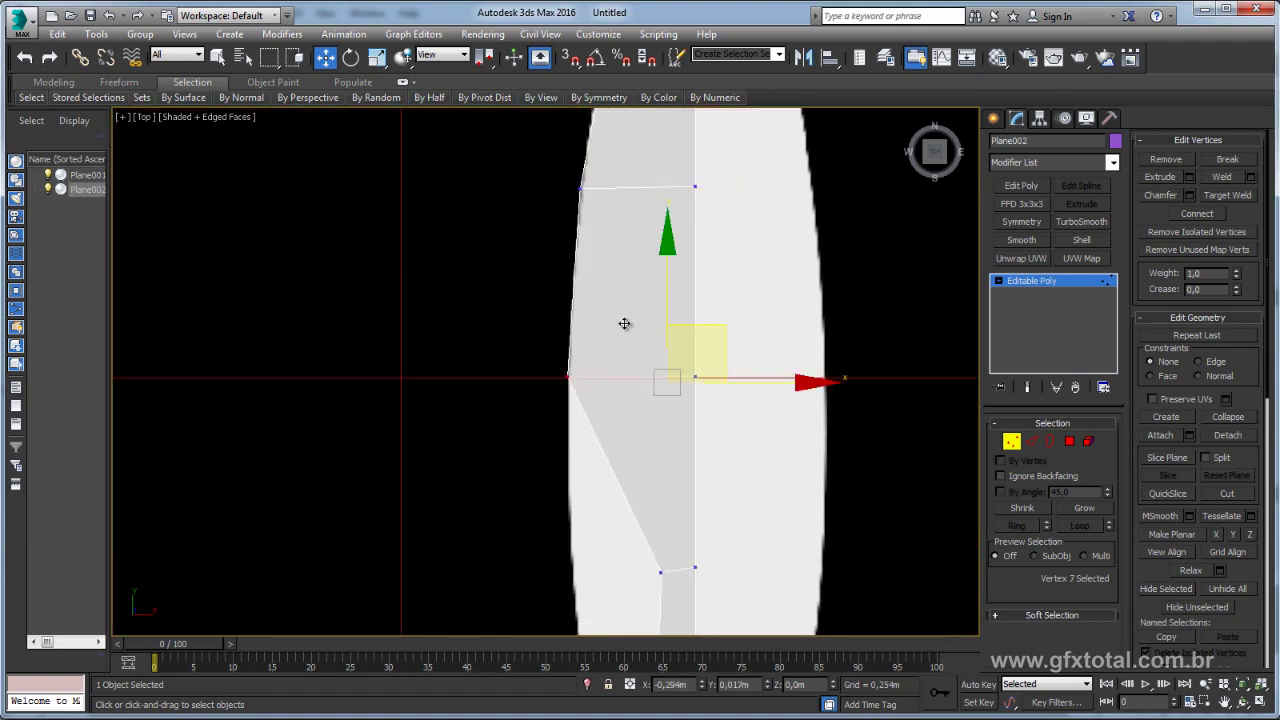
middle_click_drag(651, 520, 609, 286)
left_click(652, 316)
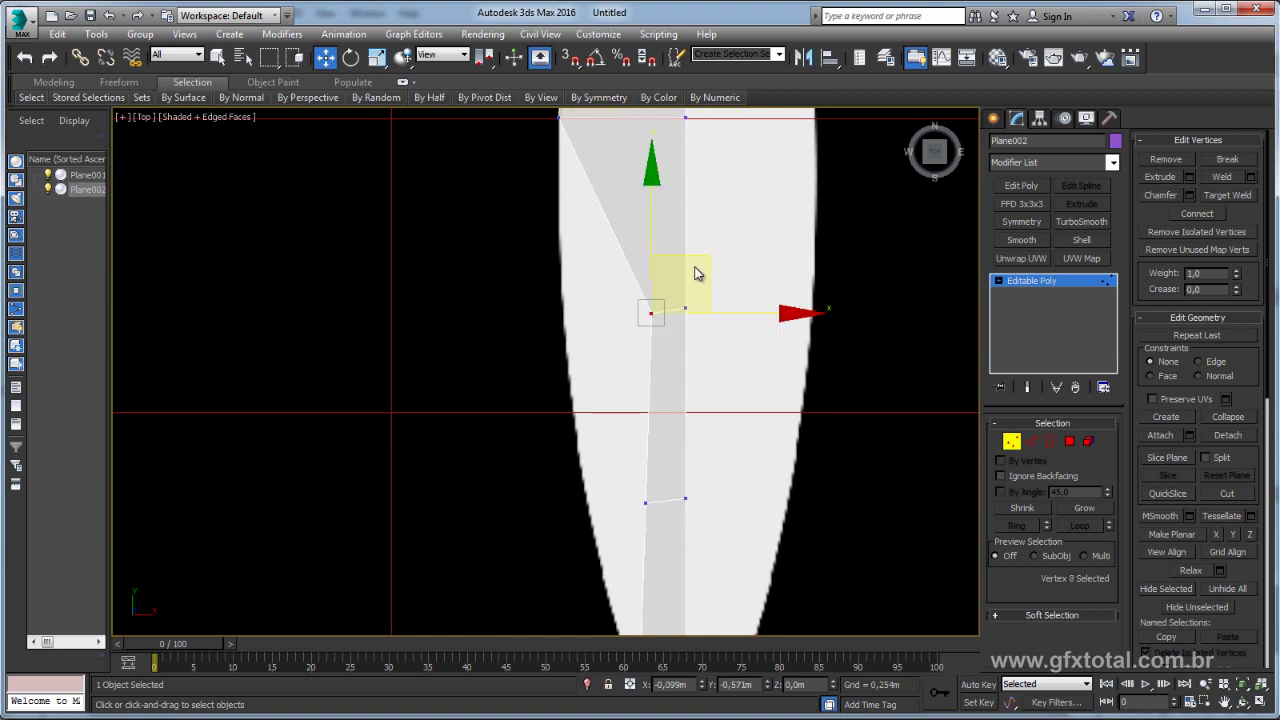
left_click_drag(697, 273, 624, 273)
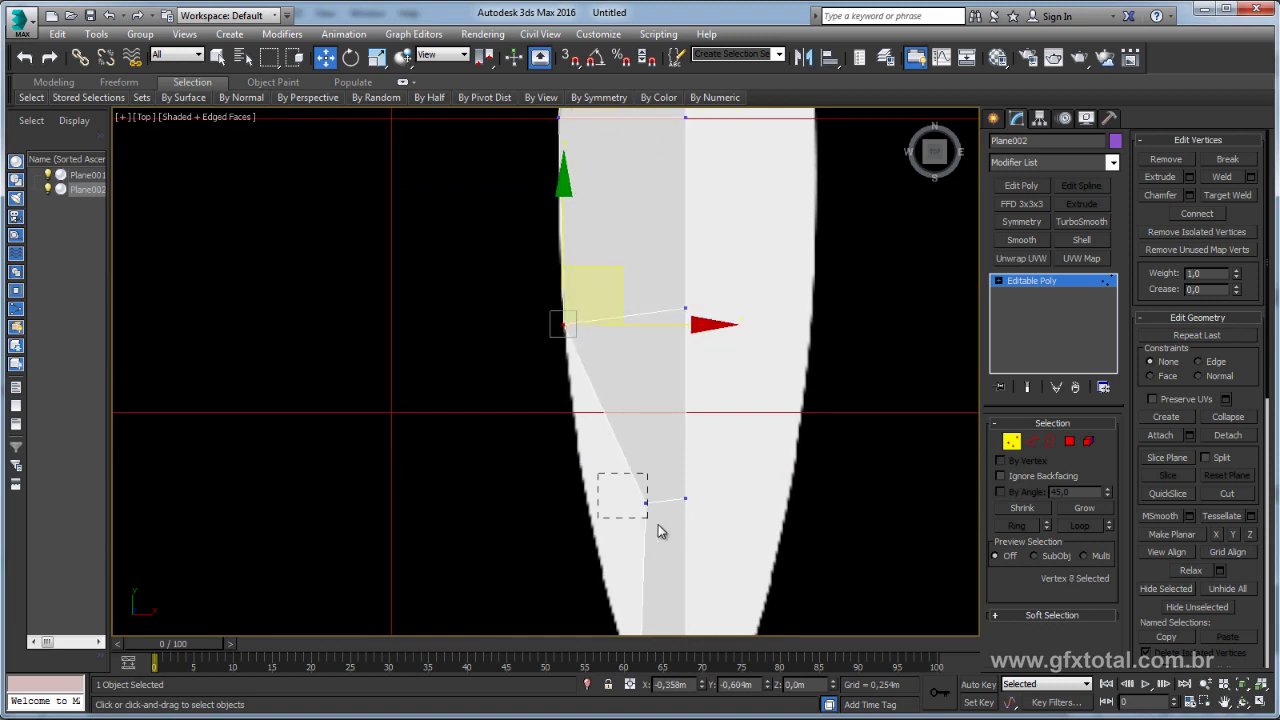
left_click_drag(658, 524, 656, 520)
left_click_drag(703, 457, 651, 466)
Select the edge ring near the nose and connect it with 1 lengthwise edge loop.
middle_click_drag(649, 466, 643, 237)
scroll(629, 274, "down", 2)
scroll(623, 286, "down", 2)
scroll(610, 330, "down", 2)
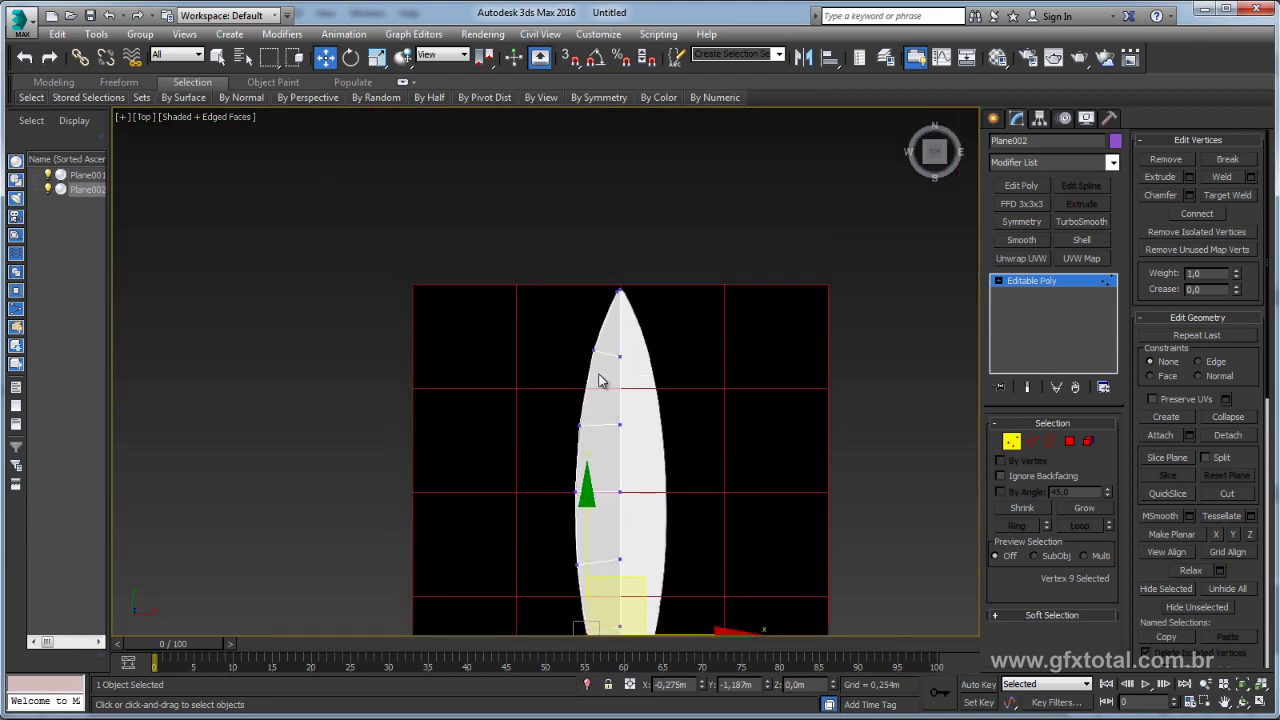
scroll(601, 380, "up", 2)
scroll(606, 371, "down", 4)
middle_click_drag(623, 400, 623, 297)
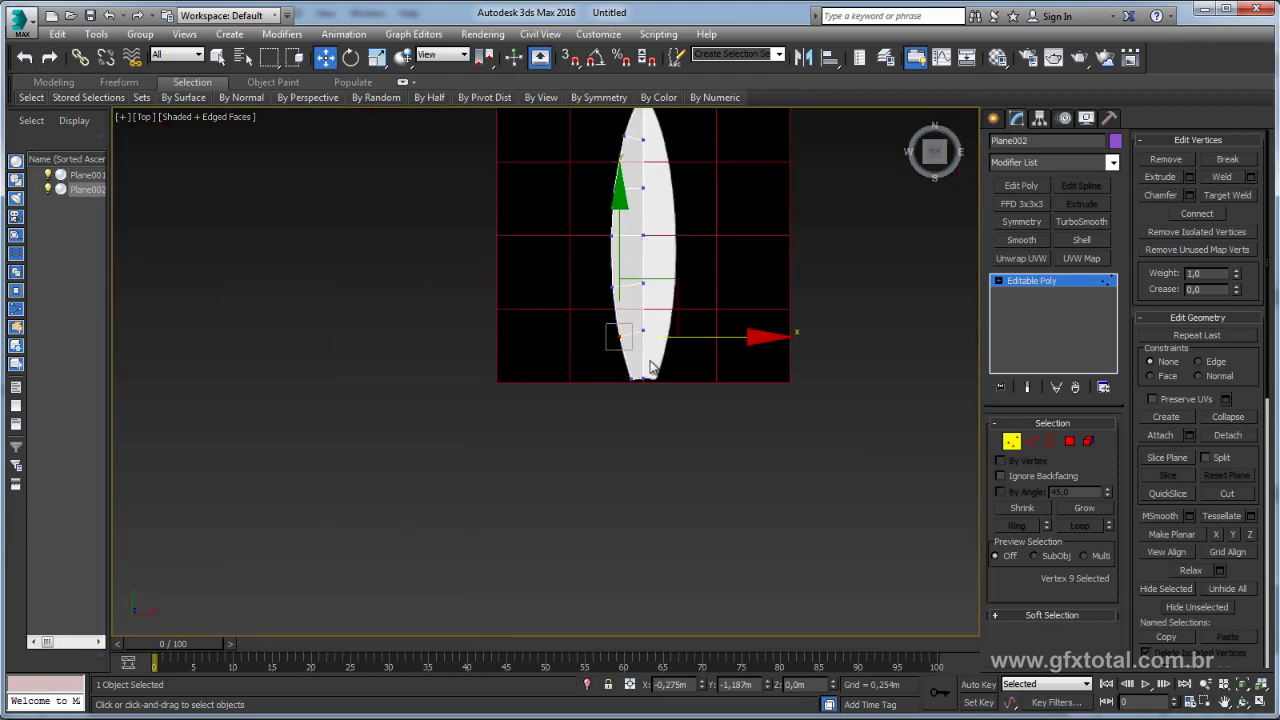
scroll(645, 375, "up", 3)
scroll(642, 395, "up", 2)
scroll(640, 340, "down", 5)
scroll(630, 245, "up", 1)
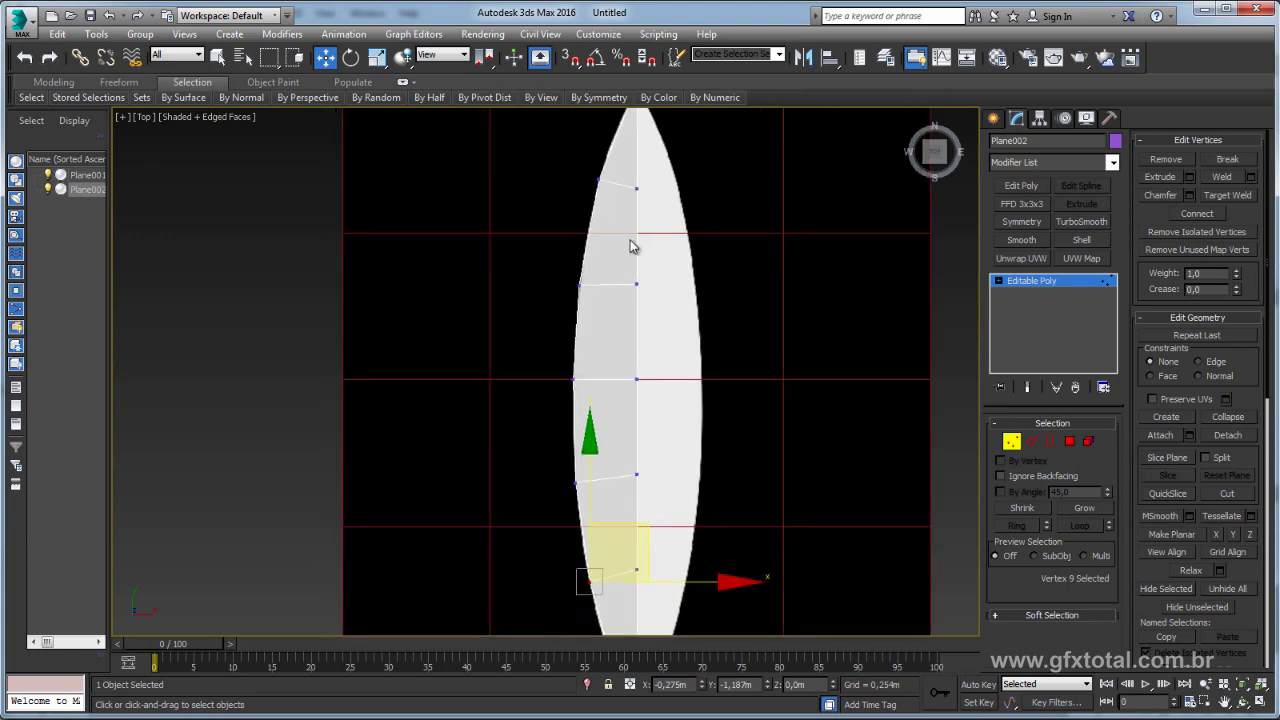
scroll(625, 300, "up", 1)
scroll(620, 275, "up", 2)
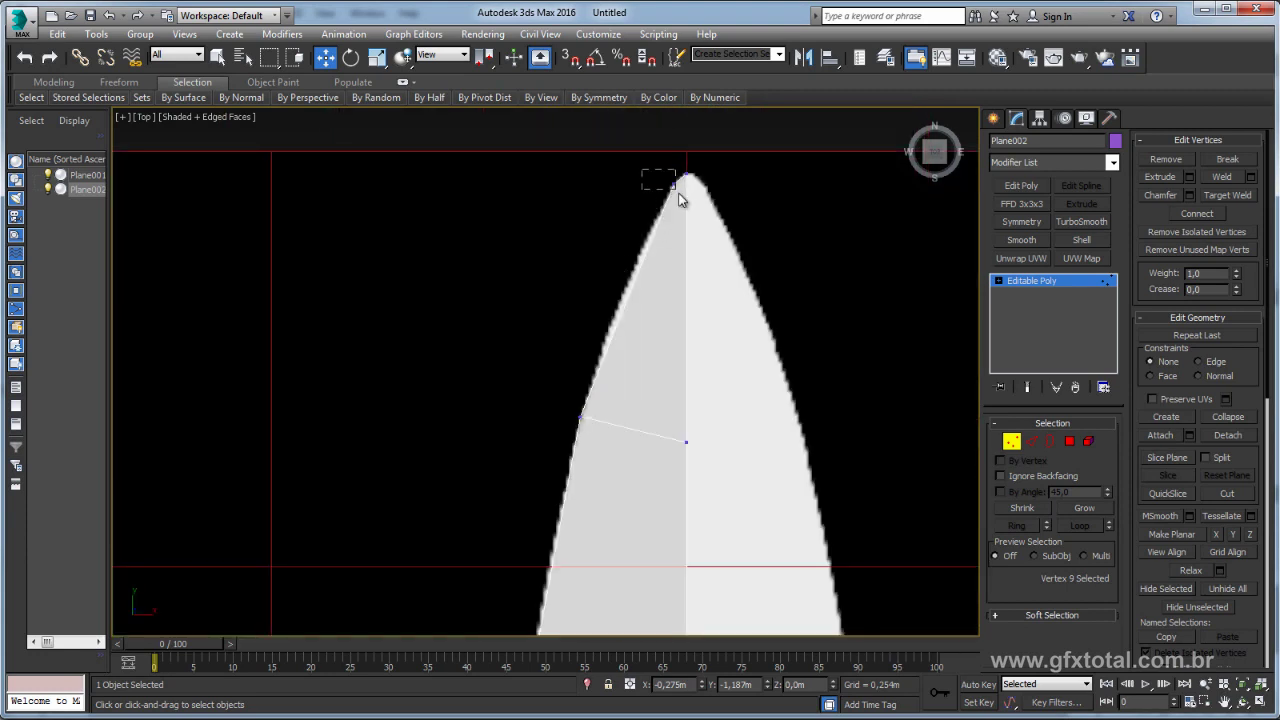
left_click_drag(678, 195, 678, 195)
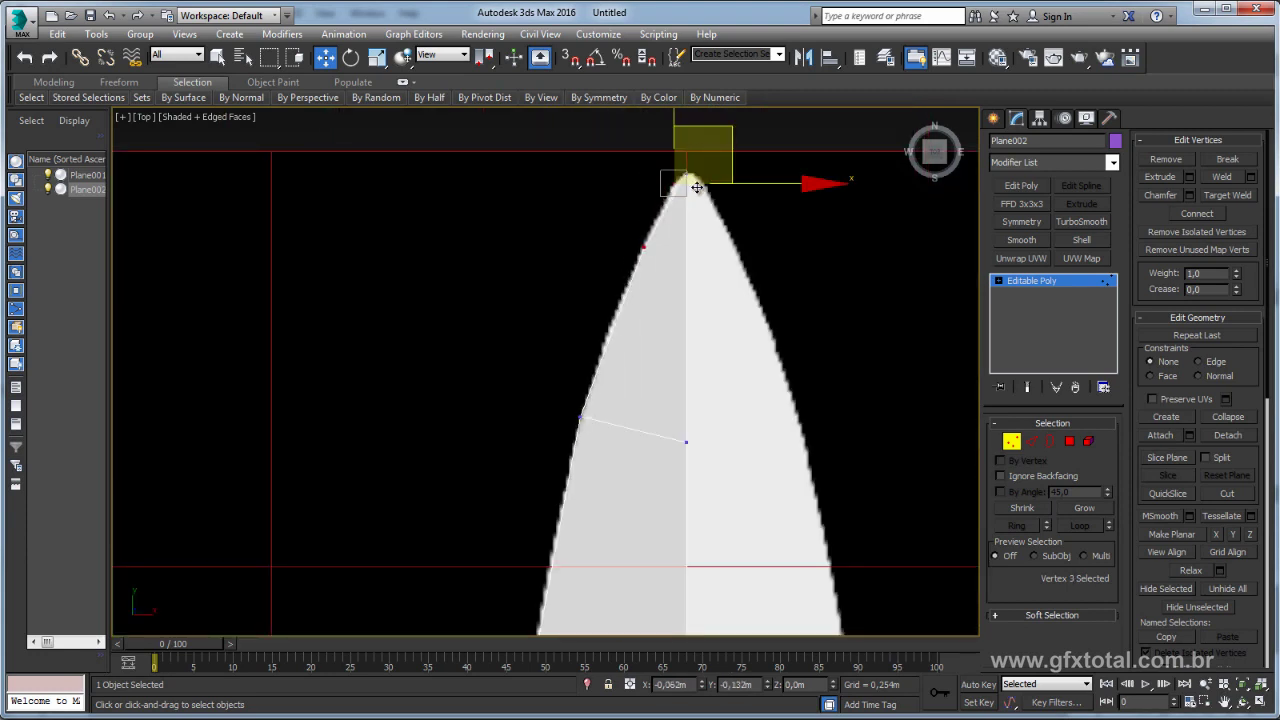
right_click(695, 188)
left_click(1036, 444)
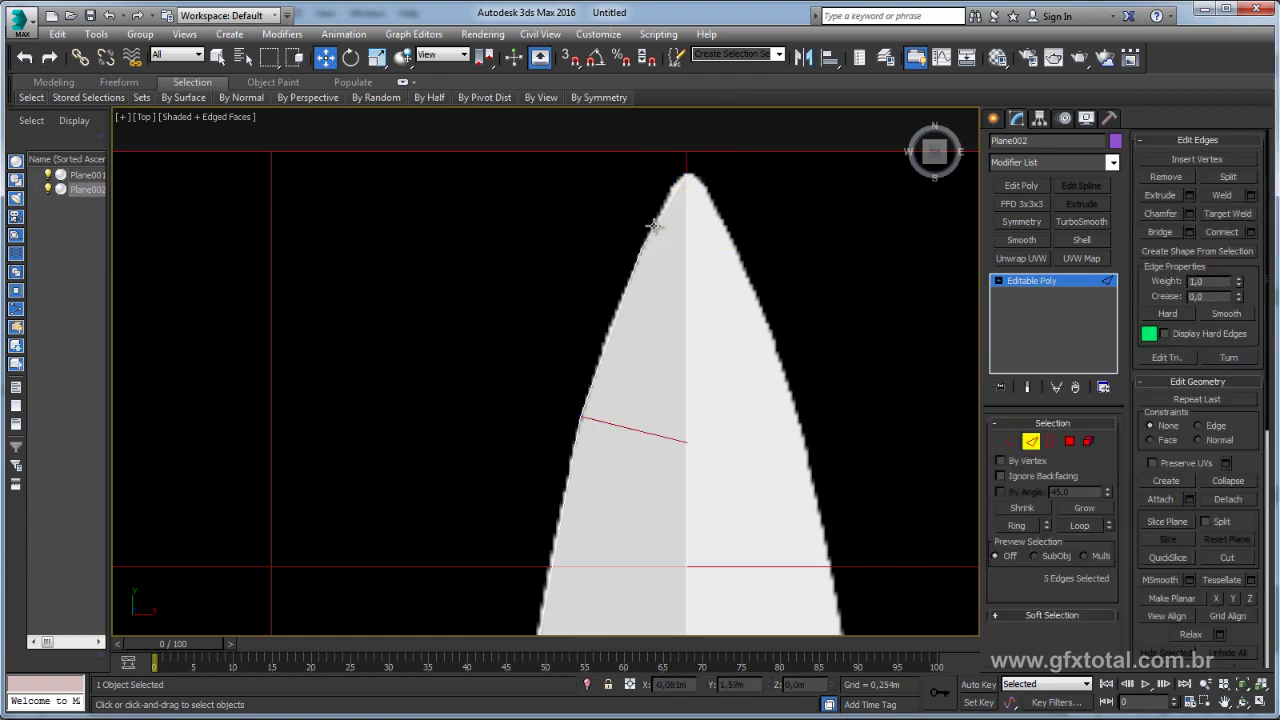
left_click(656, 217)
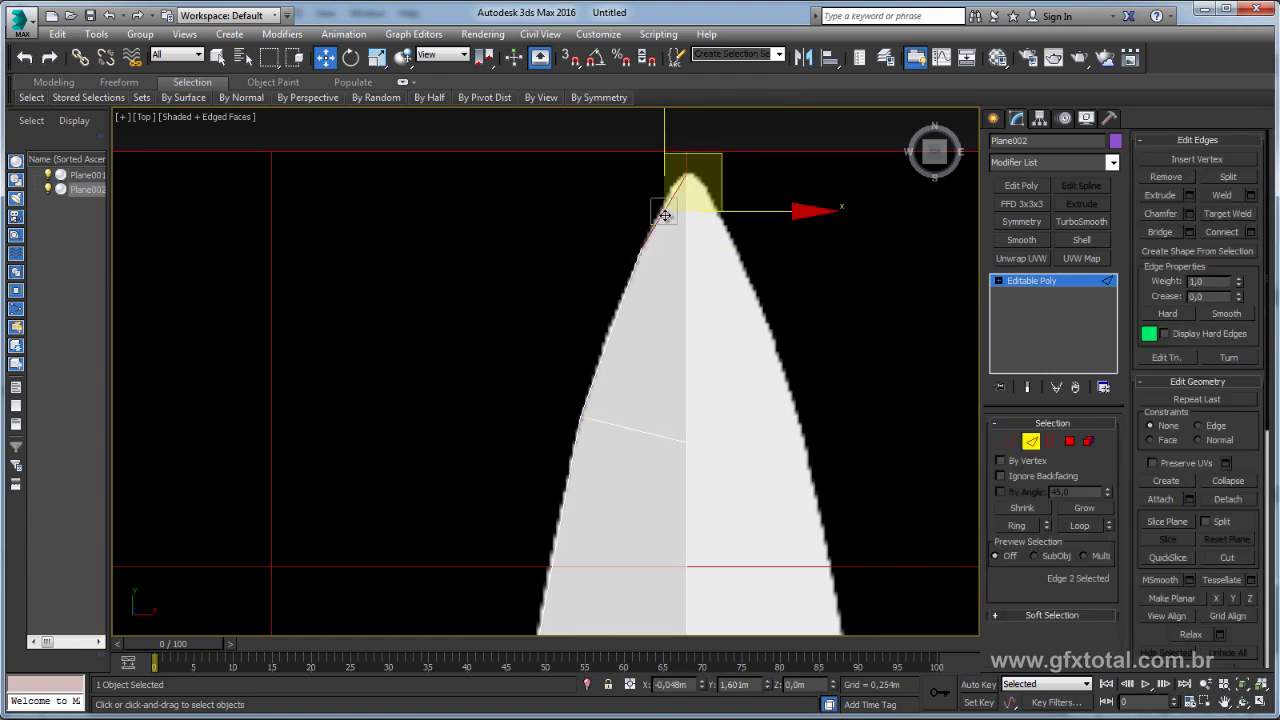
left_click(1017, 527)
scroll(689, 274, "down", 3)
scroll(729, 480, "up", 1)
middle_click_drag(709, 243, 699, 327)
left_click(1250, 232)
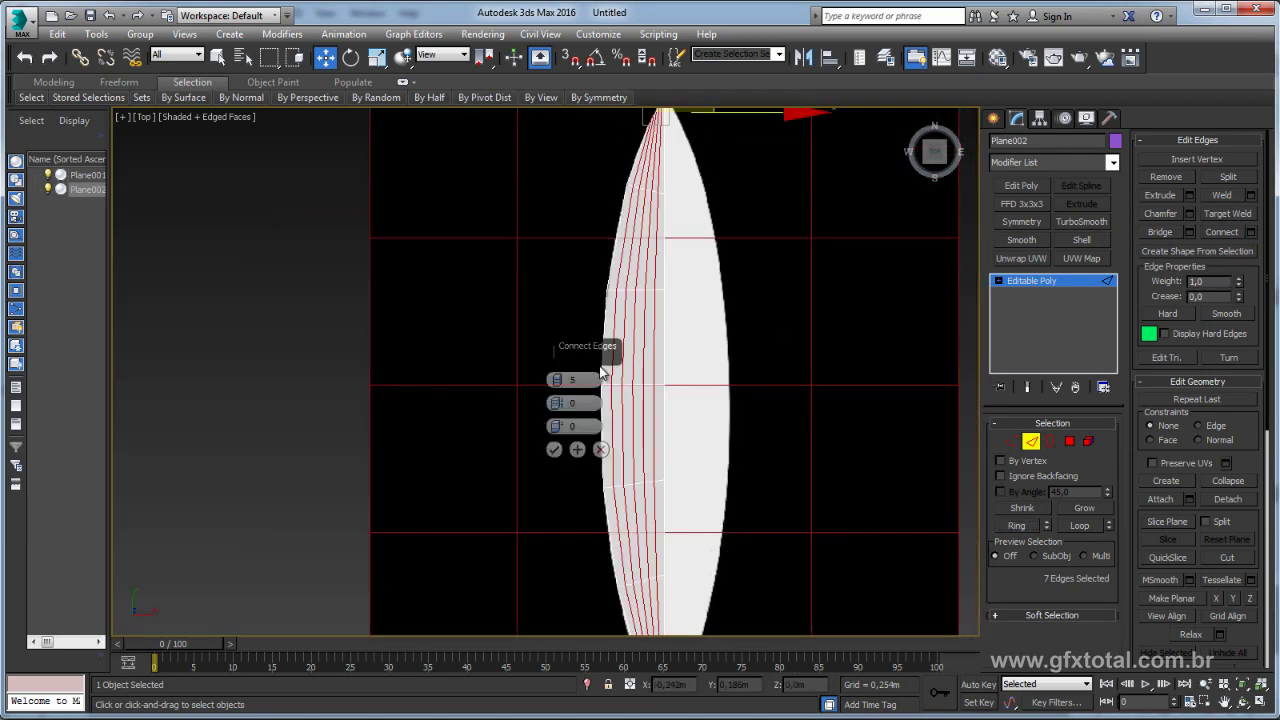
left_click_drag(557, 379, 557, 400)
left_click(553, 449)
Move the nose-tip vertex up and right to sharpen the board's pointed tip.
middle_click_drag(664, 338, 668, 381)
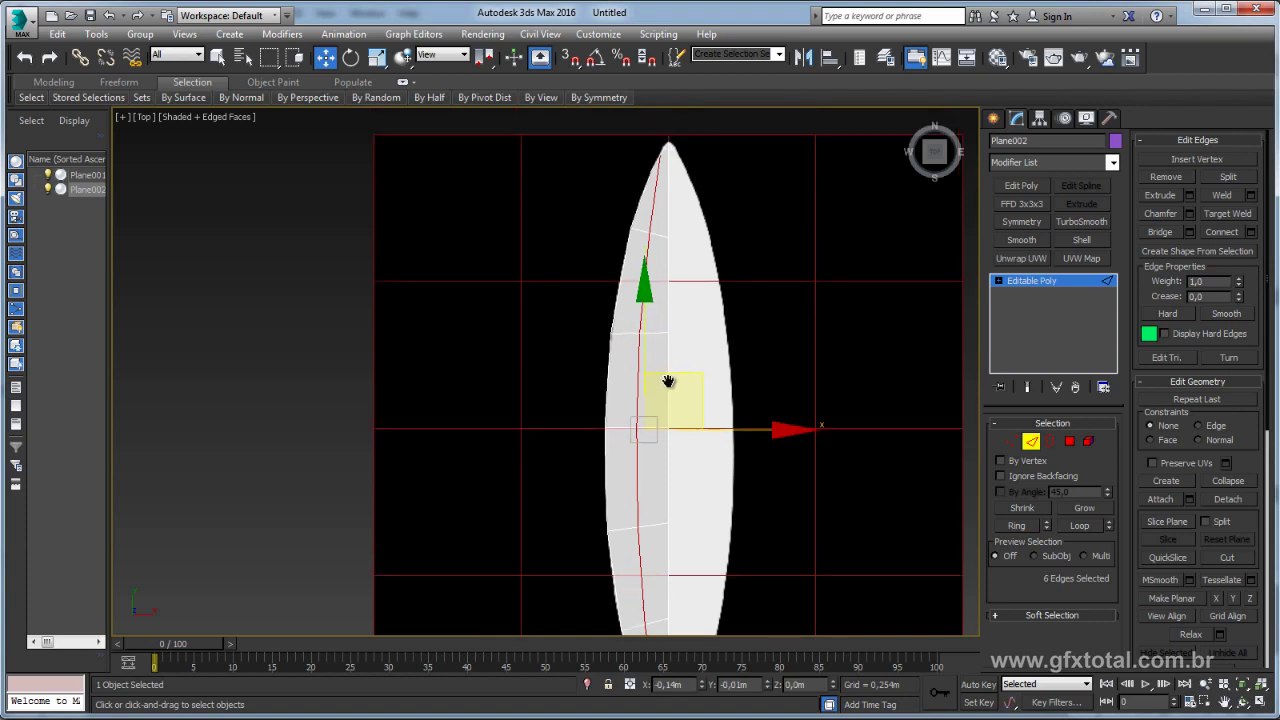
scroll(668, 381, "up", 5)
scroll(709, 300, "up", 2)
middle_click_drag(737, 223, 712, 349)
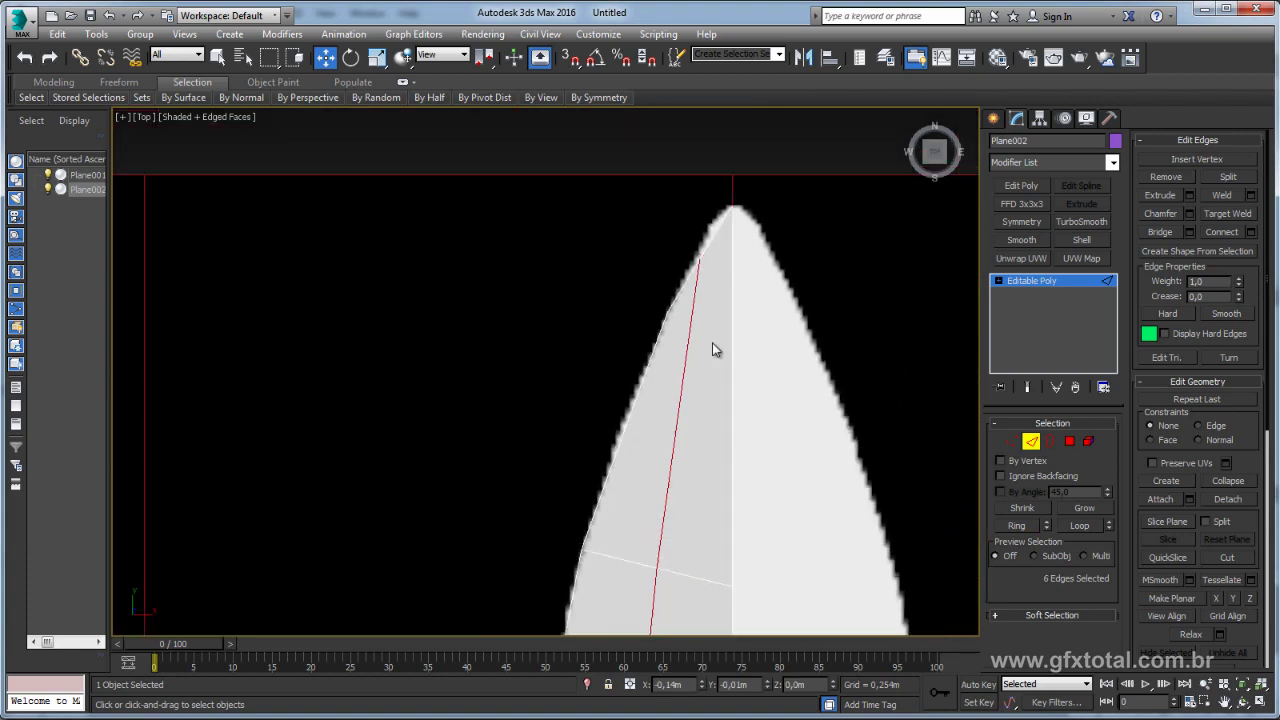
left_click(1010, 443)
left_click_drag(707, 285, 705, 282)
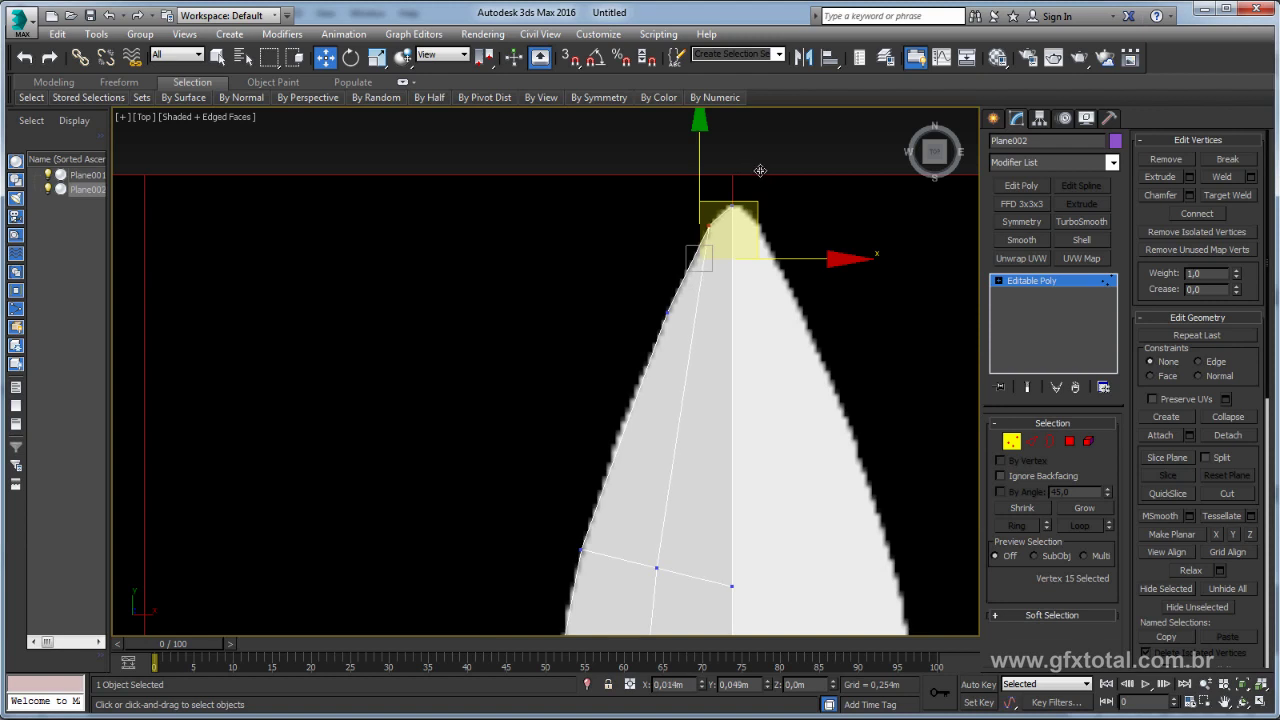
left_click_drag(725, 246, 740, 201)
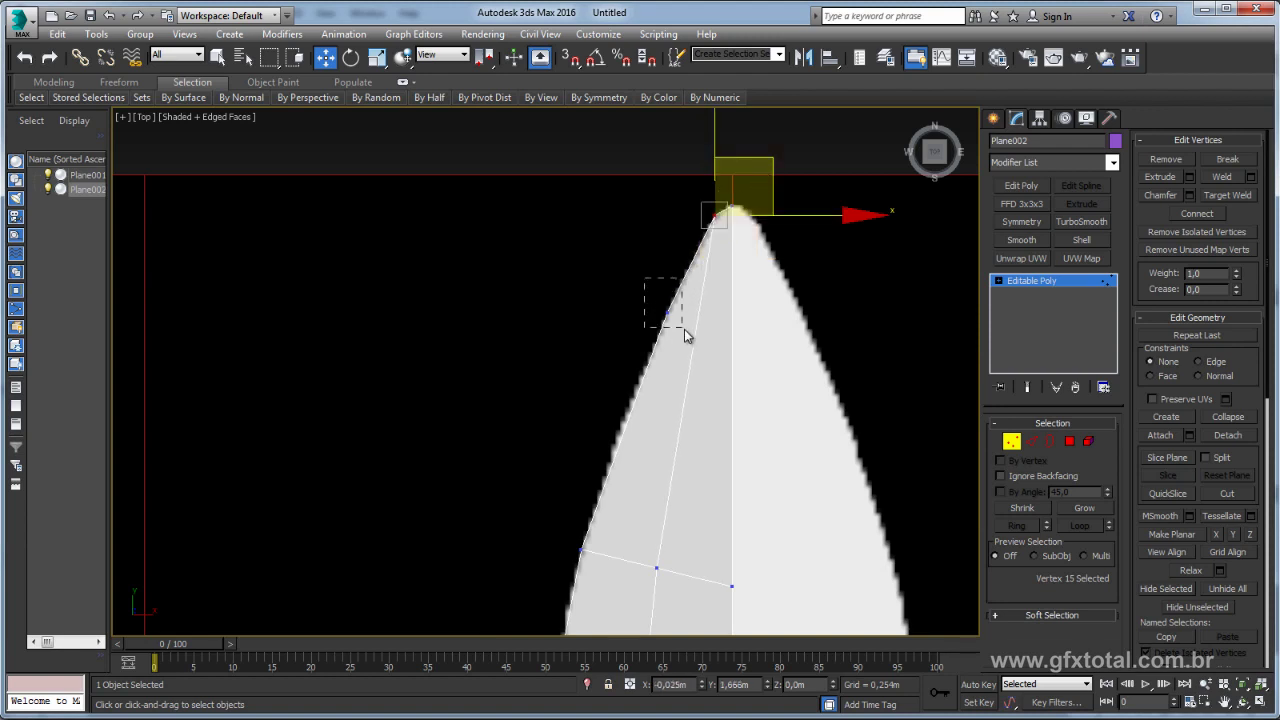
left_click_drag(685, 330, 686, 333)
scroll(708, 295, "down", 2)
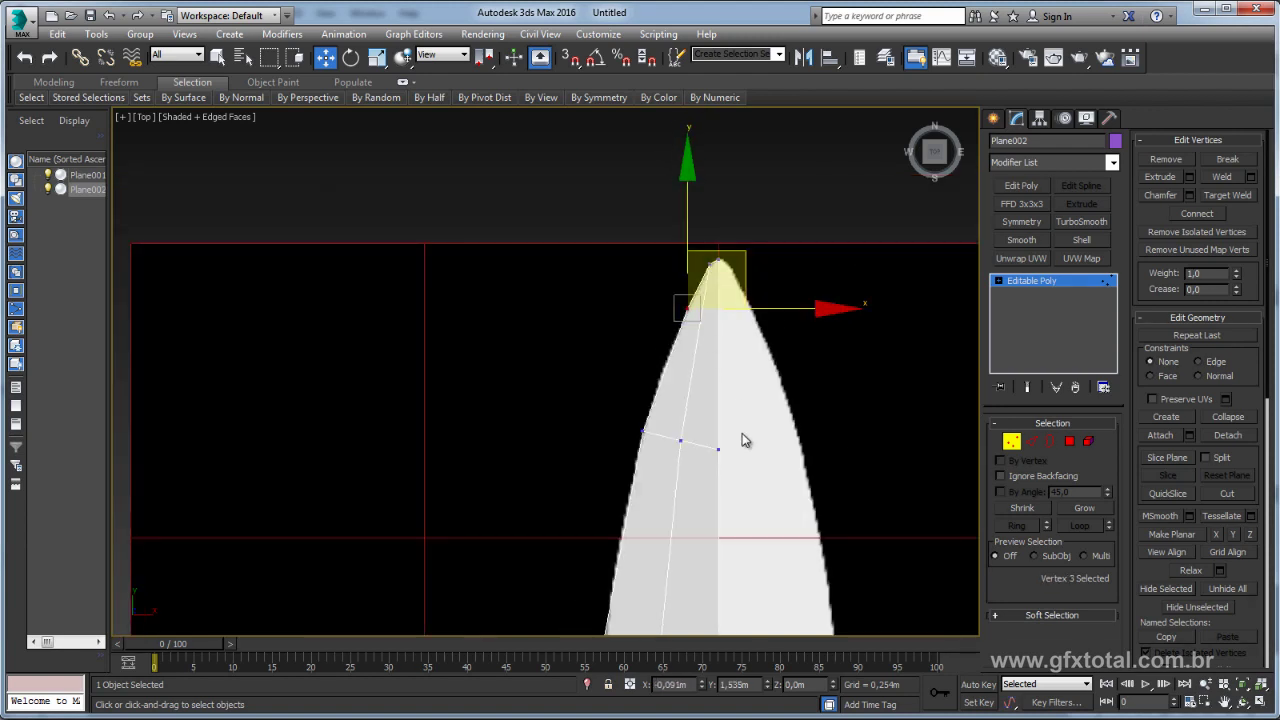
scroll(713, 296, "up", 1)
scroll(700, 290, "up", 1)
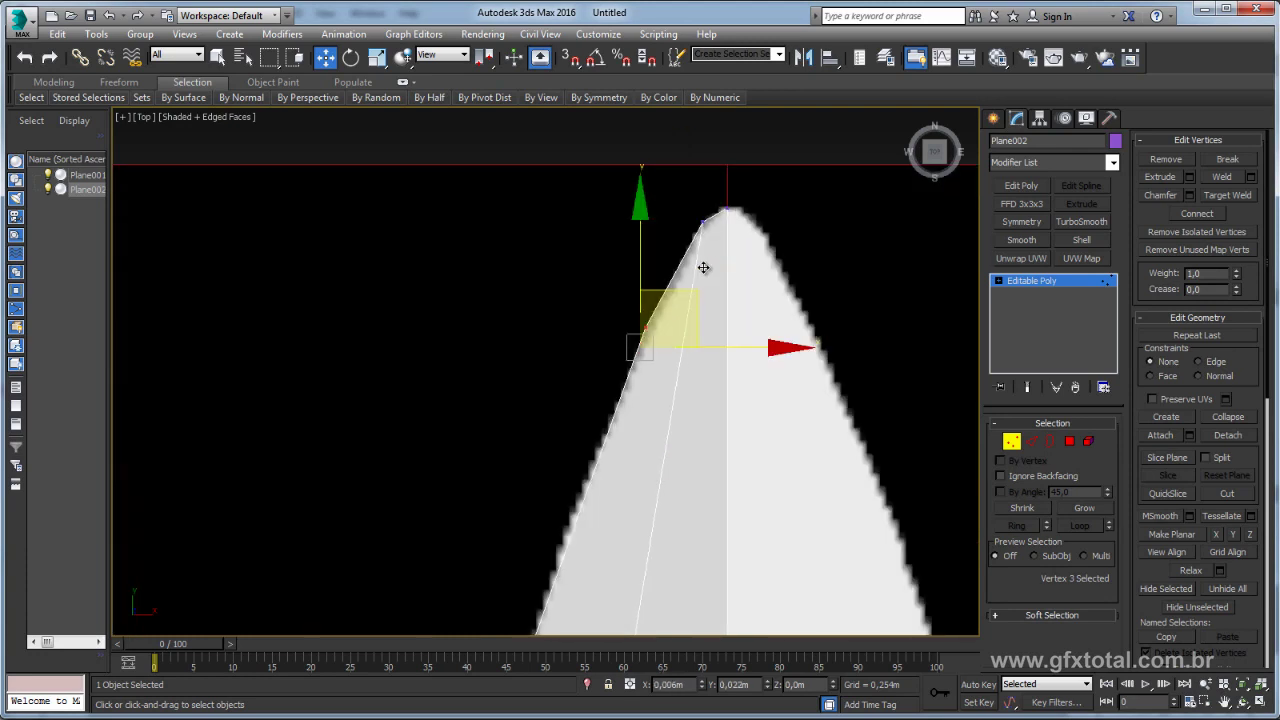
scroll(708, 266, "down", 2)
scroll(708, 266, "down", 3)
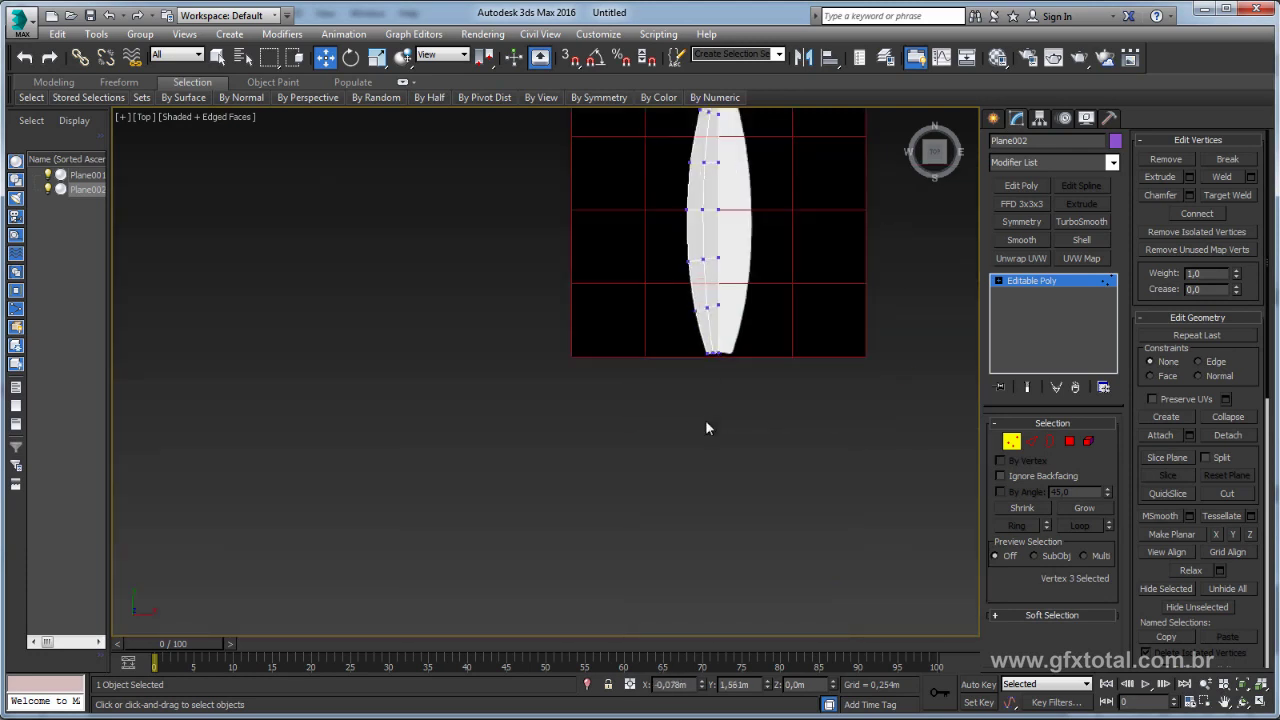
Connect three lower tail edges with a new cross edge slid downward (Slide -38).
mouse_move(705, 428)
middle_mouse_down()
mouse_move(727, 257)
mouse_move(643, 514)
middle_mouse_up()
scroll(671, 451, "up", 2)
left_click_drag(620, 395, 713, 306)
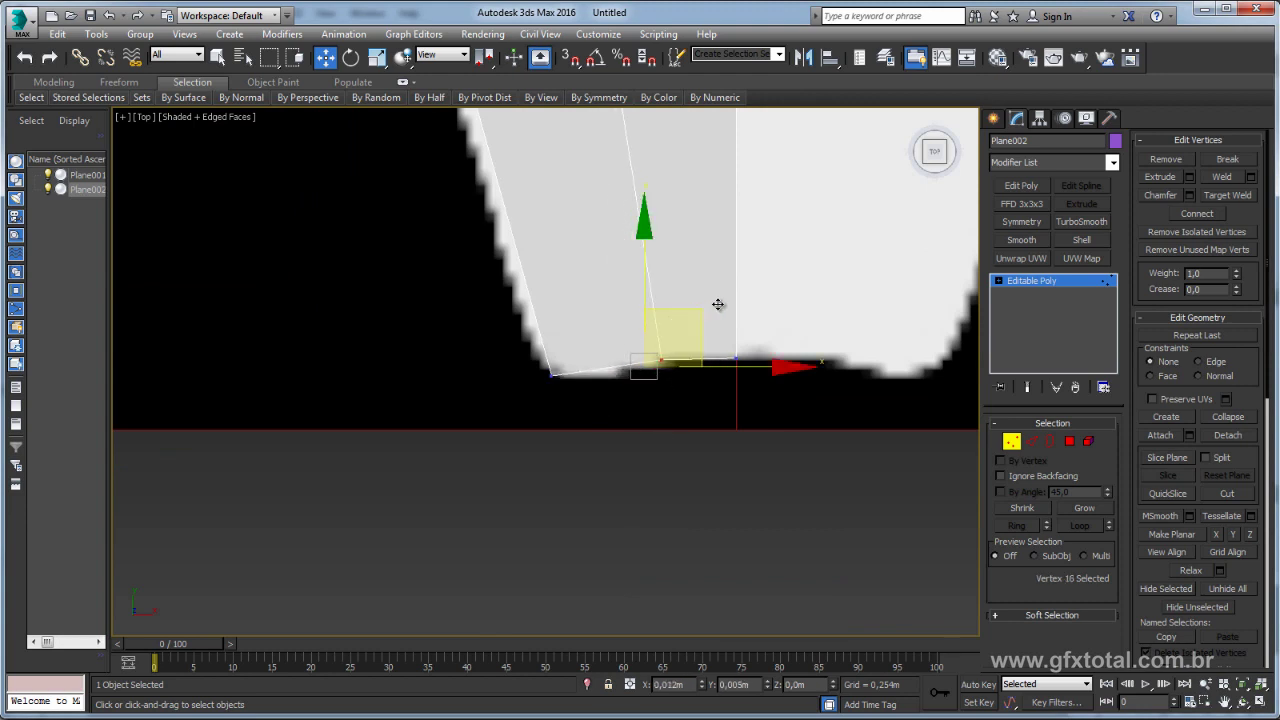
left_click_drag(531, 359, 575, 392)
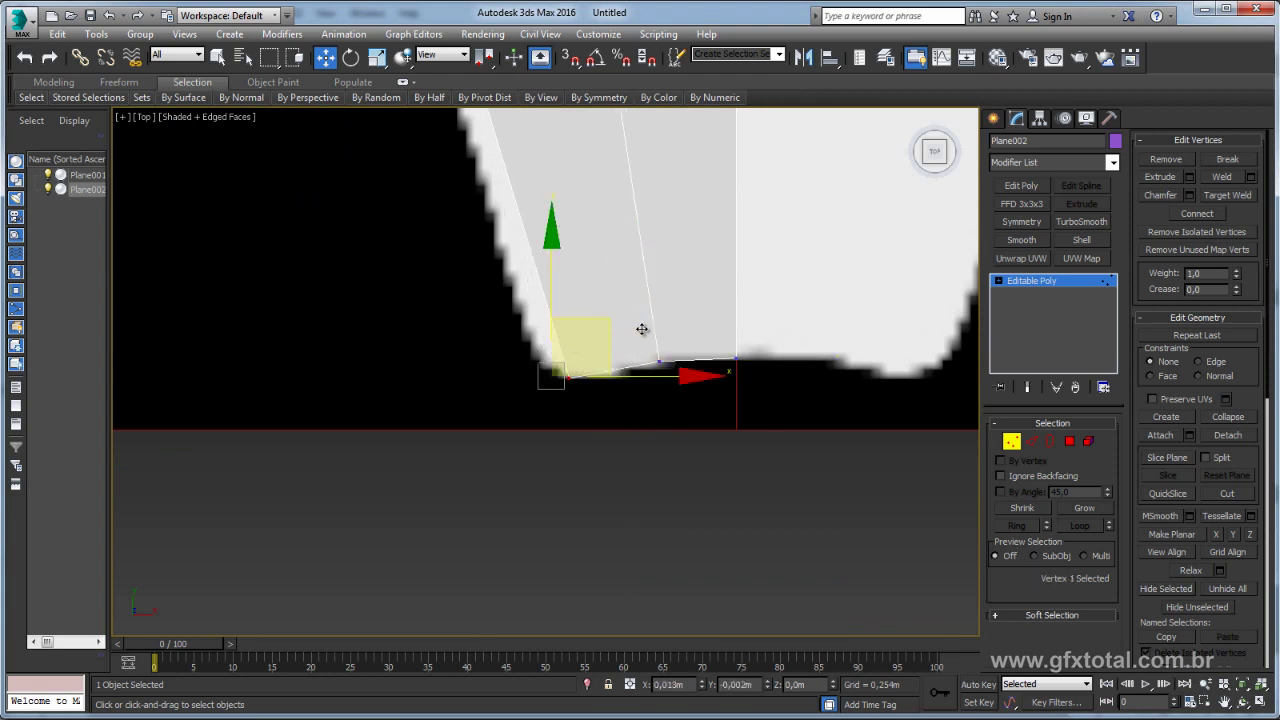
scroll(648, 328, "down", 2)
middle_click_drag(686, 283, 712, 445)
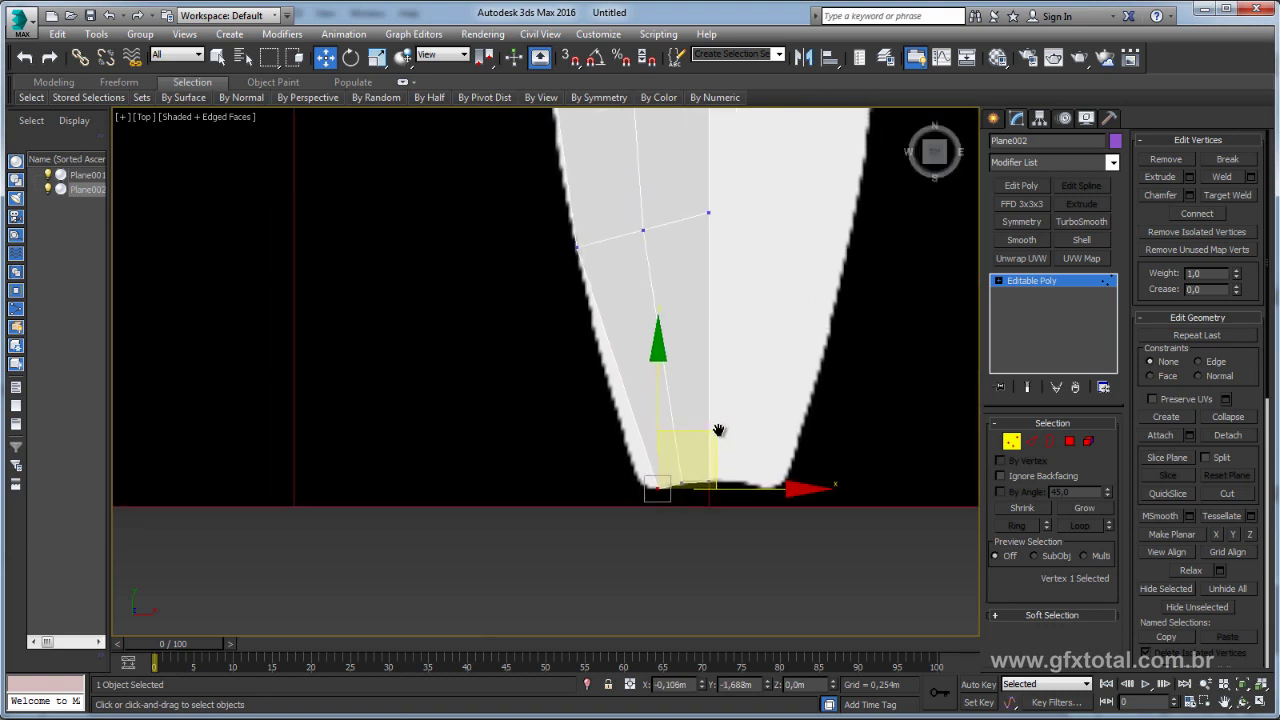
left_click(1032, 443)
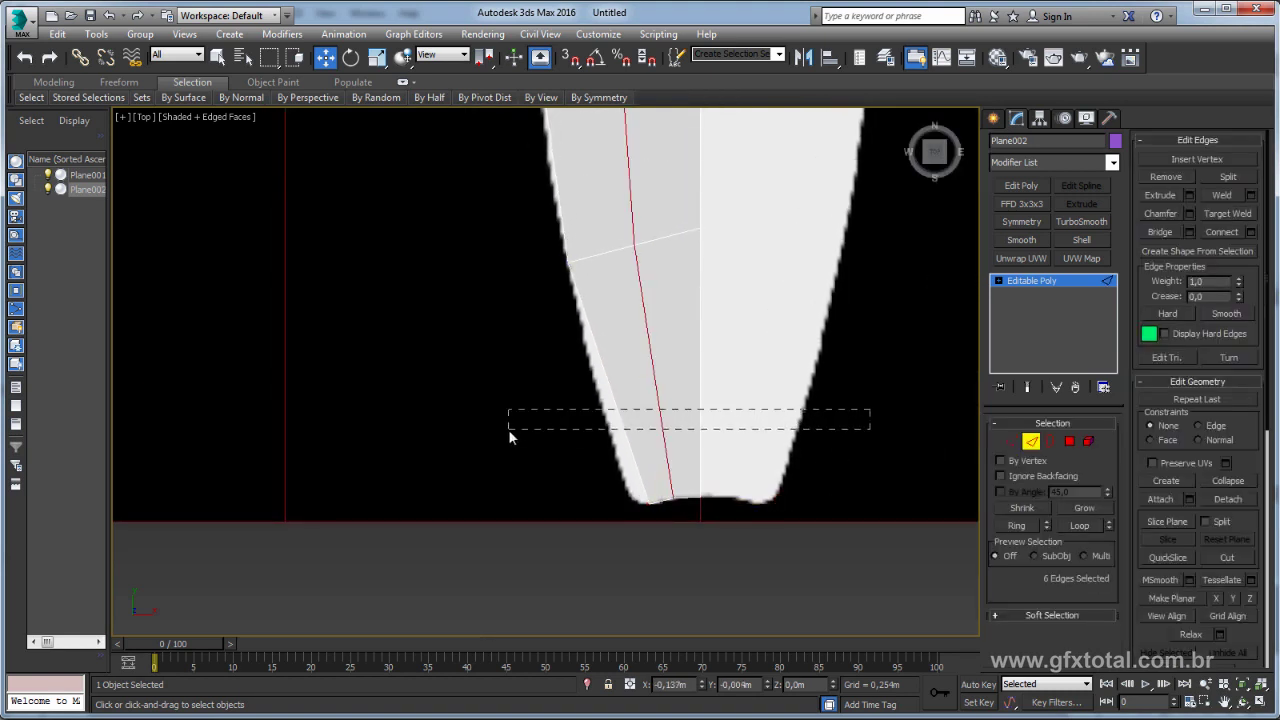
left_click_drag(508, 429, 510, 430)
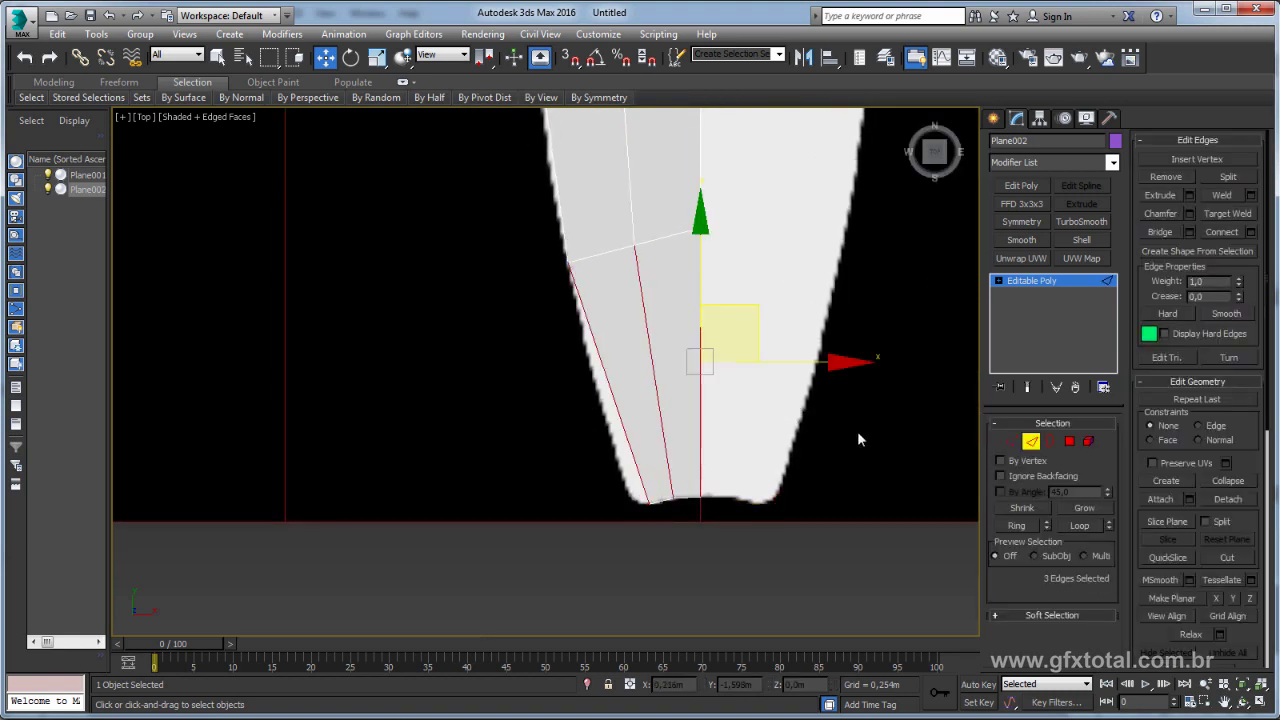
left_click(1254, 234)
left_click_drag(557, 426, 574, 609)
left_click(557, 452)
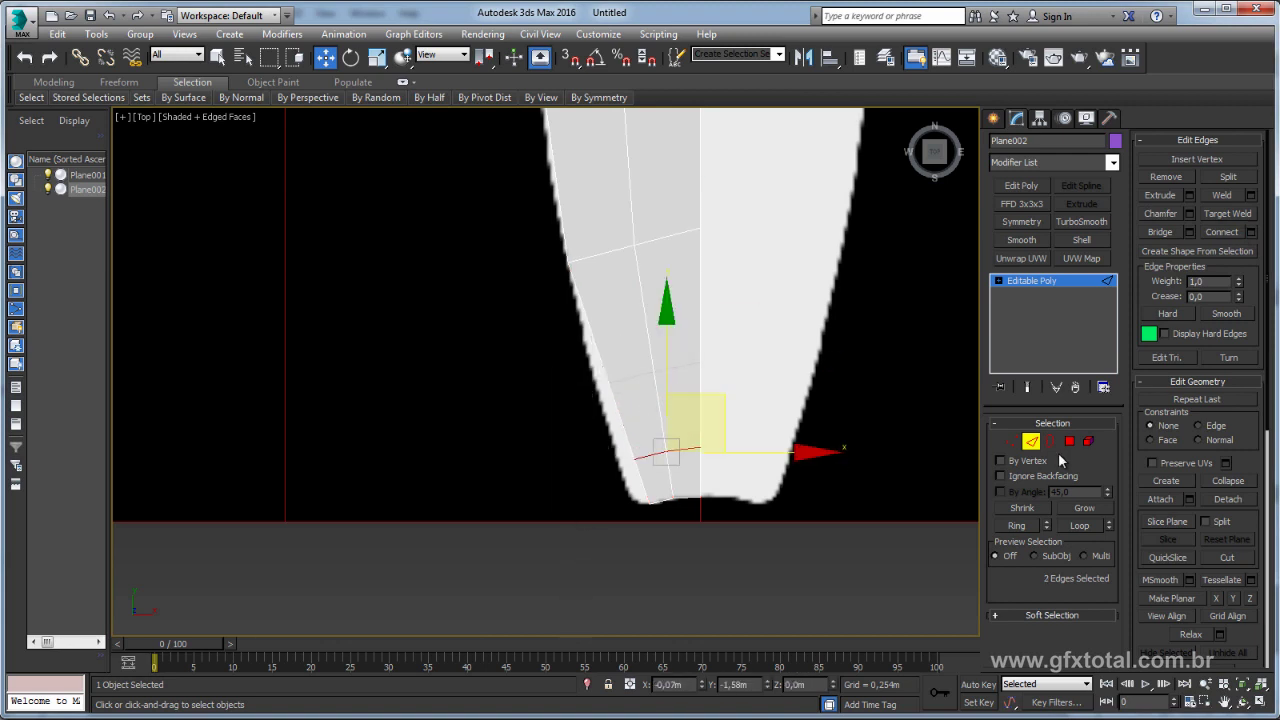
Pull a tail vertex down-left onto the board's tail outline.
left_click(1012, 441)
middle_click_drag(636, 433, 636, 373)
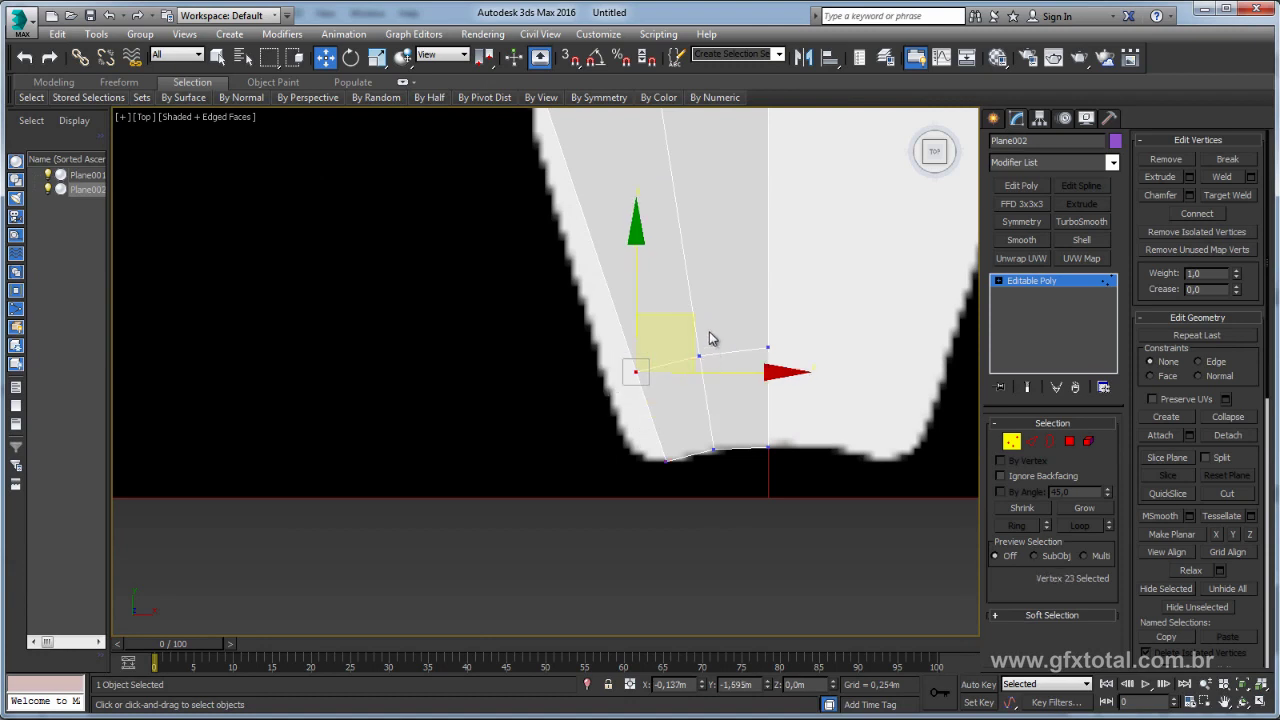
left_click_drag(674, 354, 676, 389)
left_click_drag(679, 329, 718, 376)
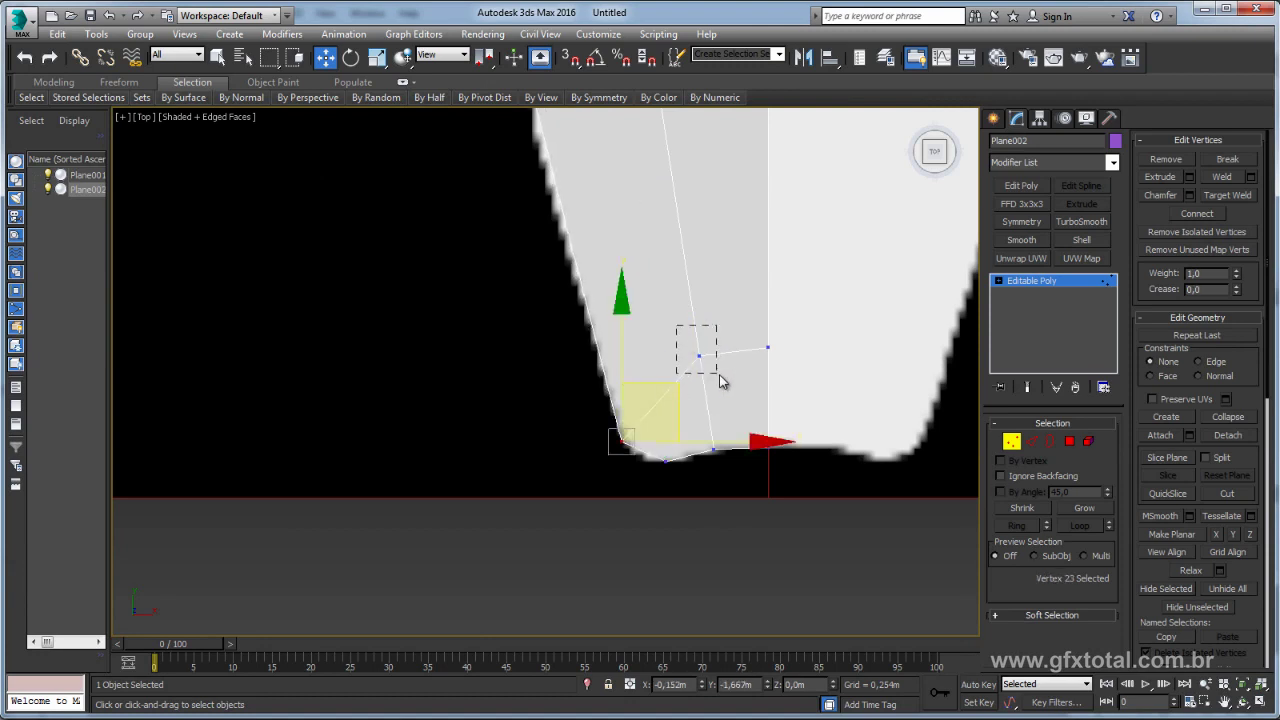
scroll(746, 343, "down", 5)
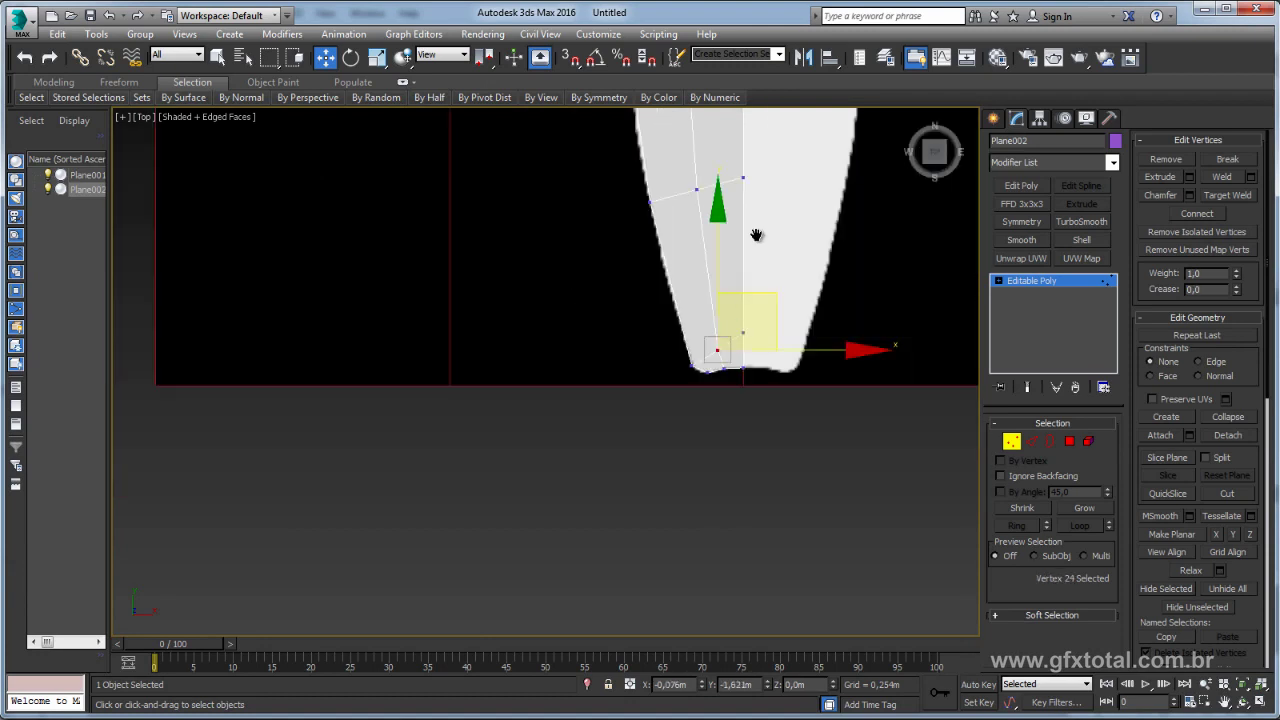
scroll(757, 234, "up", 4)
Exit Vertex mode and preview the board half with a 1-iteration TurboSmooth.
left_click(1024, 287)
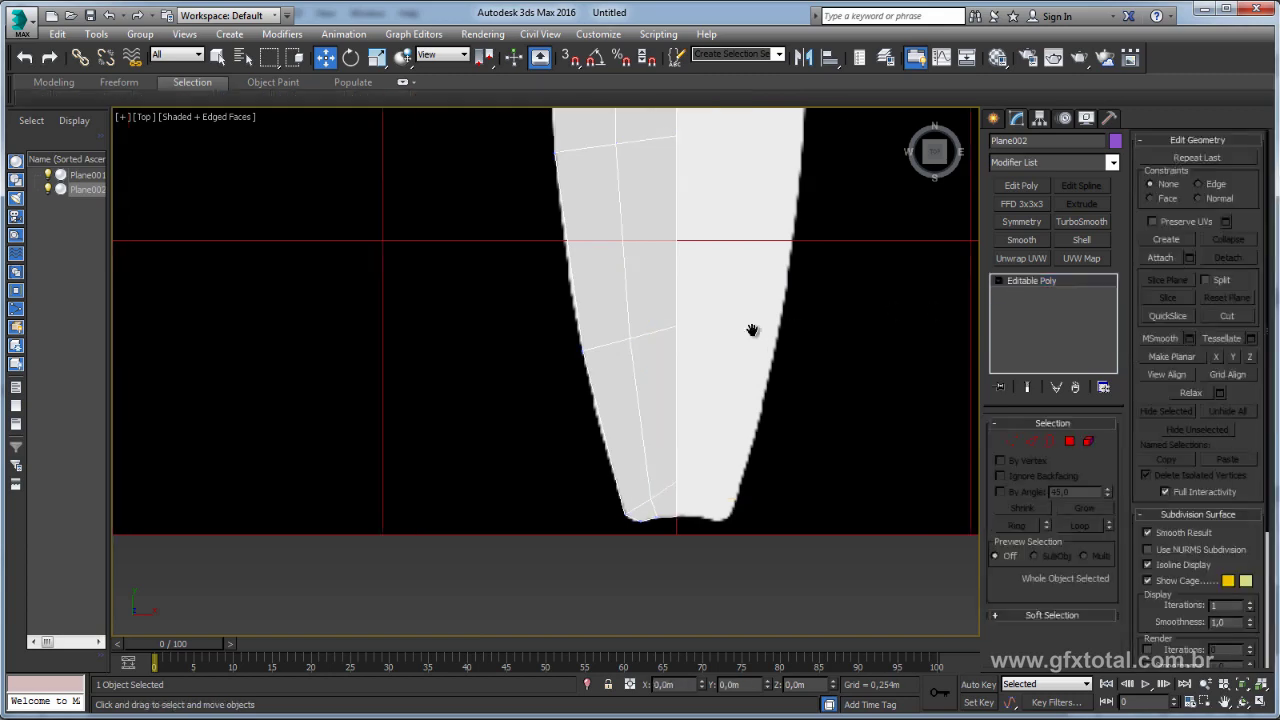
scroll(751, 331, "down", 3)
scroll(700, 350, "up", 1)
scroll(694, 354, "up", 1)
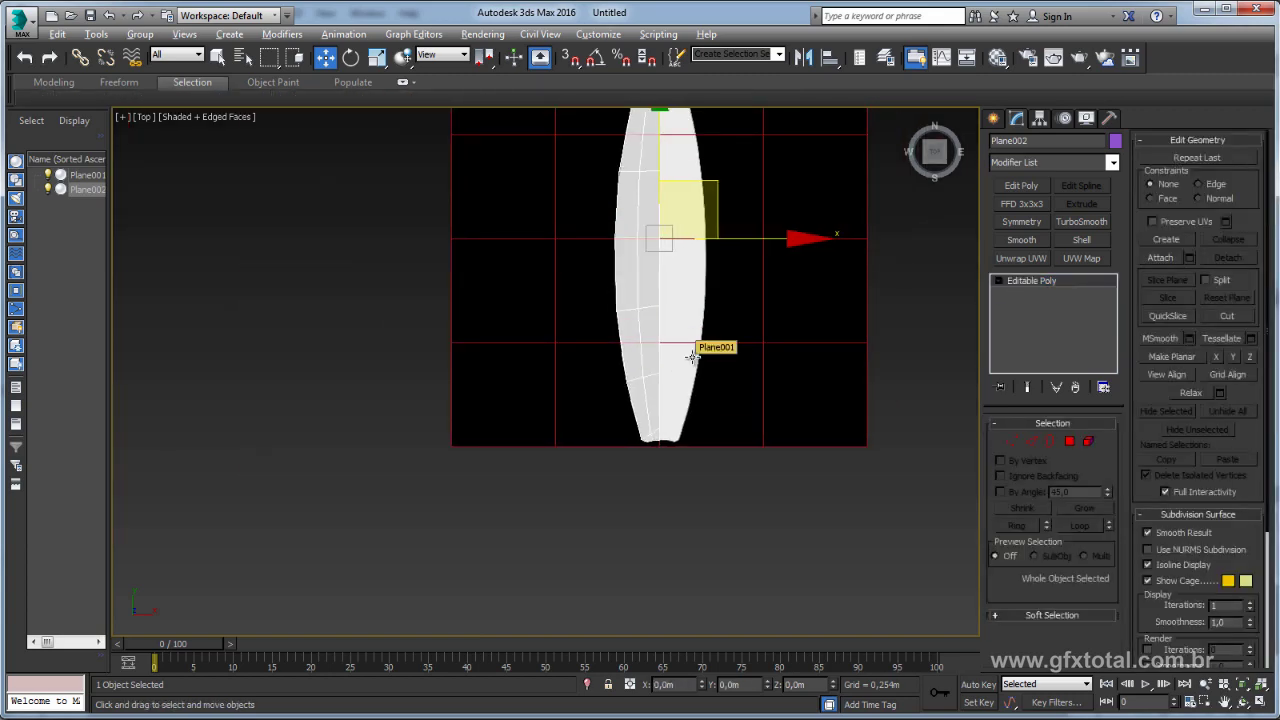
scroll(674, 349, "up", 2)
scroll(653, 372, "up", 2)
scroll(653, 372, "up", 2)
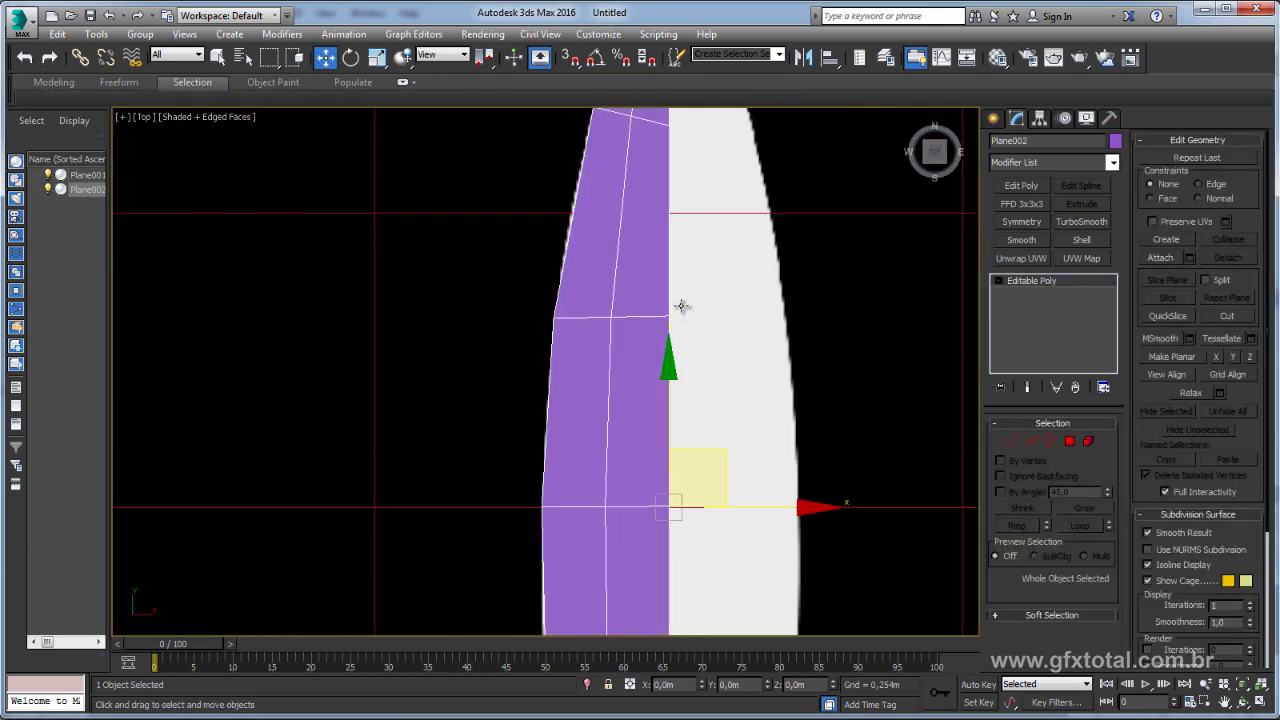
scroll(680, 306, "down", 5)
scroll(664, 348, "up", 3)
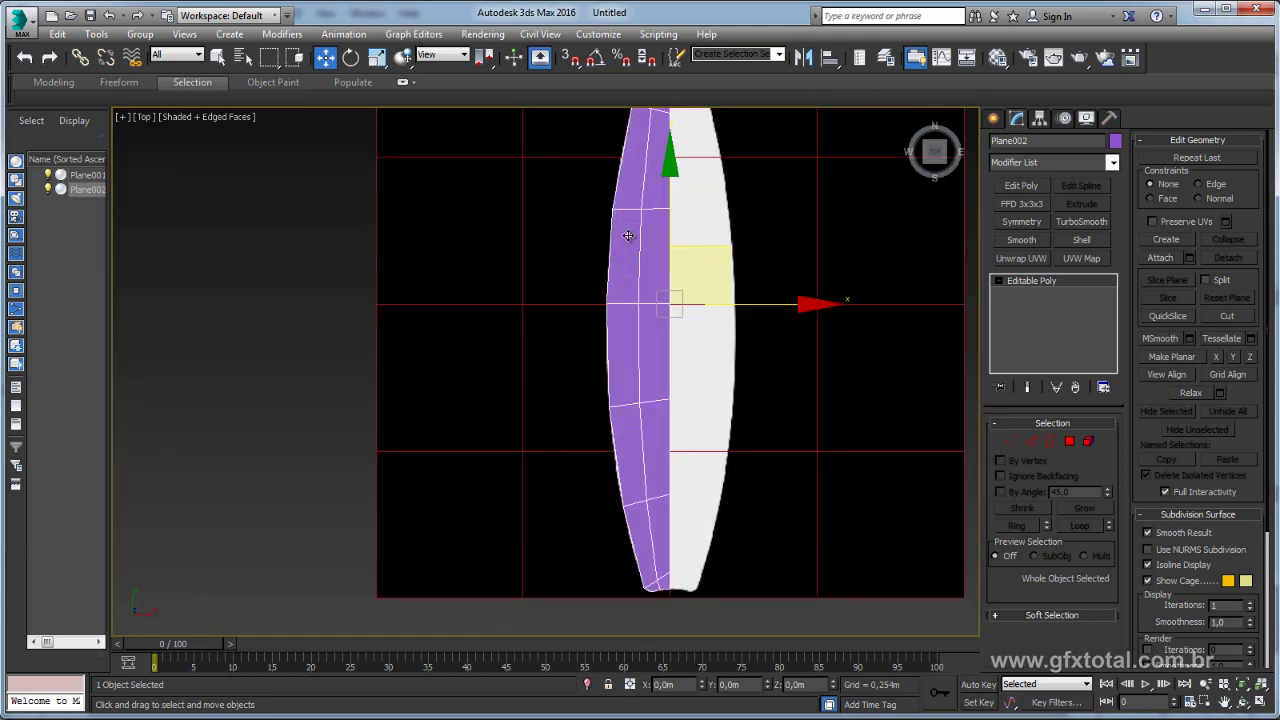
scroll(631, 354, "down", 2)
scroll(620, 466, "up", 1)
scroll(781, 390, "up", 1)
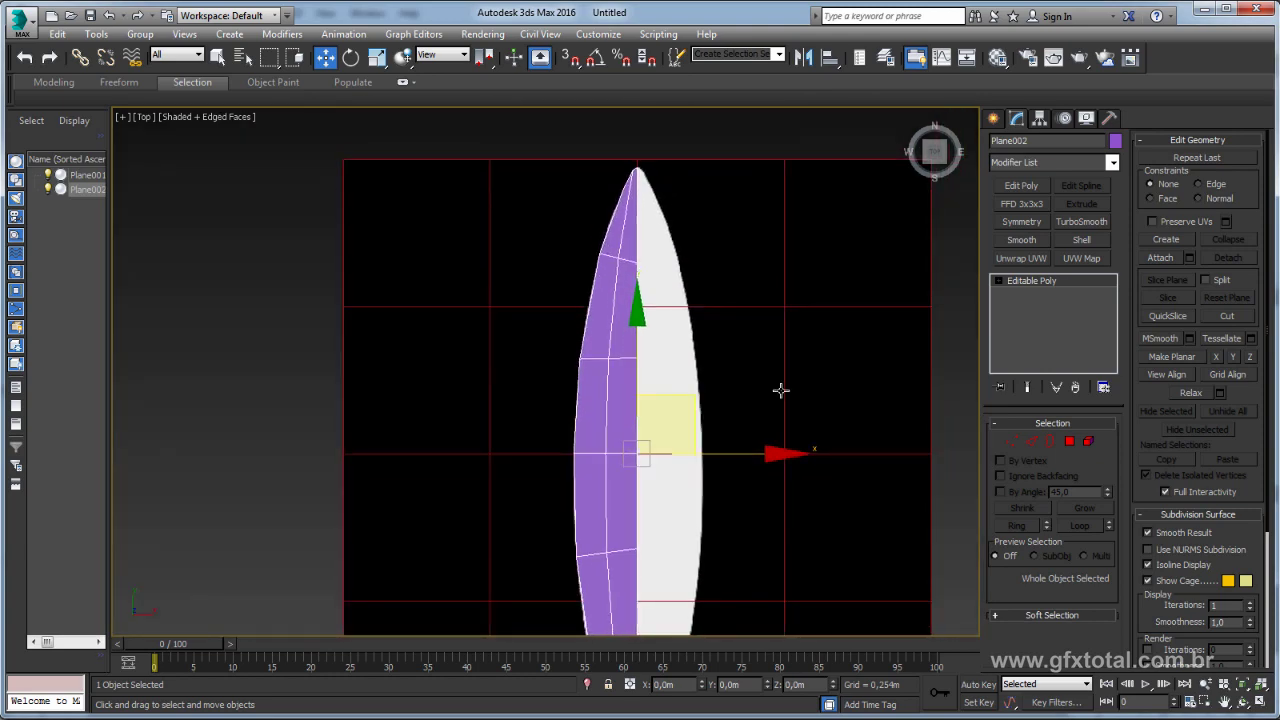
left_click(1083, 228)
Delete TurboSmooth from the stack so Plane002 is a plain Editable Poly again.
scroll(789, 340, "up", 2)
scroll(663, 206, "down", 2)
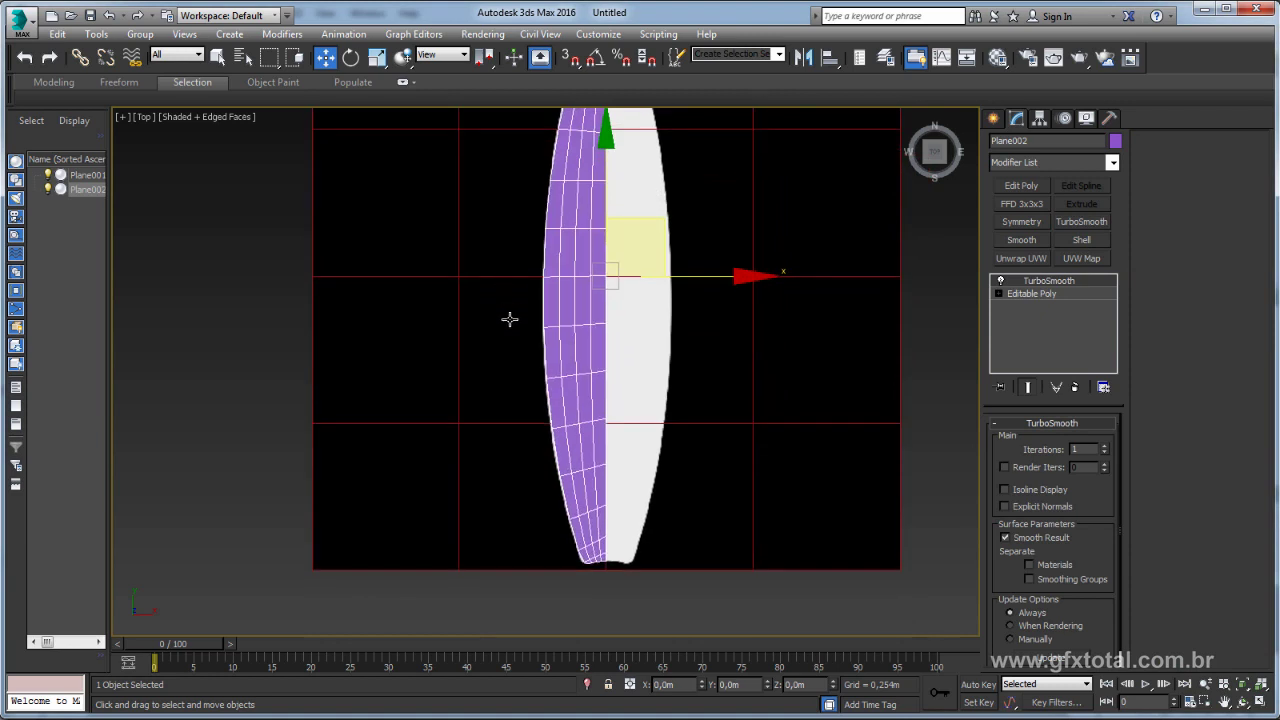
scroll(554, 440, "up", 3)
scroll(558, 455, "up", 2)
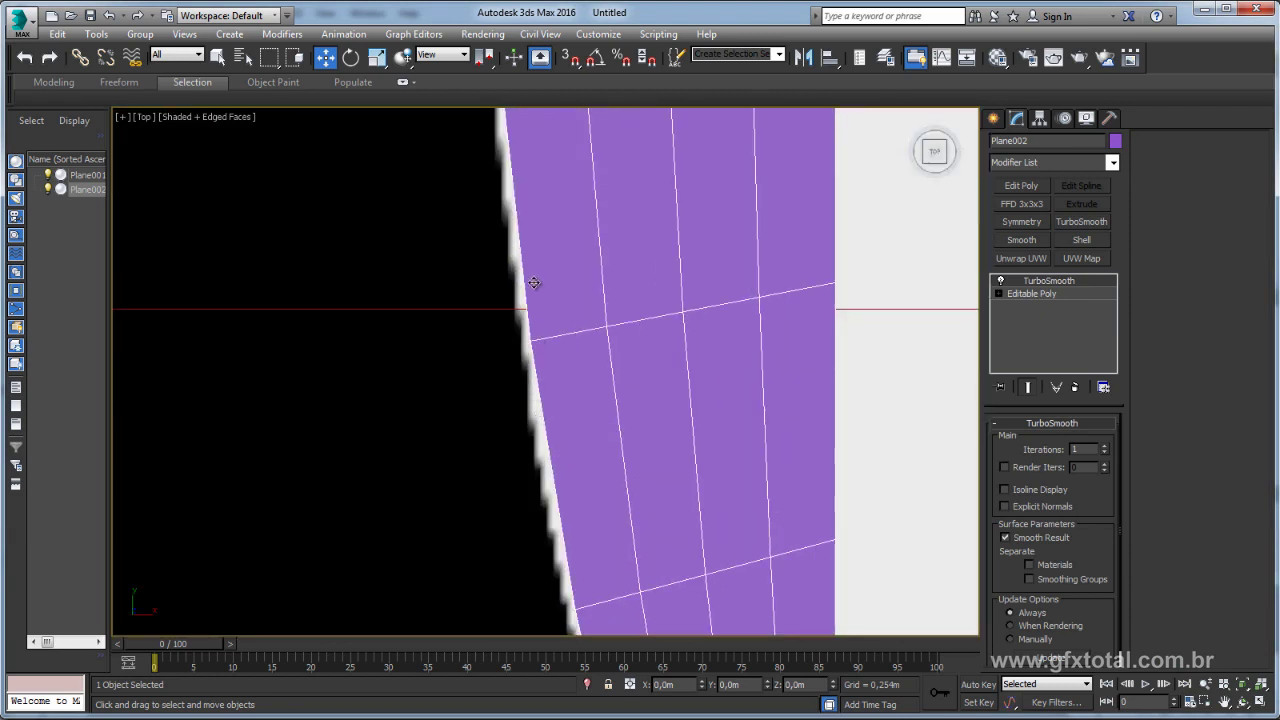
scroll(548, 416, "down", 3)
scroll(560, 416, "down", 2)
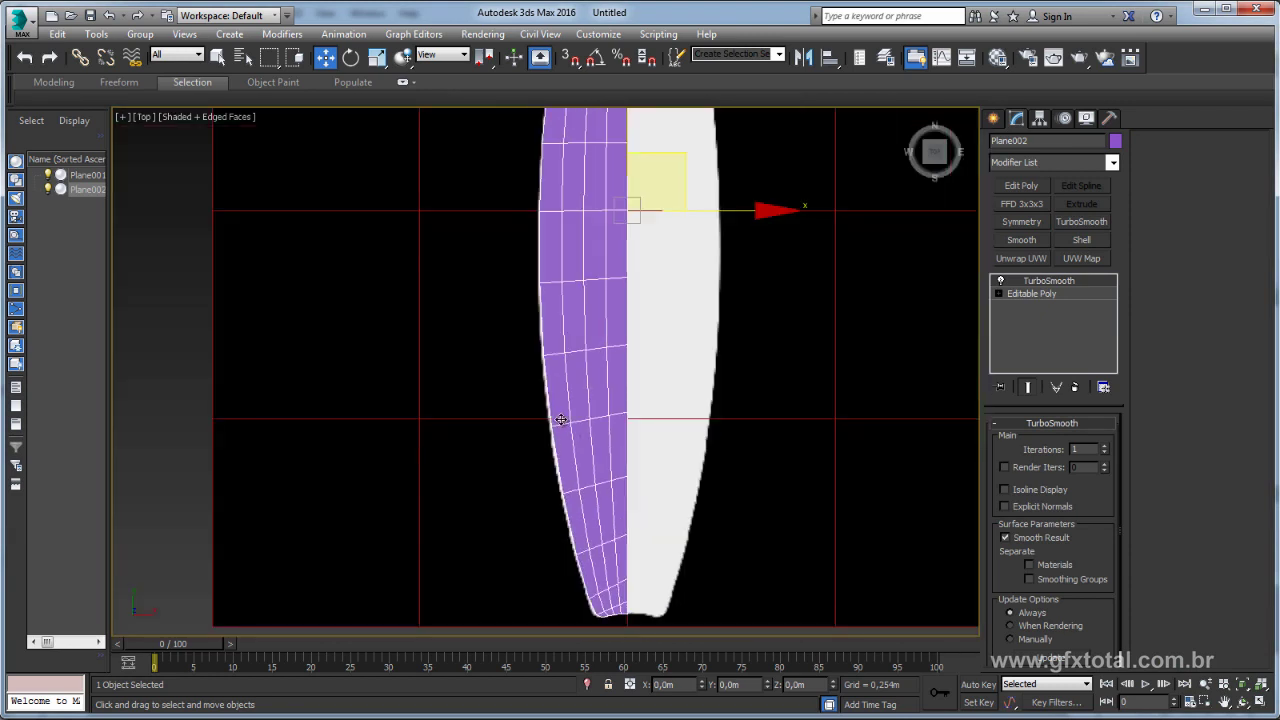
scroll(578, 400, "down", 2)
scroll(601, 544, "up", 3)
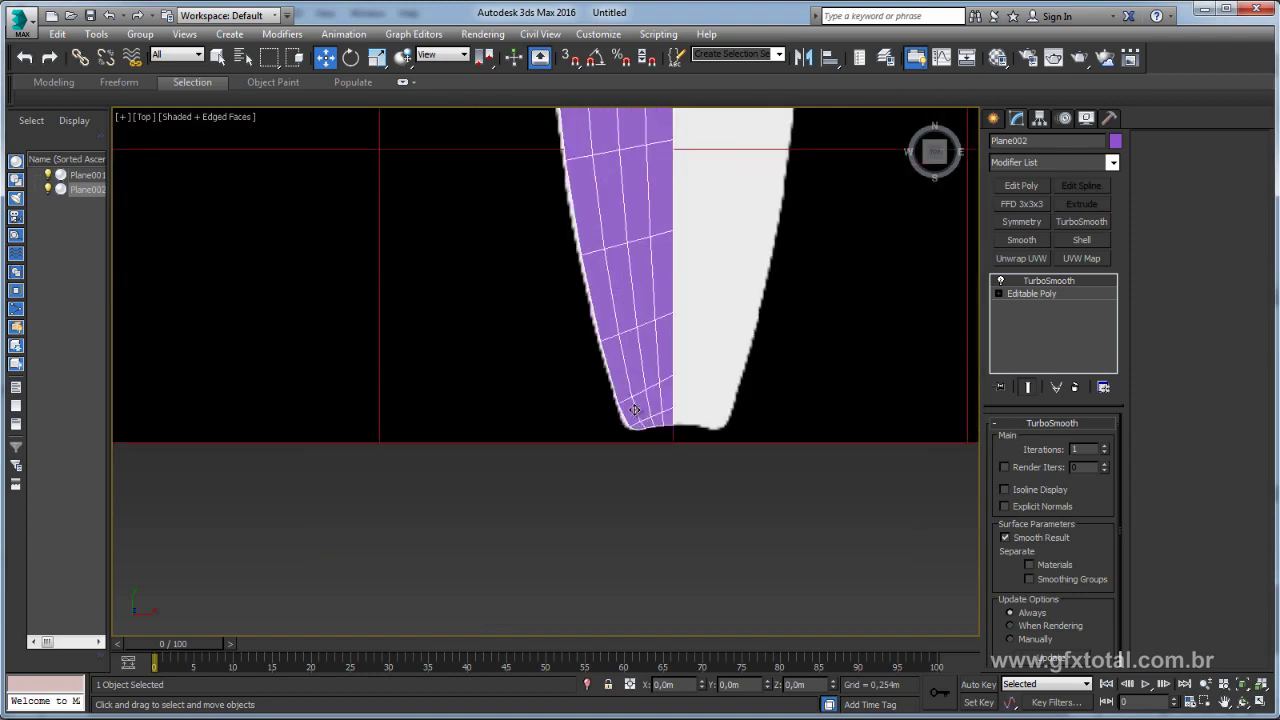
scroll(642, 460, "up", 2)
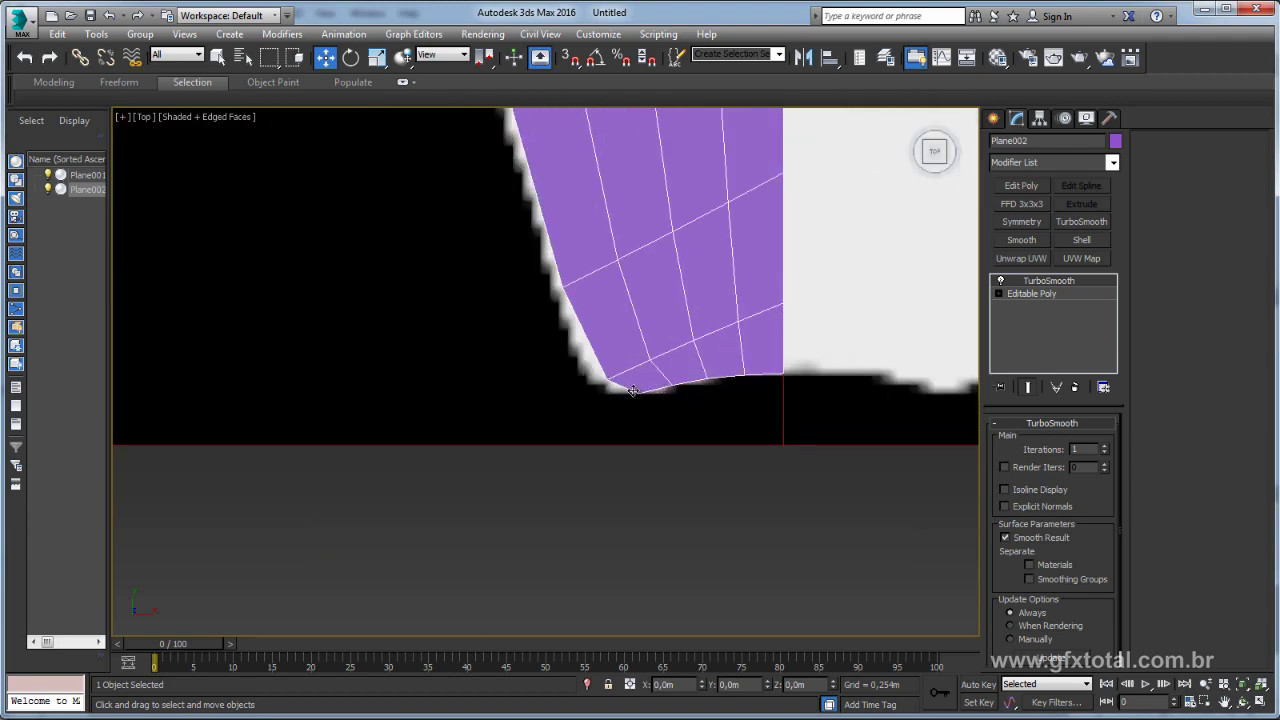
scroll(705, 320, "down", 3)
scroll(591, 266, "down", 1)
scroll(610, 400, "up", 3)
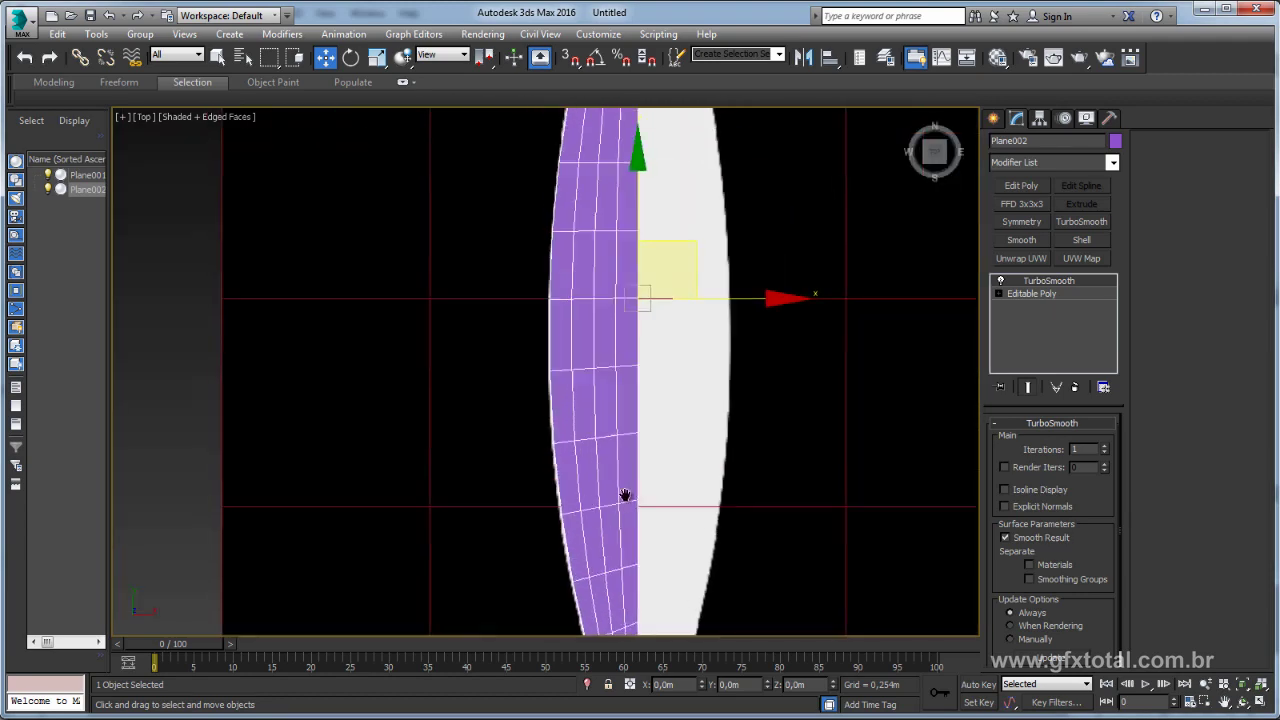
scroll(586, 312, "down", 1)
scroll(590, 330, "down", 2)
scroll(600, 365, "up", 2)
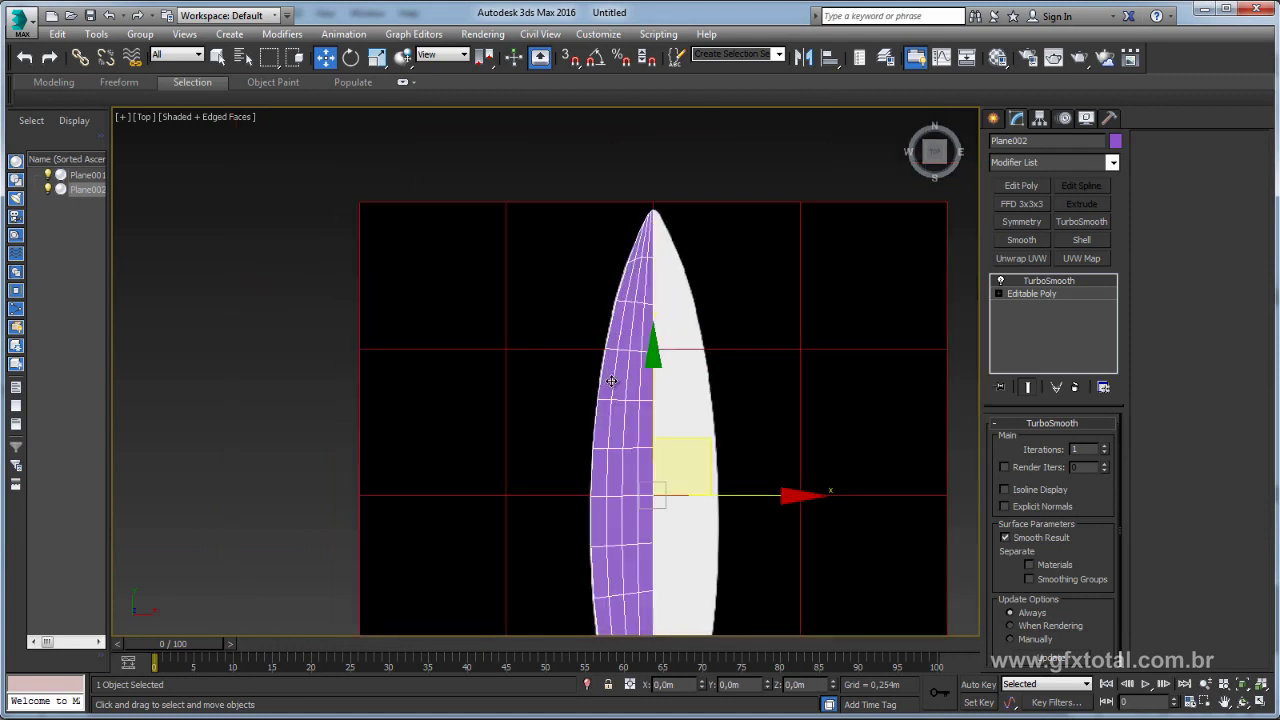
left_click(1077, 389)
Select the purple half's crosswise edges and connect them with 1 segment.
left_click(1031, 441)
middle_click_drag(722, 303, 780, 258)
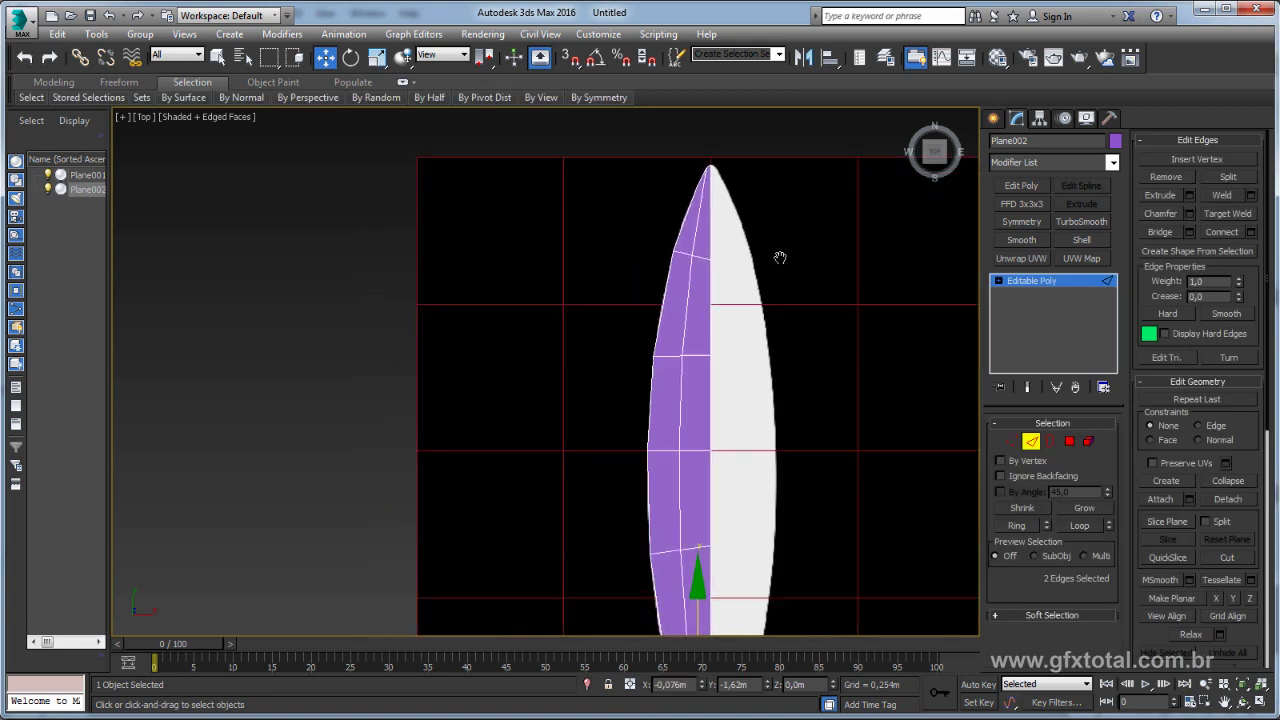
left_click_drag(620, 233, 586, 330)
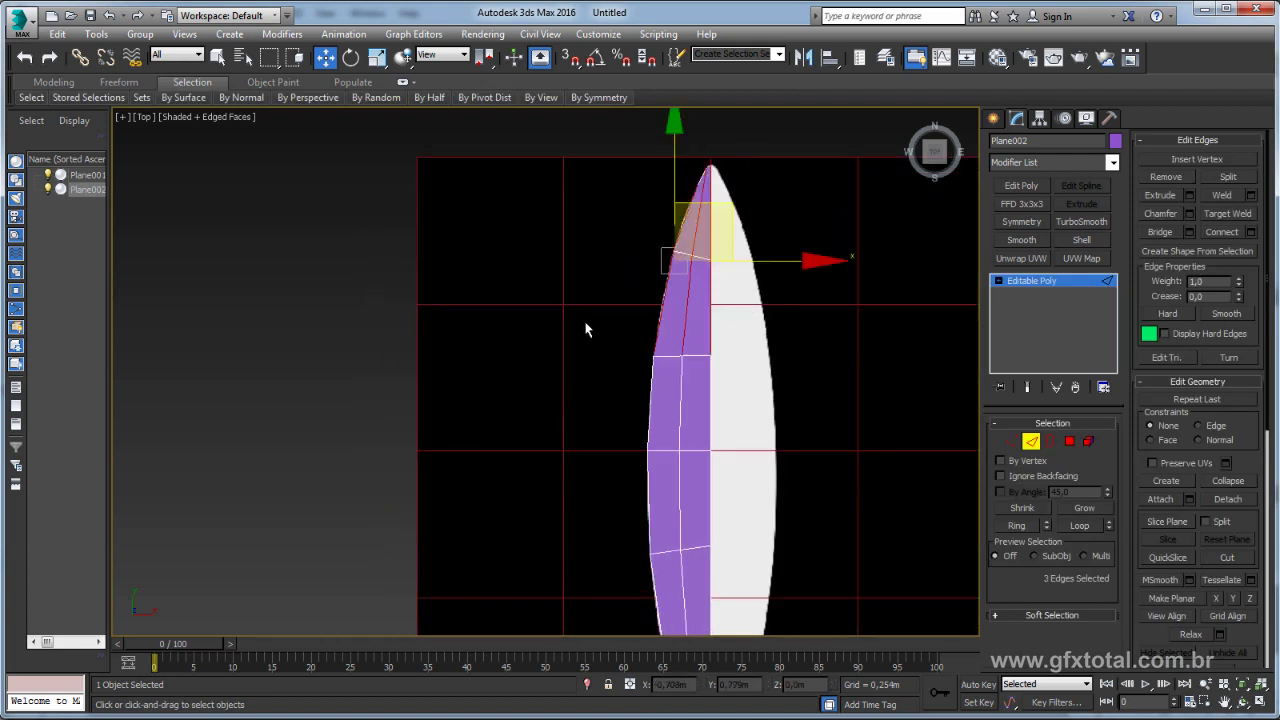
middle_click_drag(612, 408, 596, 225)
left_click_drag(690, 300, 540, 330, "ctrl")
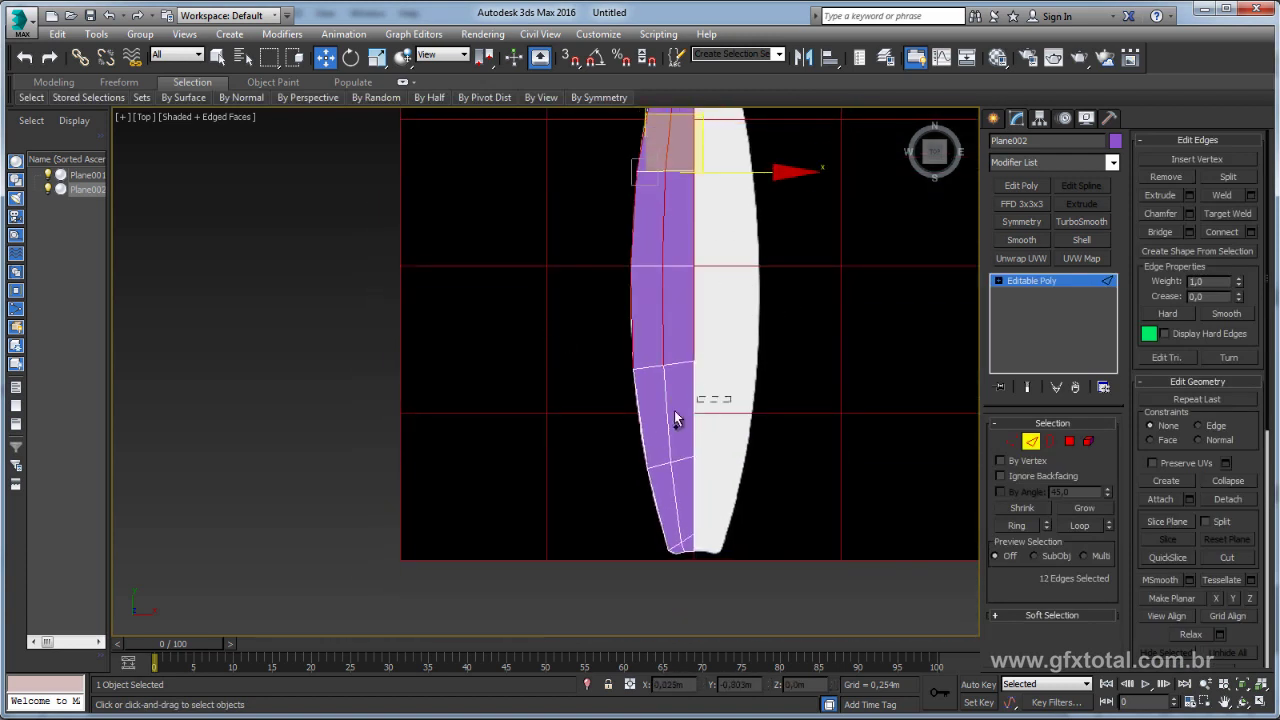
left_click_drag(614, 400, 700, 465, "ctrl")
left_click_drag(636, 506, 634, 502, "ctrl")
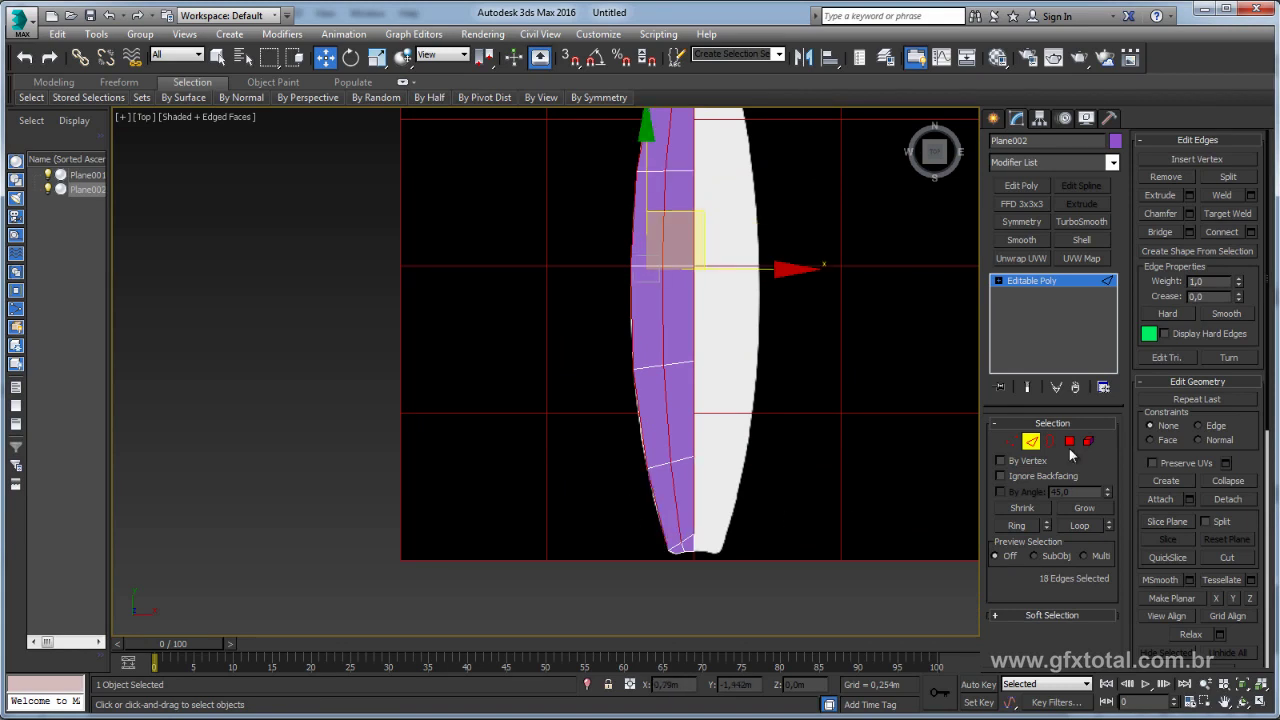
left_click(1250, 233)
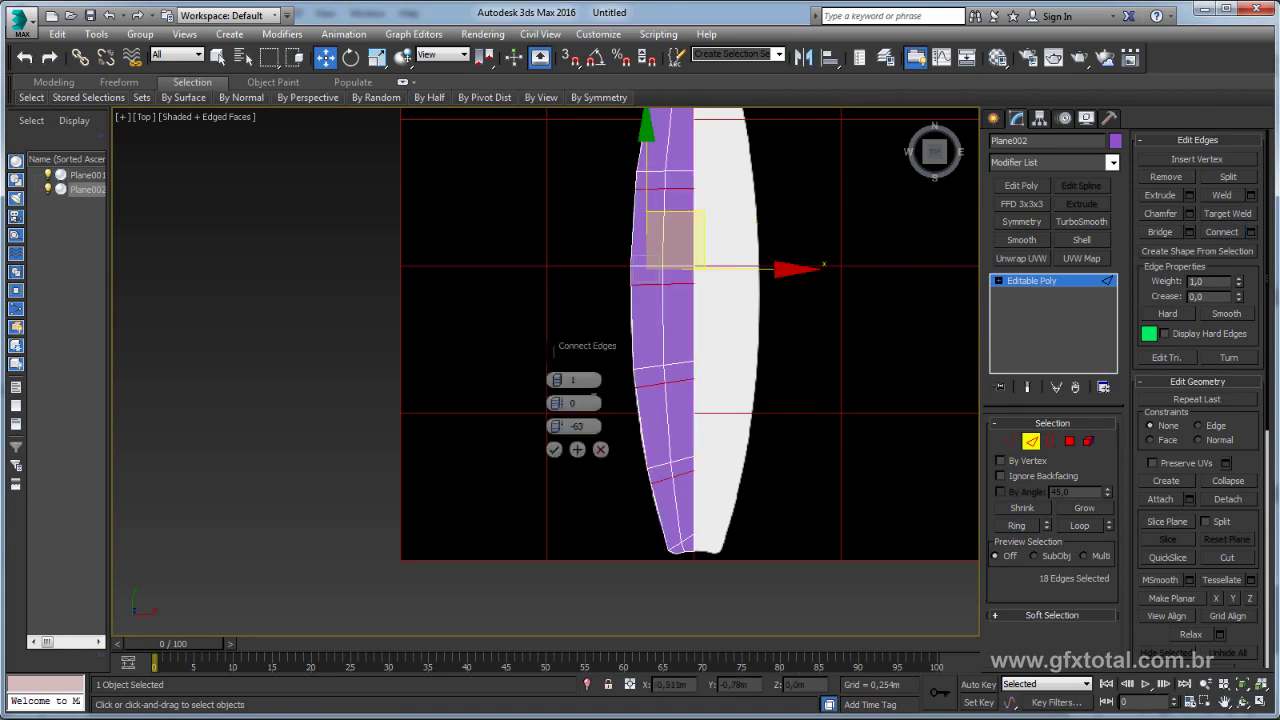
left_click(555, 451)
middle_click_drag(614, 400, 654, 560)
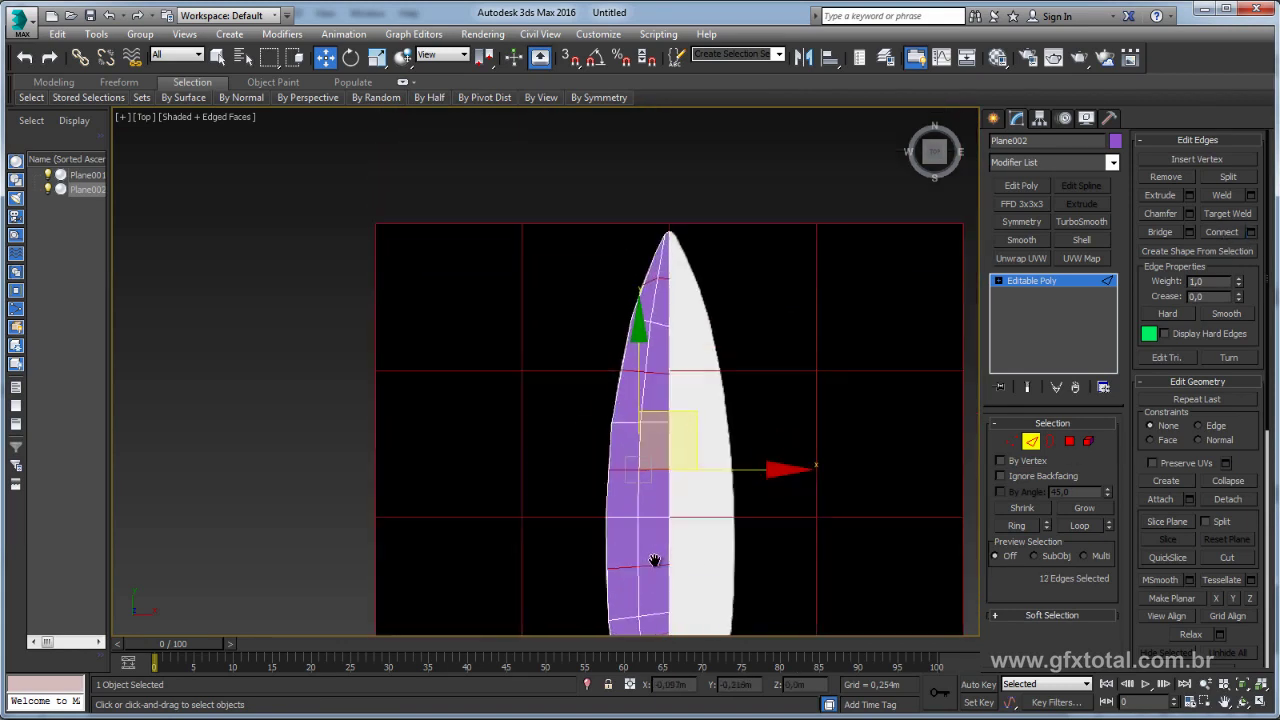
Select rim vertices down the board toward the tail.
left_click(1010, 443)
scroll(618, 288, "up", 3)
scroll(684, 294, "up", 2)
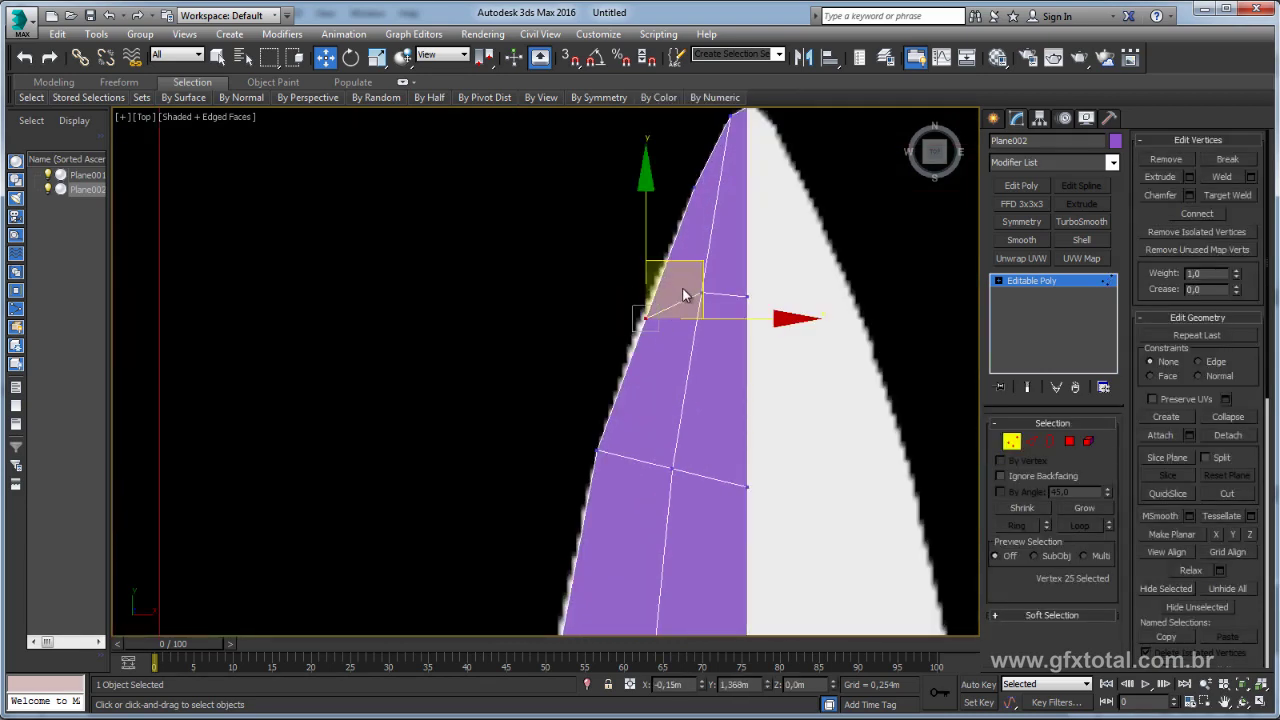
scroll(699, 261, "down", 2)
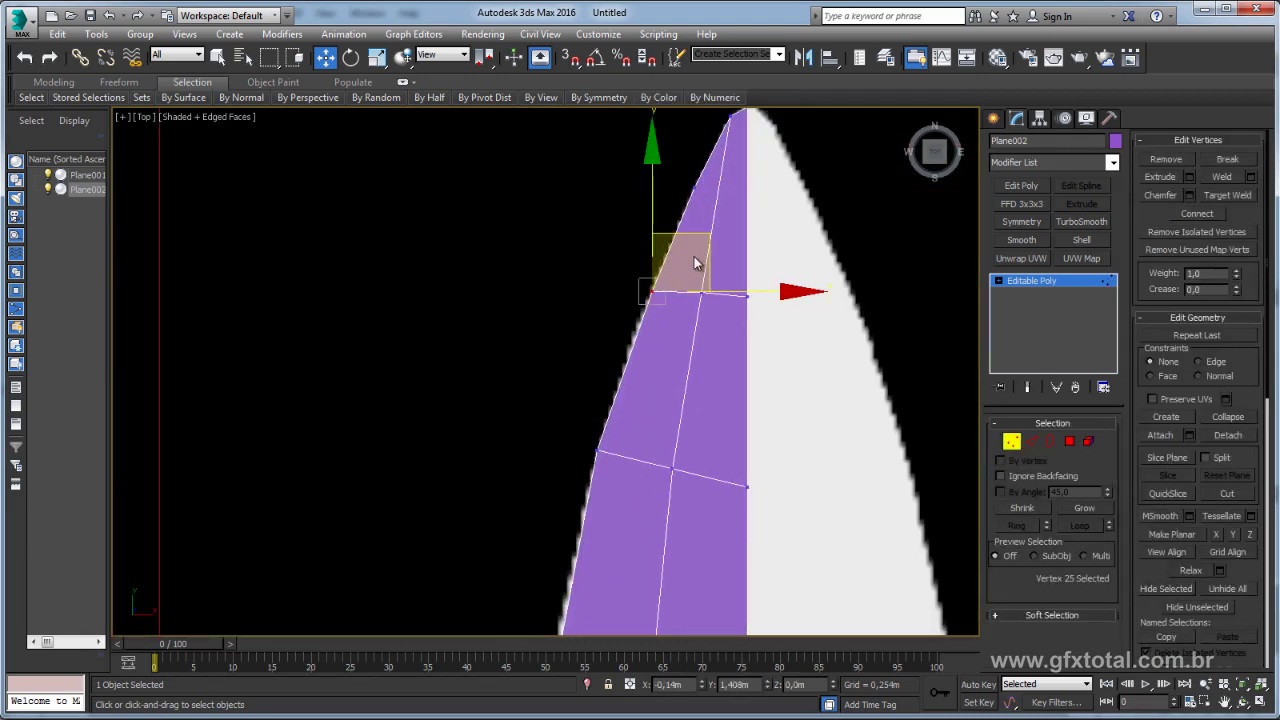
scroll(614, 343, "down", 3)
scroll(614, 343, "up", 4)
left_click(628, 356, "ctrl")
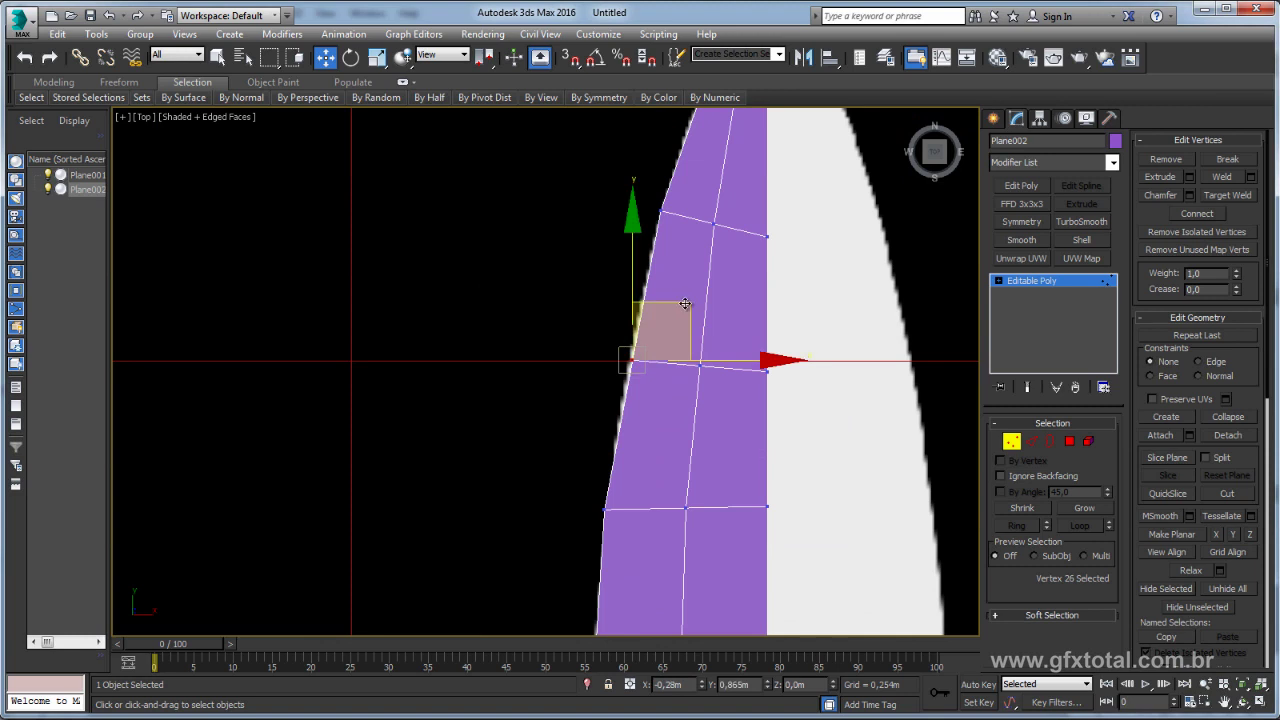
middle_click_drag(642, 485, 664, 137)
left_click(617, 296, "ctrl")
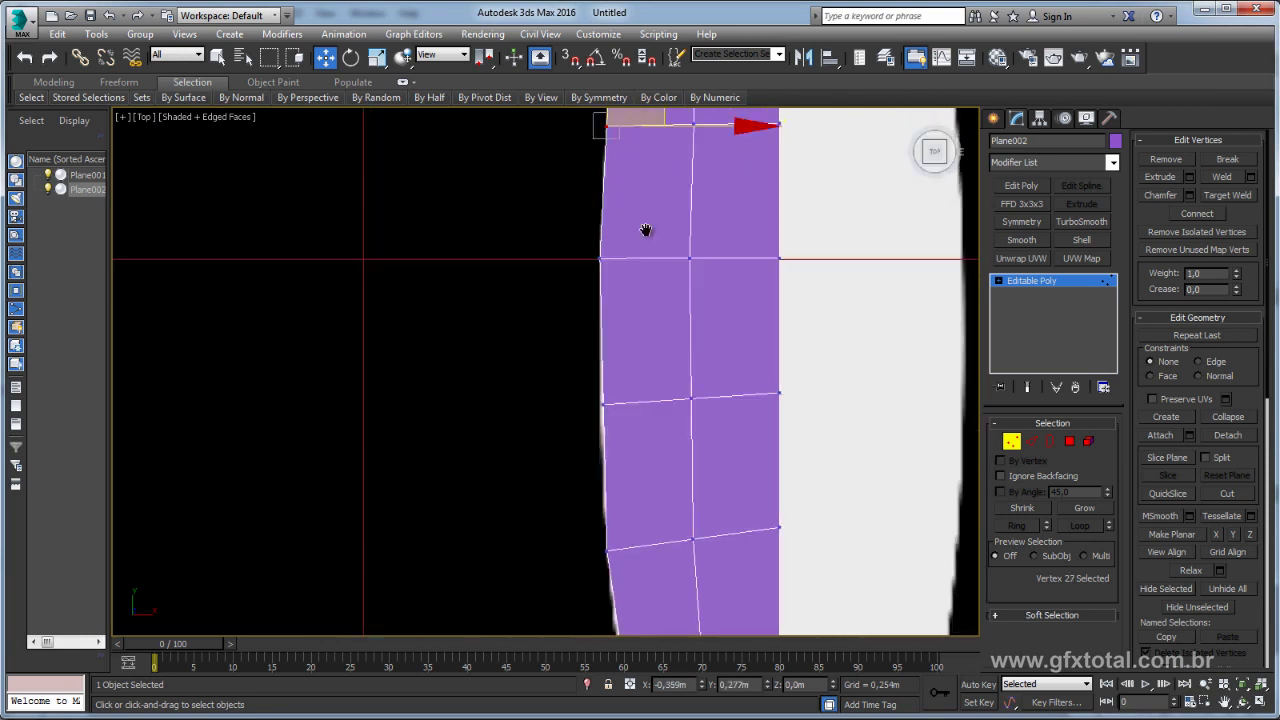
middle_click_drag(661, 401, 646, 231)
left_click(596, 344, "ctrl")
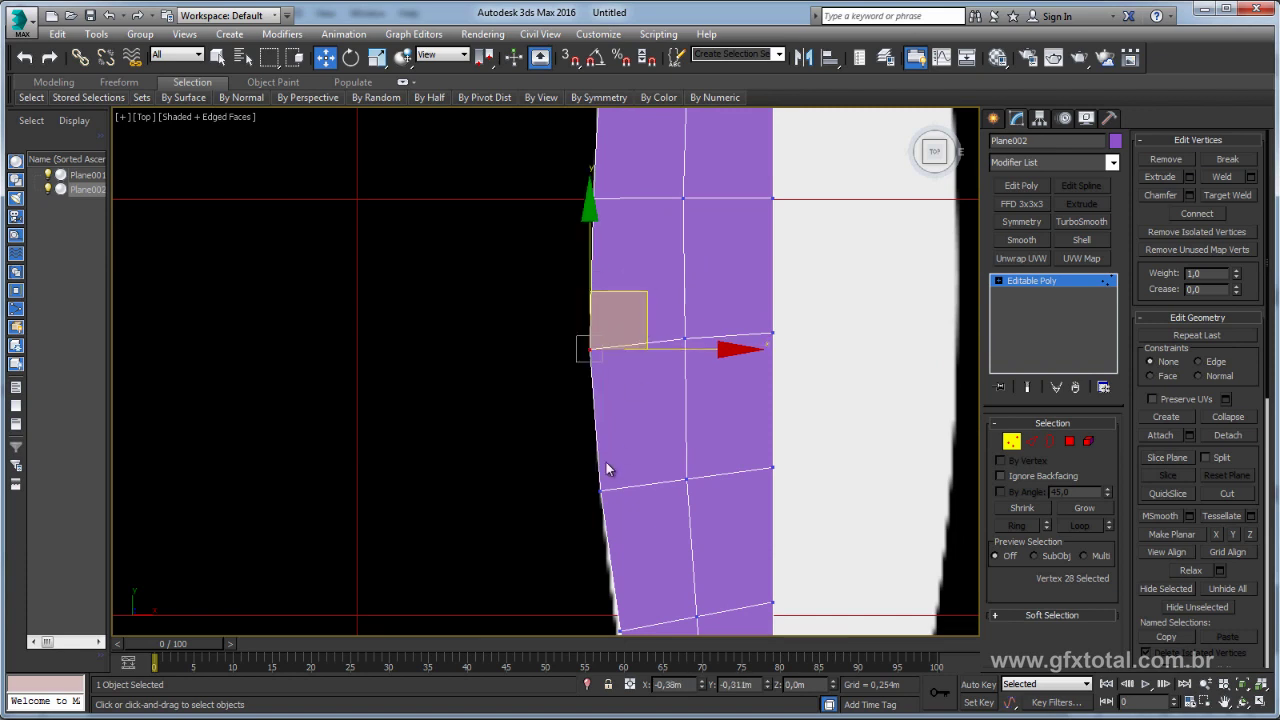
middle_click_drag(606, 462, 543, 333)
left_click(585, 423, "ctrl")
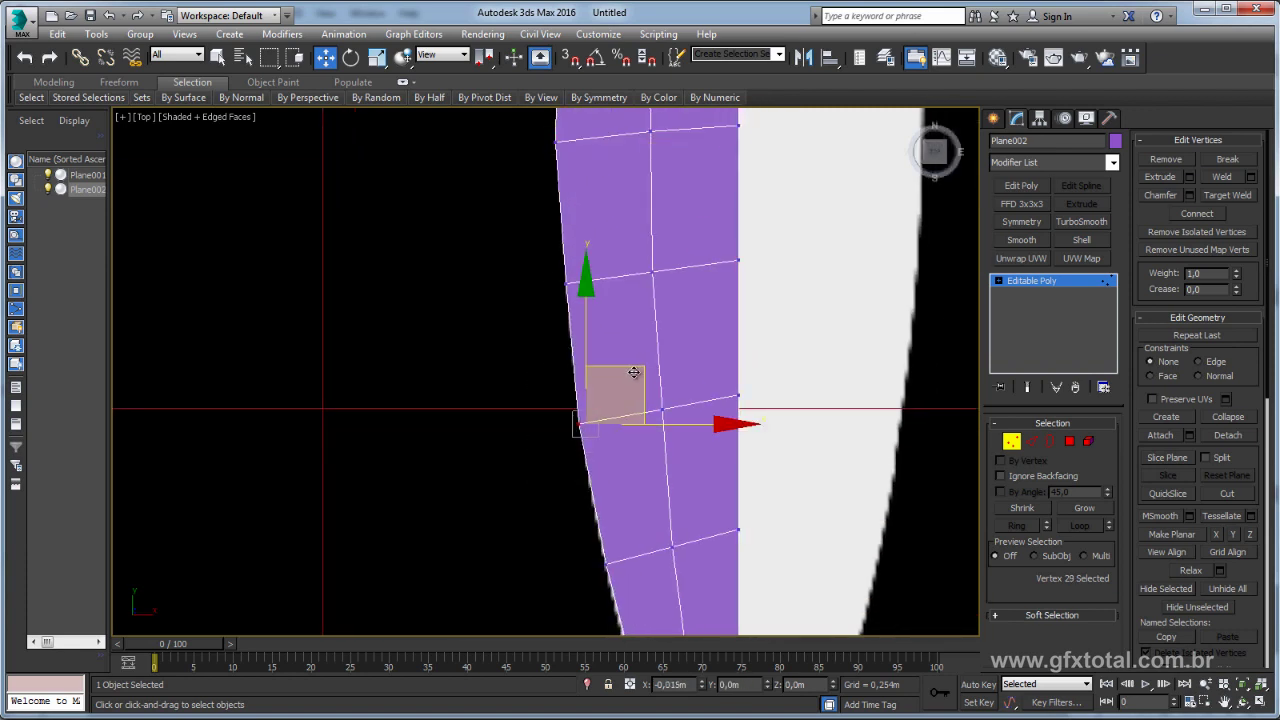
middle_click_drag(602, 519, 574, 303)
left_click(577, 388)
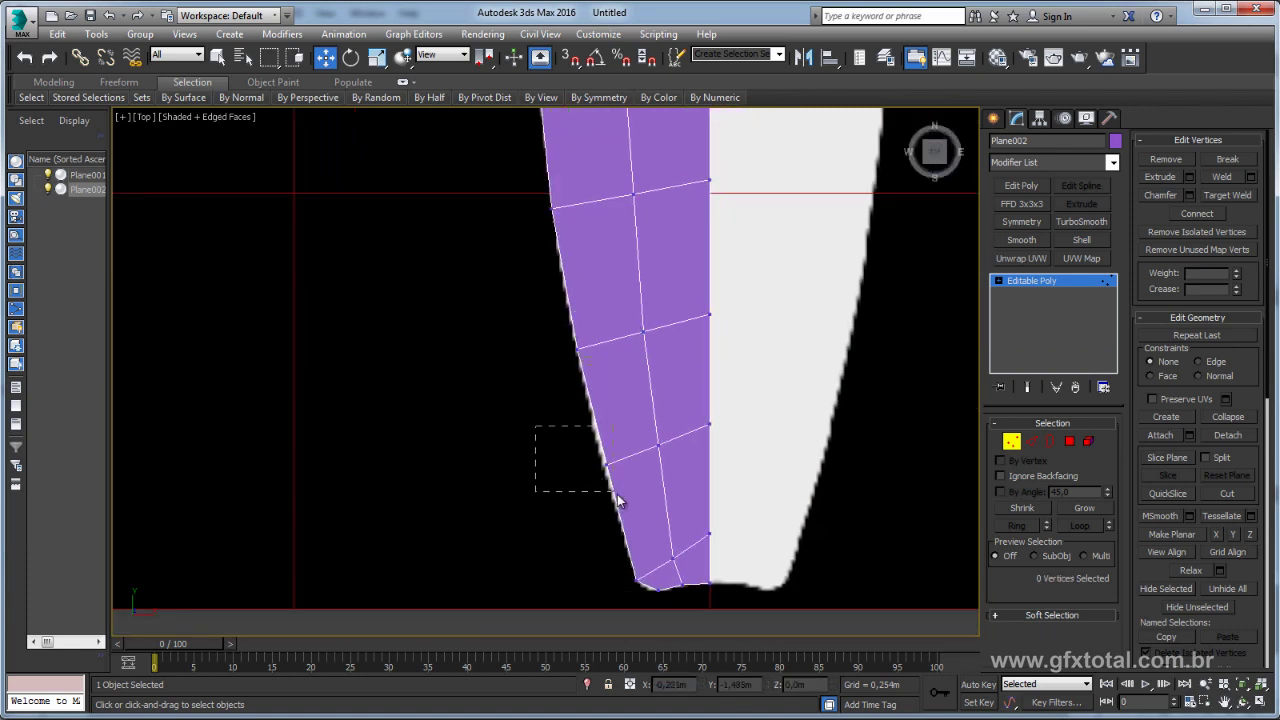
left_click_drag(617, 500, 618, 501)
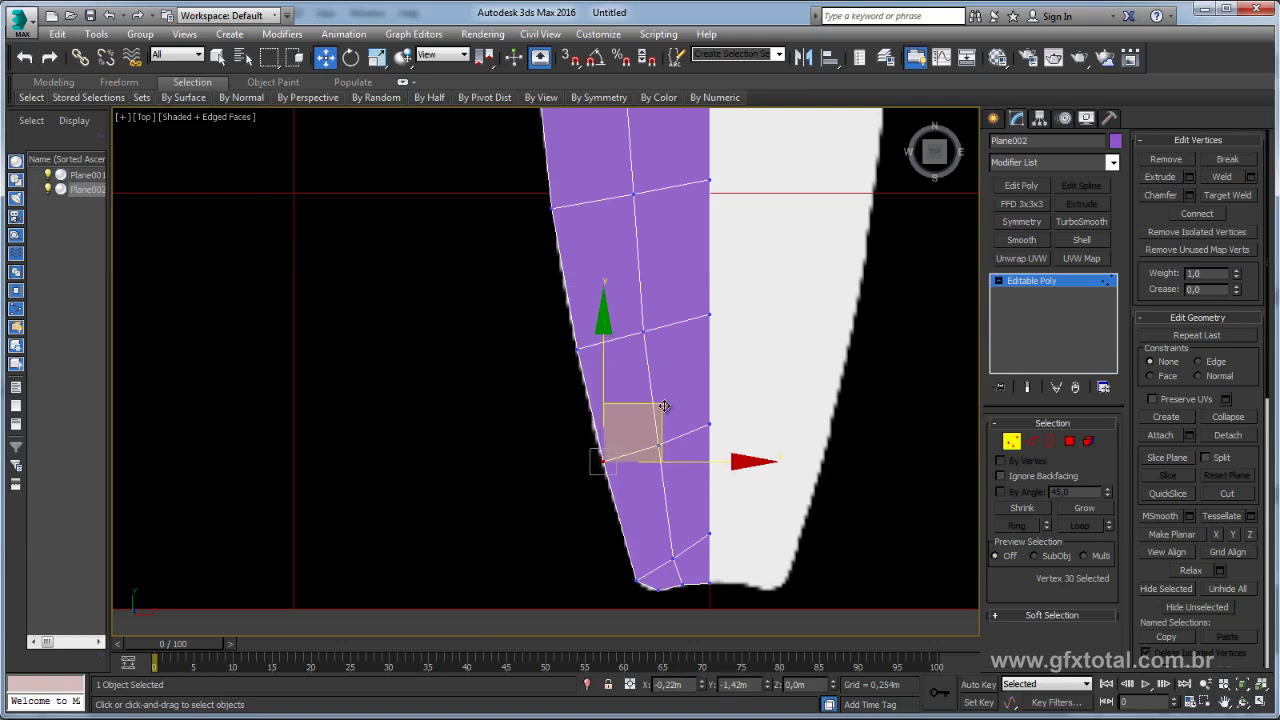
Nudge the tail's corner, bottom-edge and centre-line vertices into a smoother tail curve.
scroll(660, 420, "up", 3)
left_click(651, 367)
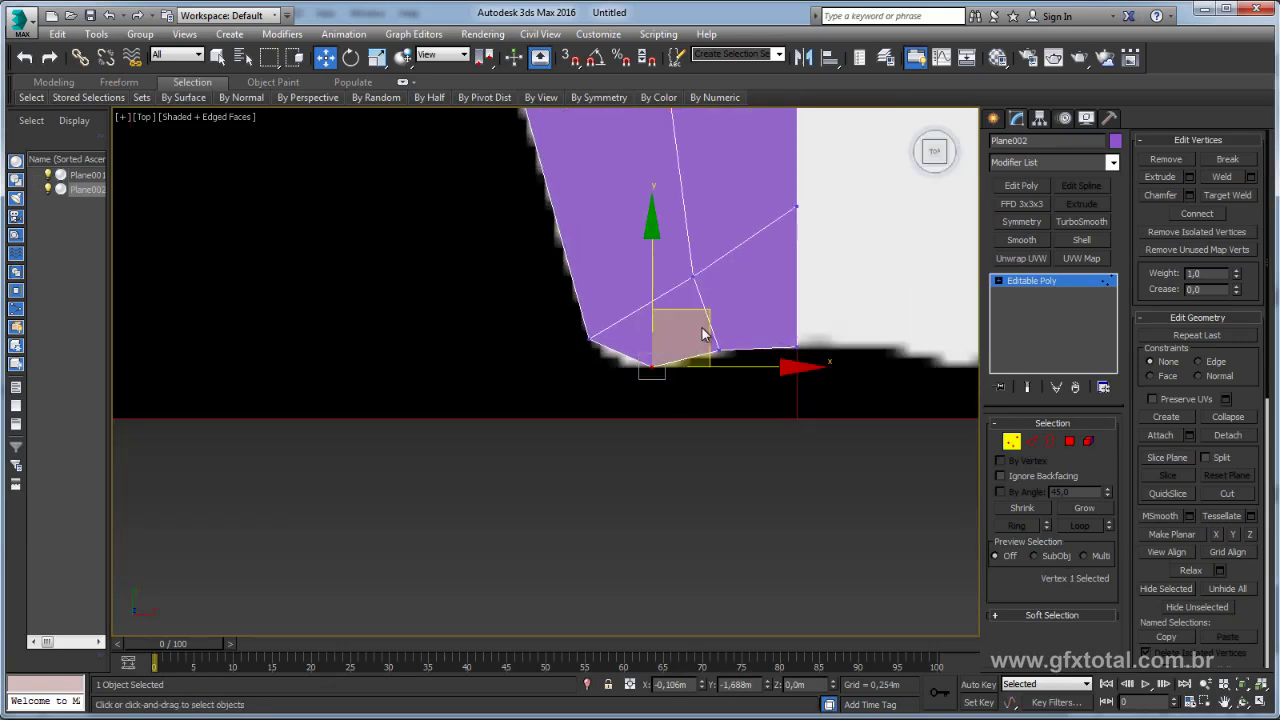
left_click_drag(706, 312, 694, 317)
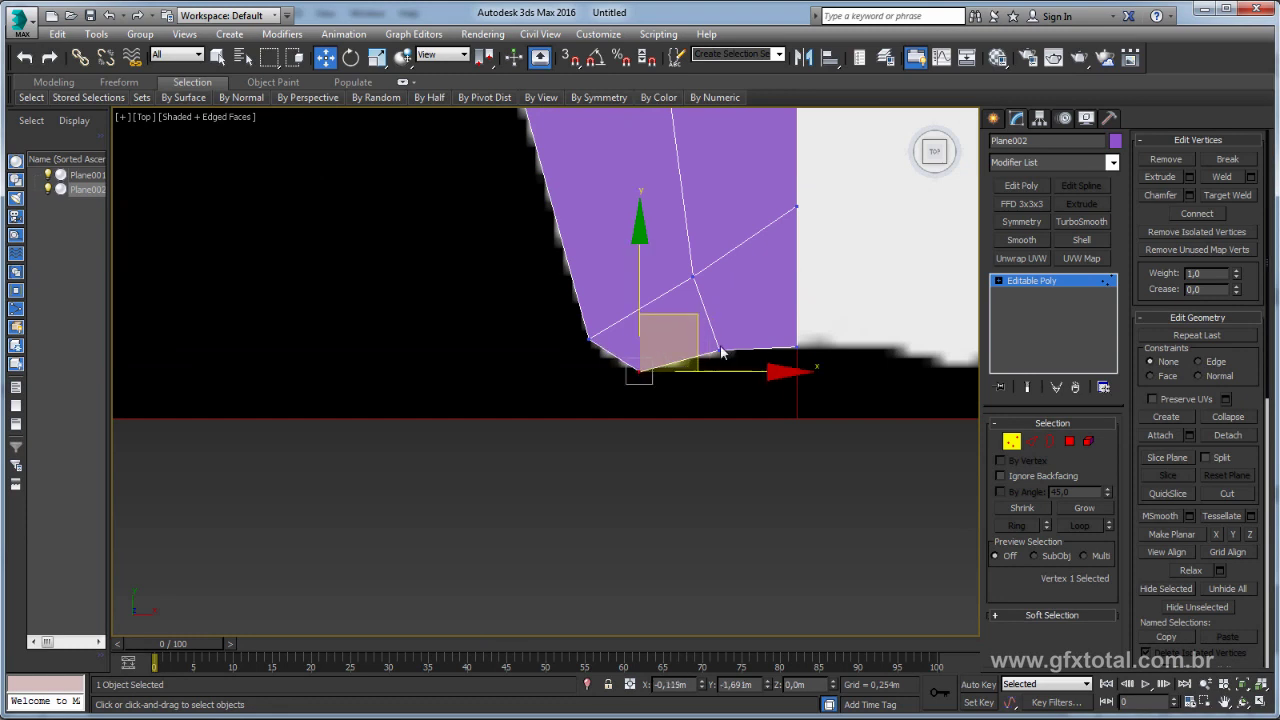
left_click(718, 350)
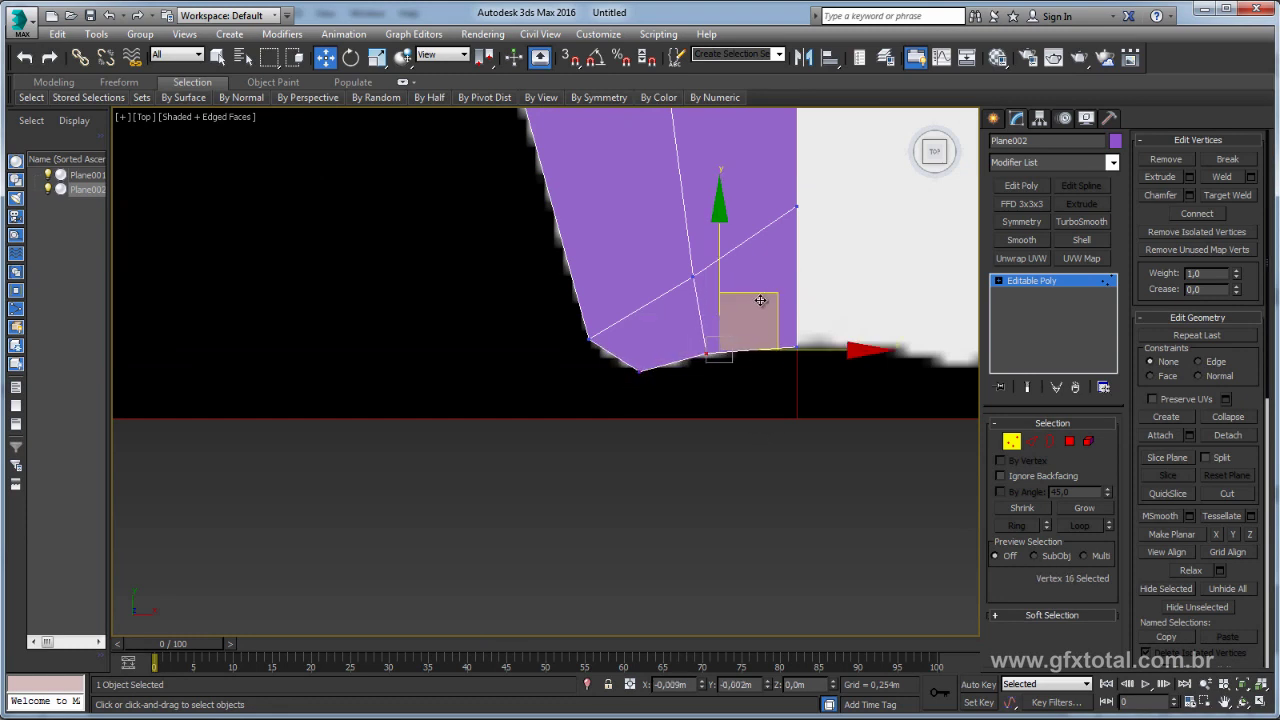
left_click_drag(762, 298, 764, 300)
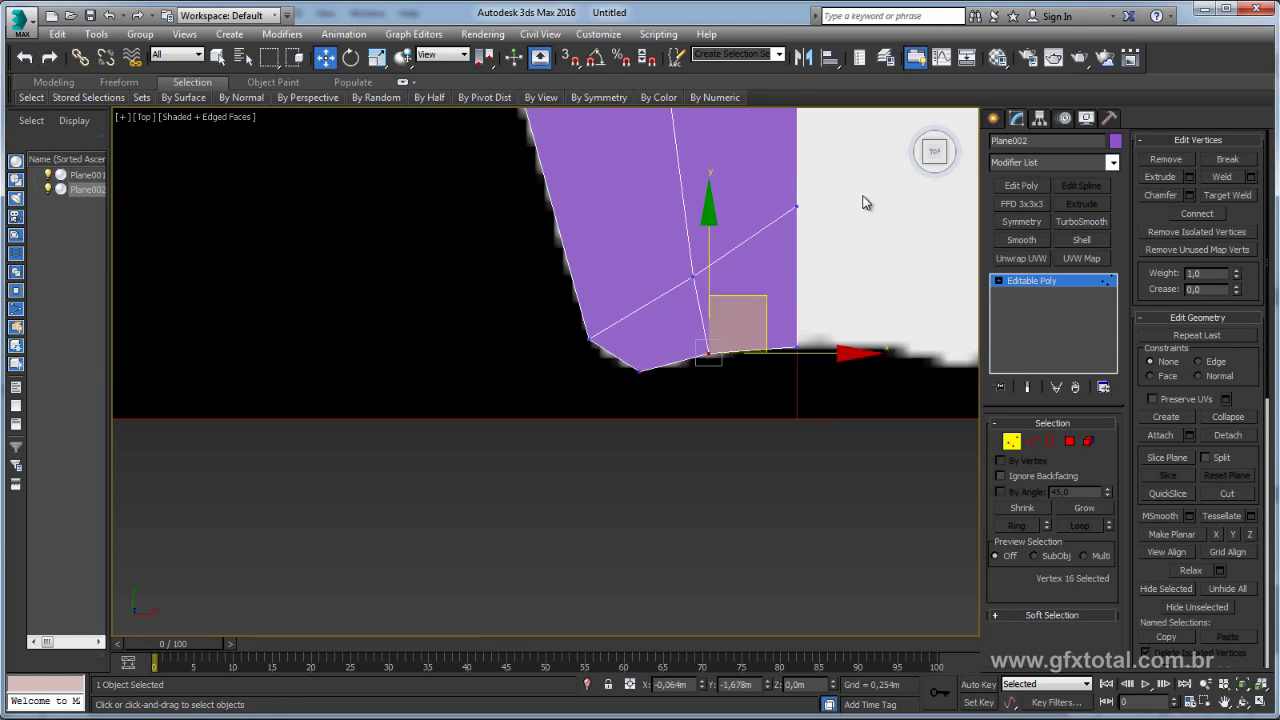
left_click(796, 207)
left_click_drag(797, 127, 797, 179)
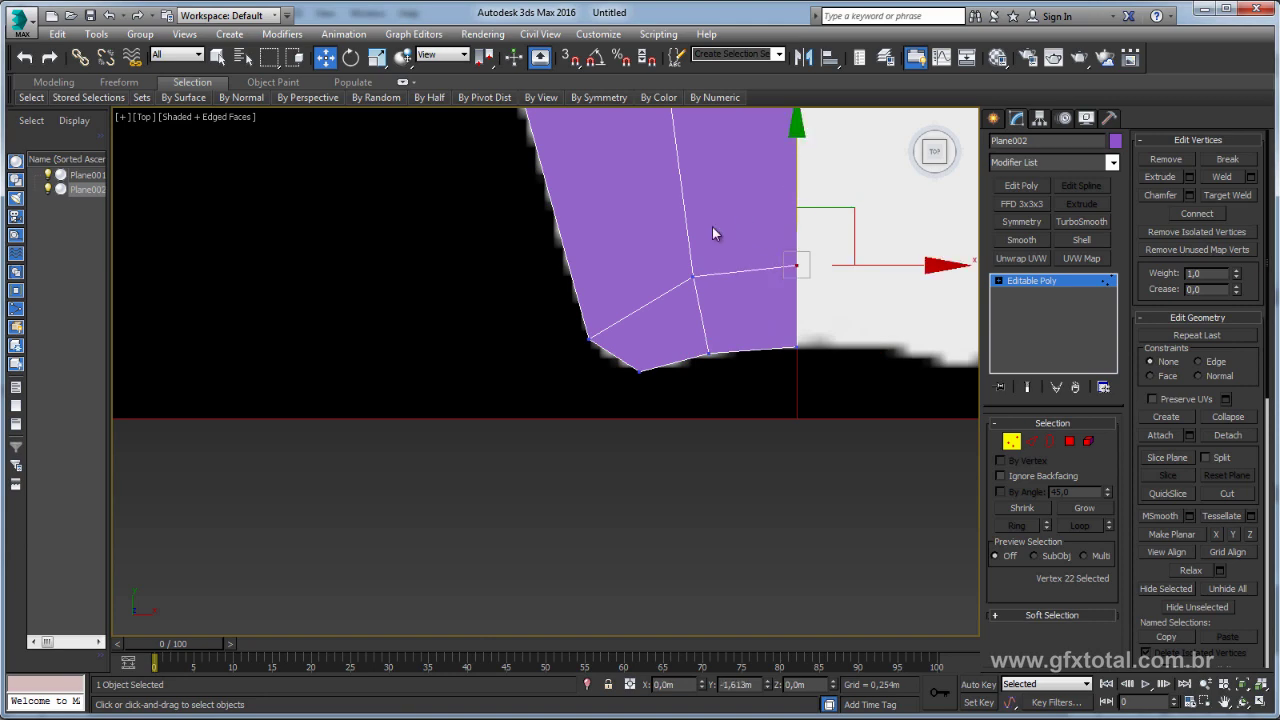
mouse_move(714, 234)
middle_mouse_down()
mouse_move(683, 286)
mouse_move(695, 275)
middle_mouse_up()
left_click(1023, 286)
Frame the board half in the view and add a Symmetry modifier to Plane002.
scroll(695, 275, "down", 4)
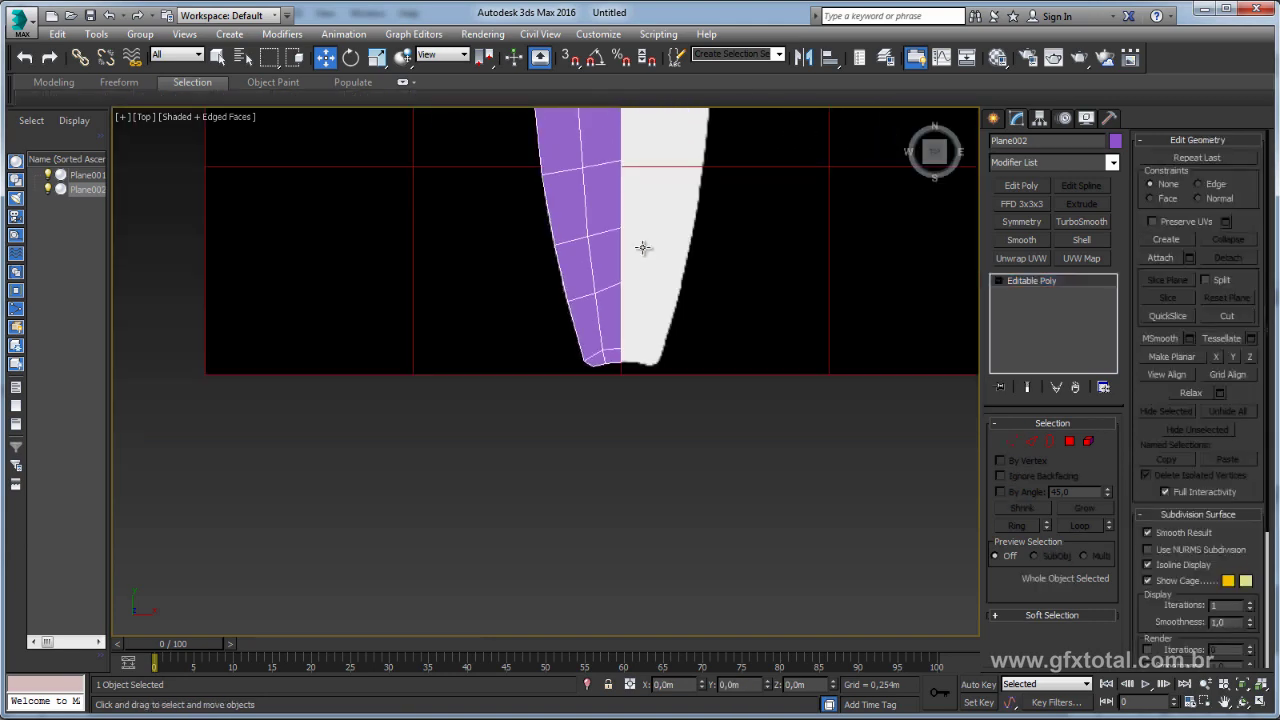
scroll(643, 249, "down", 4)
scroll(620, 265, "up", 4)
middle_click_drag(606, 274, 581, 415)
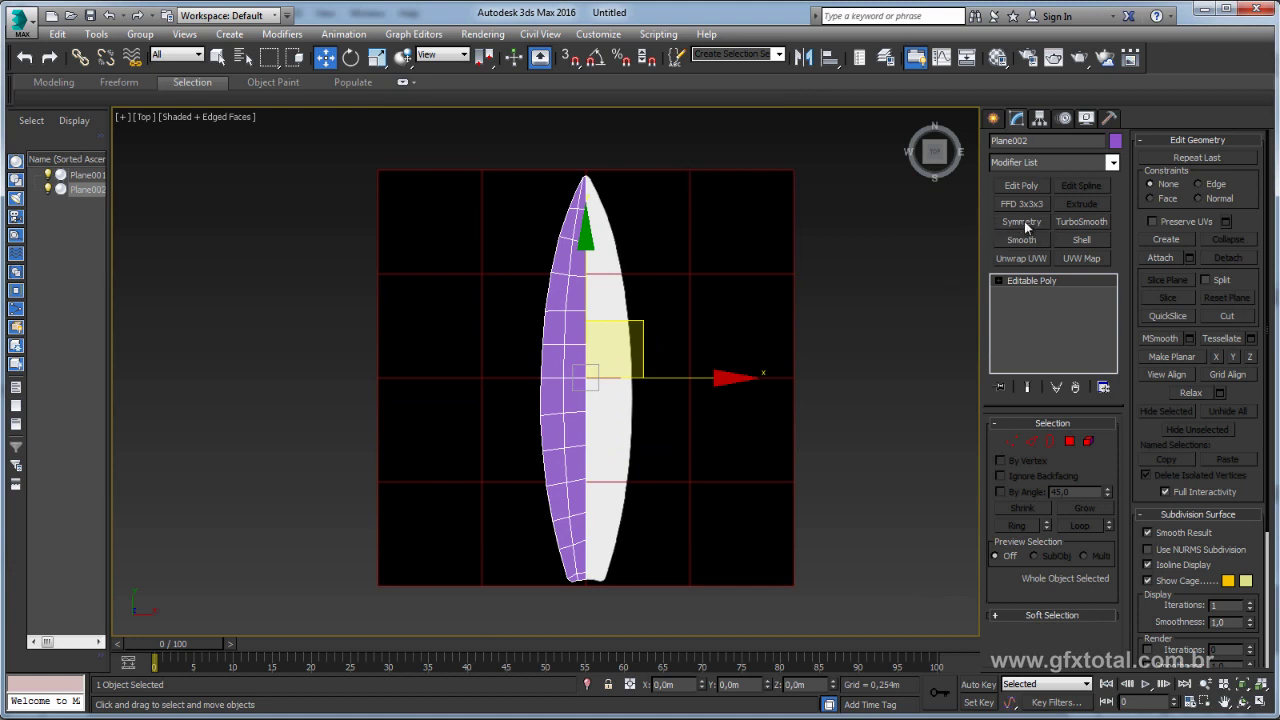
left_click(1112, 163)
scroll(1100, 400, "down", 10)
scroll(1108, 516, "down", 5)
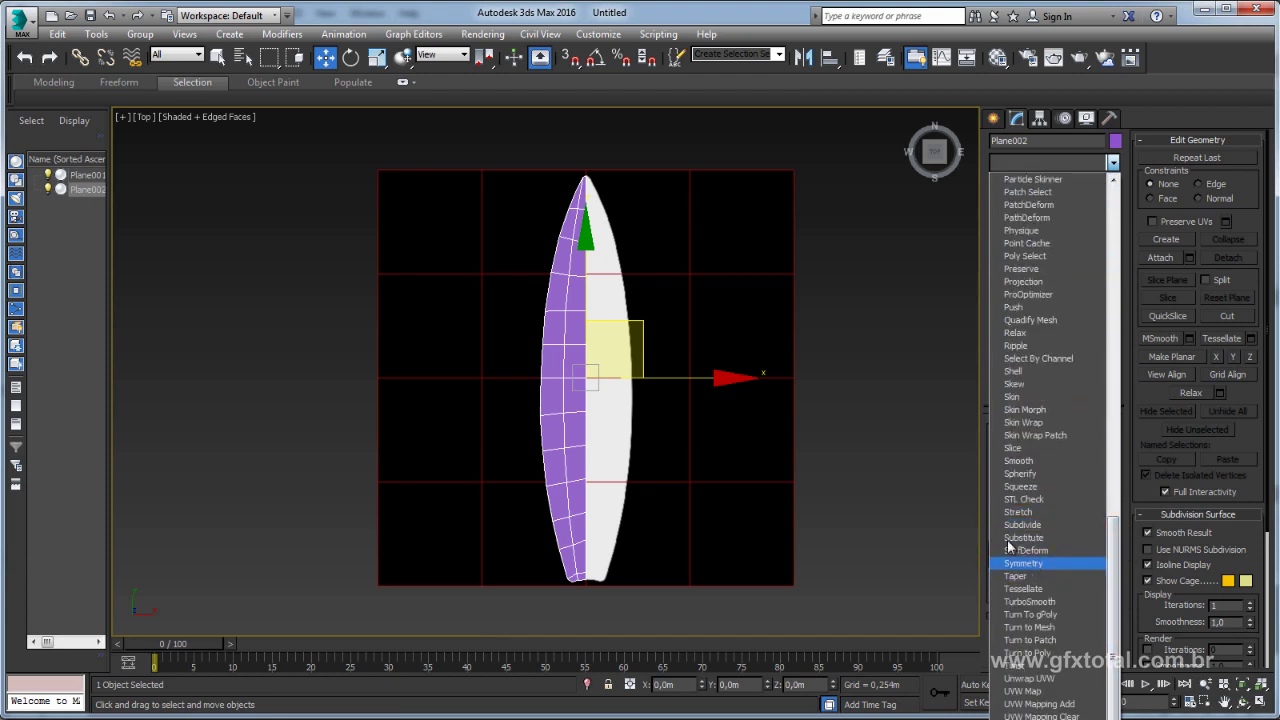
left_click(908, 308)
left_click(1021, 222)
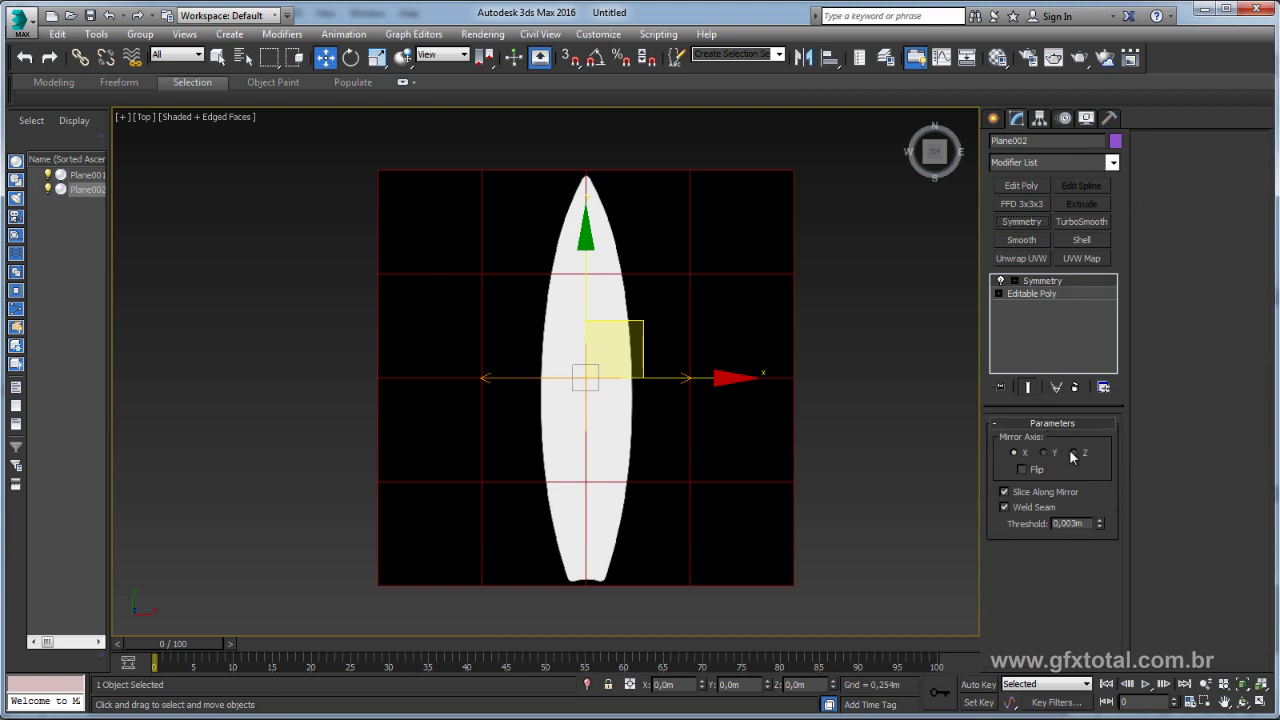
Set the Symmetry mirror axis to X with Flip enabled to complete the outline.
left_click(1043, 453)
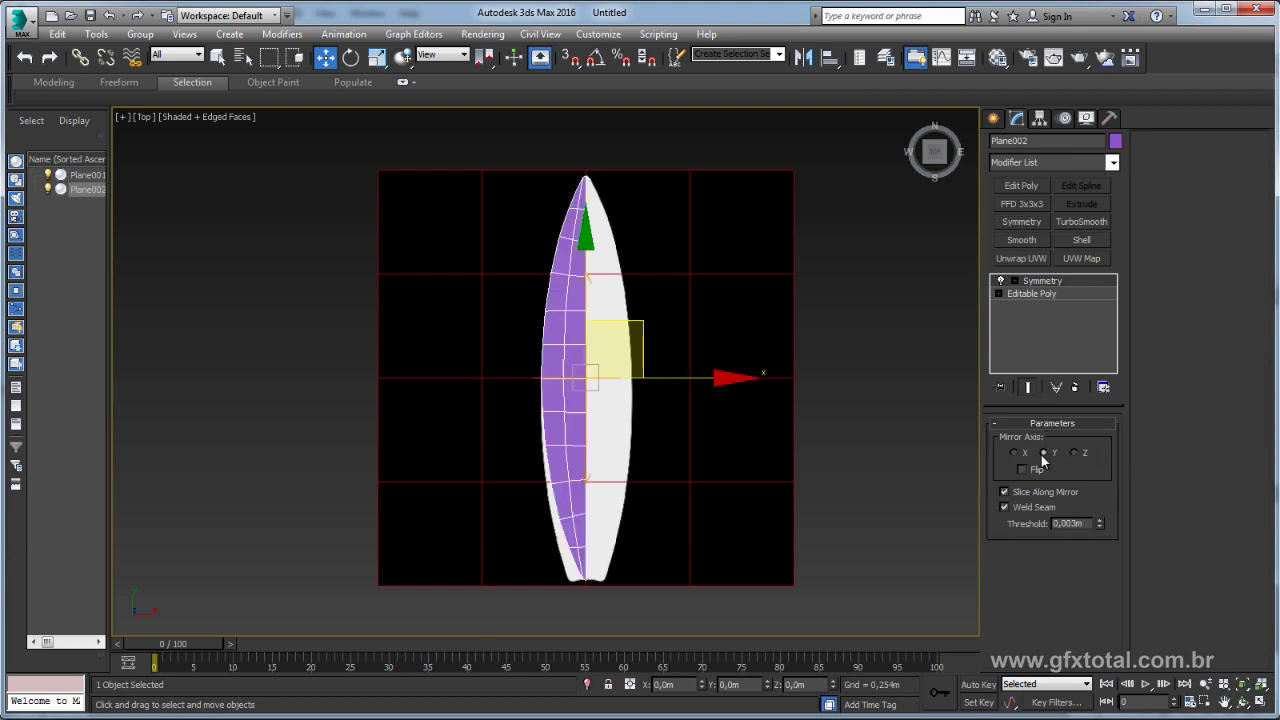
middle_click_drag(630, 481, 652, 428)
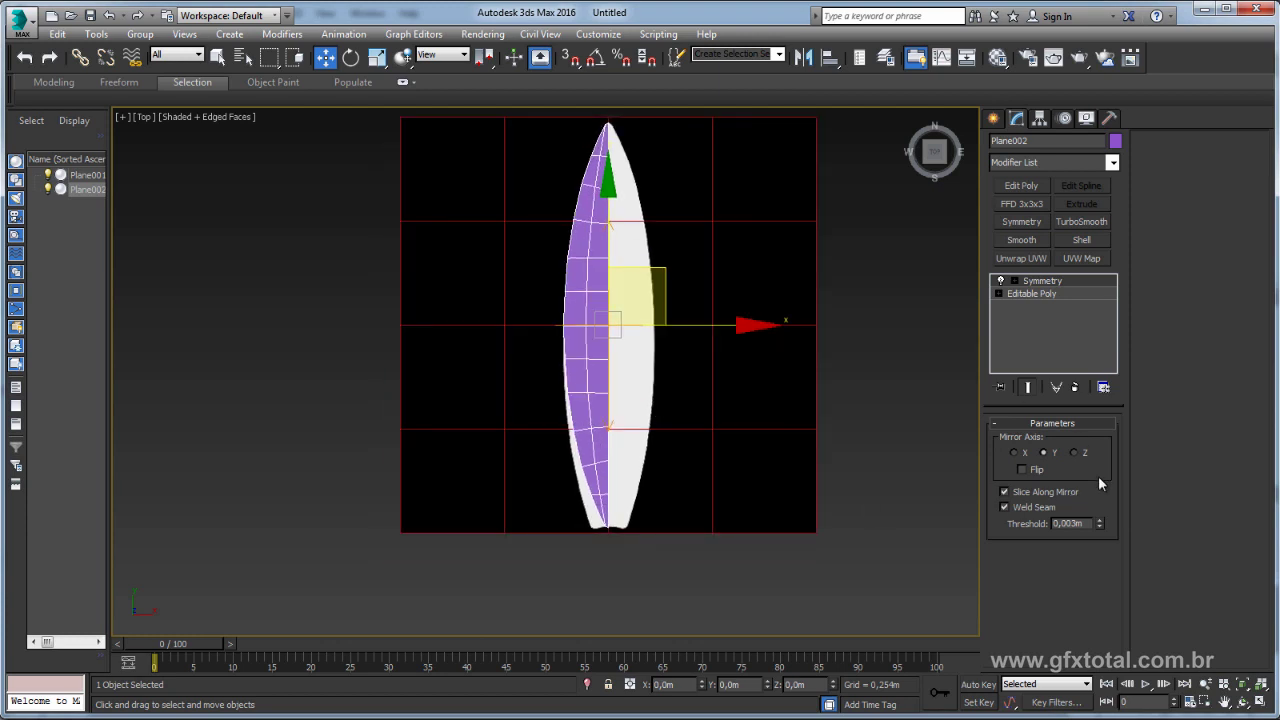
left_click(1074, 453)
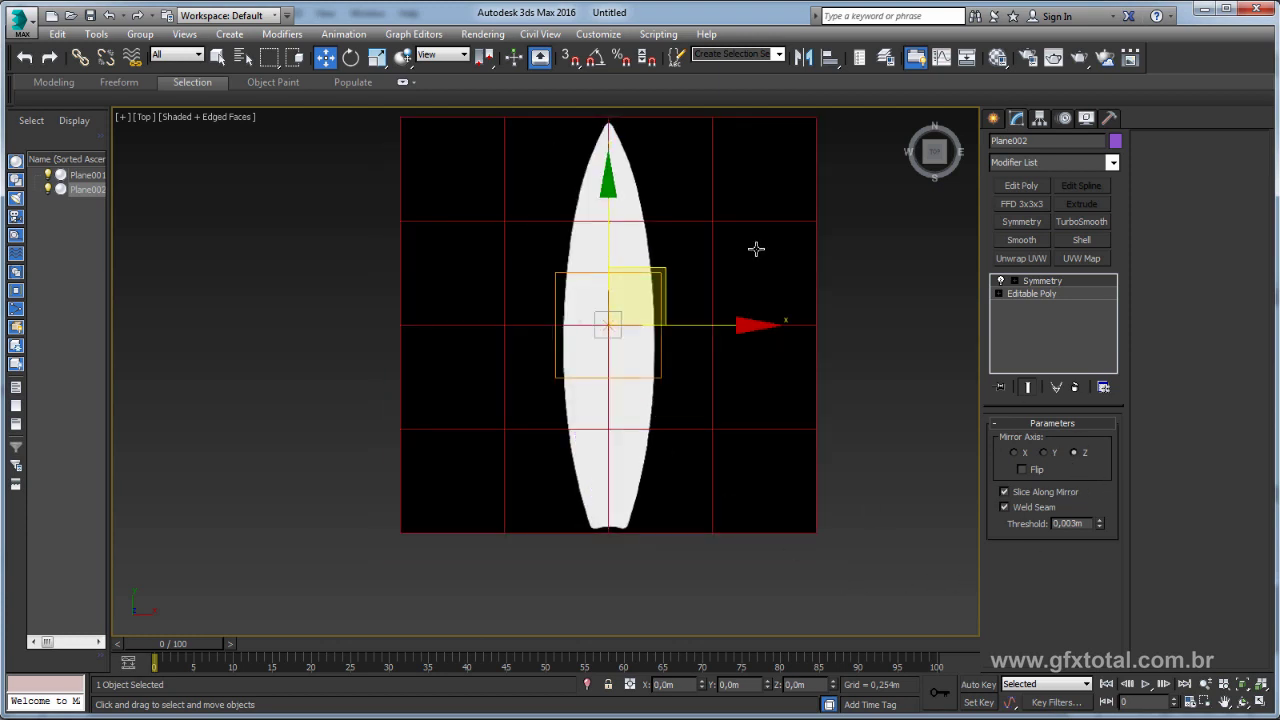
left_click(1014, 453)
left_click(1022, 469)
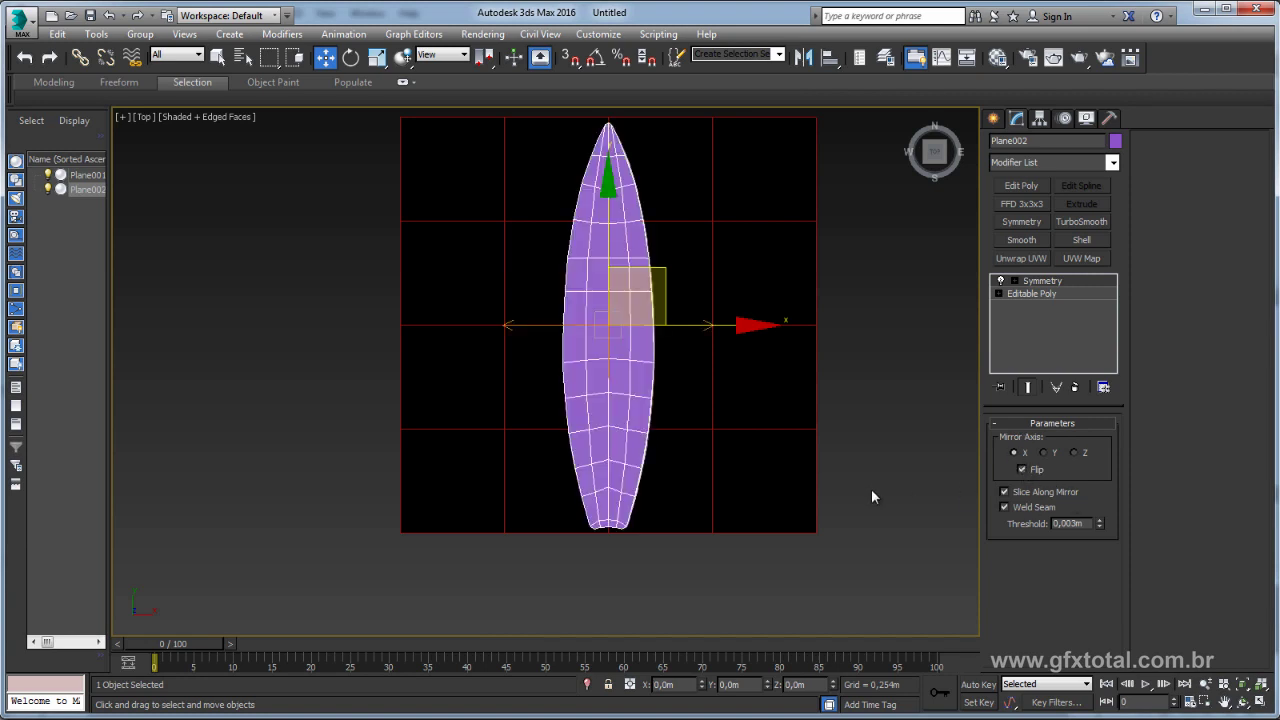
scroll(594, 305, "up", 3)
scroll(598, 313, "up", 3)
scroll(598, 313, "down", 3)
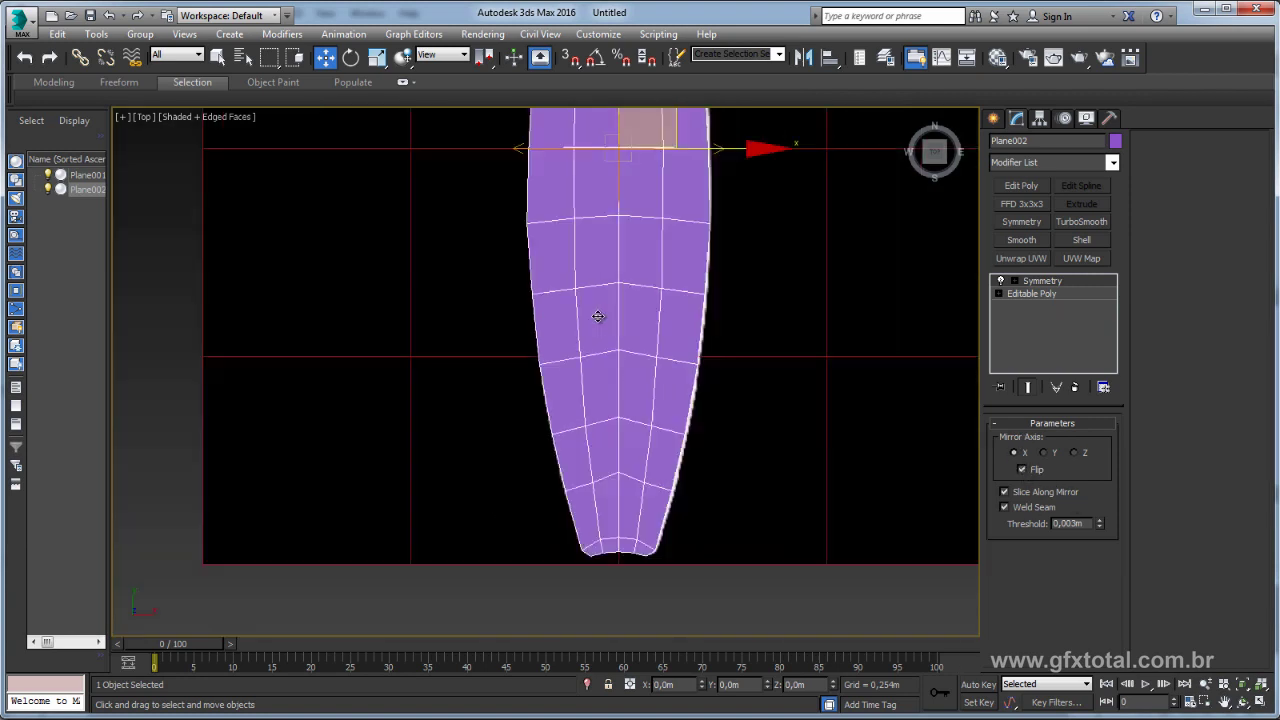
scroll(600, 314, "down", 3)
Convert the mirrored board to Editable Poly from the right-click menu and recentre it in view.
right_click(601, 315)
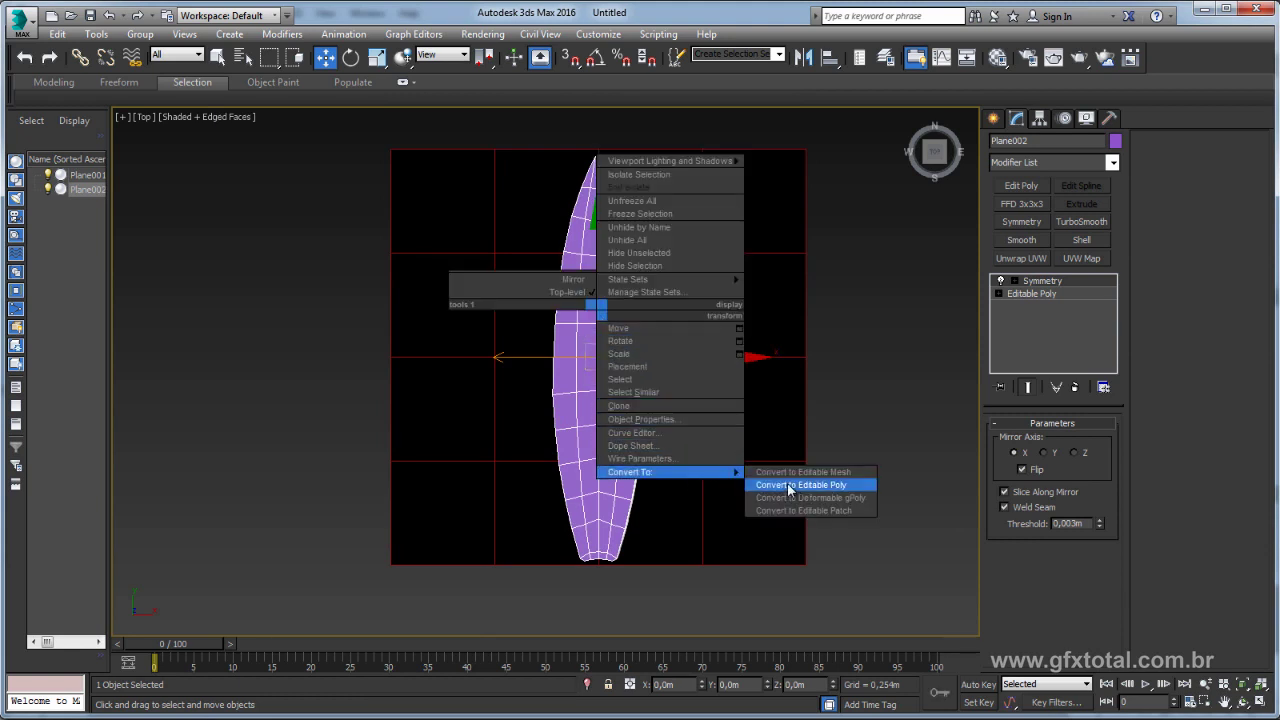
left_click(792, 486)
middle_click_drag(611, 374, 603, 412)
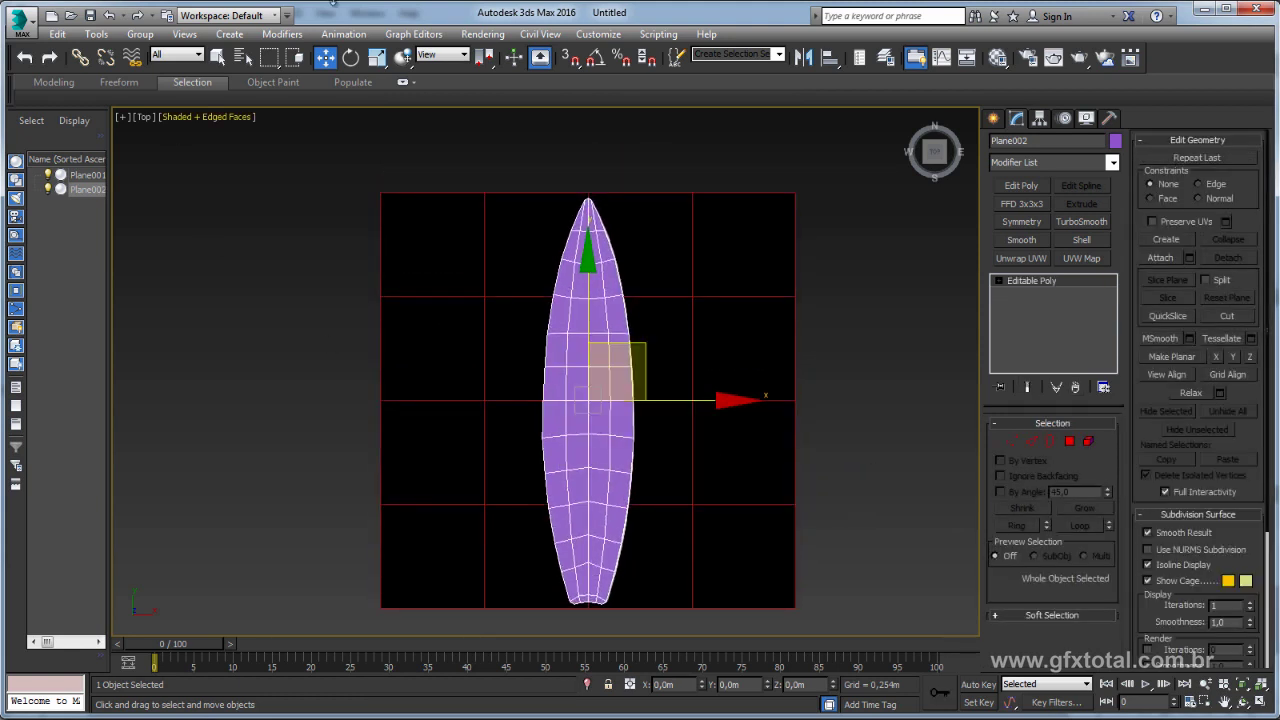
middle_click_drag(627, 460, 546, 449)
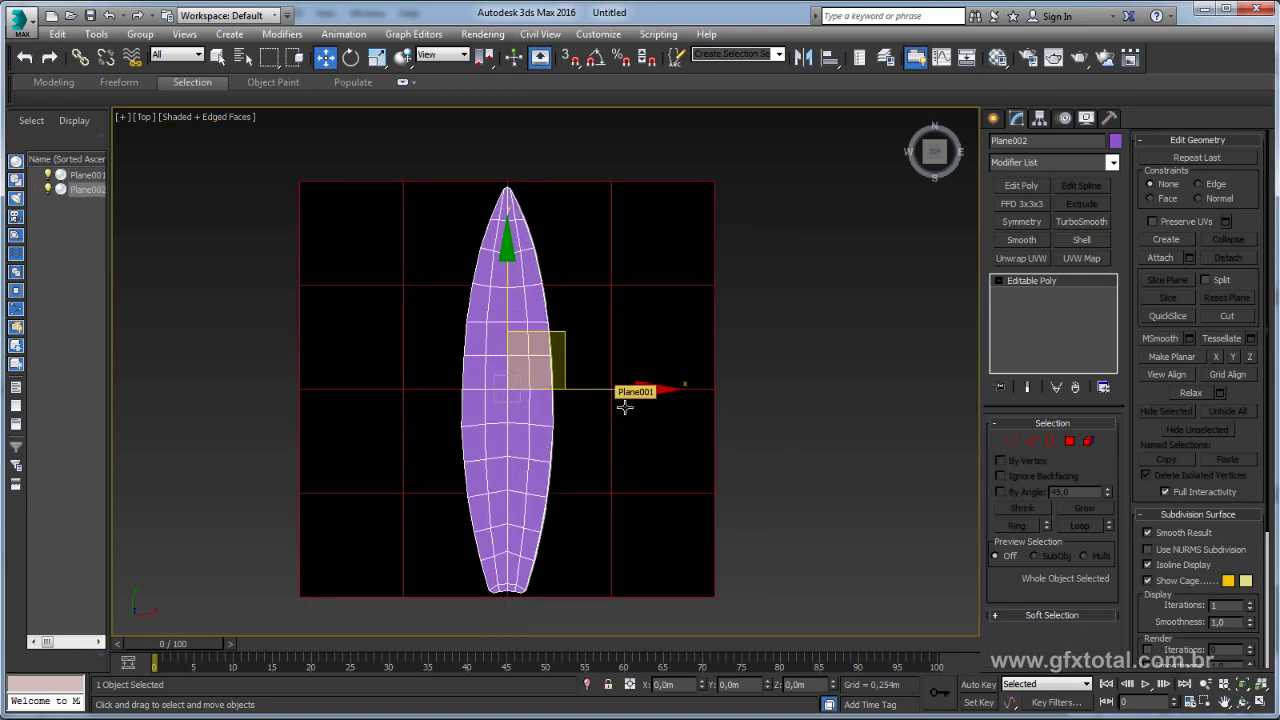
Drag textura.jpg from the Tutorial - Prancha de Surf folder onto the surfboard in the viewport.
key("alt+Tab")
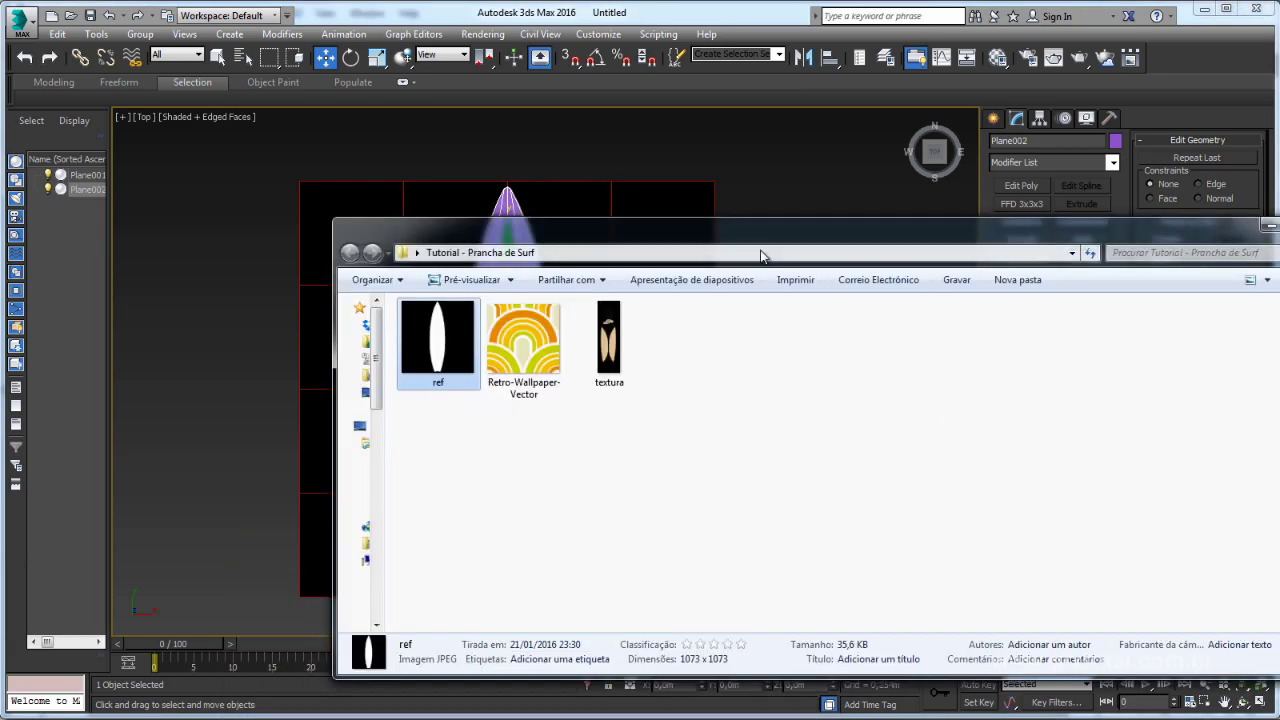
left_click_drag(664, 250, 1278, 261)
left_click_drag(1200, 262, 1222, 189)
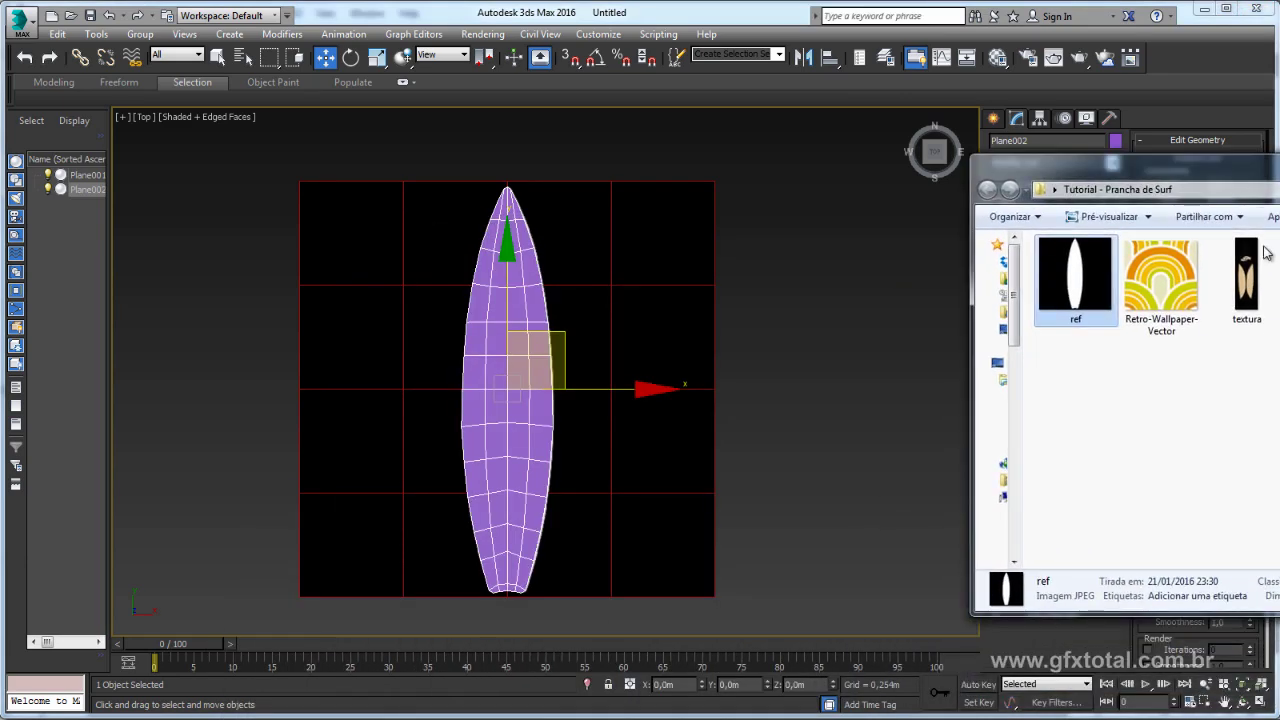
mouse_move(1246, 278)
left_mouse_down()
mouse_move(1150, 400)
mouse_move(493, 330)
left_mouse_up()
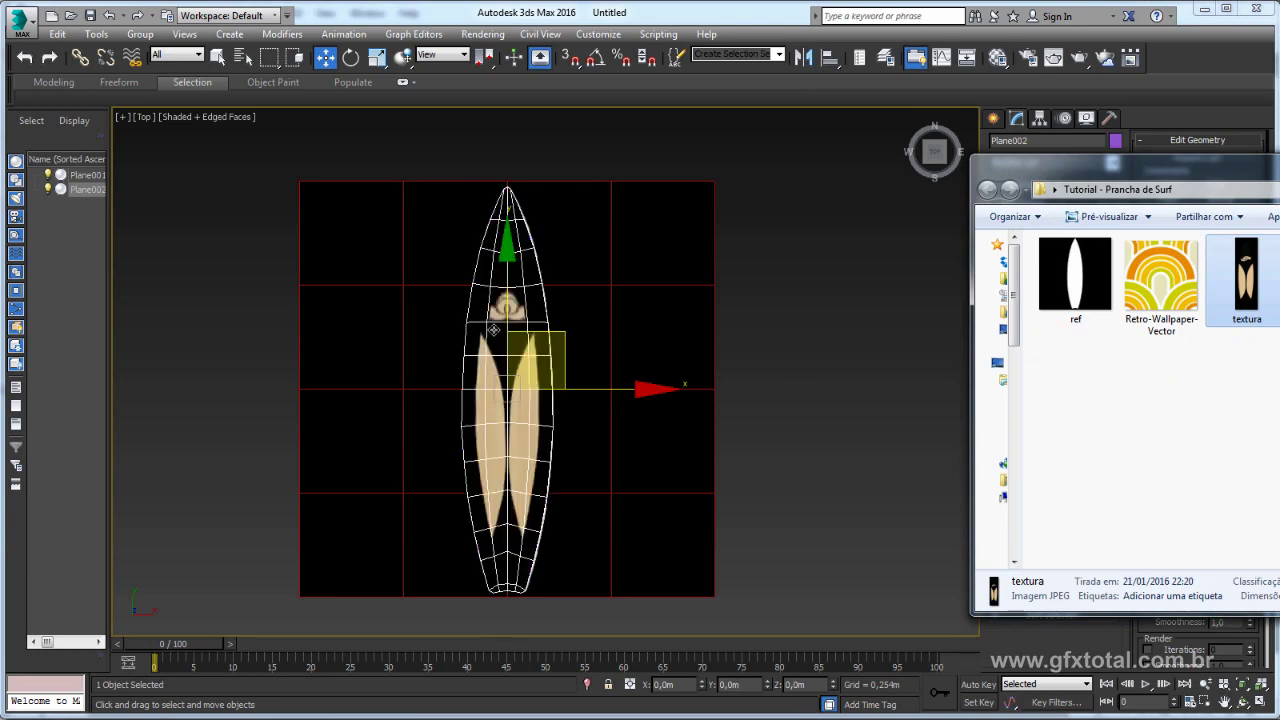
left_click(539, 382)
Add an Unwrap UVW modifier to Plane002 and open the Edit UVWs editor.
scroll(540, 360, "up", 1)
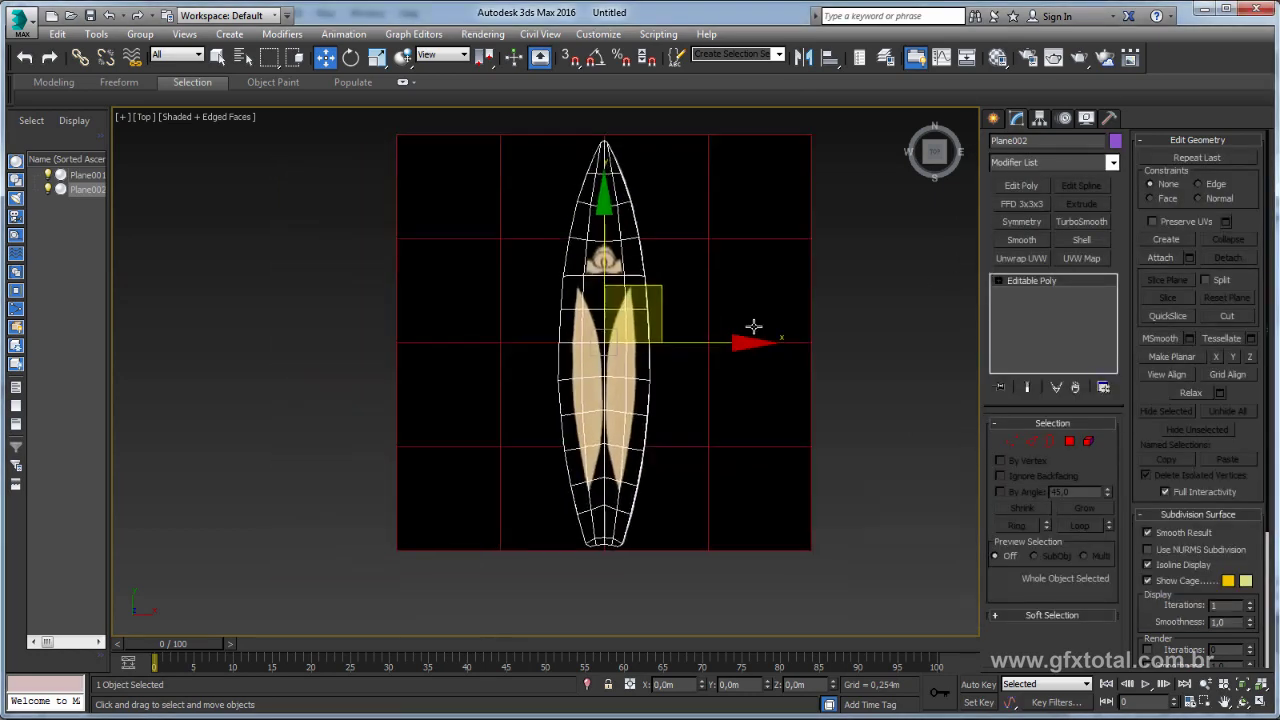
scroll(532, 350, "up", 4)
scroll(449, 266, "down", 3)
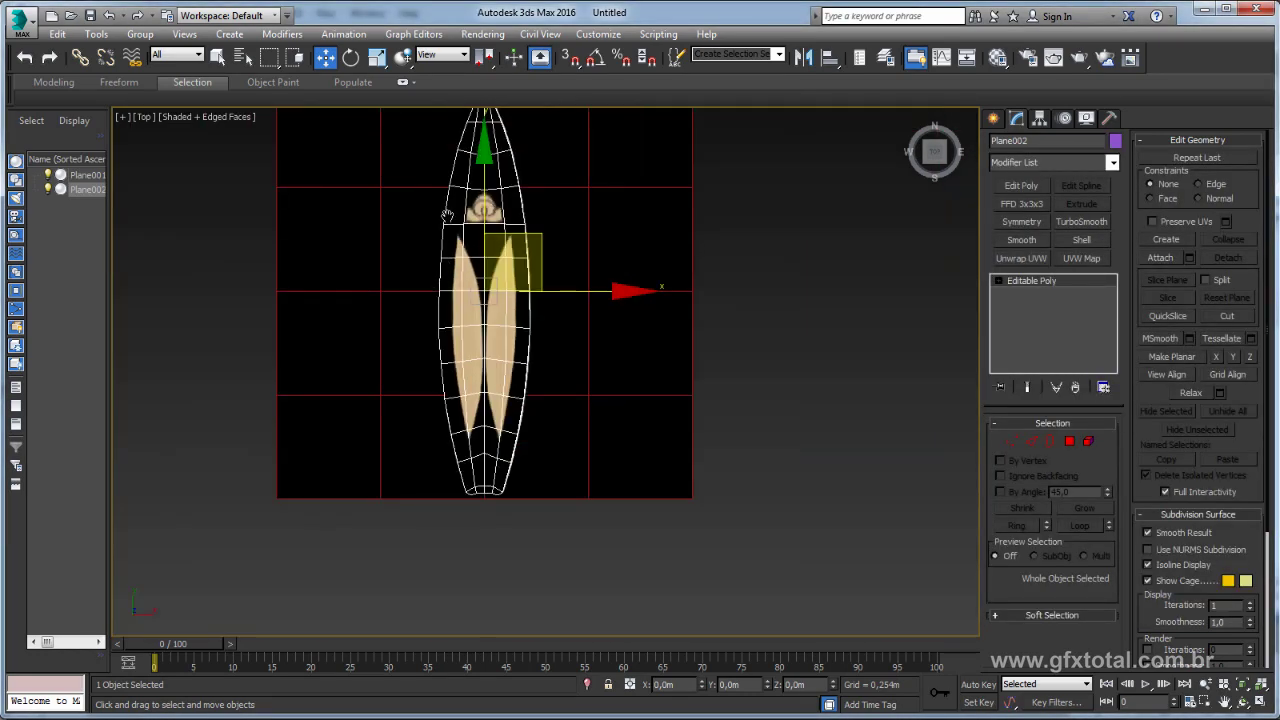
mouse_move(447, 217)
middle_mouse_down()
mouse_move(673, 488)
mouse_move(429, 357)
mouse_move(726, 246)
middle_mouse_up()
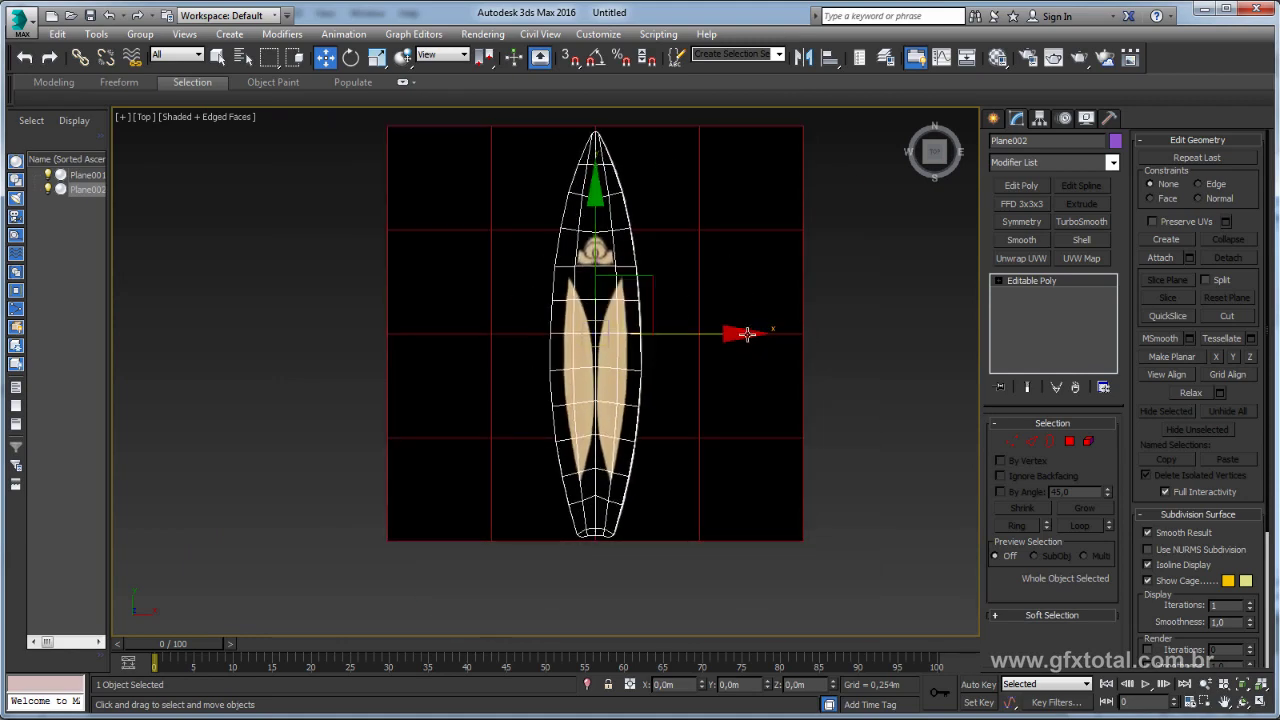
left_click(1112, 163)
left_click_drag(1113, 190, 1124, 628)
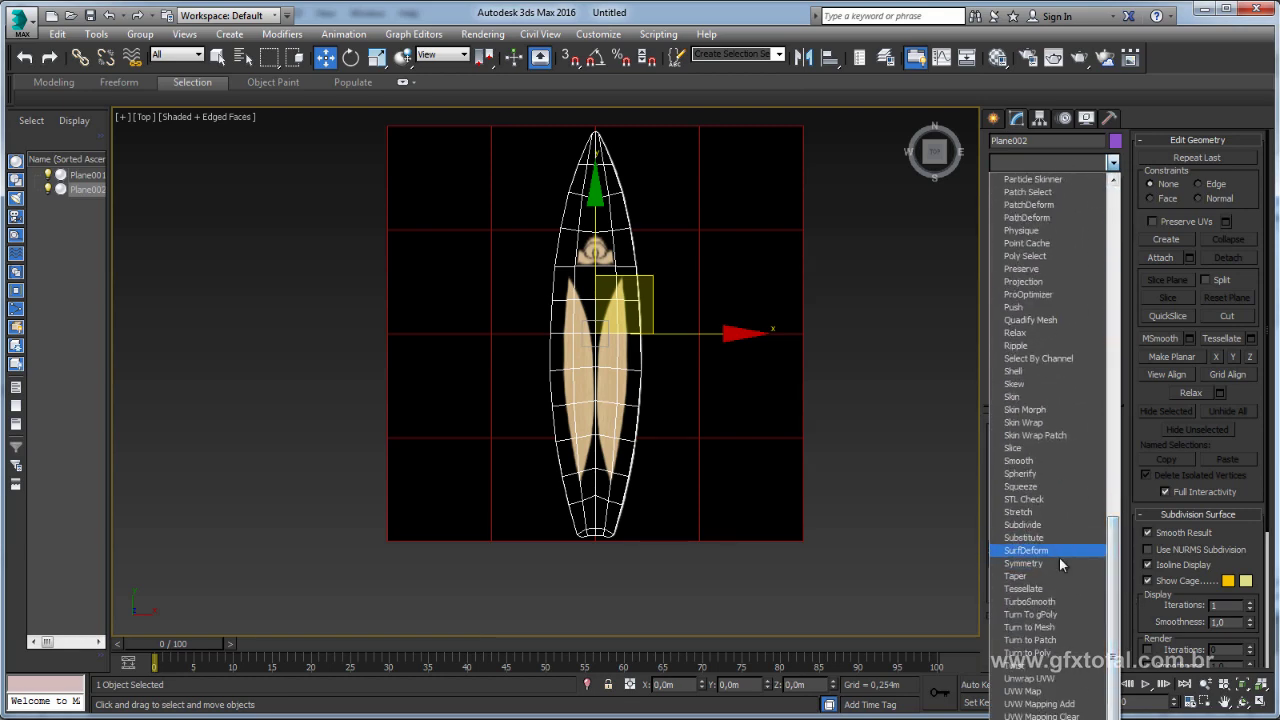
left_click(1036, 680)
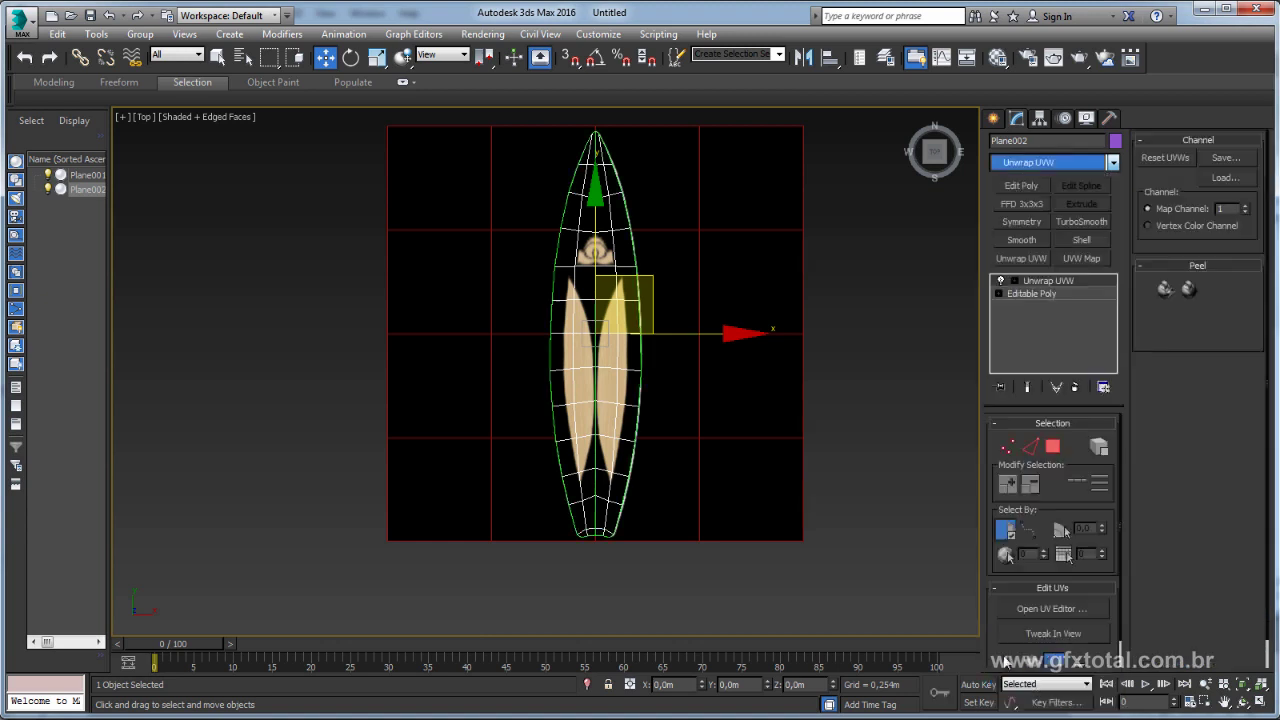
left_click(1049, 609)
middle_click_drag(193, 272, 241, 276)
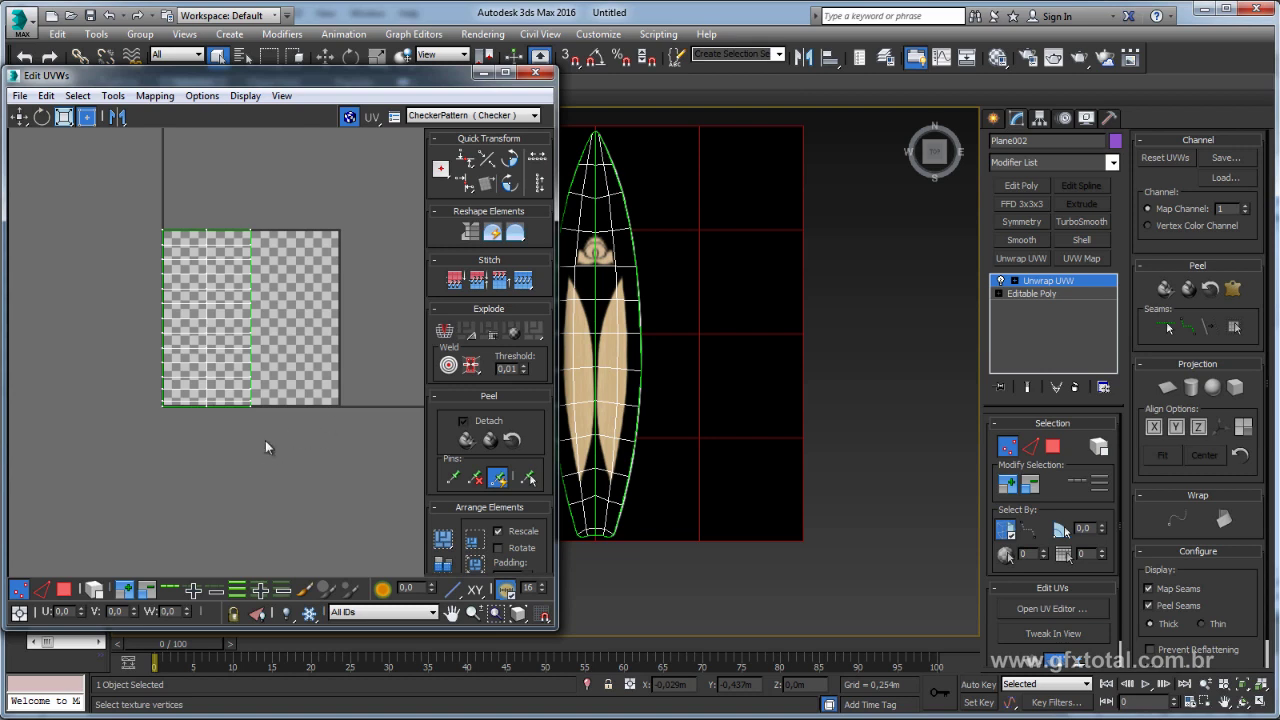
Turn off Show Map and switch to UV face selection.
key("ctrl+a")
left_click(349, 116)
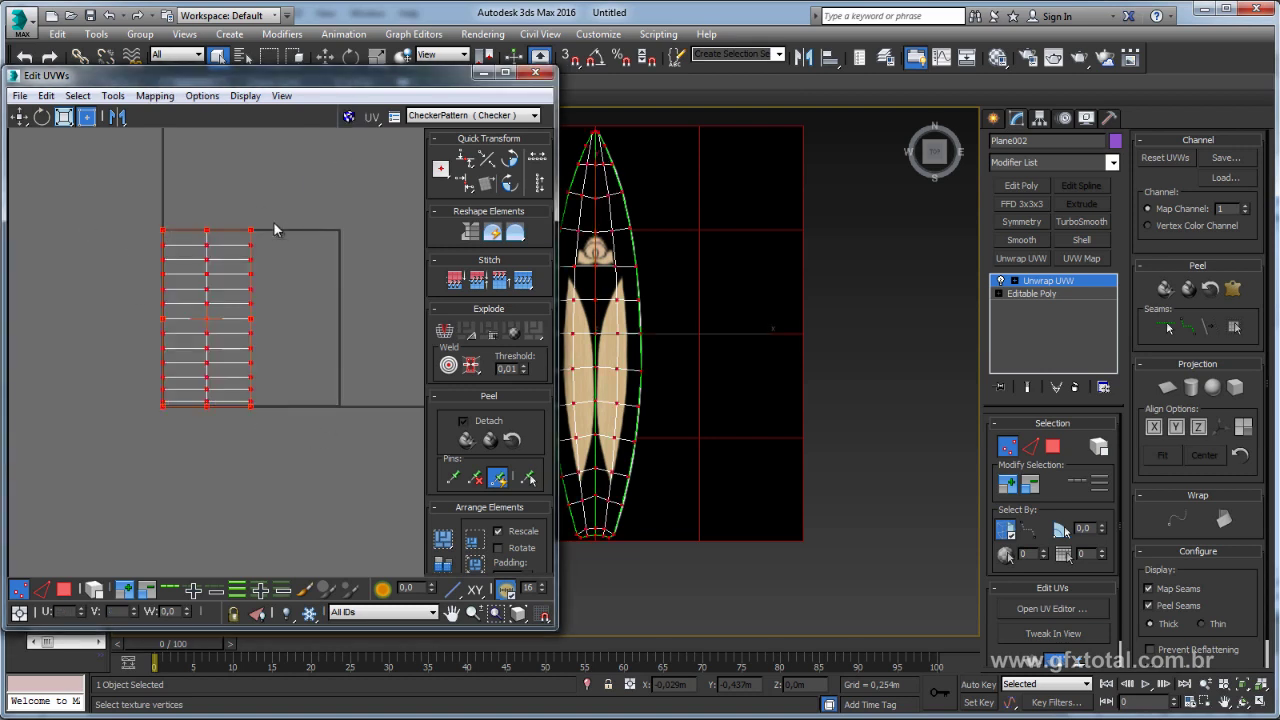
left_click(64, 589)
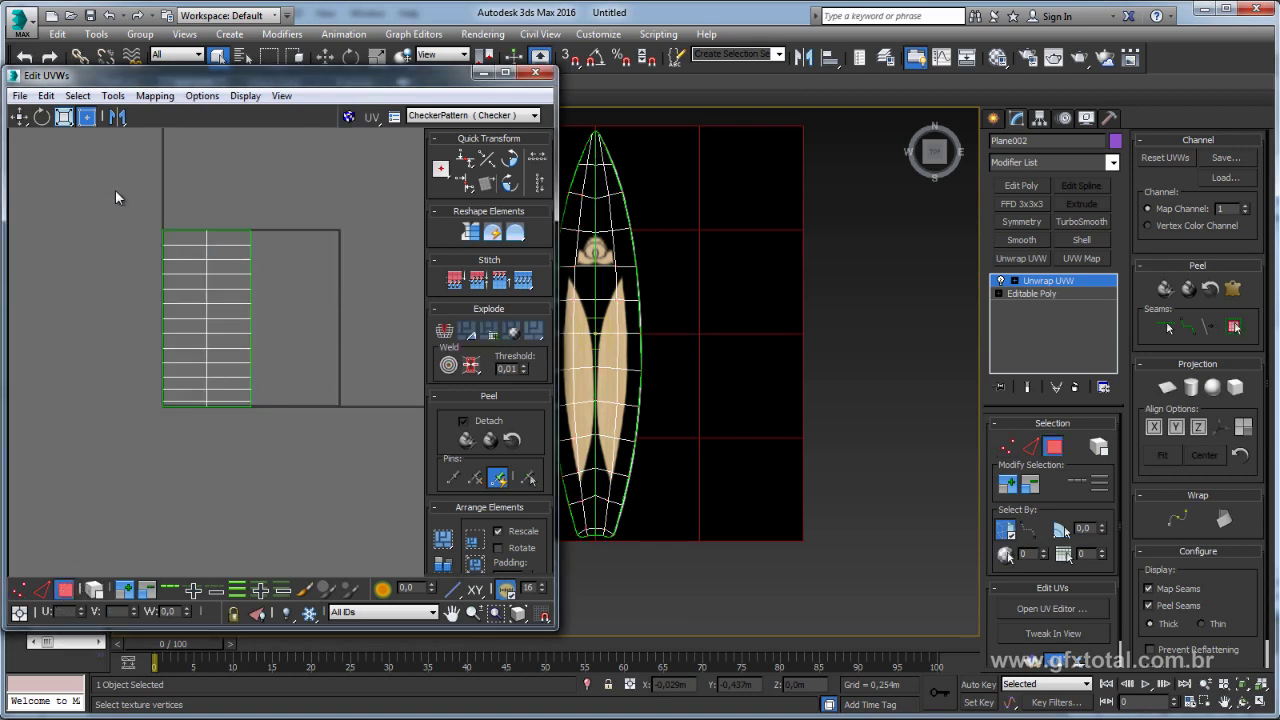
left_click_drag(114, 198, 304, 451)
middle_click_drag(609, 296, 691, 291)
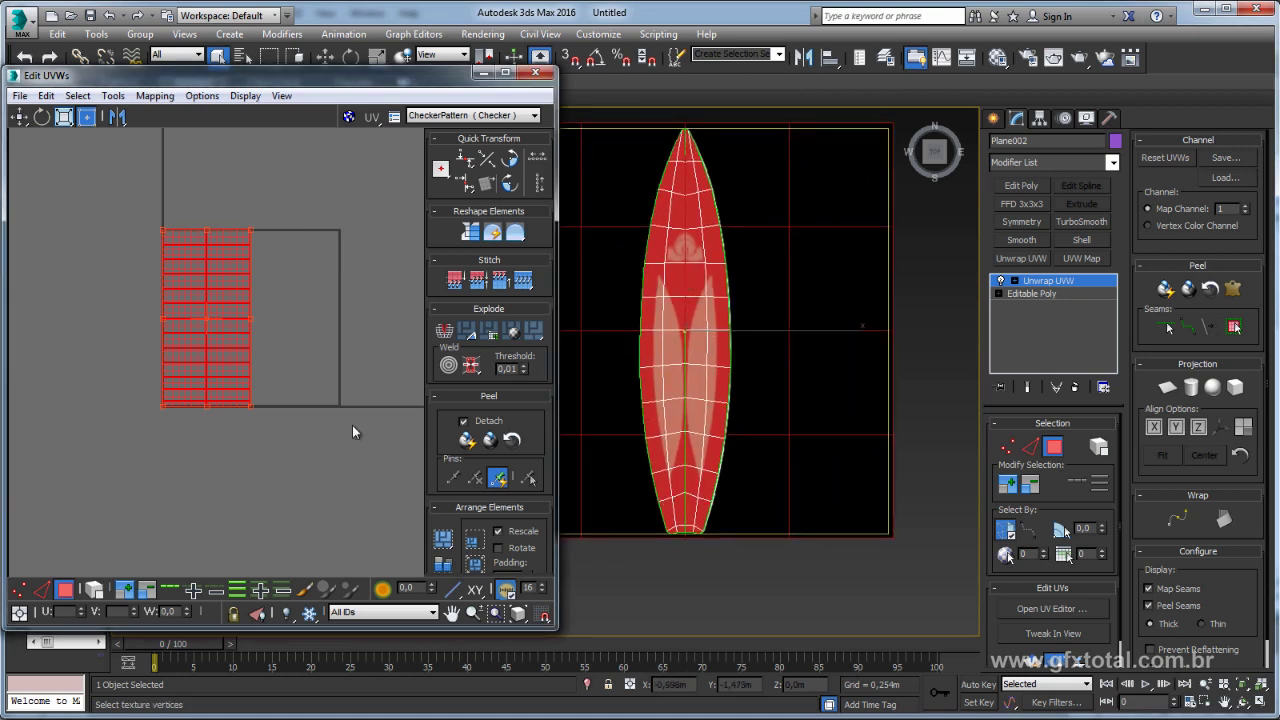
left_click(372, 363)
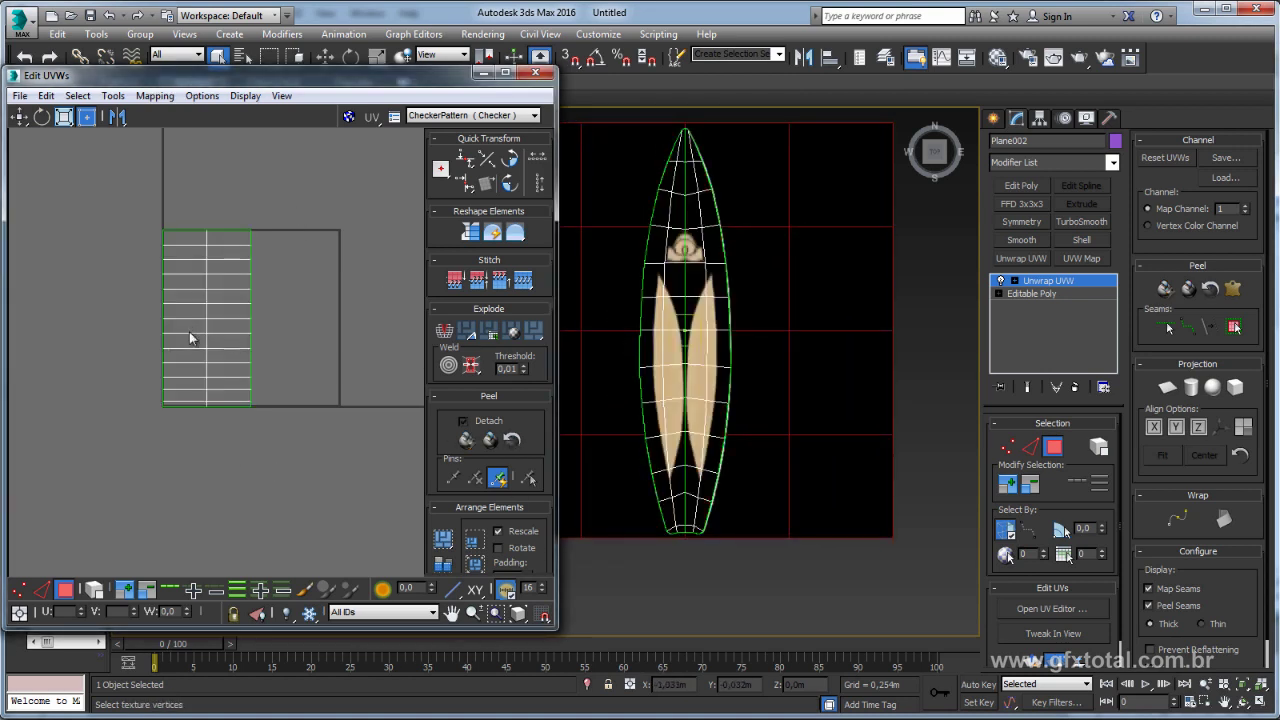
left_click(190, 338)
With Select By Element, move one UV half to the right and the other to the left.
left_click(96, 591)
left_click(200, 382)
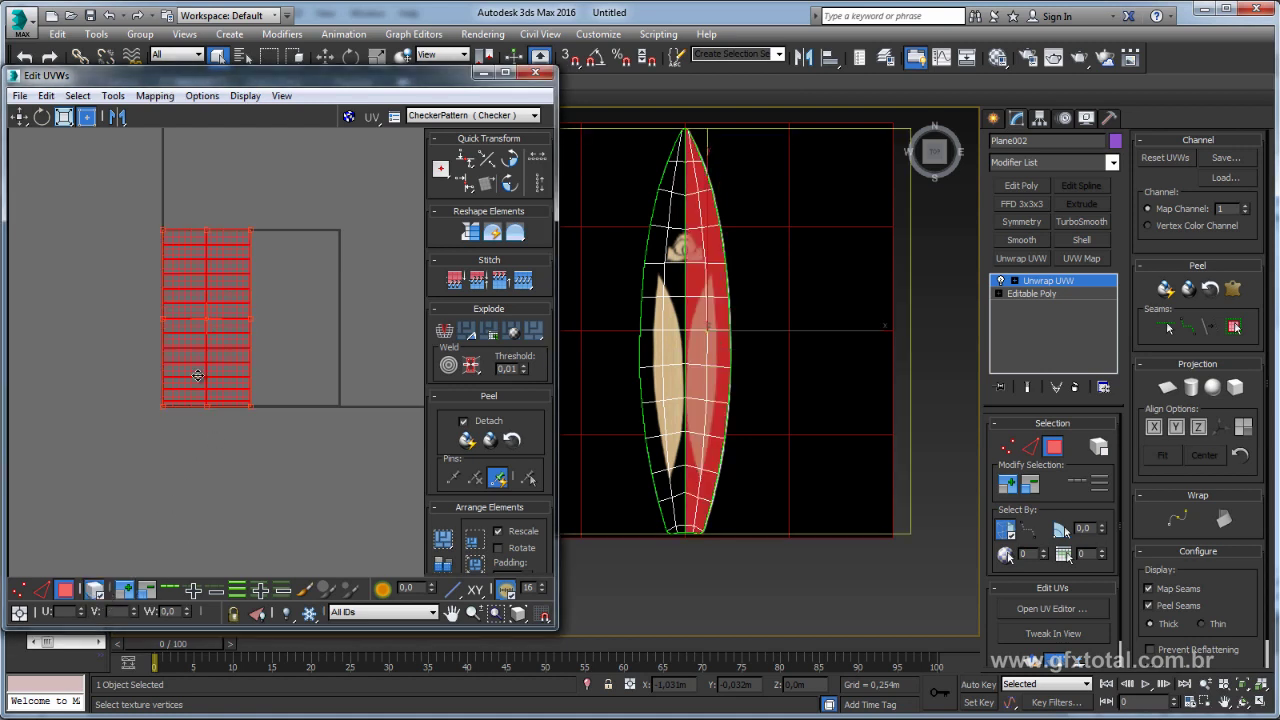
mouse_move(196, 377)
left_mouse_down()
mouse_move(307, 378)
mouse_move(313, 360)
left_mouse_up()
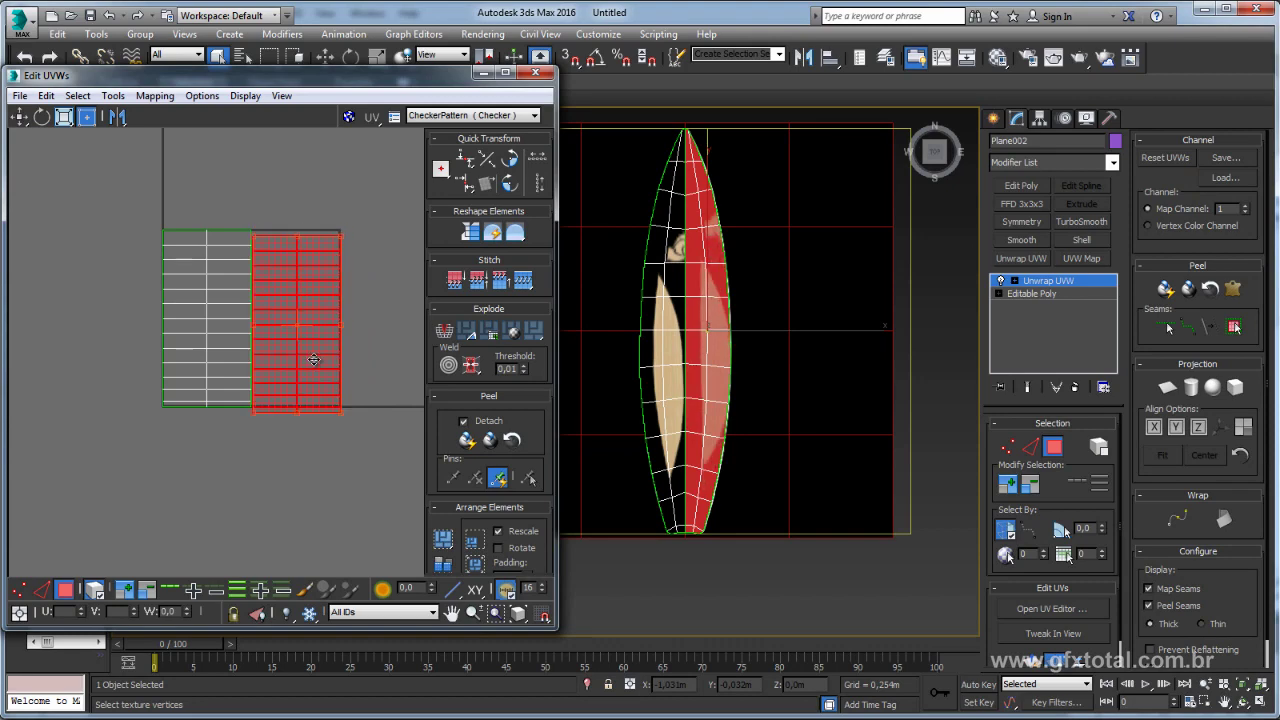
left_click(934, 150)
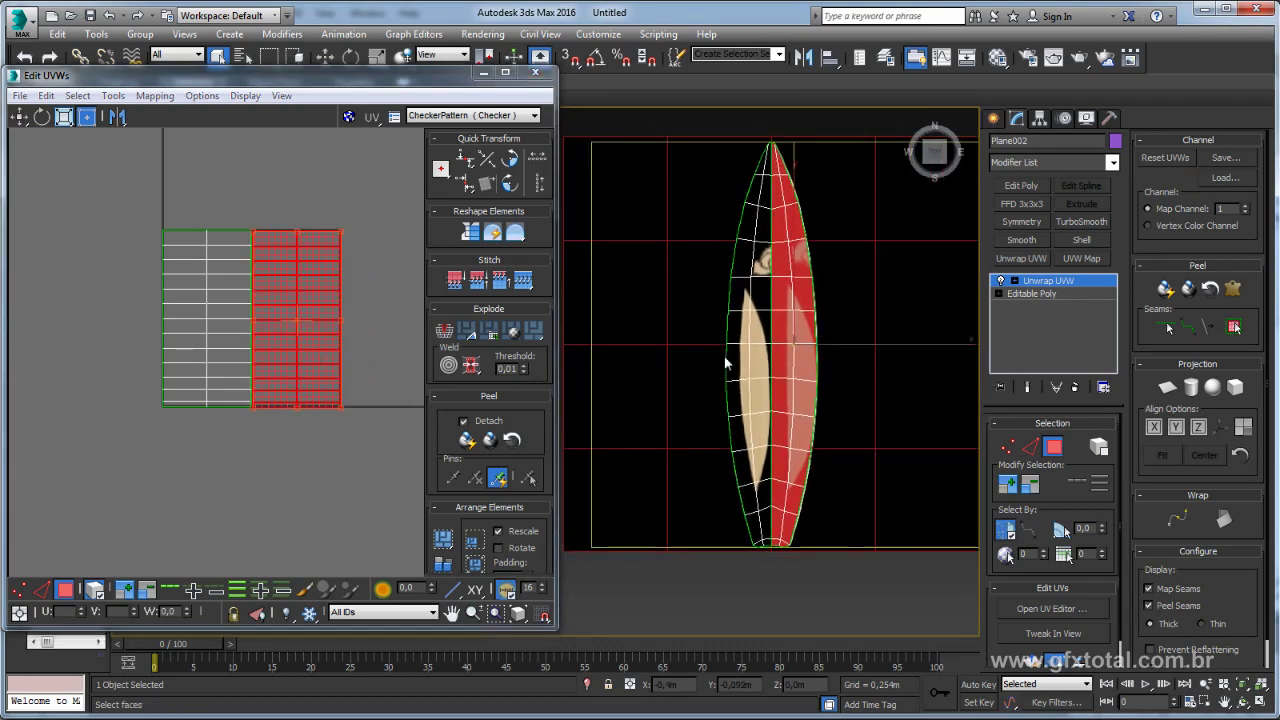
scroll(760, 366, "up", 1)
scroll(794, 366, "up", 1)
scroll(731, 234, "down", 2)
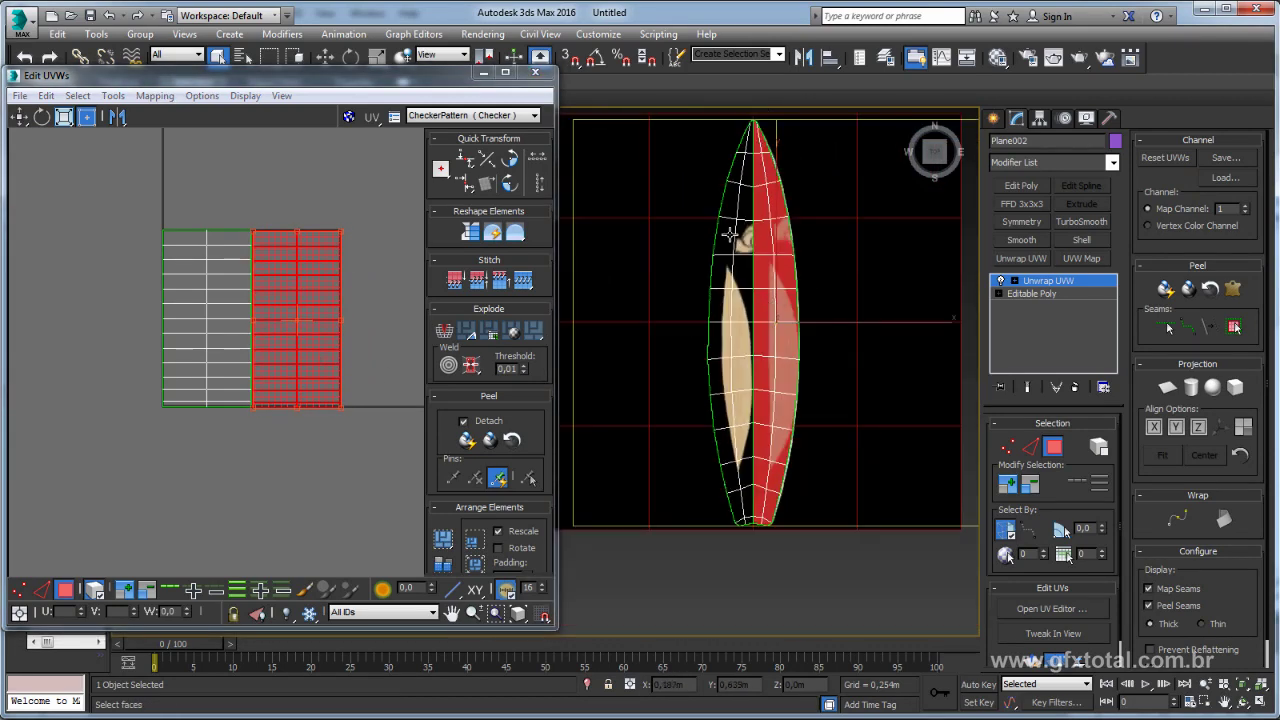
scroll(731, 234, "up", 1)
scroll(714, 330, "down", 1)
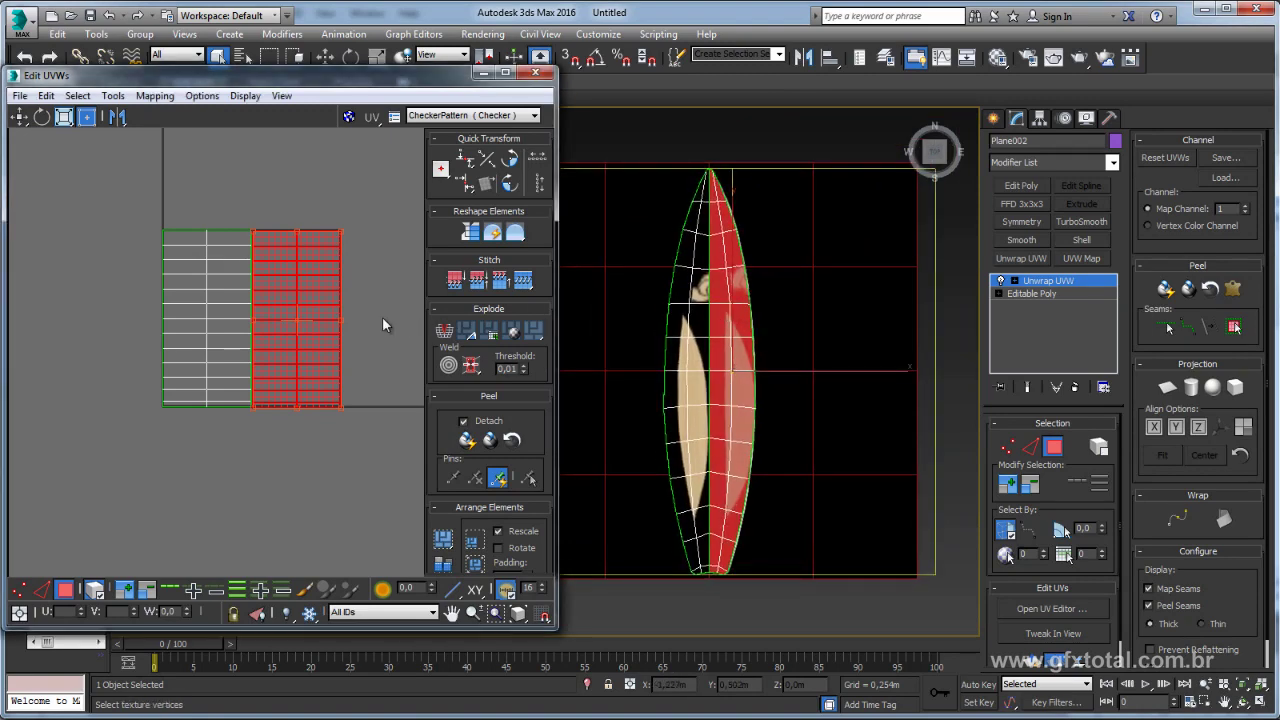
mouse_move(300, 338)
left_mouse_down()
mouse_move(288, 348)
mouse_move(326, 320)
mouse_move(290, 305)
mouse_move(312, 363)
mouse_move(313, 328)
mouse_move(342, 346)
left_mouse_up()
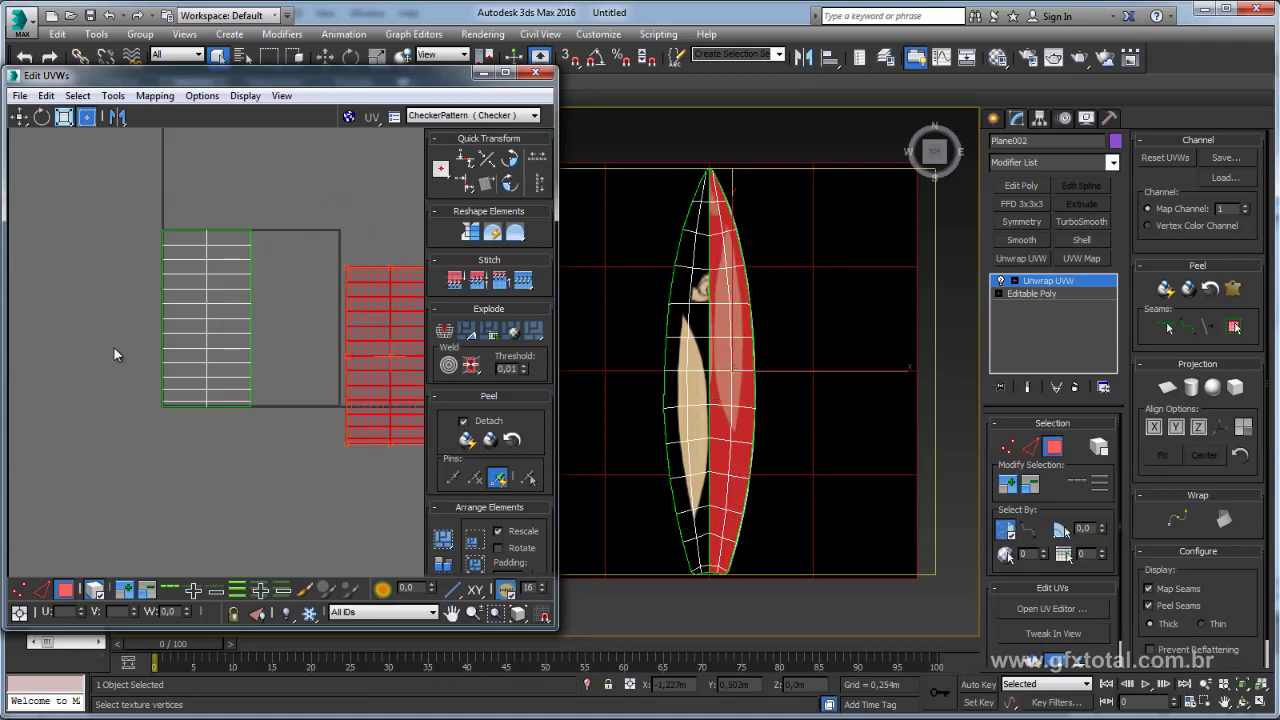
left_click_drag(235, 328, 147, 342)
Set Map #2 (textura.jpg) as the UV editor background and turn Show Map back on.
left_click(459, 117)
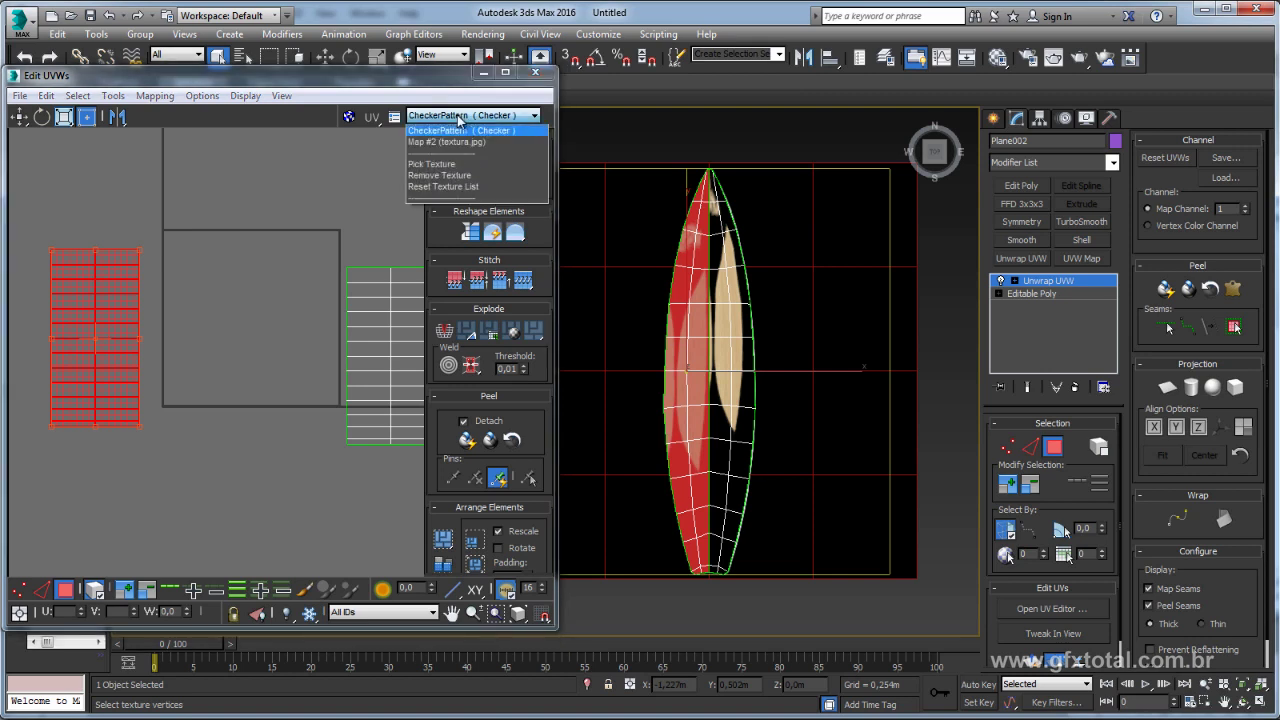
left_click(458, 117)
left_click(454, 117)
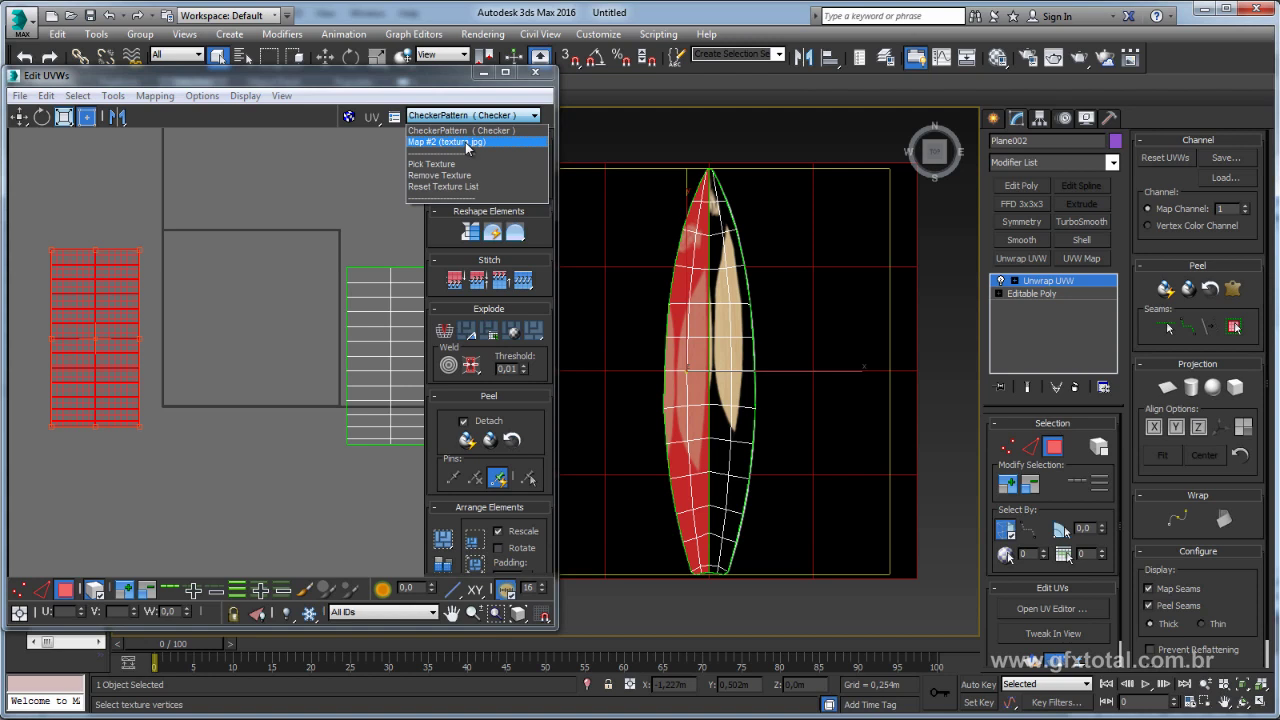
left_click(467, 143)
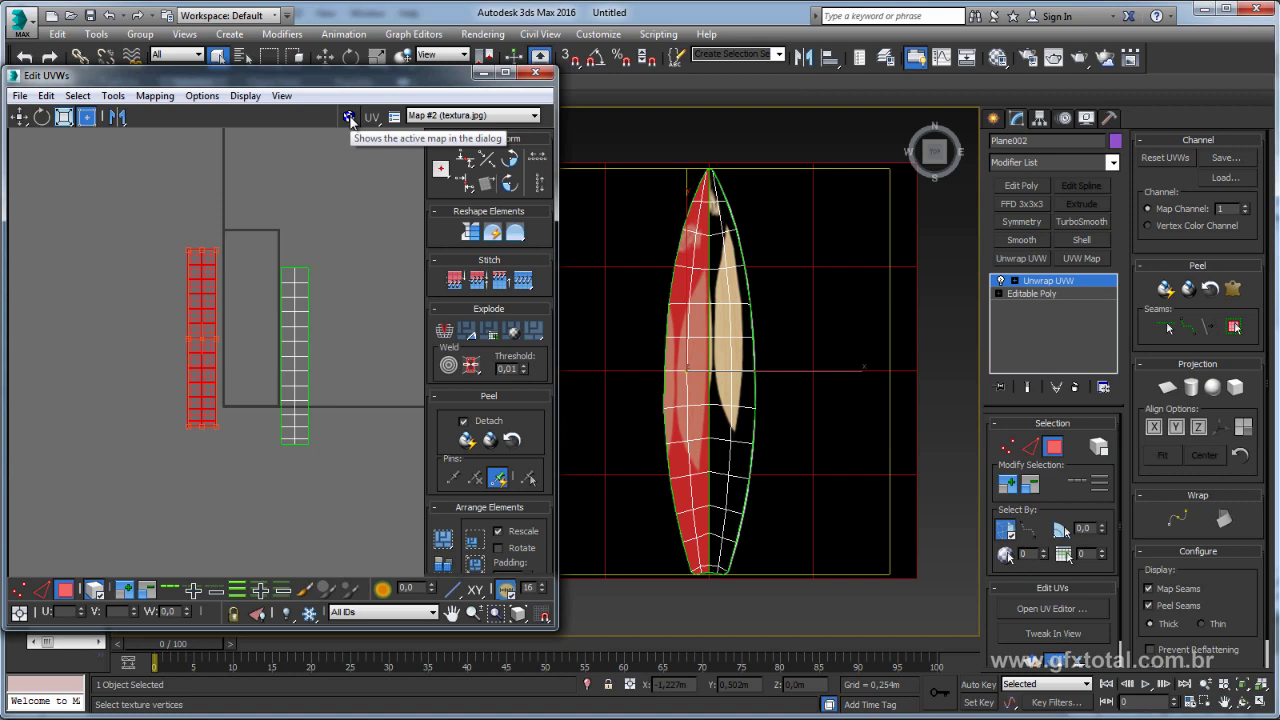
left_click(350, 120)
scroll(268, 300, "up", 3)
middle_click_drag(268, 242, 268, 372)
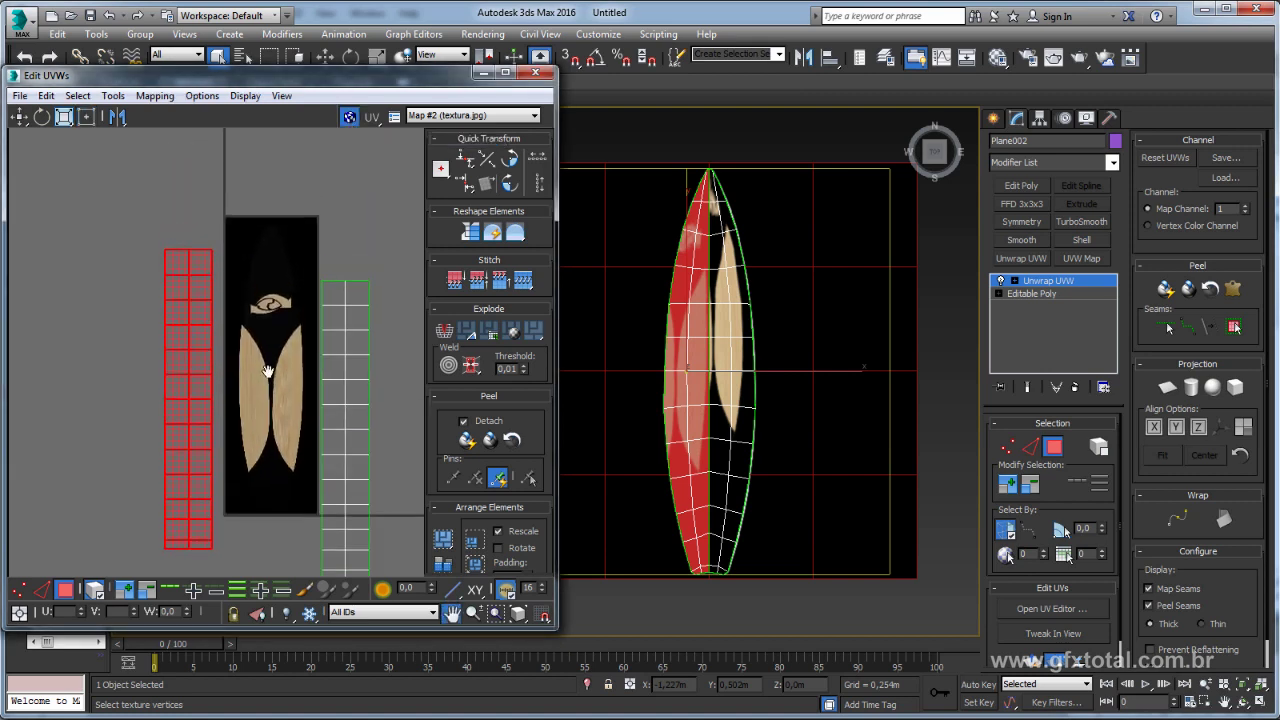
scroll(260, 400, "down", 1)
scroll(258, 325, "down", 1)
Move both UV halves over the textura.jpg texture area.
scroll(275, 243, "down", 1)
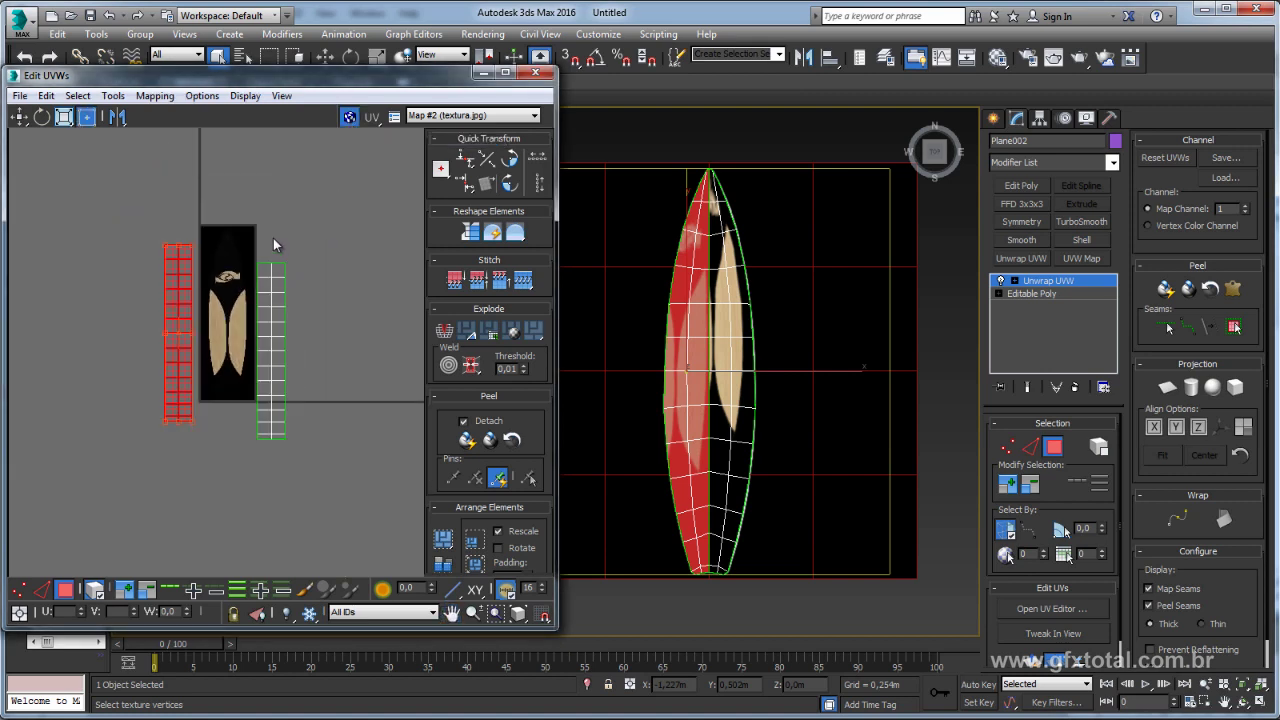
scroll(246, 196, "up", 1)
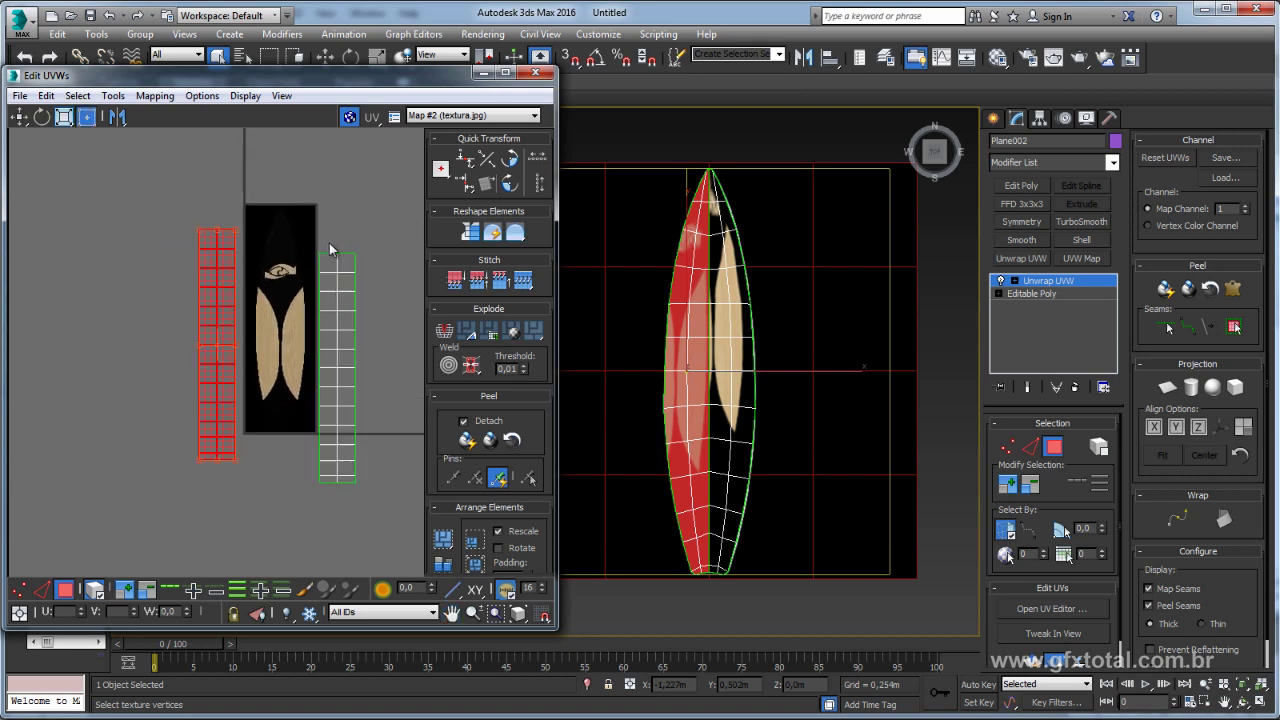
scroll(236, 322, "up", 1)
left_click_drag(206, 322, 236, 312)
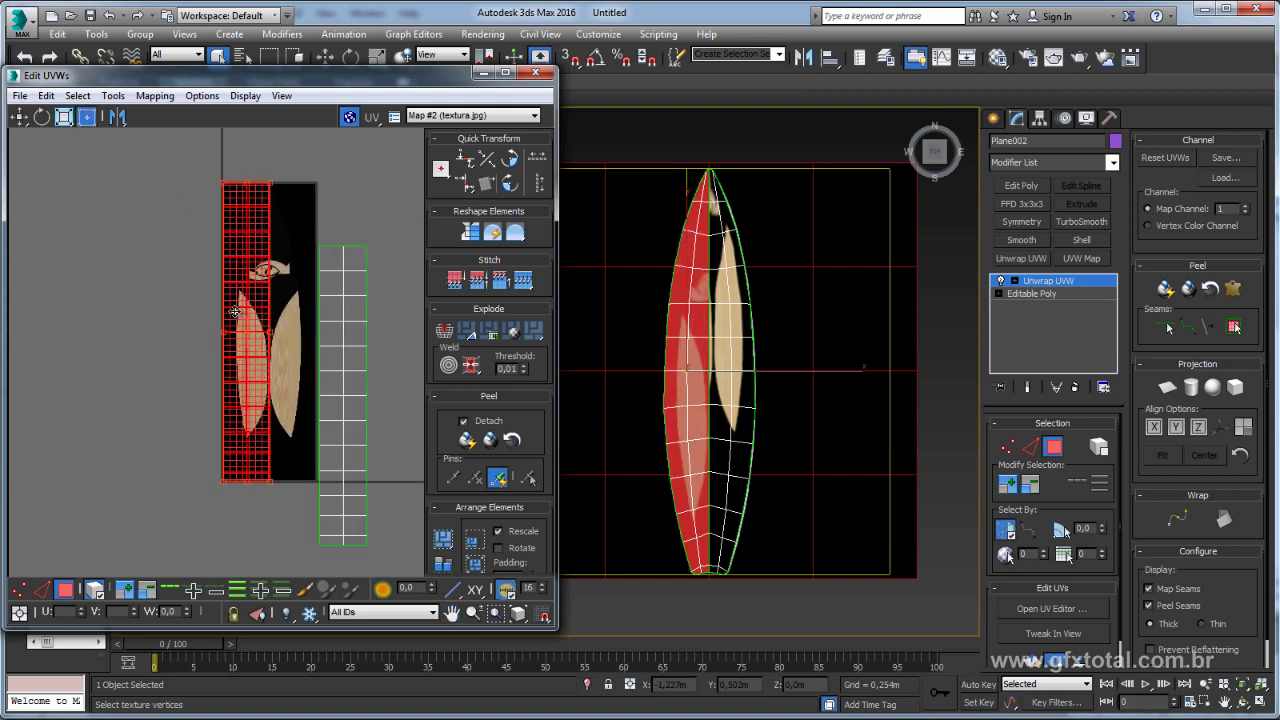
left_click(326, 356)
mouse_move(357, 405)
left_mouse_down()
mouse_move(318, 342)
mouse_move(303, 342)
left_mouse_up()
Mirror the selected UV half vertically to match the other half's design.
scroll(722, 369, "up", 3)
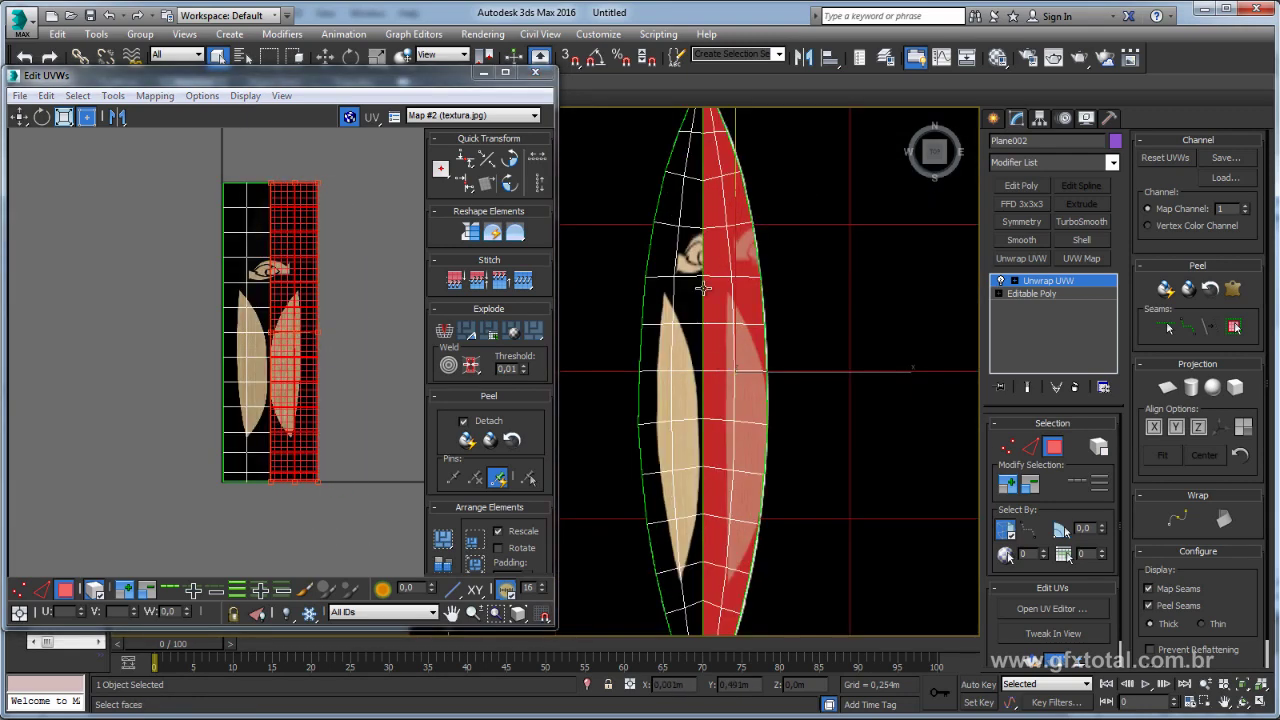
scroll(730, 300, "up", 2)
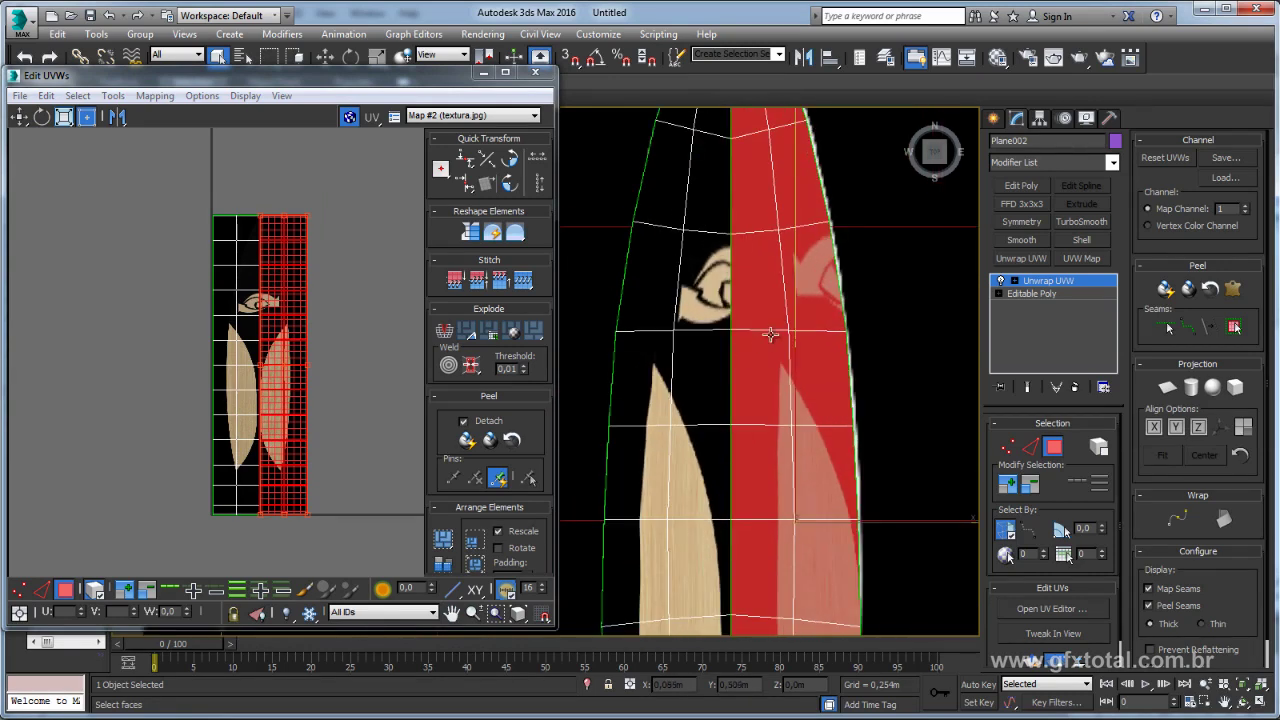
scroll(766, 334, "up", 1)
scroll(272, 297, "up", 2)
scroll(272, 297, "up", 1)
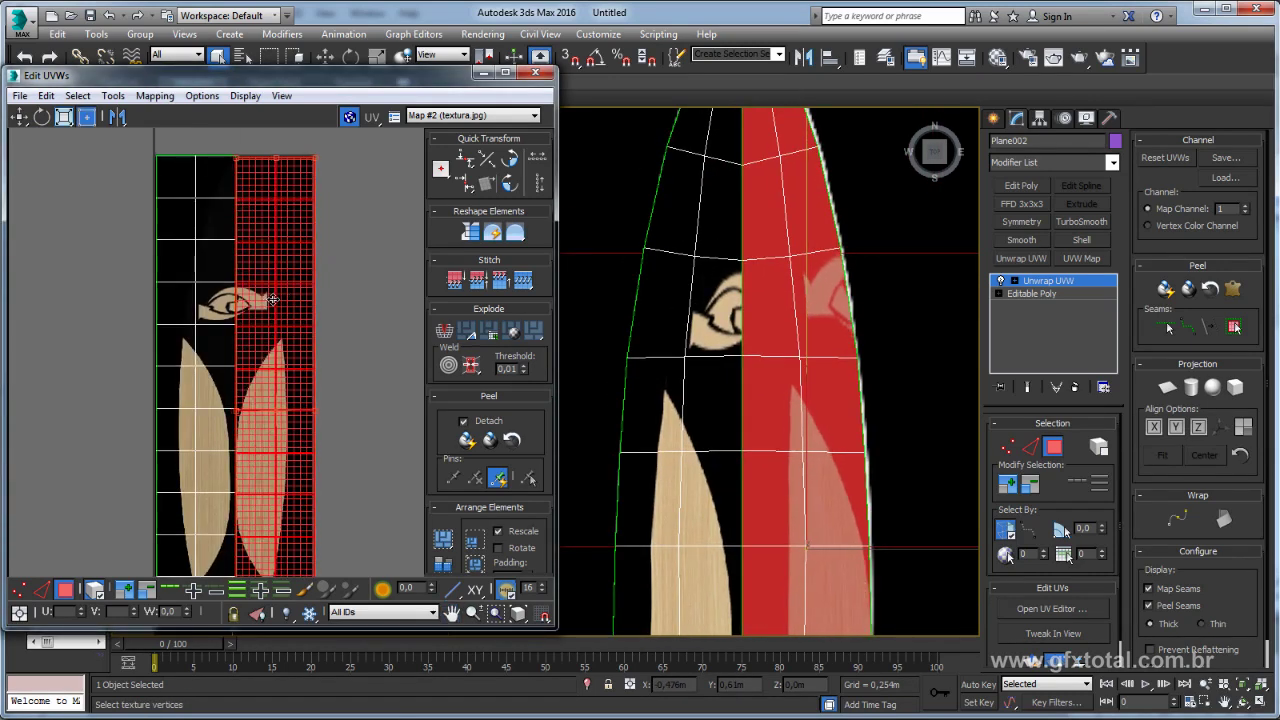
middle_click_drag(735, 285, 748, 248)
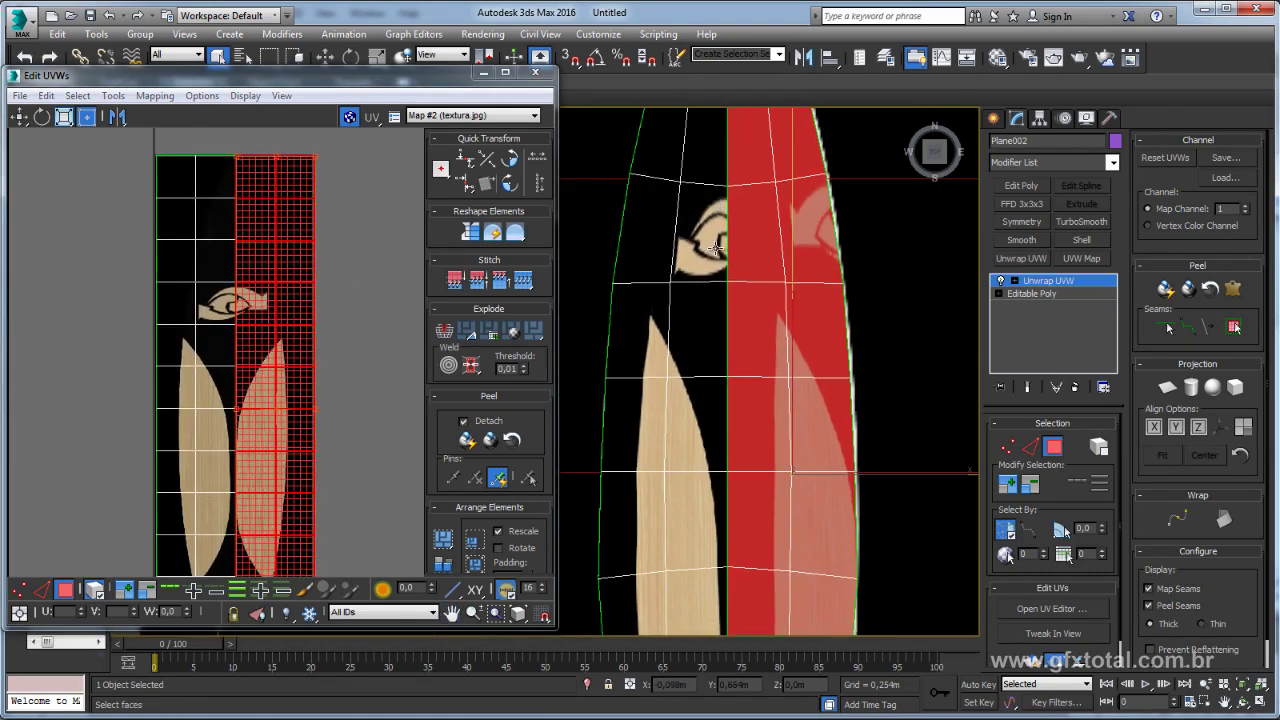
left_click(118, 118)
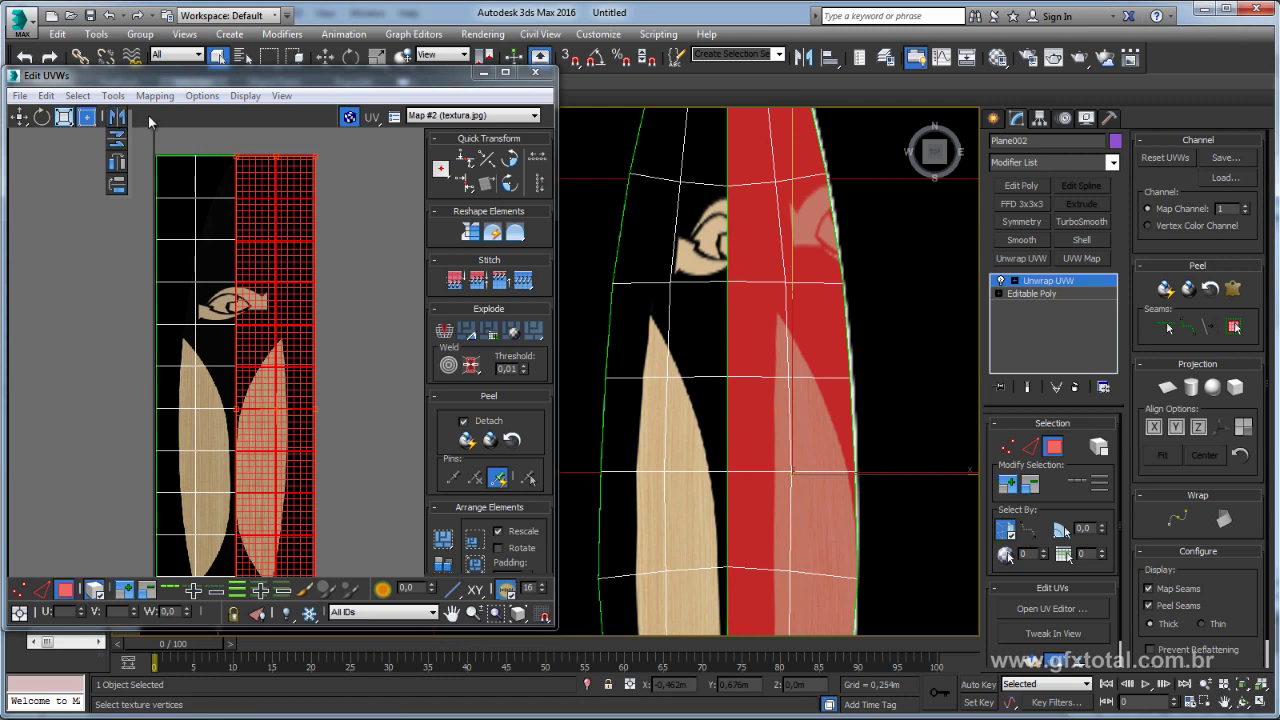
left_click(118, 119)
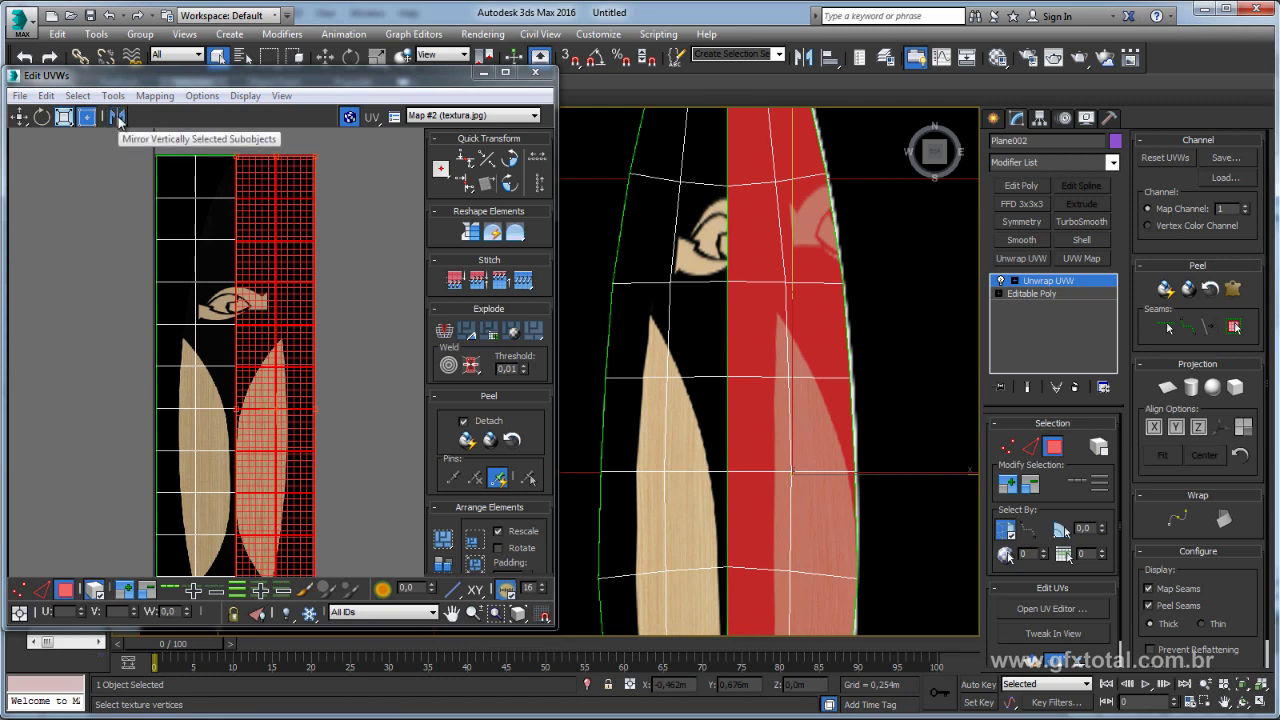
left_click(118, 118)
scroll(716, 300, "down", 3)
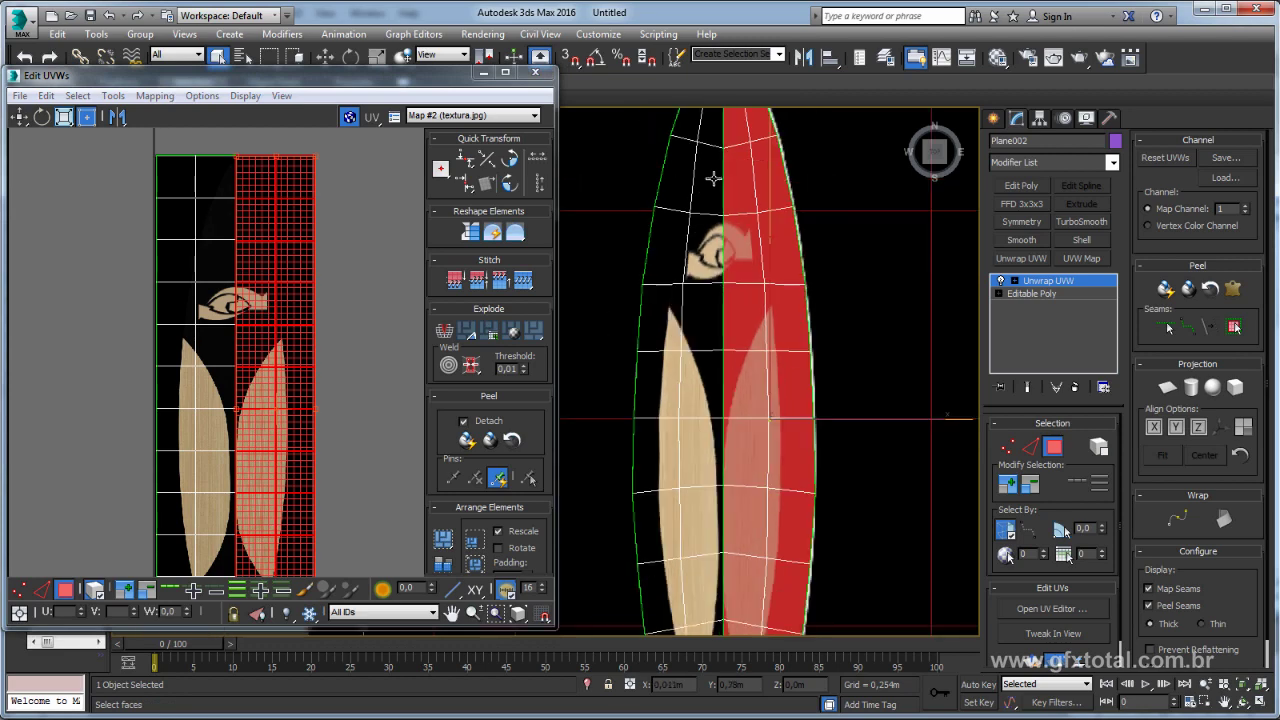
scroll(285, 376, "down", 2)
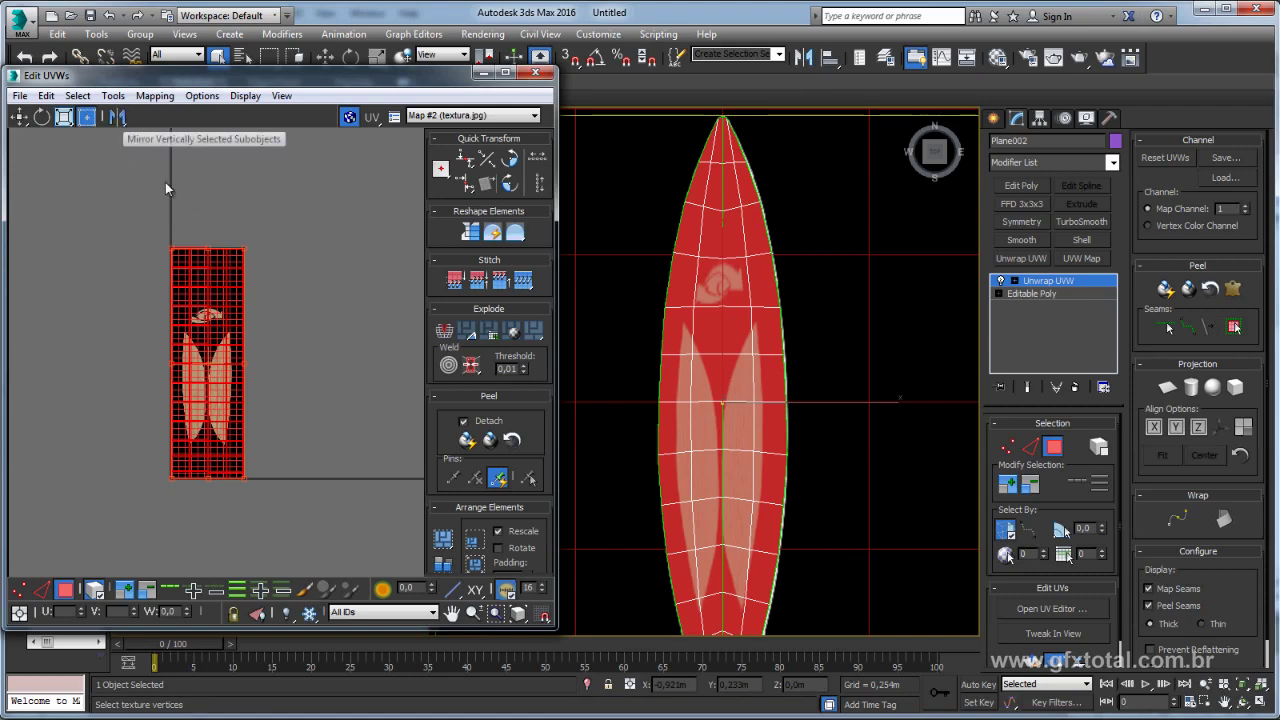
Shrink the UV strip over the texture by dragging a freeform gizmo corner.
left_click_drag(245, 250, 214, 328)
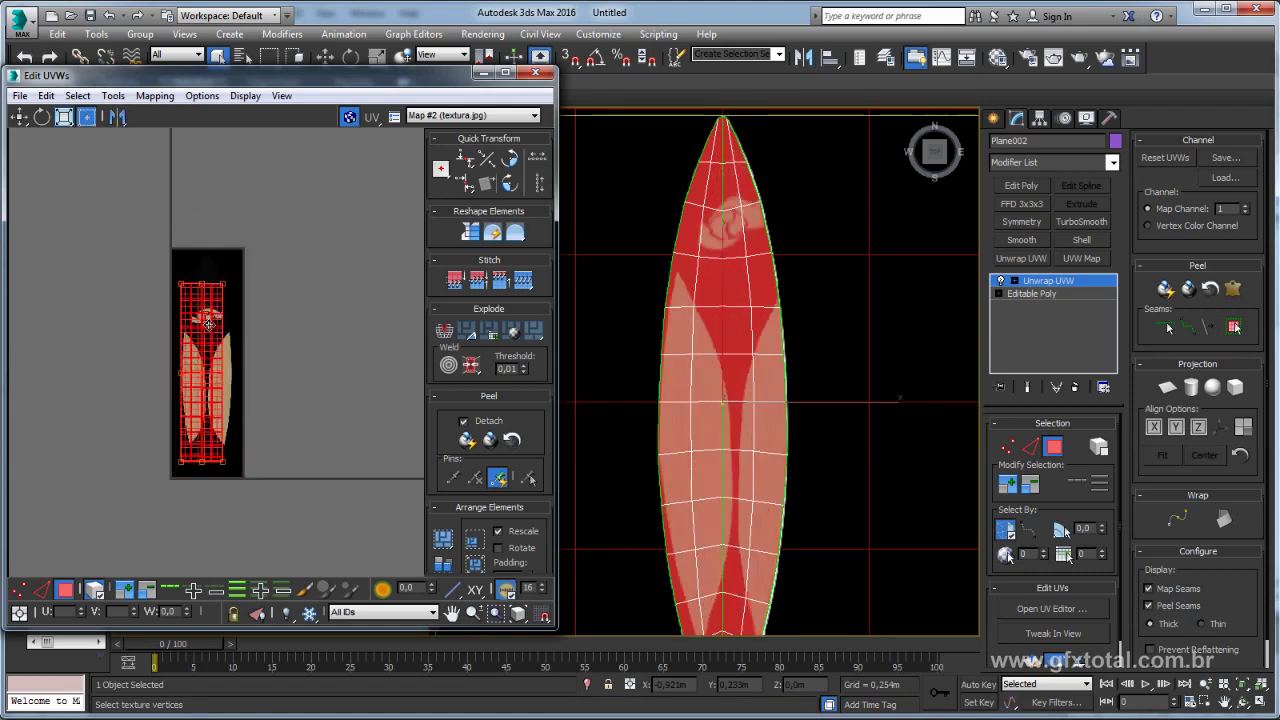
middle_click_drag(214, 328, 230, 272)
scroll(230, 272, "up", 4)
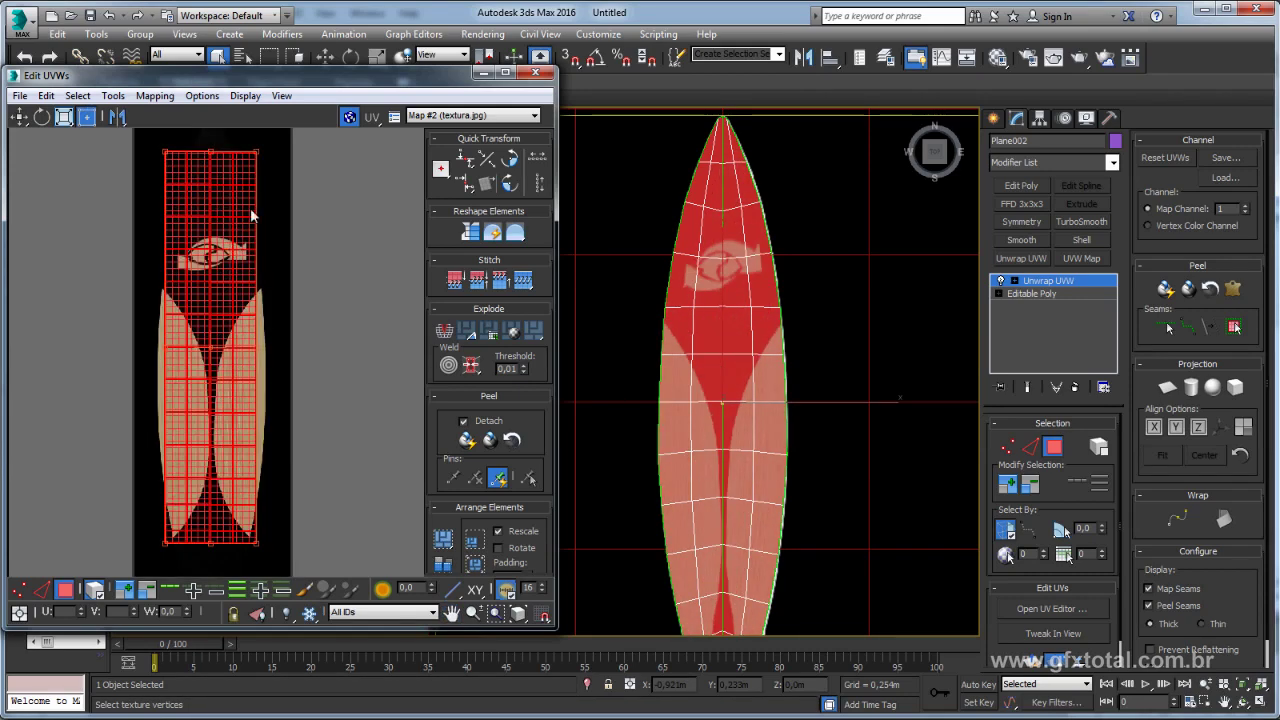
middle_click_drag(251, 215, 271, 223)
Stretch the UV strip from its corners to cover more texture, checking the viewport result.
left_click_drag(278, 157, 289, 190)
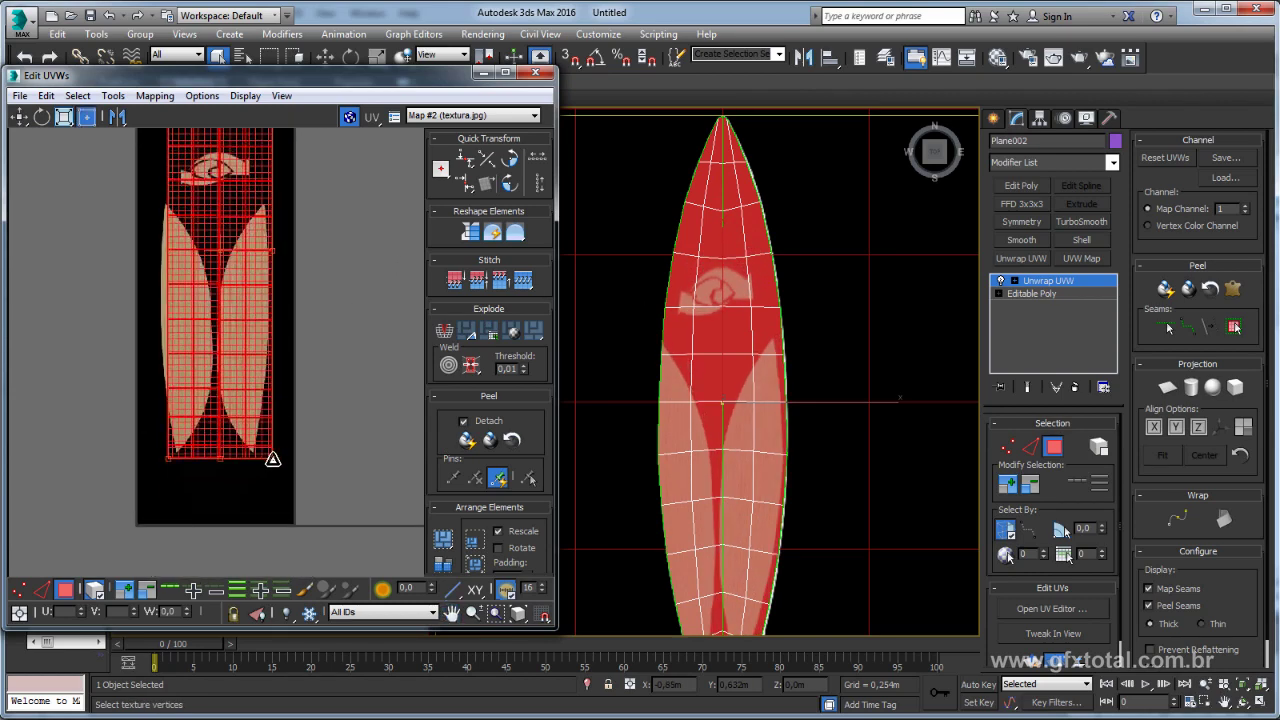
left_click_drag(271, 451, 279, 493)
middle_click_drag(279, 493, 305, 437)
scroll(740, 385, "down", 3)
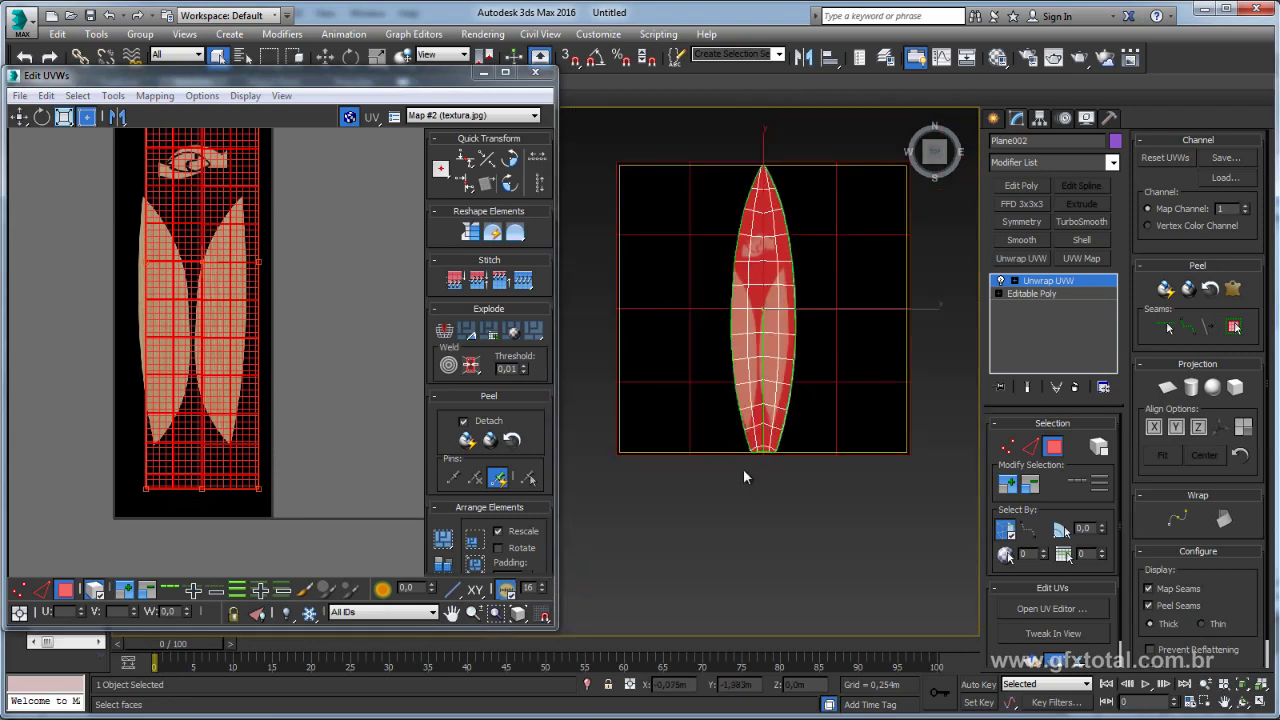
scroll(361, 327, "down", 4)
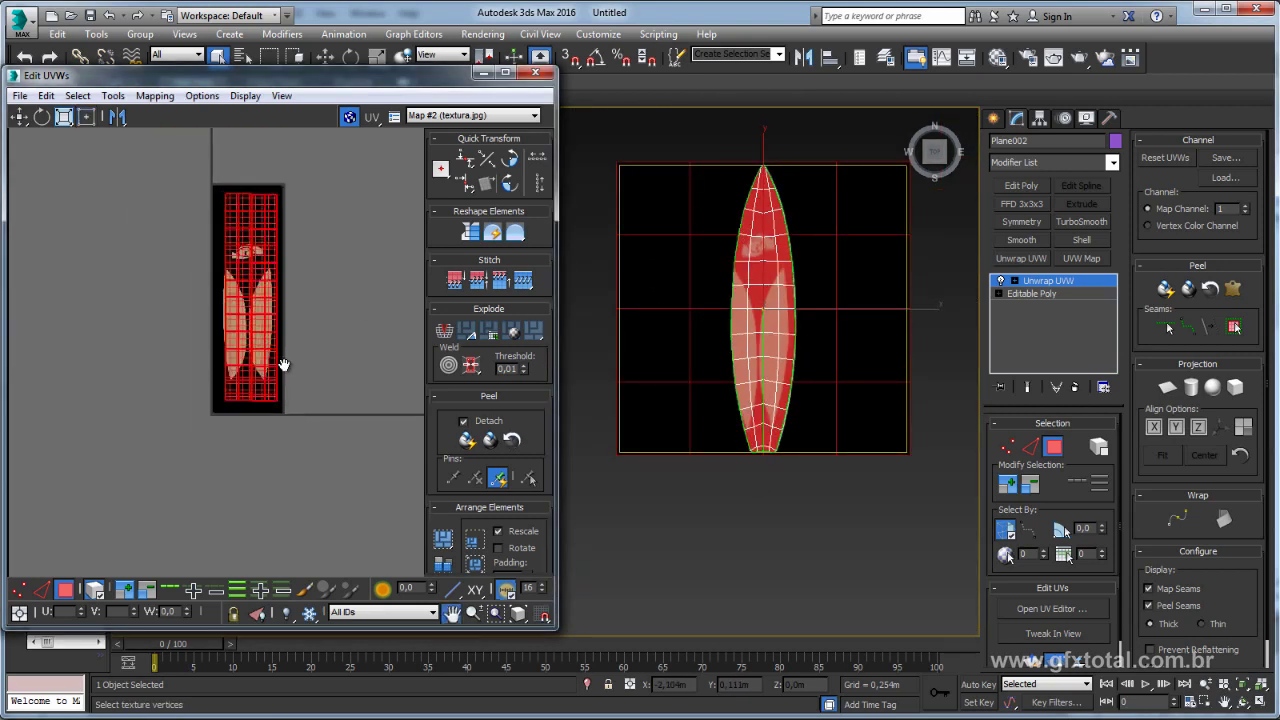
scroll(286, 363, "down", 2)
left_click_drag(547, 437, 533, 307)
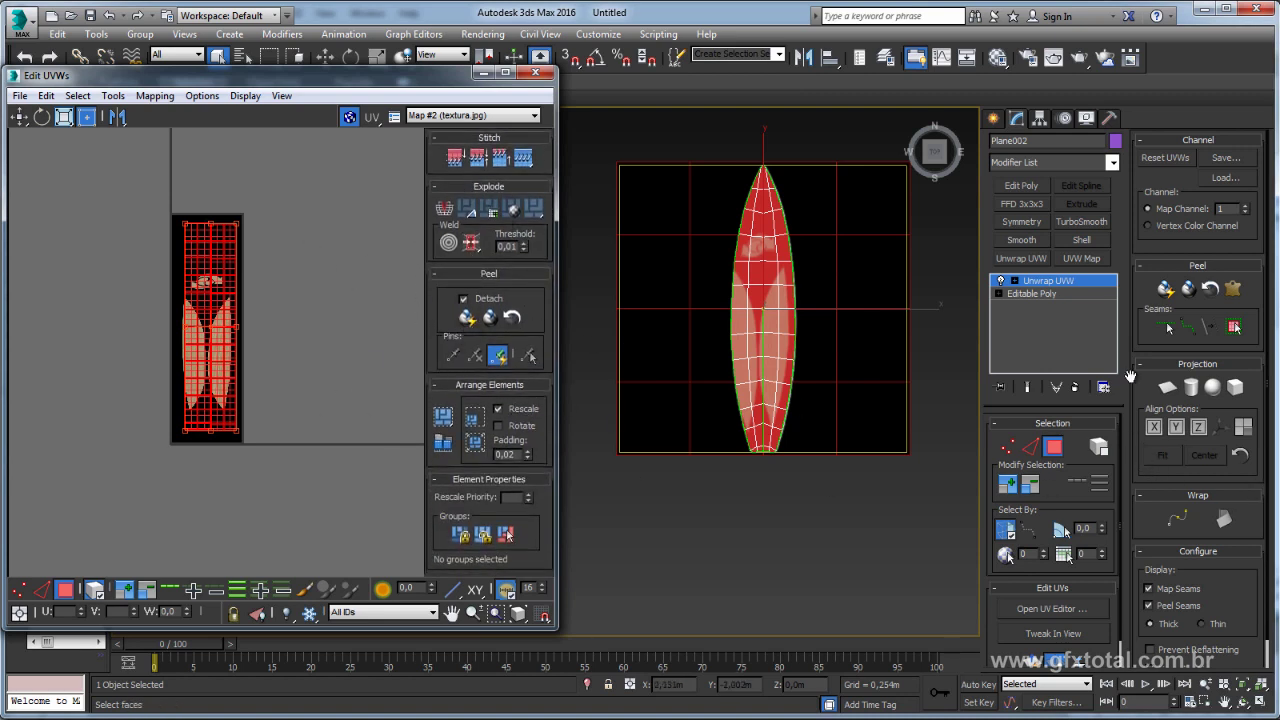
mouse_move(1132, 233)
left_mouse_down()
mouse_move(1130, 204)
mouse_move(1131, 284)
mouse_move(1141, 236)
left_mouse_up()
left_click_drag(1107, 501, 1106, 472)
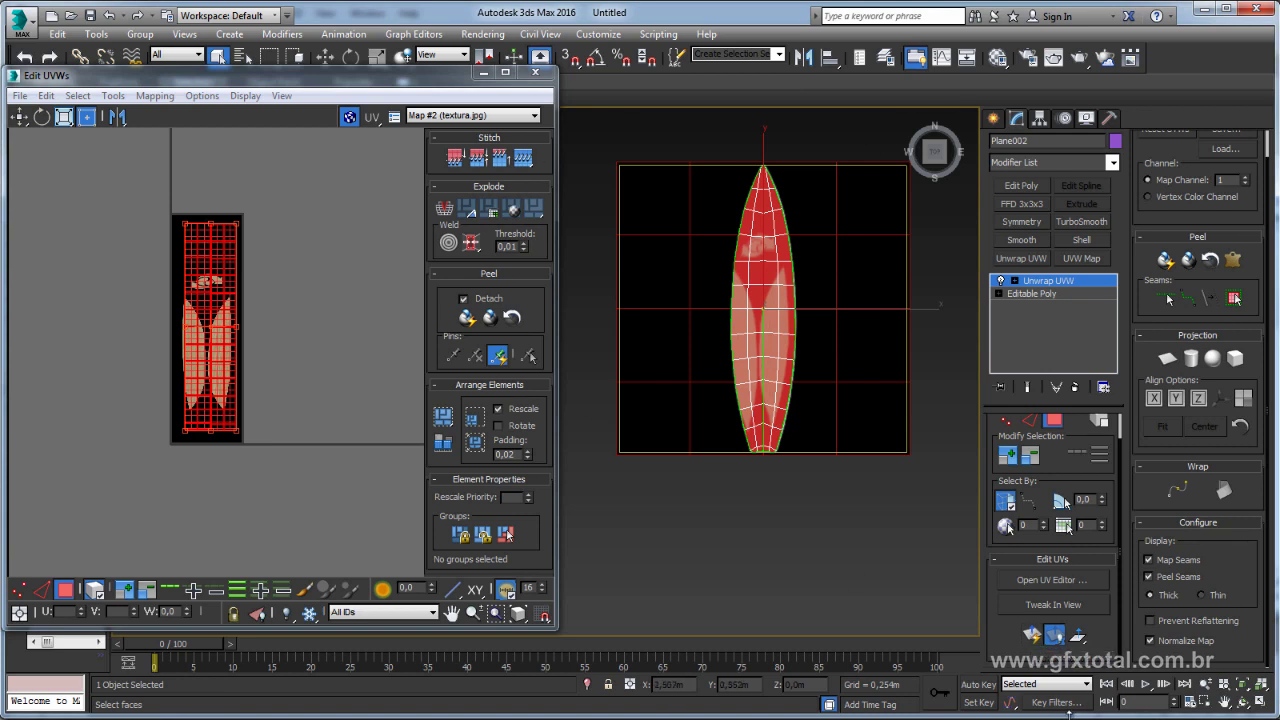
Replace the board's UVs with a quick planar map projection.
left_click(1031, 636)
middle_click_drag(297, 357, 382, 357)
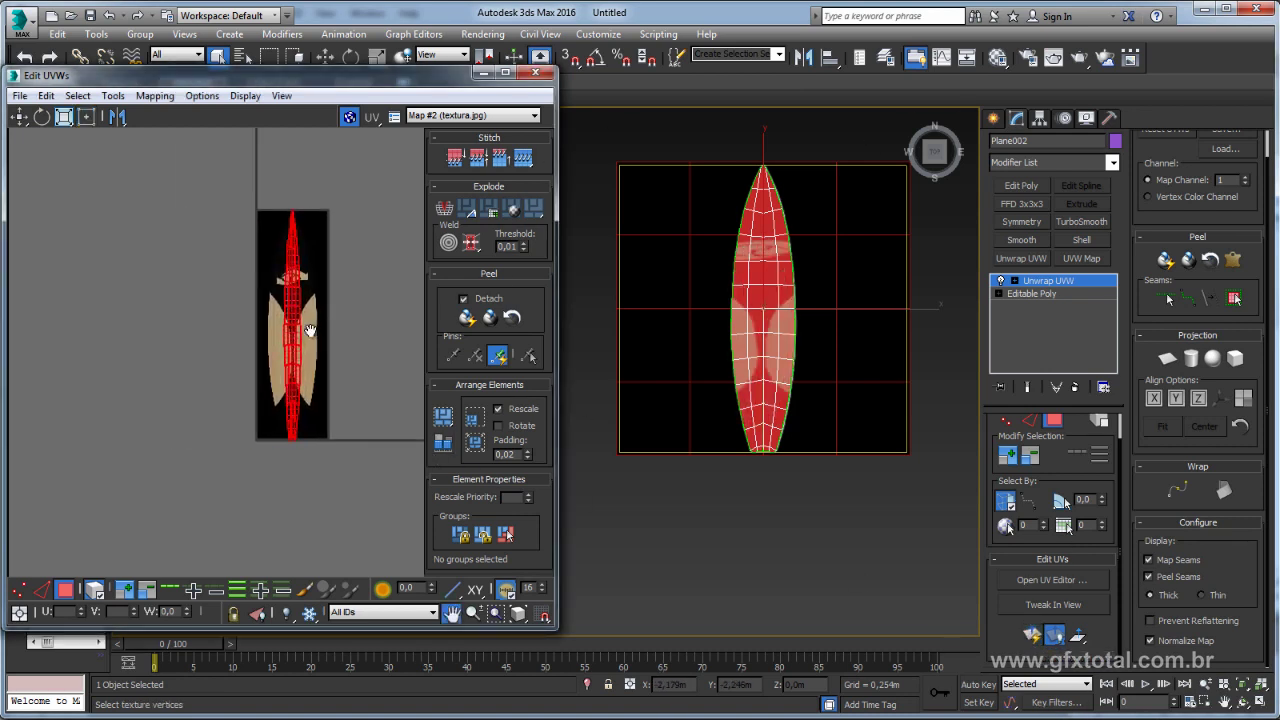
scroll(334, 405, "up", 4)
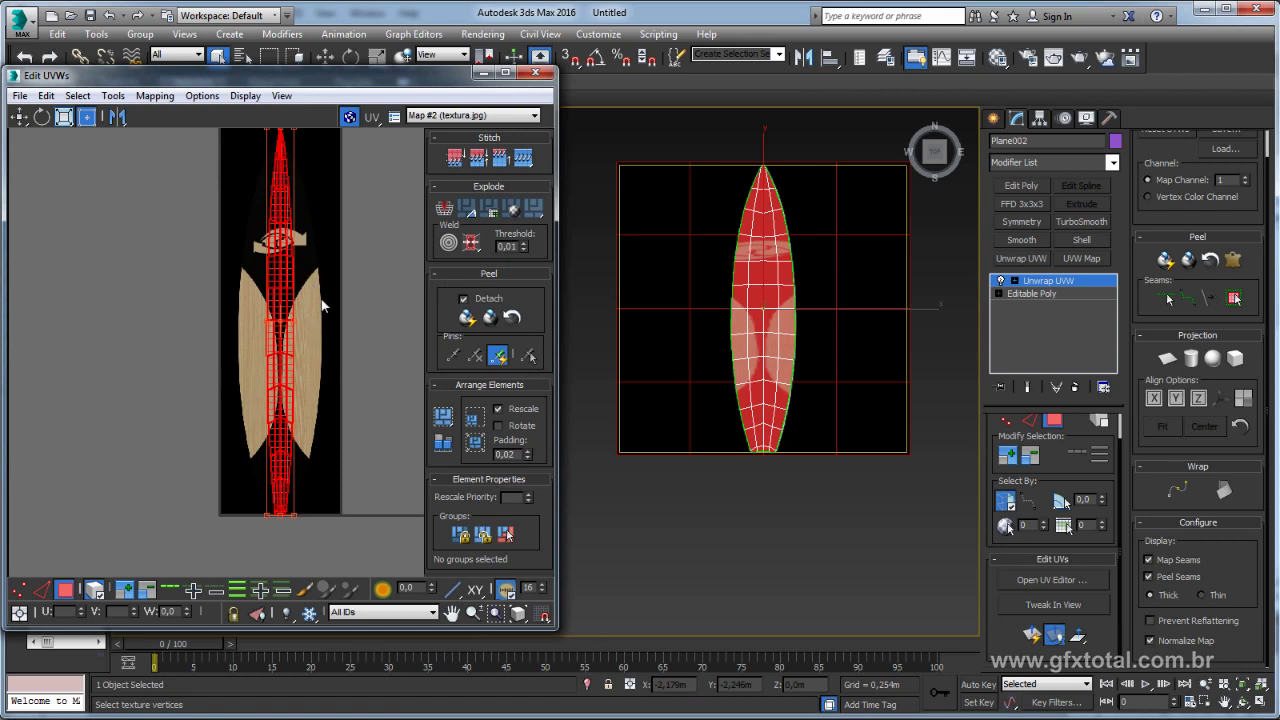
scroll(322, 305, "down", 2)
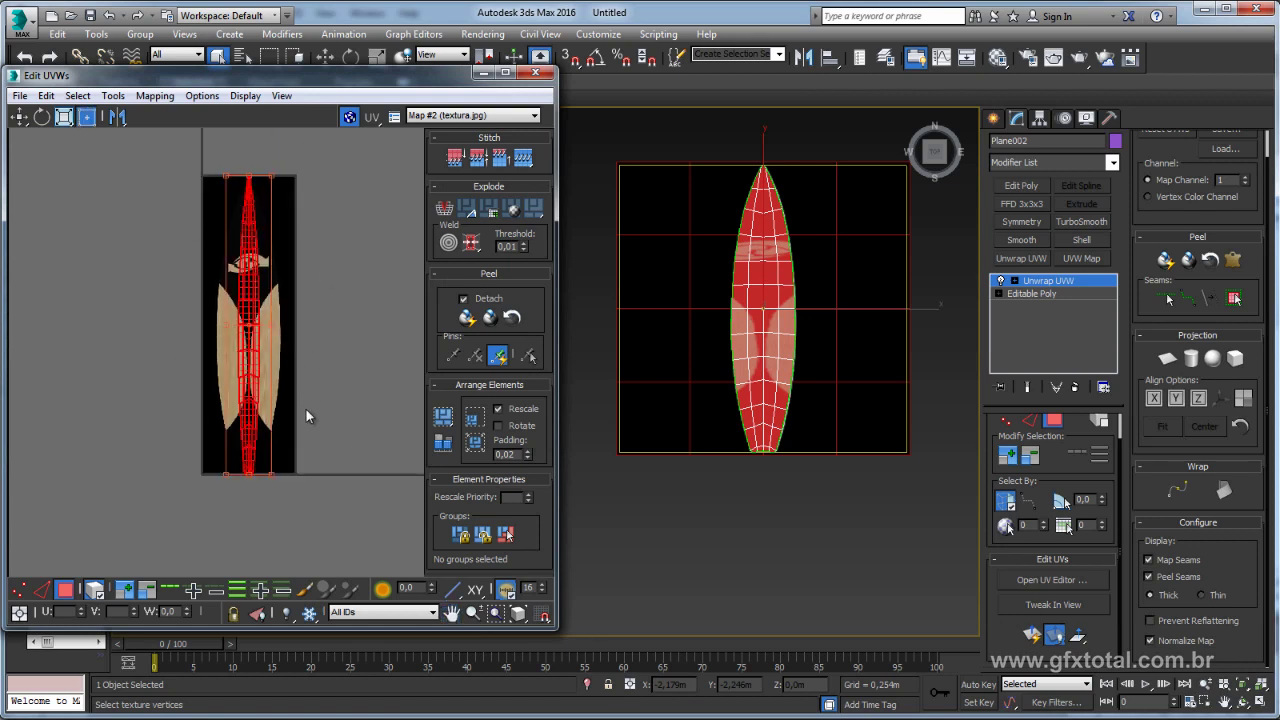
Try the X and Y axis options for the quick planar projection.
left_click(1077, 637)
left_click_drag(1077, 637, 1077, 570)
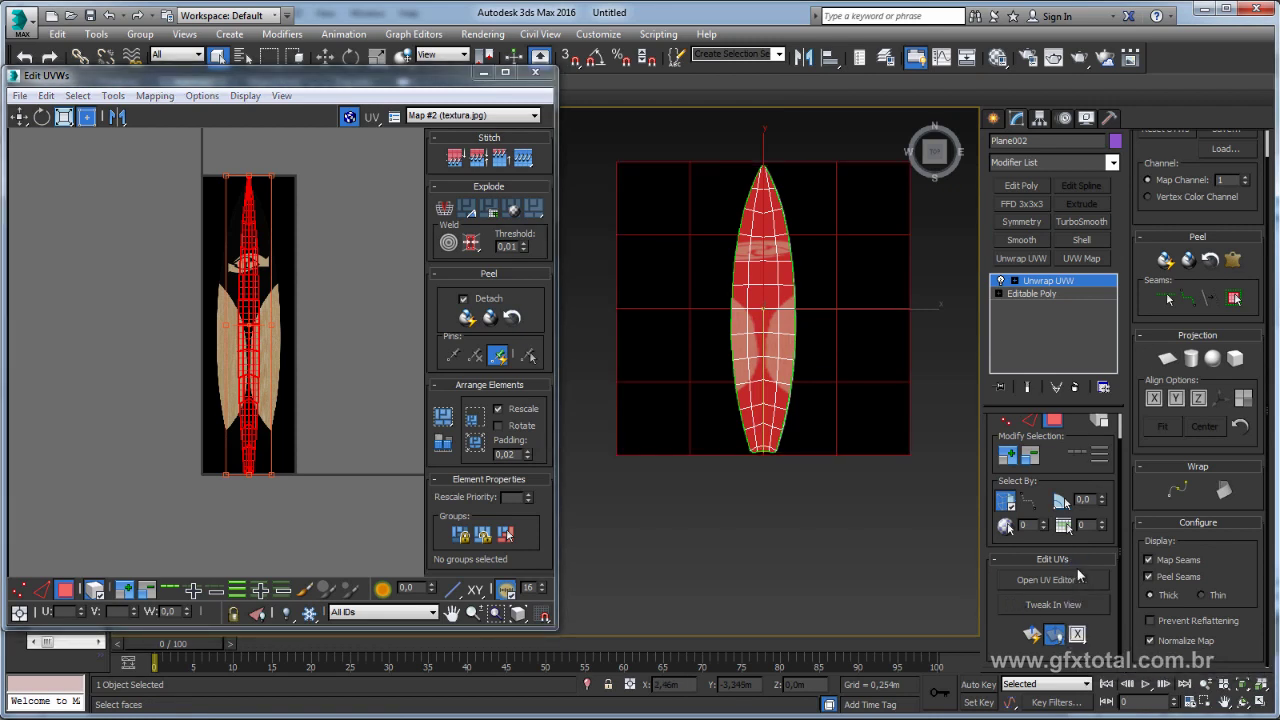
left_click(342, 458)
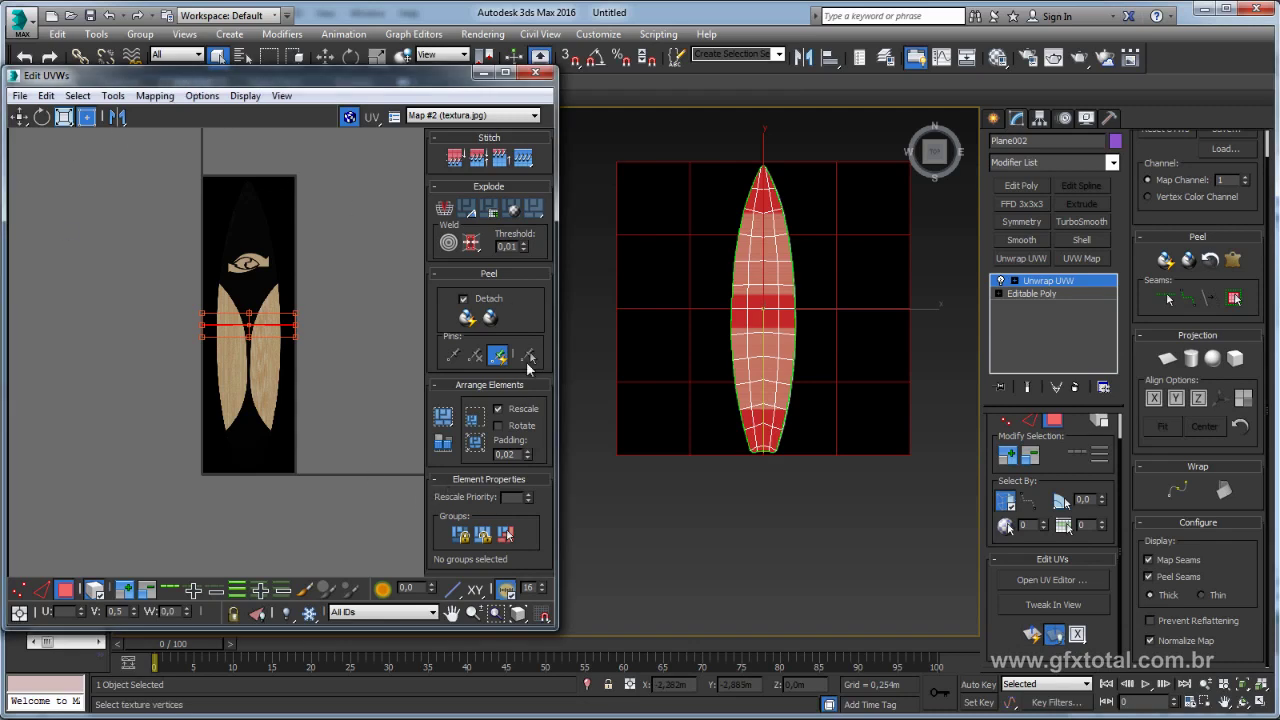
left_click_drag(1078, 637, 1078, 660)
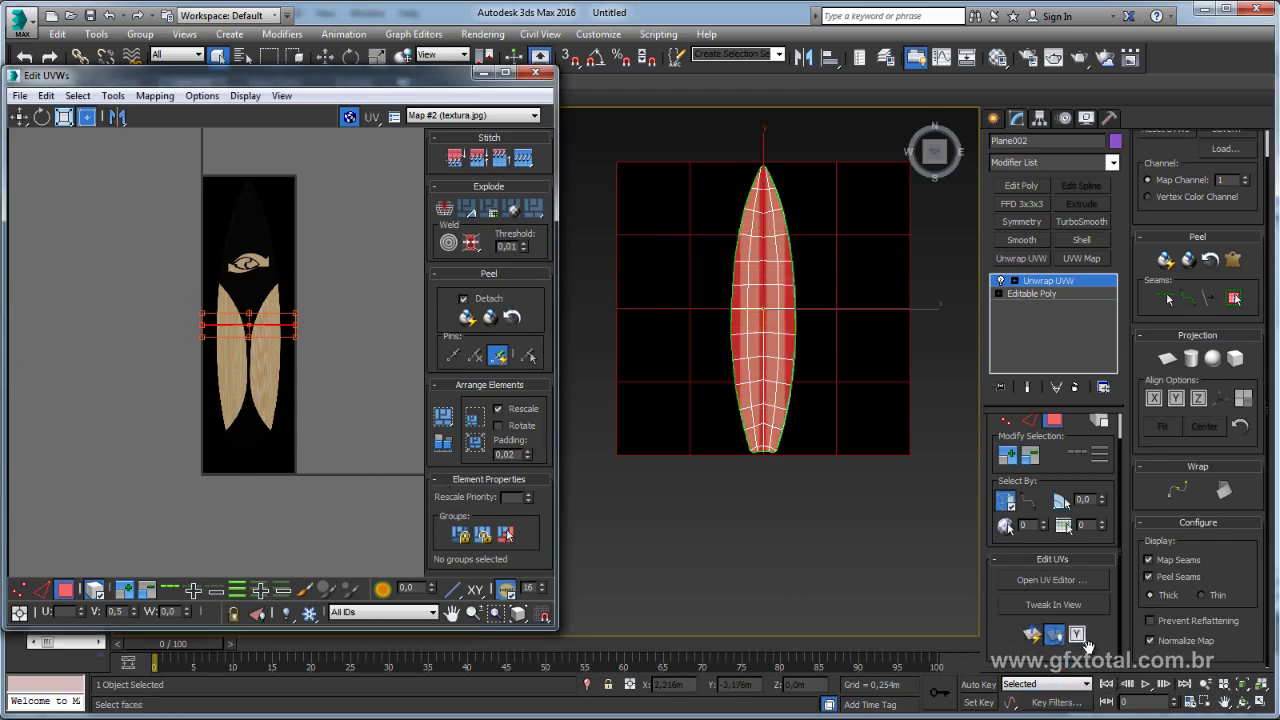
left_click_drag(1078, 637, 1078, 658)
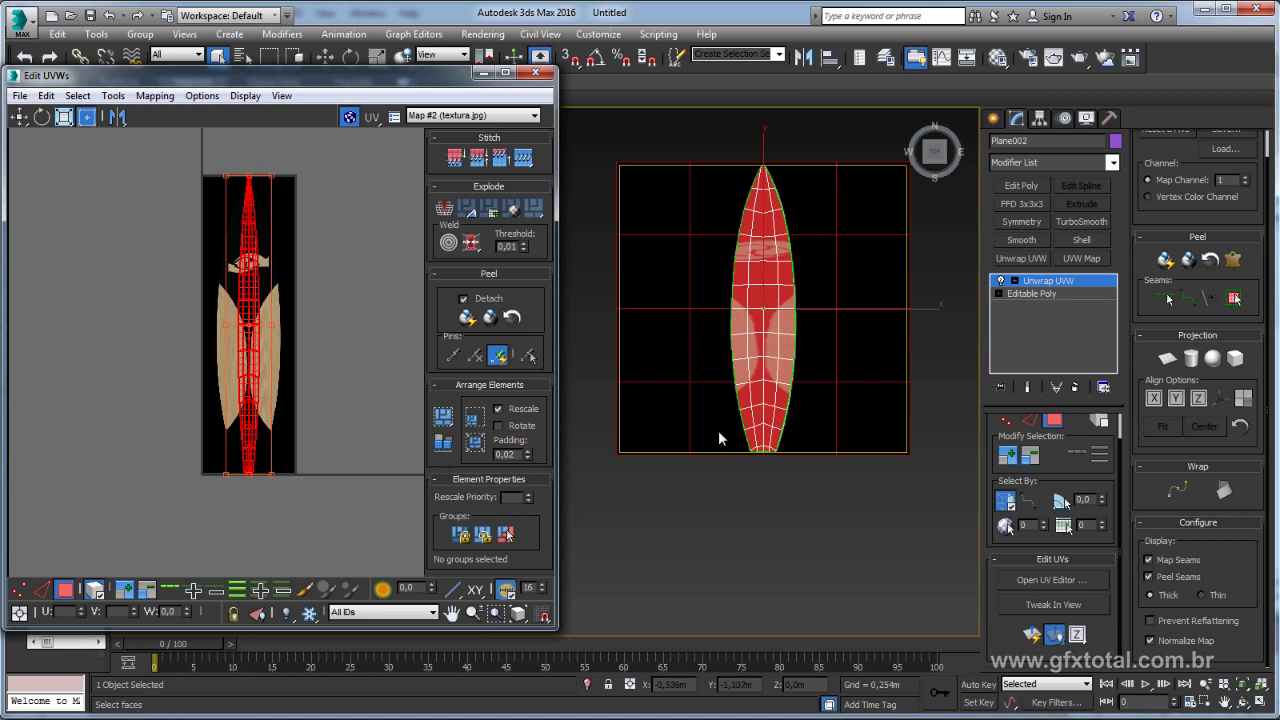
scroll(300, 300, "up", 2)
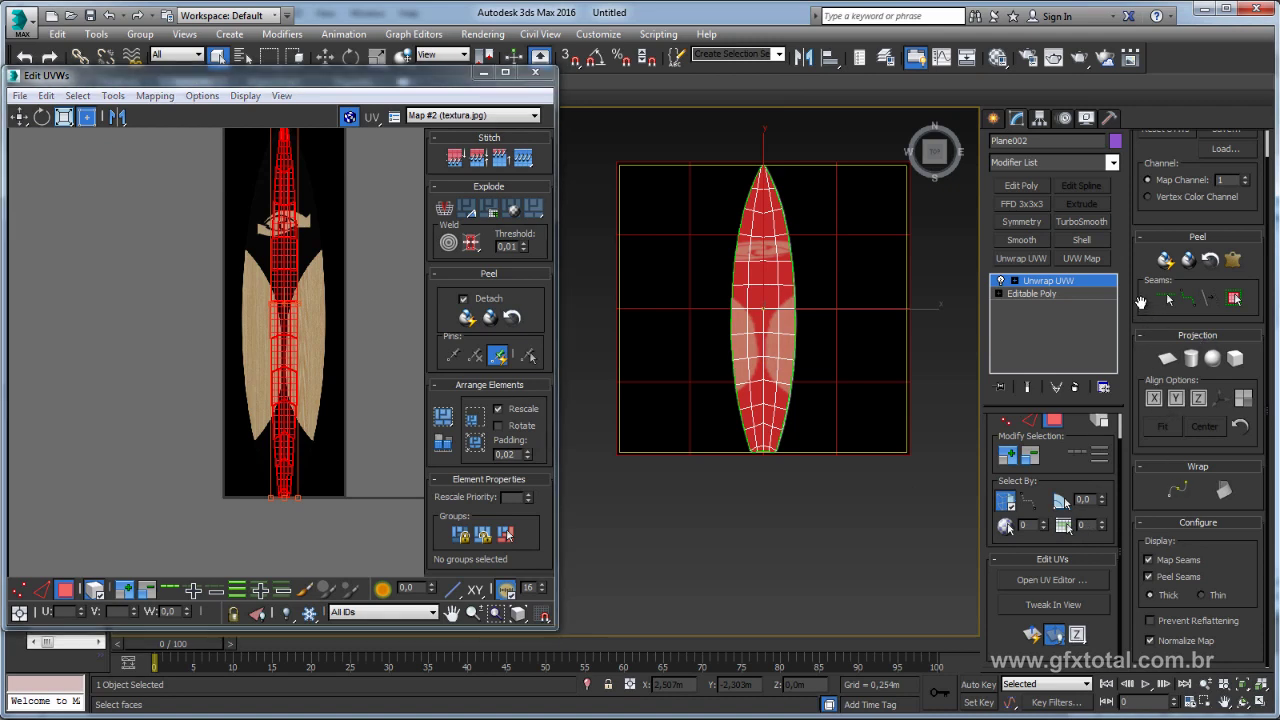
left_click_drag(1141, 302, 1141, 332)
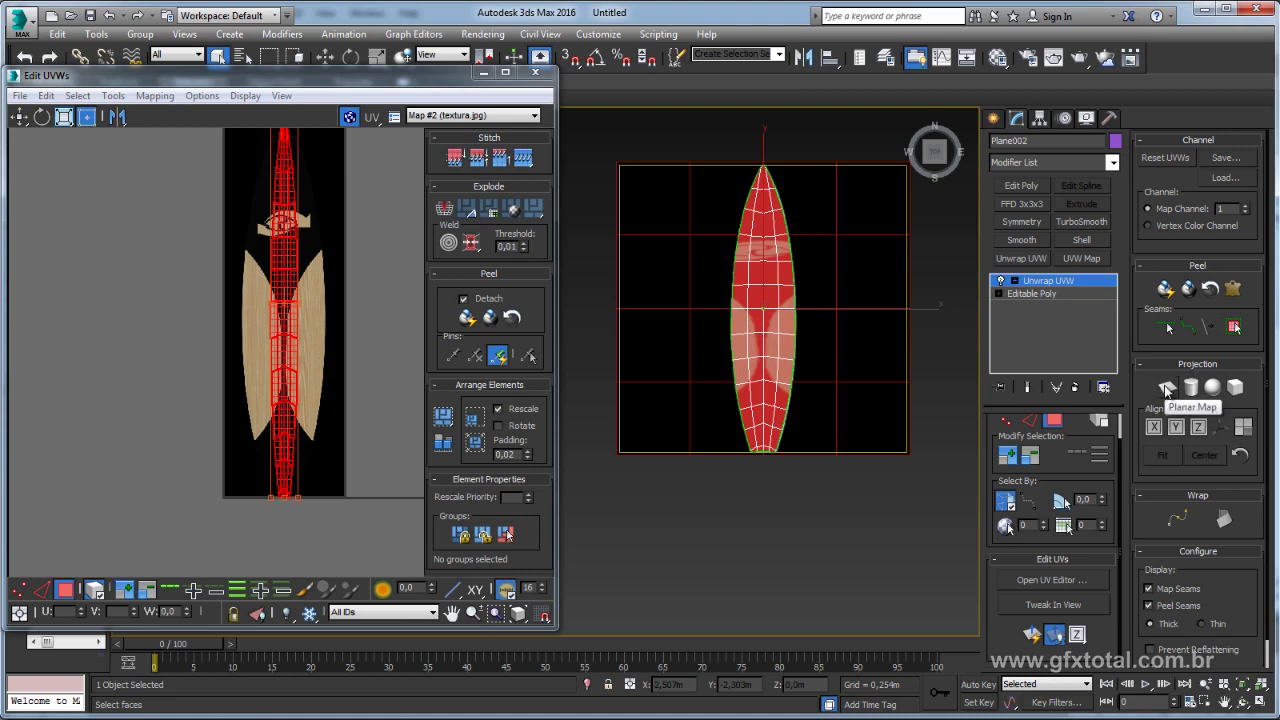
Apply Planar Map to the board's UVs, then turn Planar Map back off.
left_click(1167, 388)
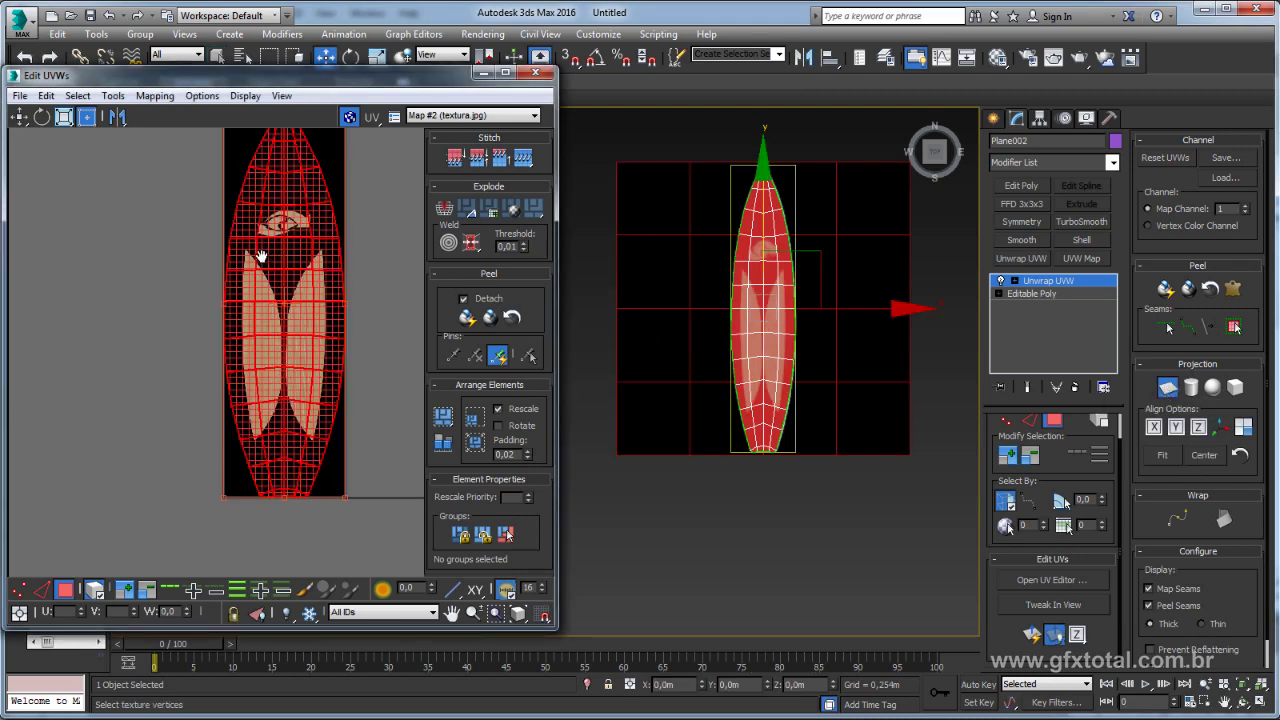
middle_click_drag(257, 251, 223, 320)
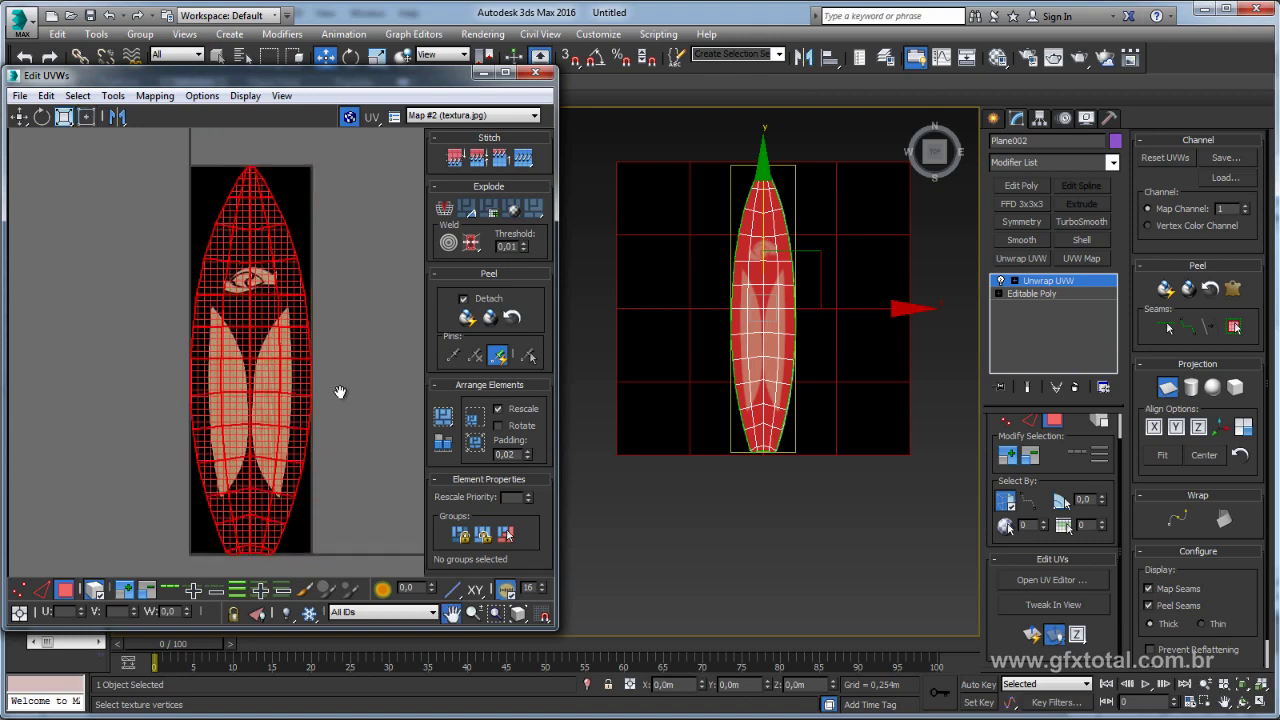
middle_click_drag(337, 391, 359, 332)
scroll(300, 280, "up", 2)
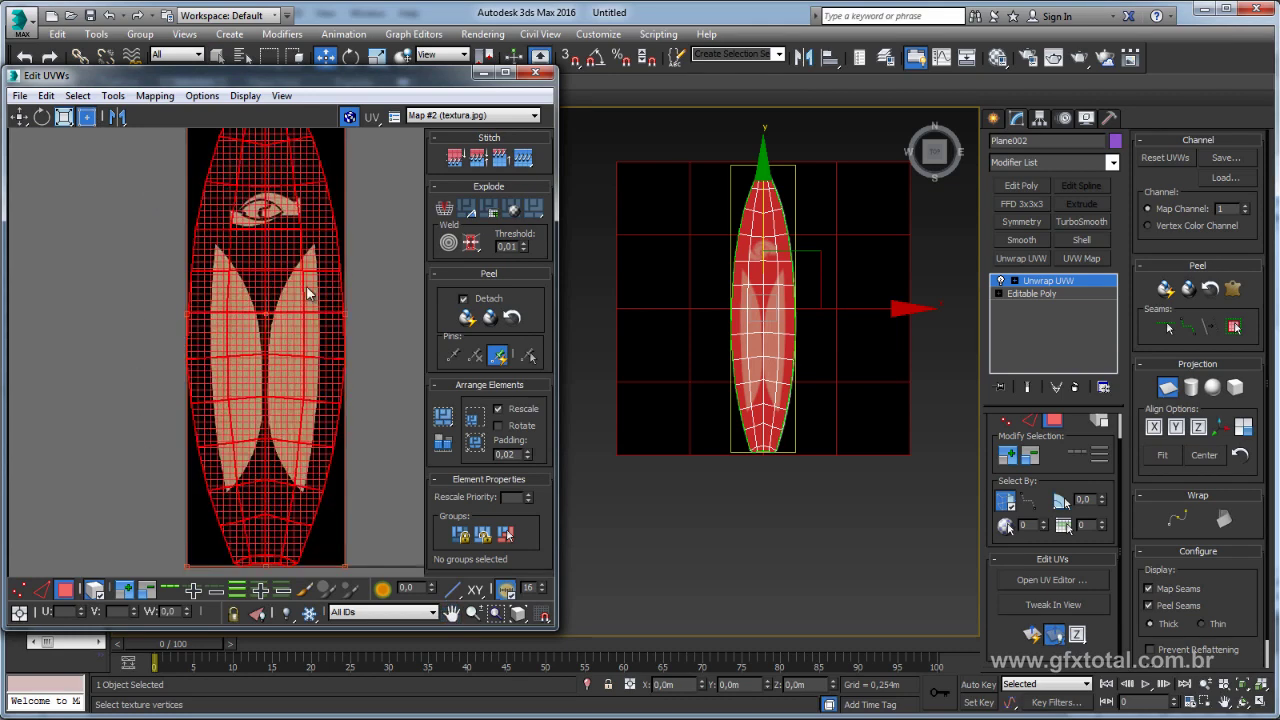
scroll(355, 335, "up", 2)
scroll(362, 310, "up", 2)
scroll(365, 322, "down", 3)
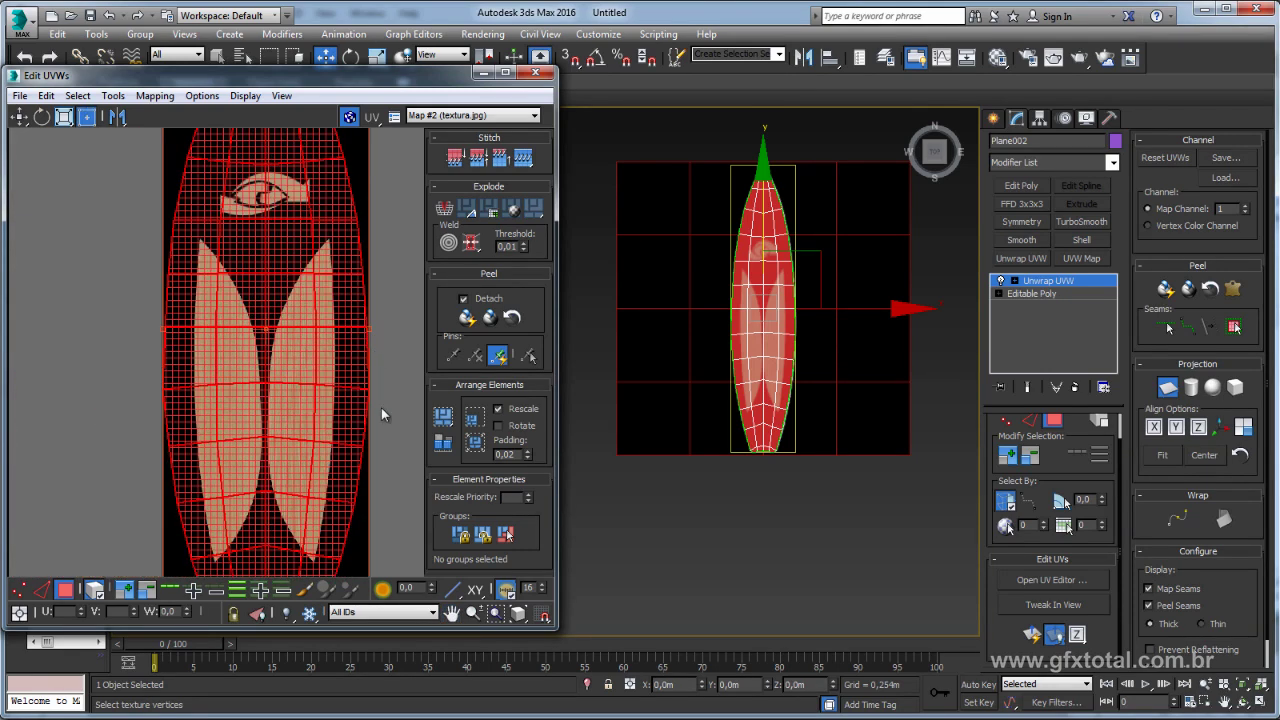
scroll(350, 300, "up", 3)
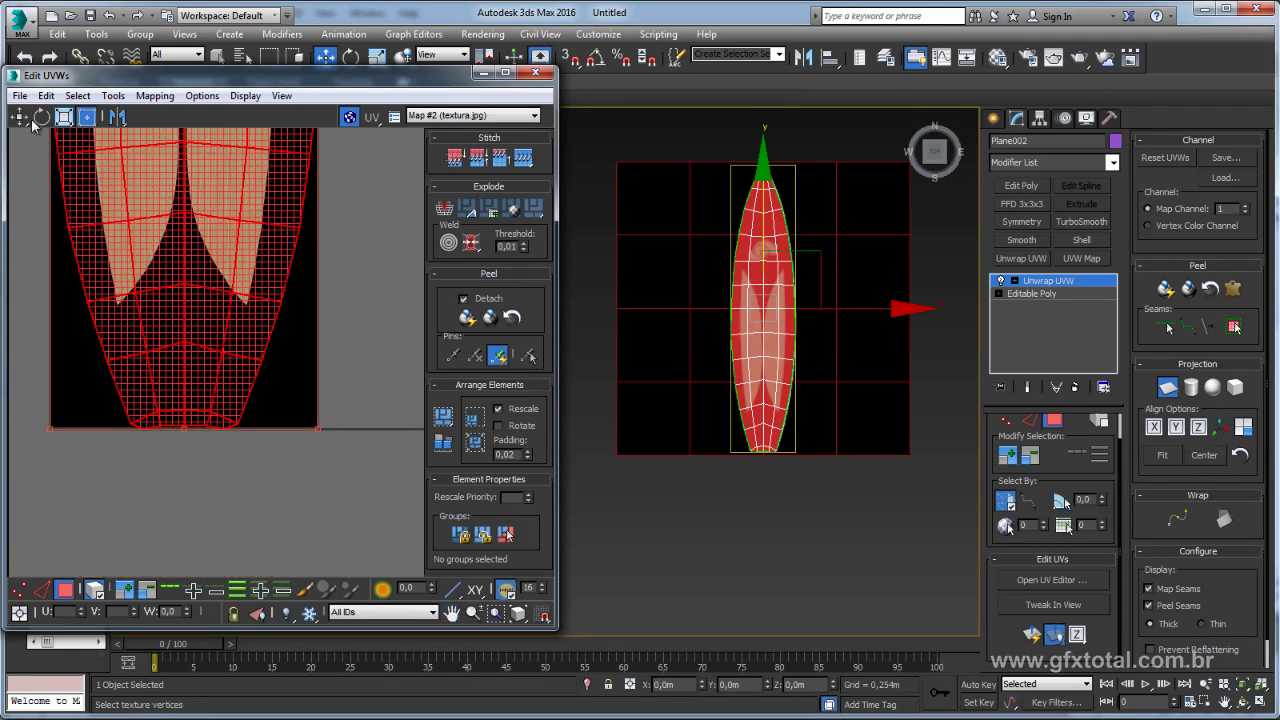
left_click(1168, 388)
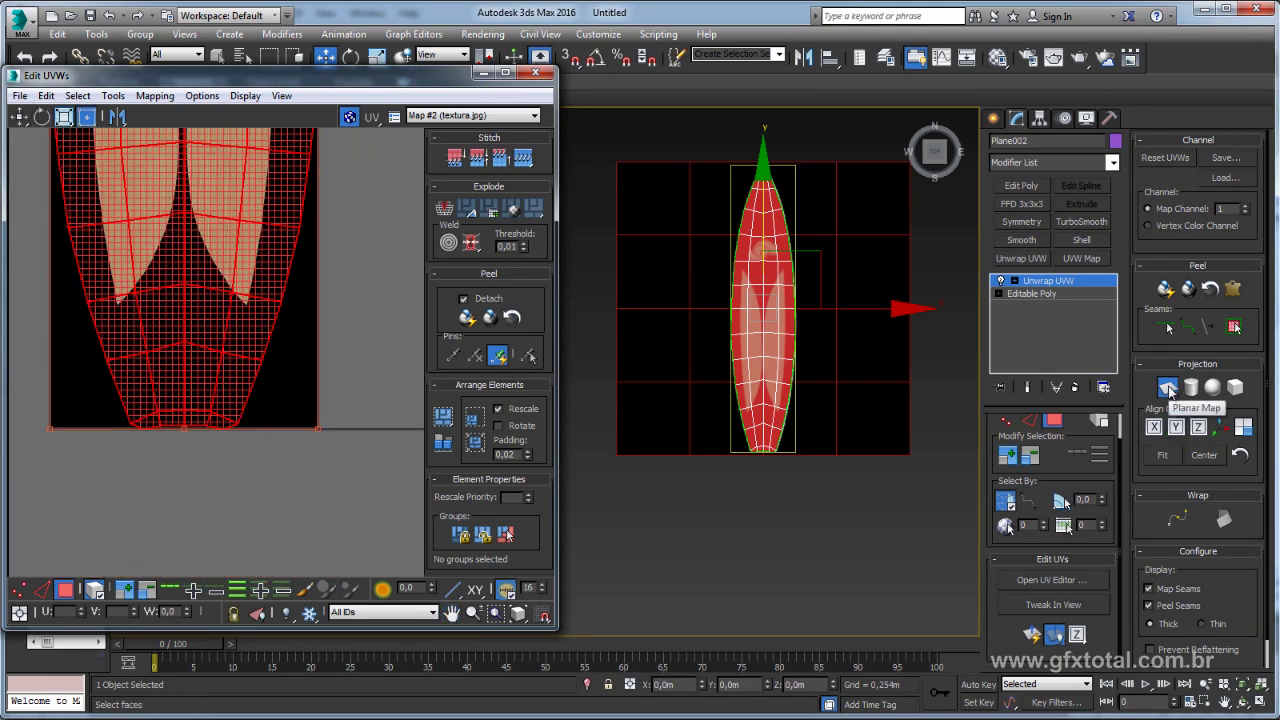
Squeeze the UV mesh horizontally from both sides until it fits the texture frame.
middle_click_drag(174, 394, 238, 407)
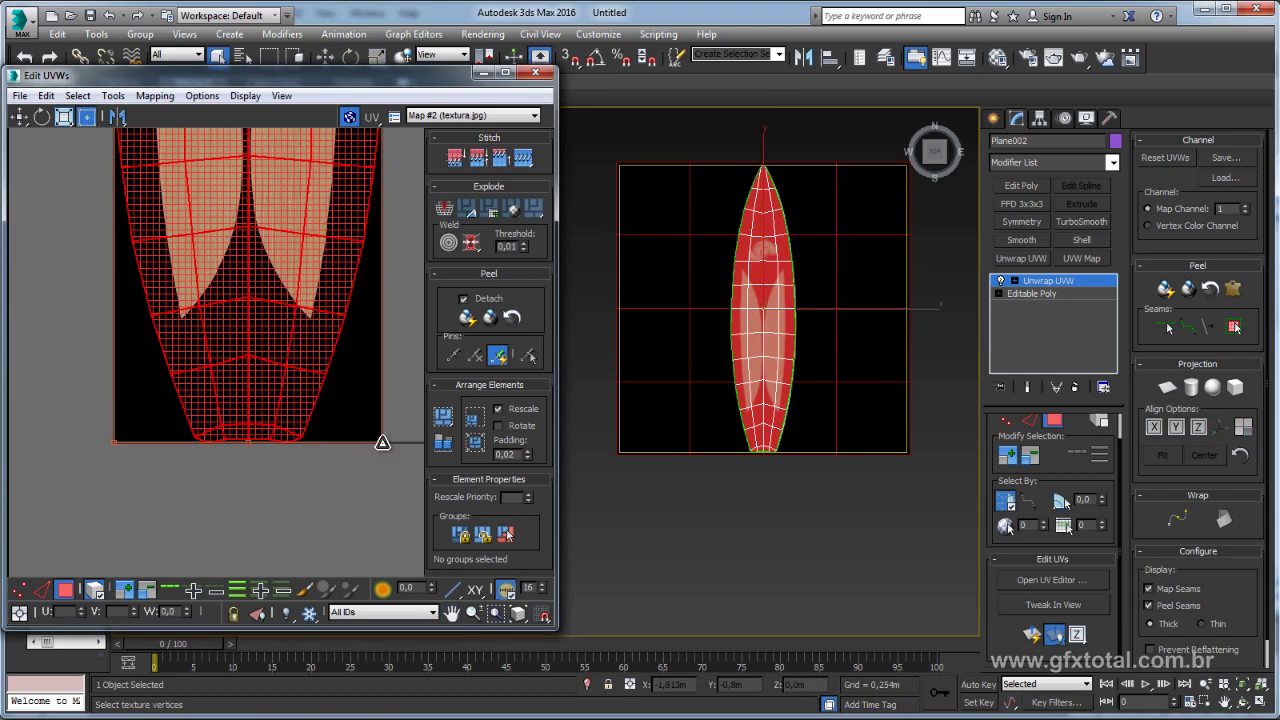
left_click_drag(380, 441, 345, 441)
middle_click_drag(221, 443, 242, 510)
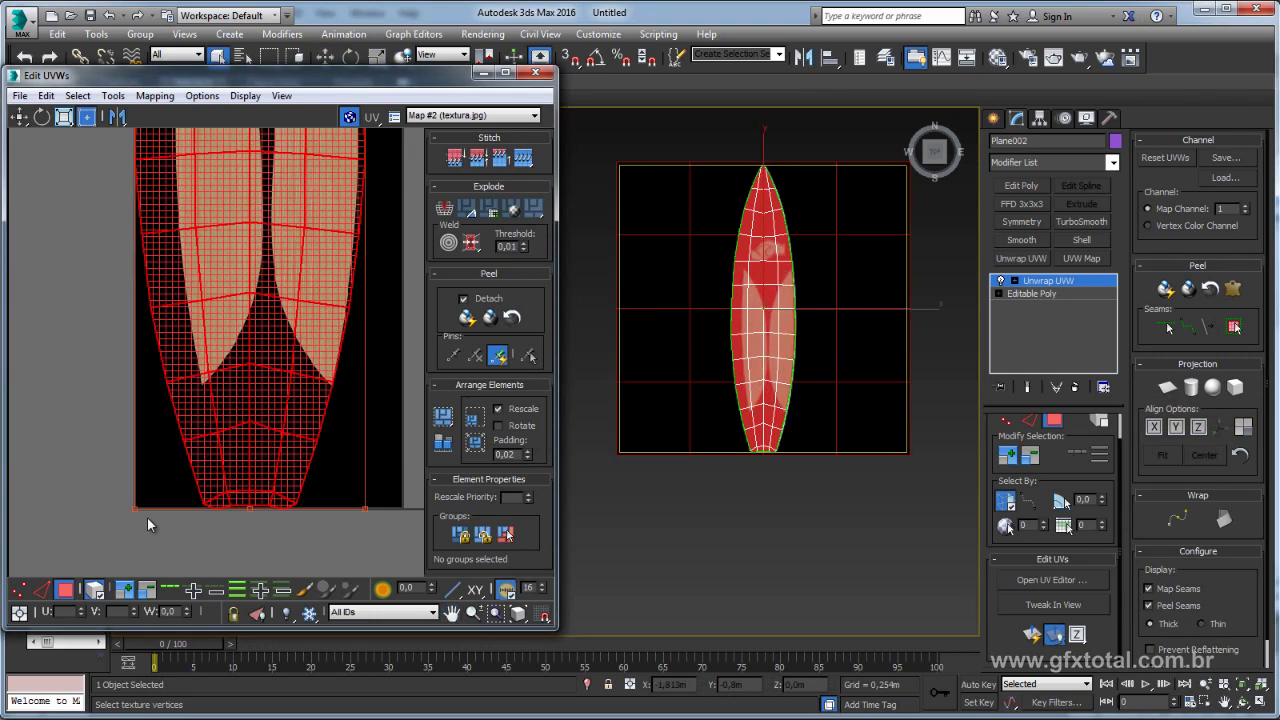
left_click_drag(133, 509, 171, 503)
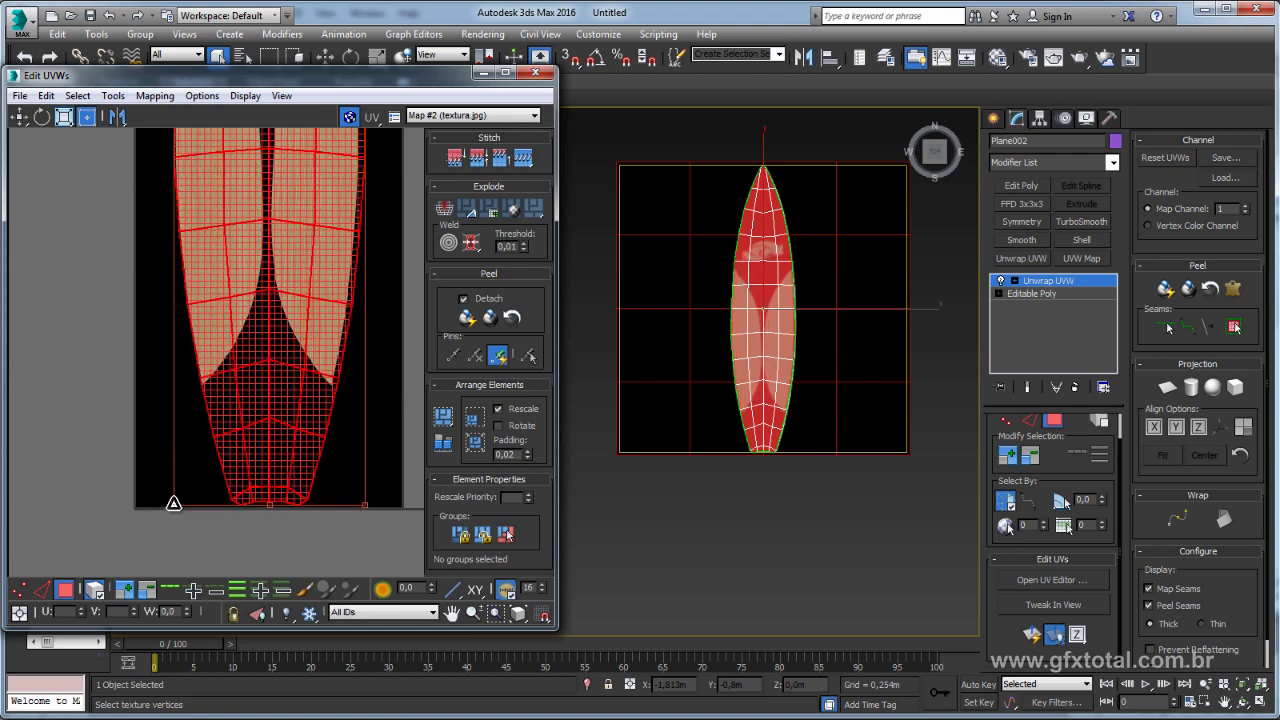
scroll(831, 360, "down", 2)
scroll(831, 360, "up", 2)
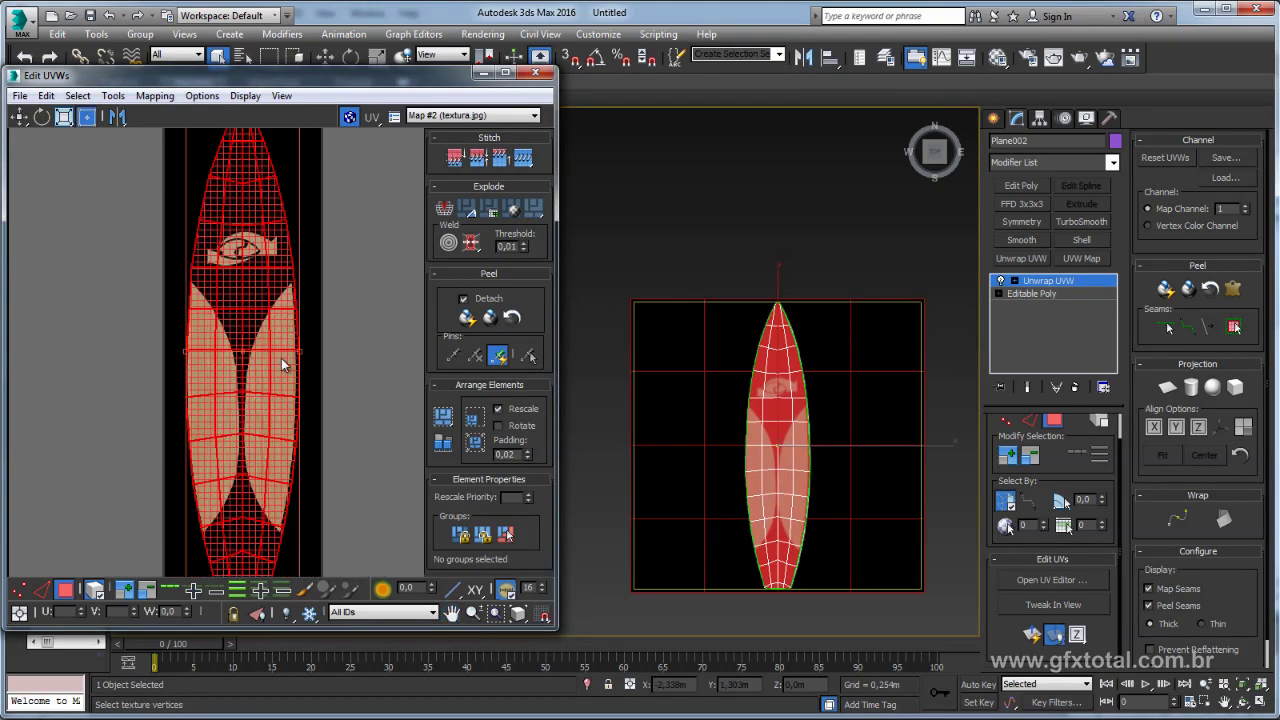
scroll(368, 340, "down", 2)
scroll(368, 340, "up", 2)
left_click_drag(344, 269, 339, 268)
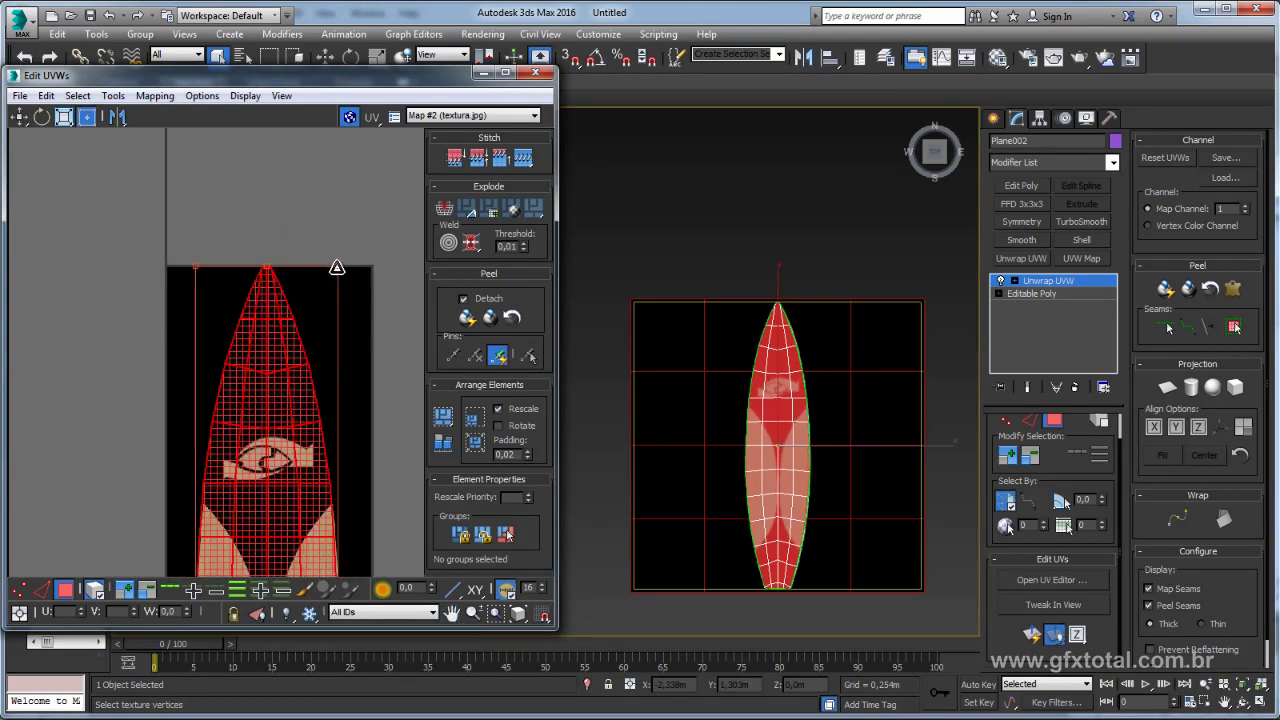
scroll(345, 280, "down", 1)
scroll(360, 320, "down", 1)
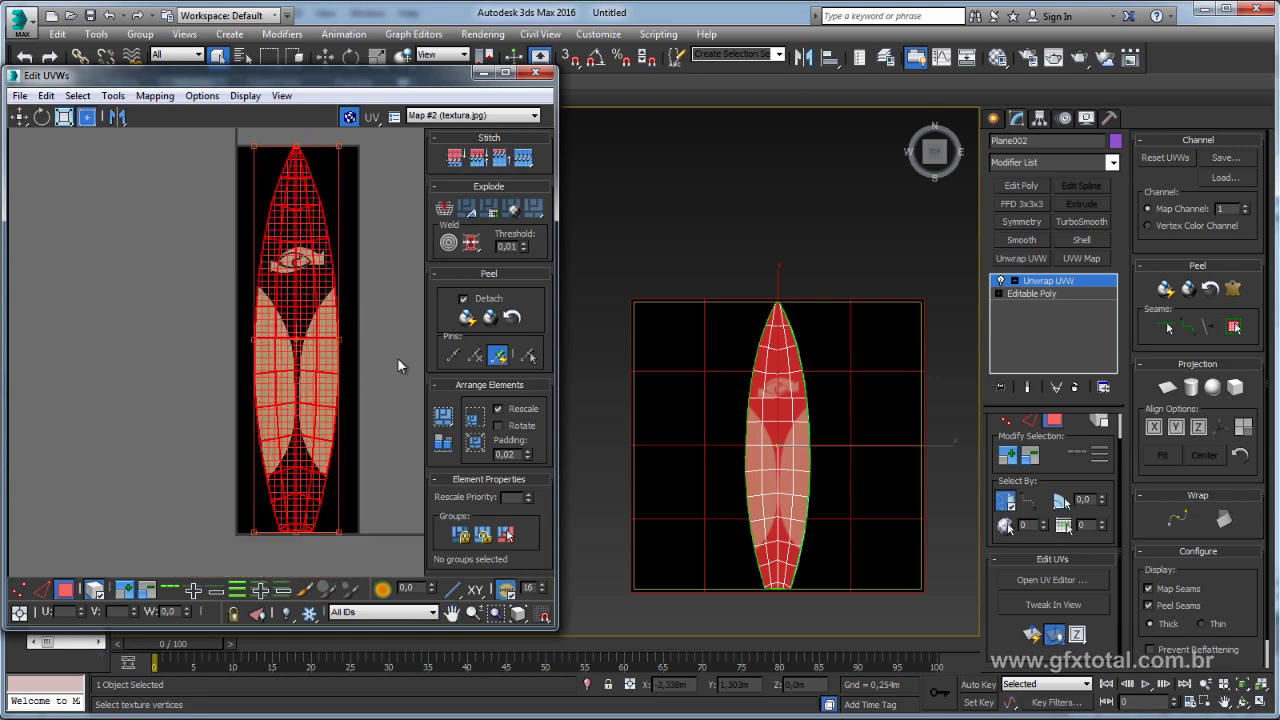
scroll(397, 357, "down", 1)
scroll(690, 330, "up", 3)
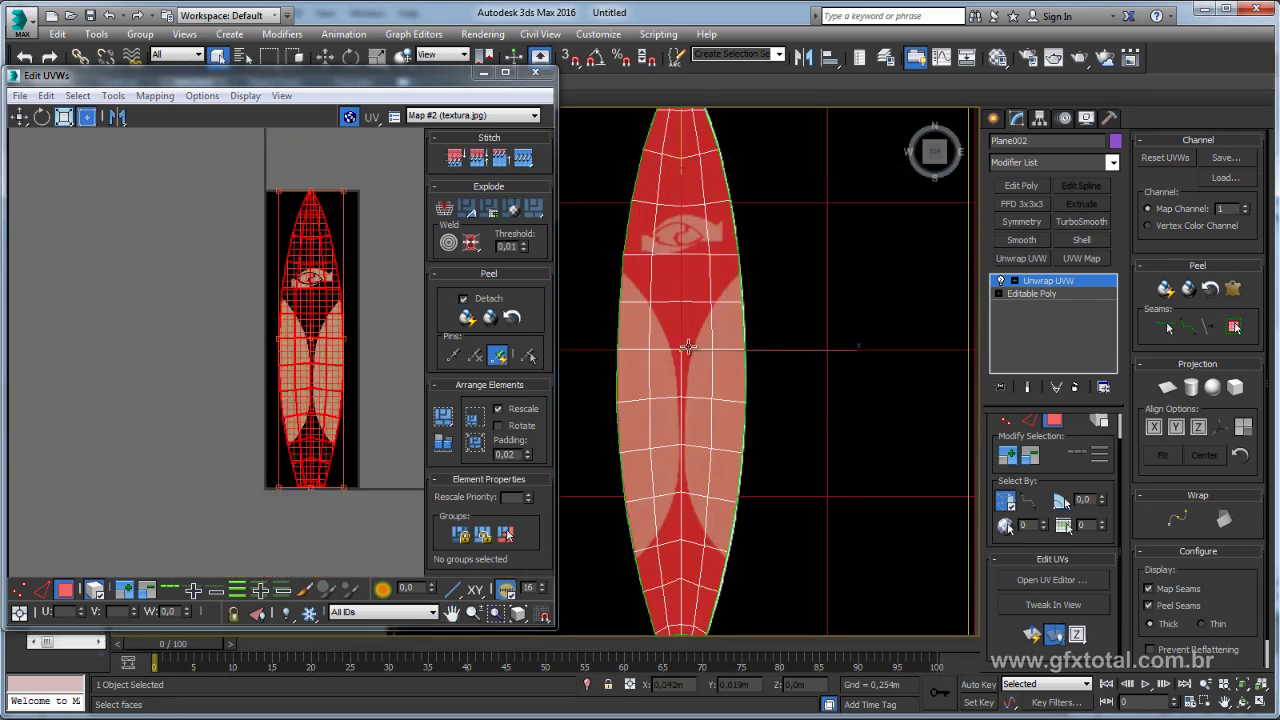
Close Edit UVWs and collapse Plane002 to an Editable Poly in Perspective view.
left_click(539, 72)
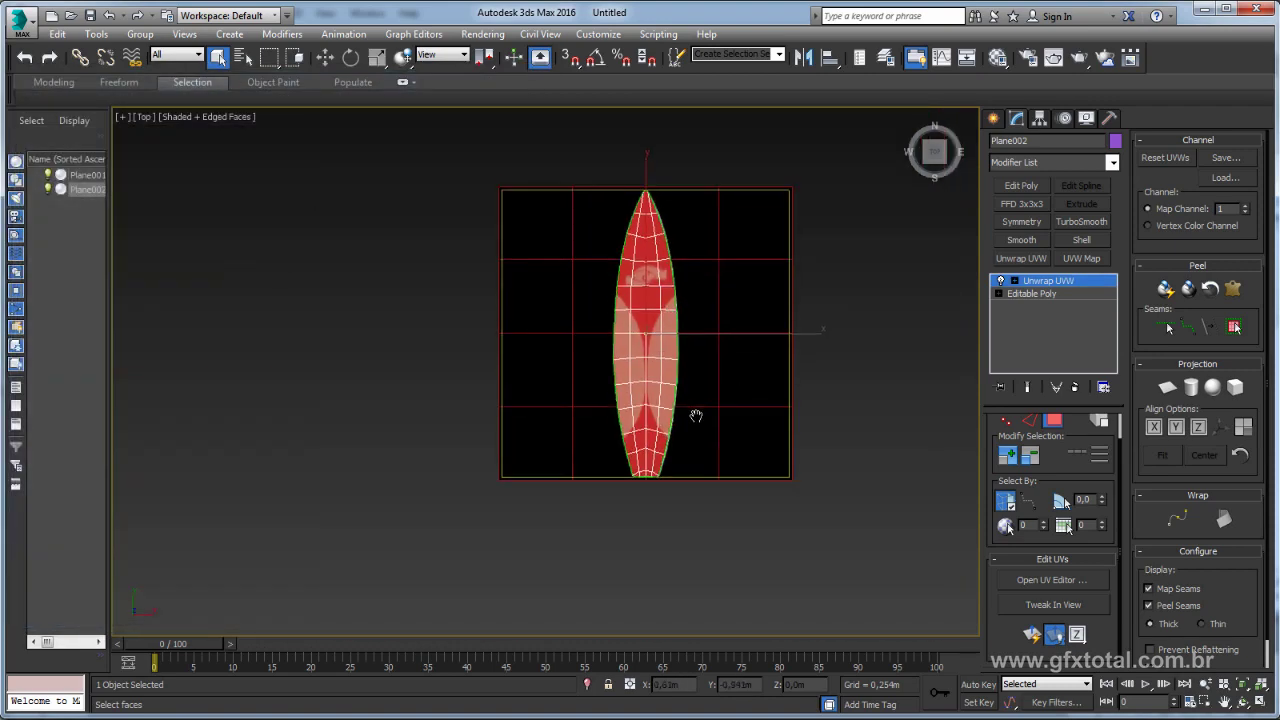
middle_click_drag(702, 417, 693, 429)
key("p")
mouse_move(791, 458)
middle_mouse_down("alt")
mouse_move(622, 426)
mouse_move(734, 442)
mouse_move(667, 516)
mouse_move(706, 369)
mouse_move(671, 420)
middle_mouse_up("alt")
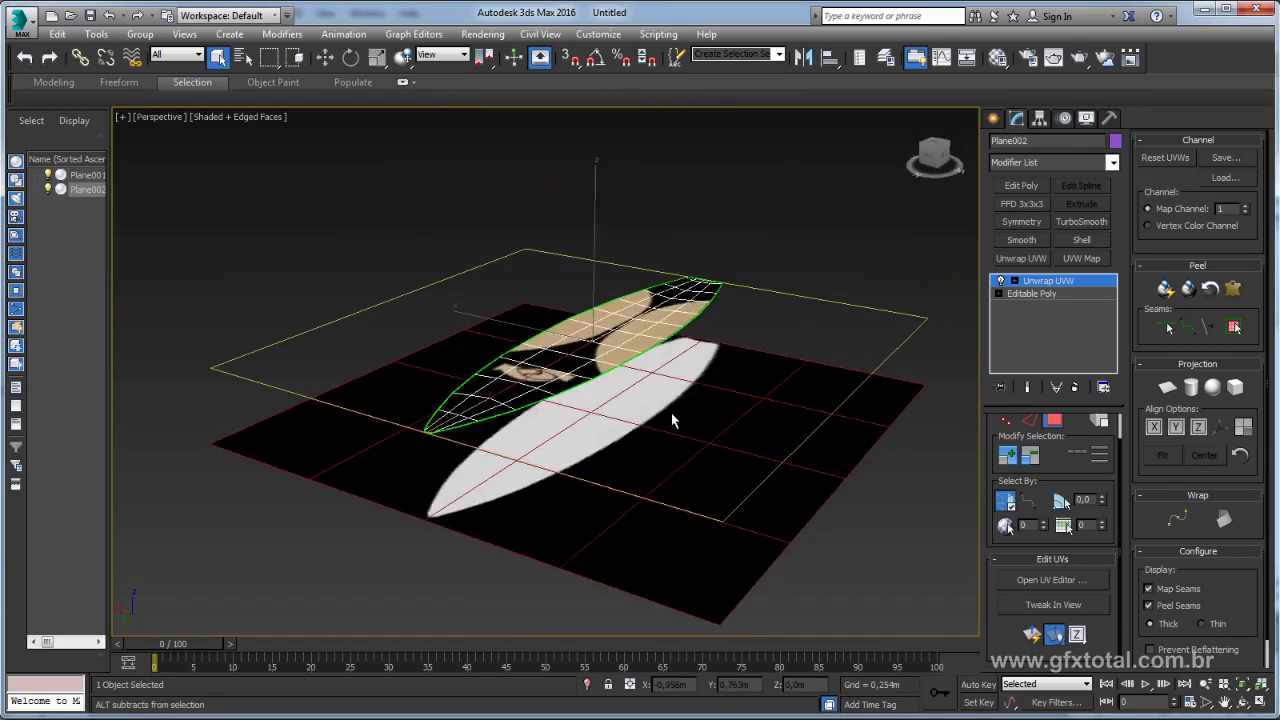
right_click(622, 331)
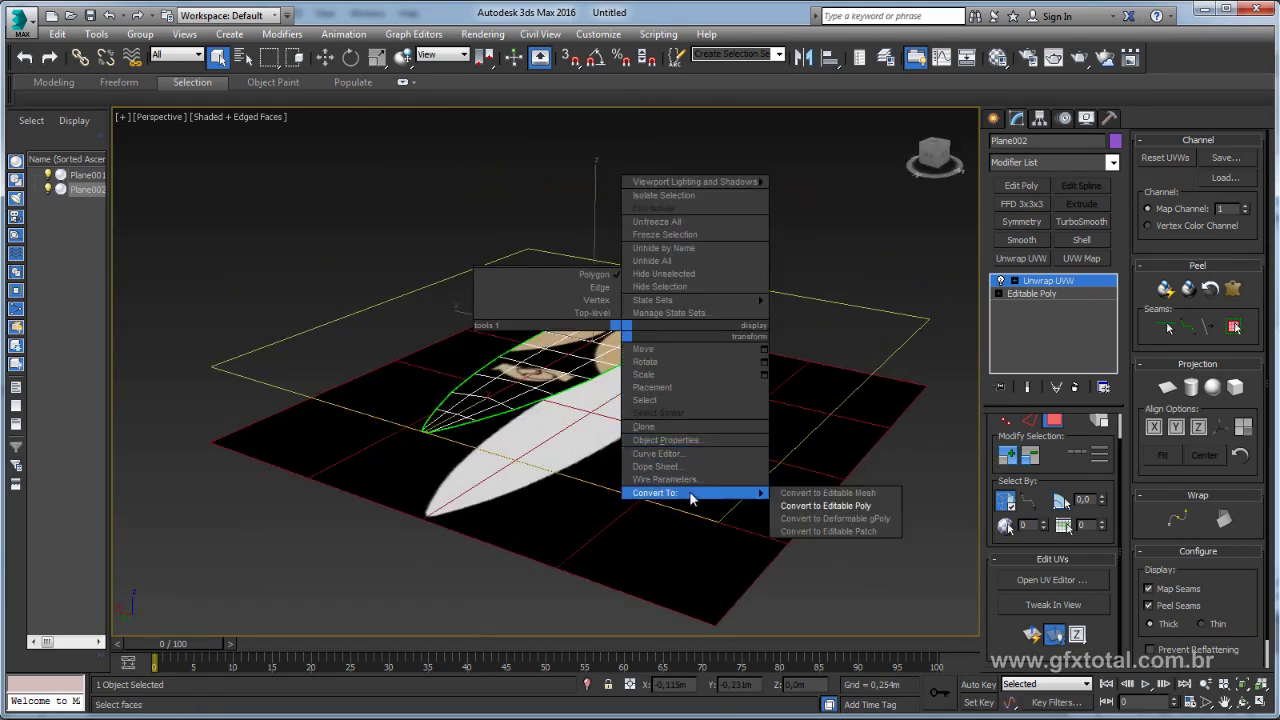
left_click(830, 506)
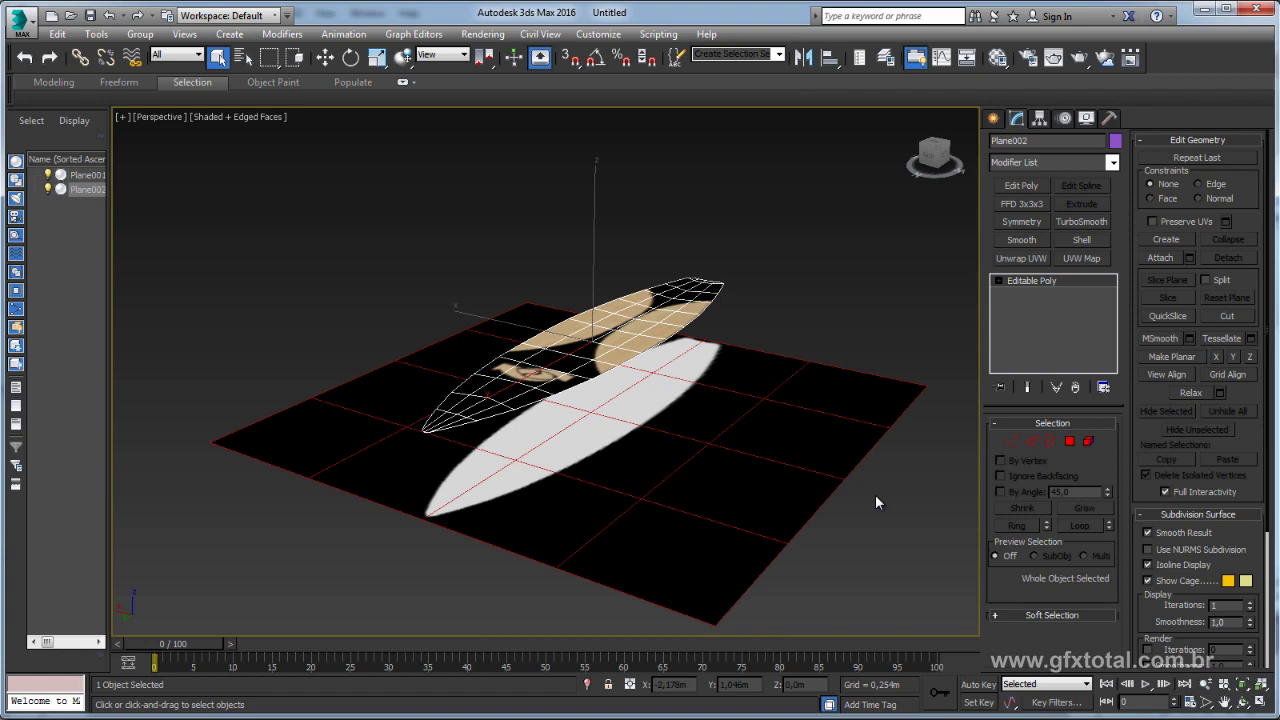
Shift-move the board slightly down along Z to create Plane003 as an independent Copy.
mouse_move(523, 391)
middle_mouse_down("alt")
mouse_move(694, 380)
mouse_move(617, 237)
middle_mouse_up("alt")
key("w")
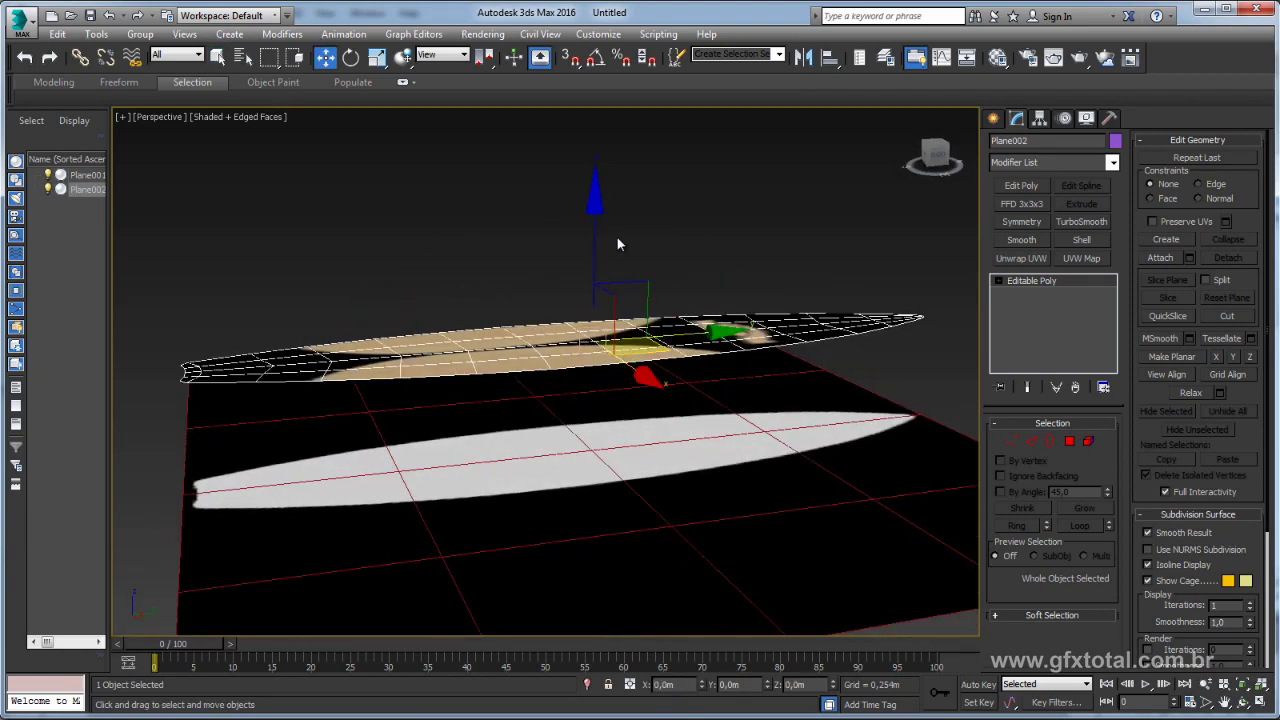
left_click_drag(593, 231, 594, 235, "shift")
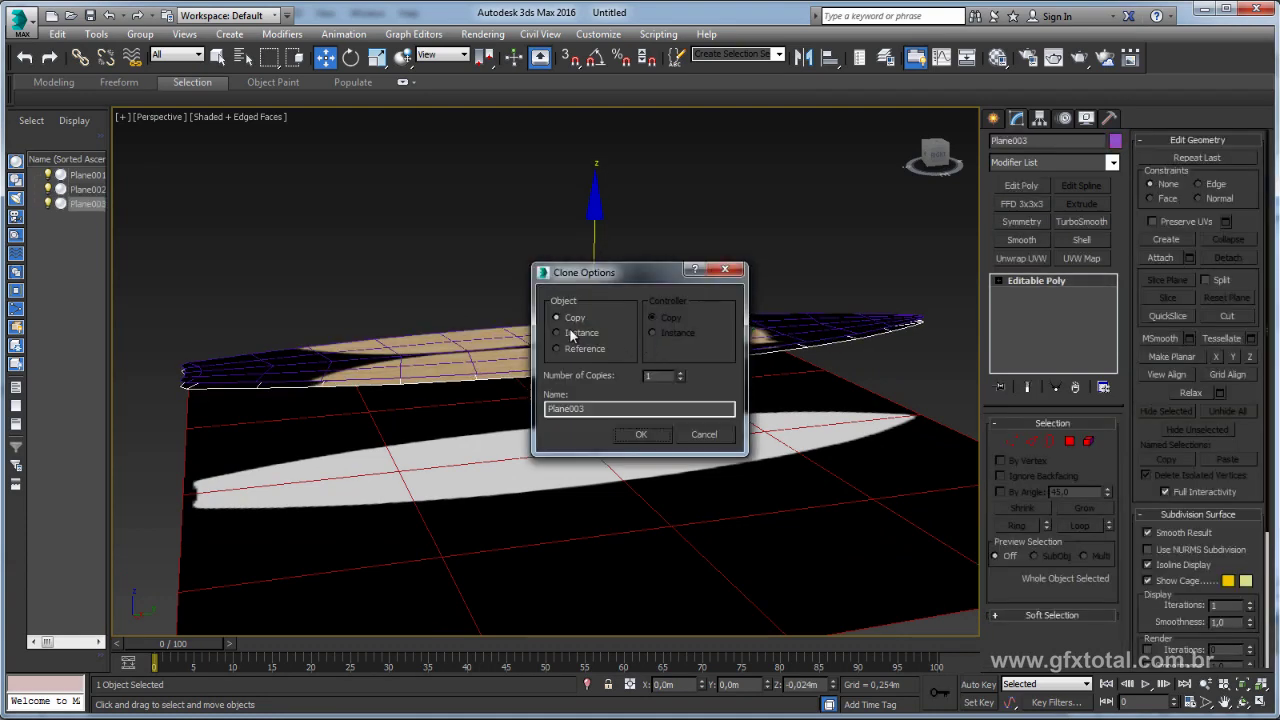
left_click(640, 434)
middle_click_drag(657, 408, 677, 401, "alt")
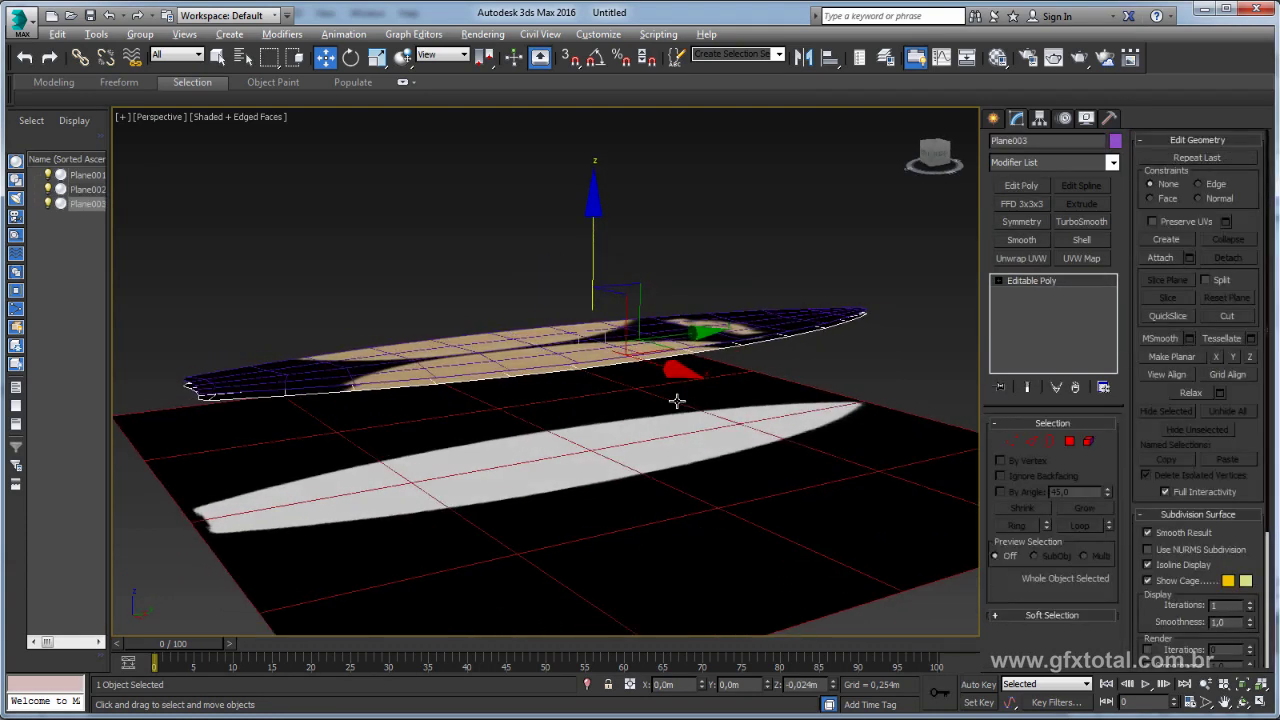
Apply FFD 3x3x3 to Plane003 and box-select its lattice control points.
left_click(1022, 204)
left_click(1112, 162)
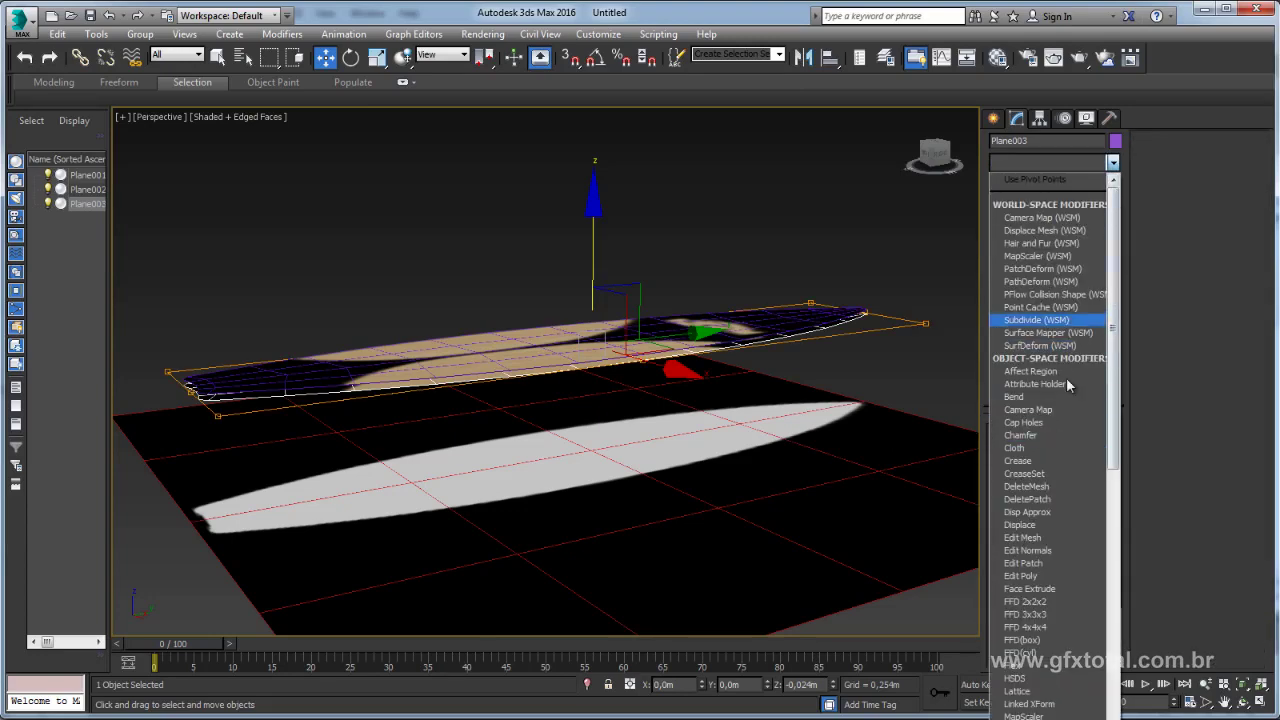
left_click(1112, 166)
left_click(1014, 281)
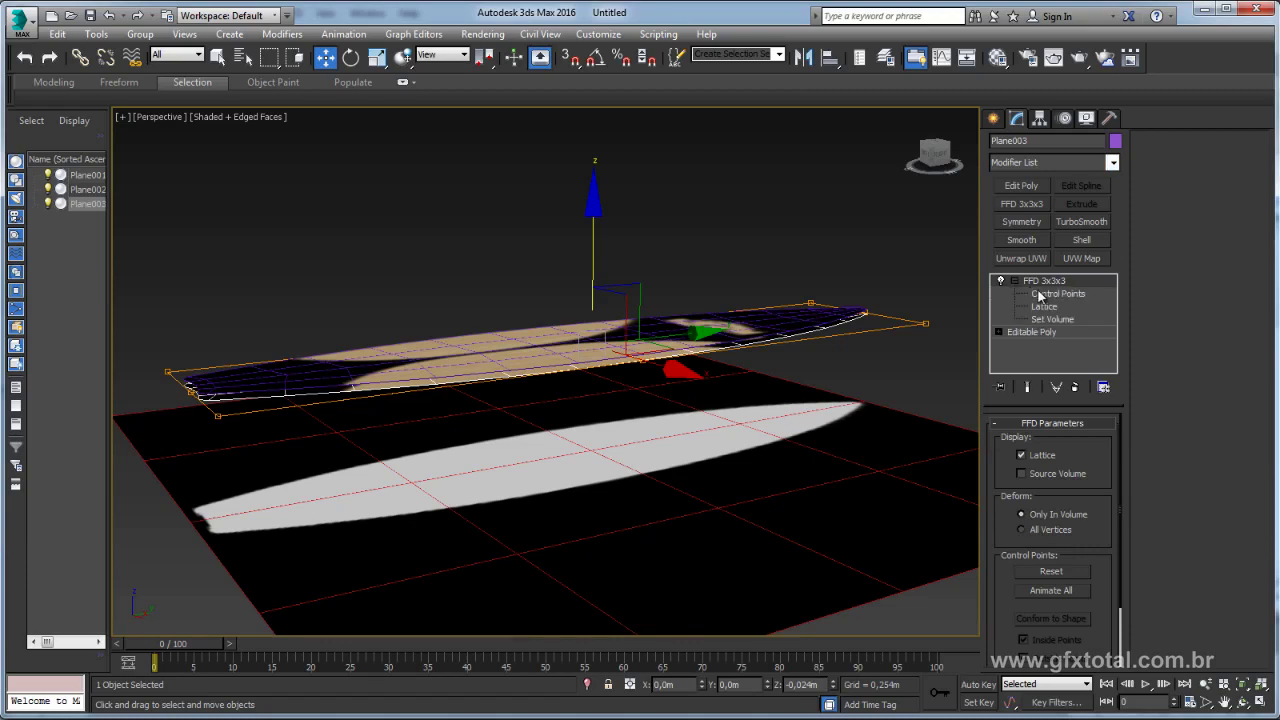
left_click(1057, 293)
middle_click_drag(700, 420, 703, 225, "alt")
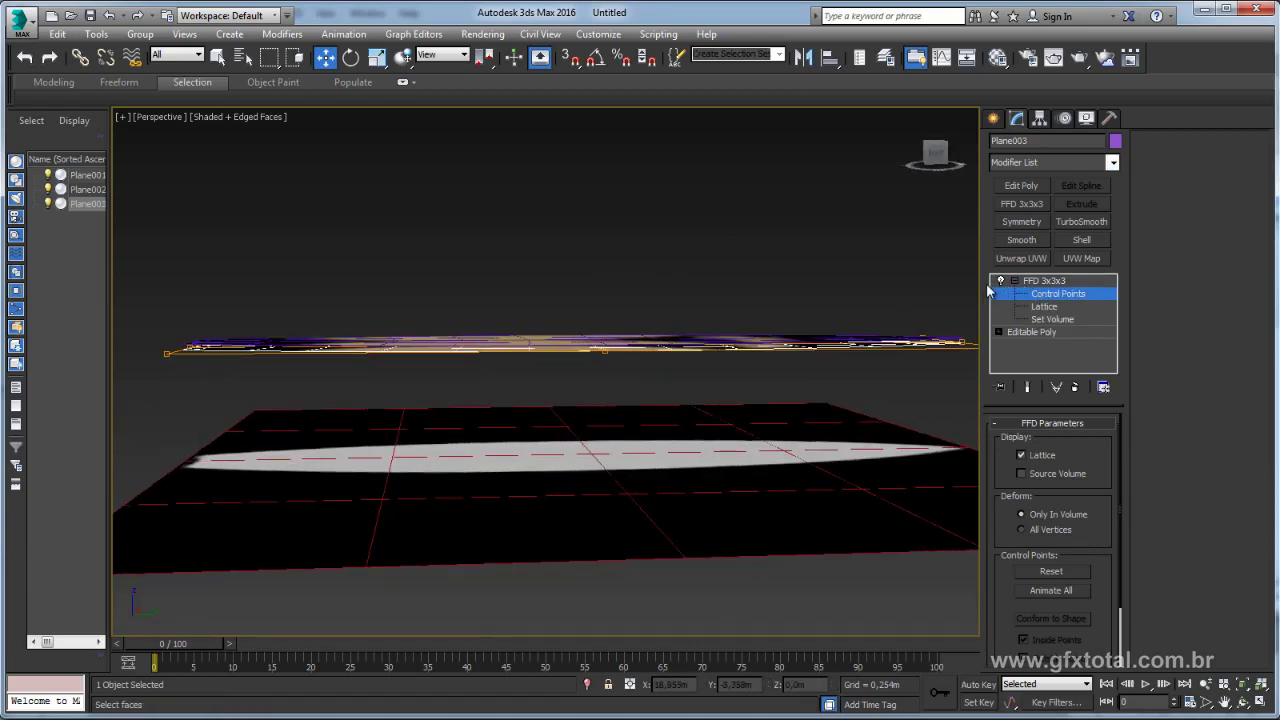
left_click_drag(579, 374, 428, 434)
mouse_move(526, 362)
middle_mouse_down("alt")
mouse_move(601, 268)
mouse_move(558, 268)
middle_mouse_up("alt")
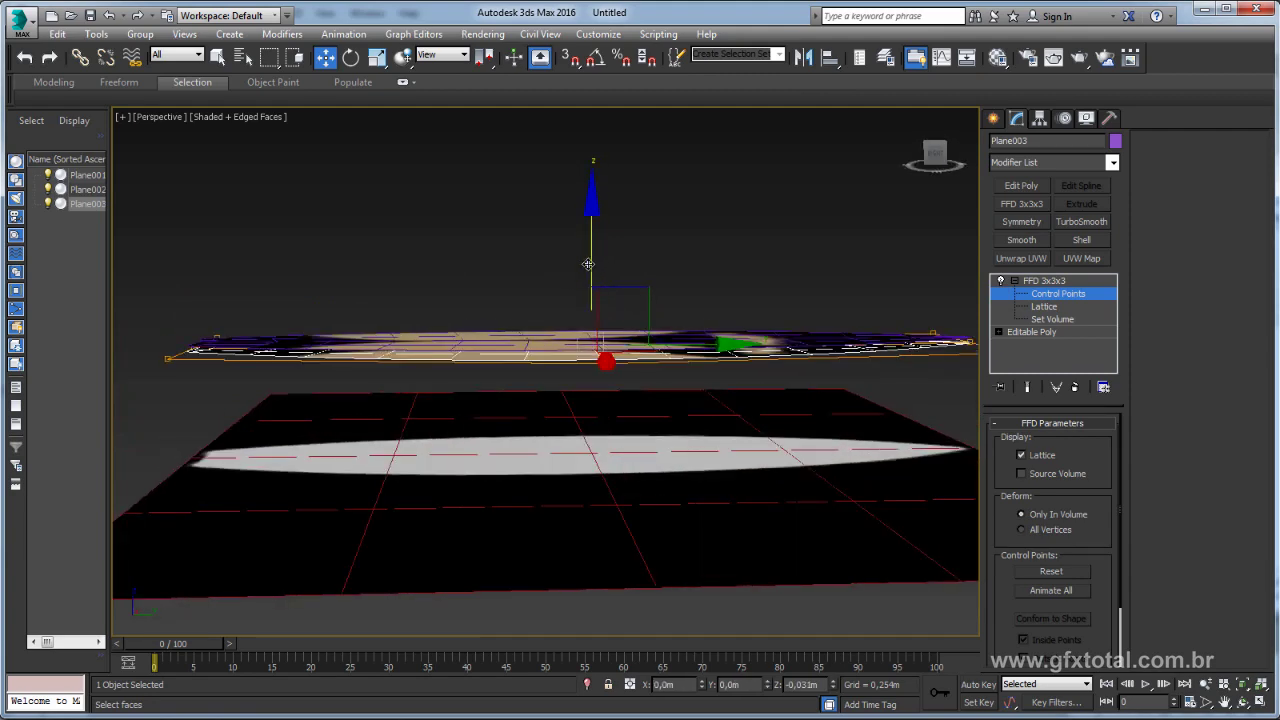
middle_click_drag(640, 290, 712, 326, "alt")
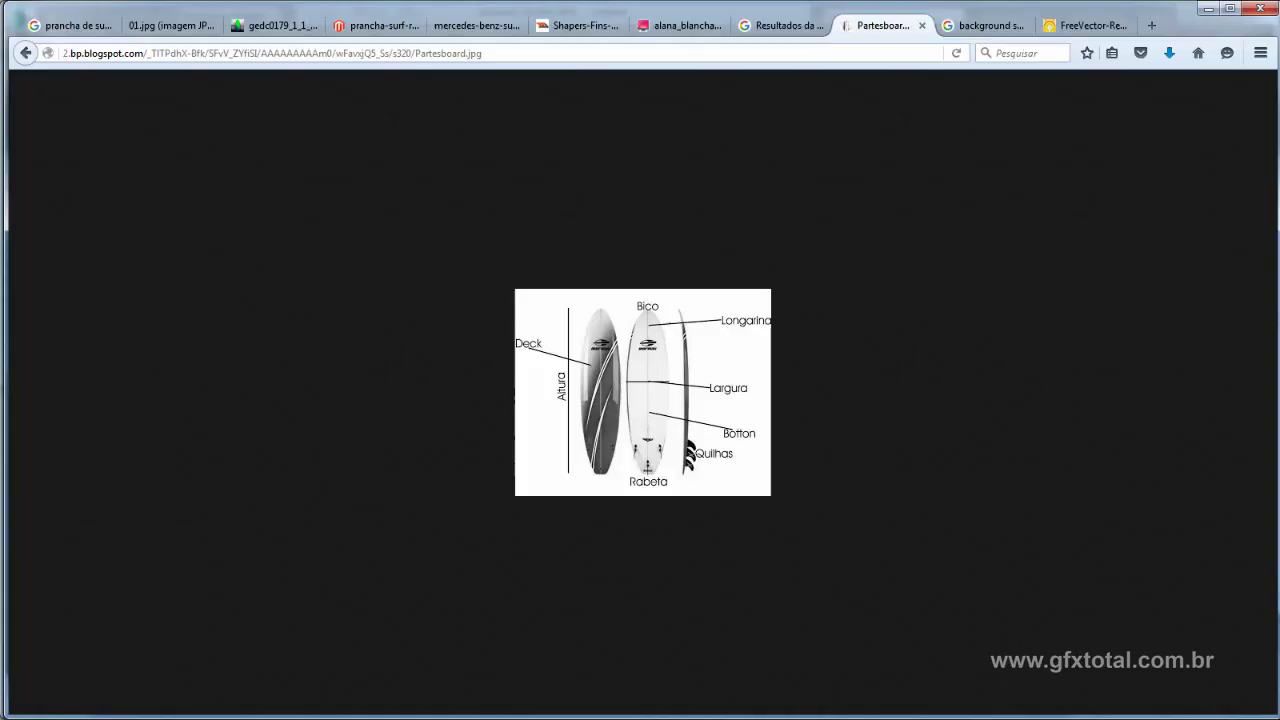
Switch Firefox to the tab with the cork surfboard reference photo.
left_click(470, 25)
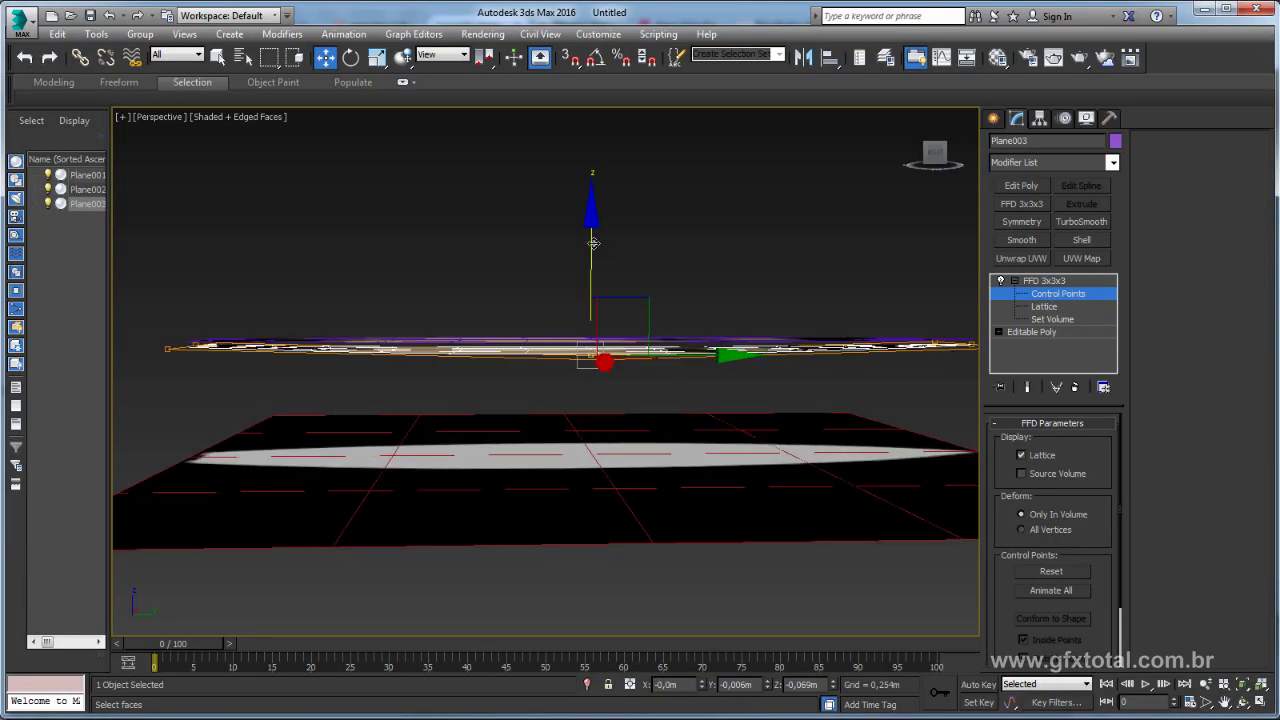
Move the FFD control points to lift both ends of Plane003 into a rocker curve.
left_click_drag(593, 243, 197, 258)
middle_click_drag(195, 267, 460, 306)
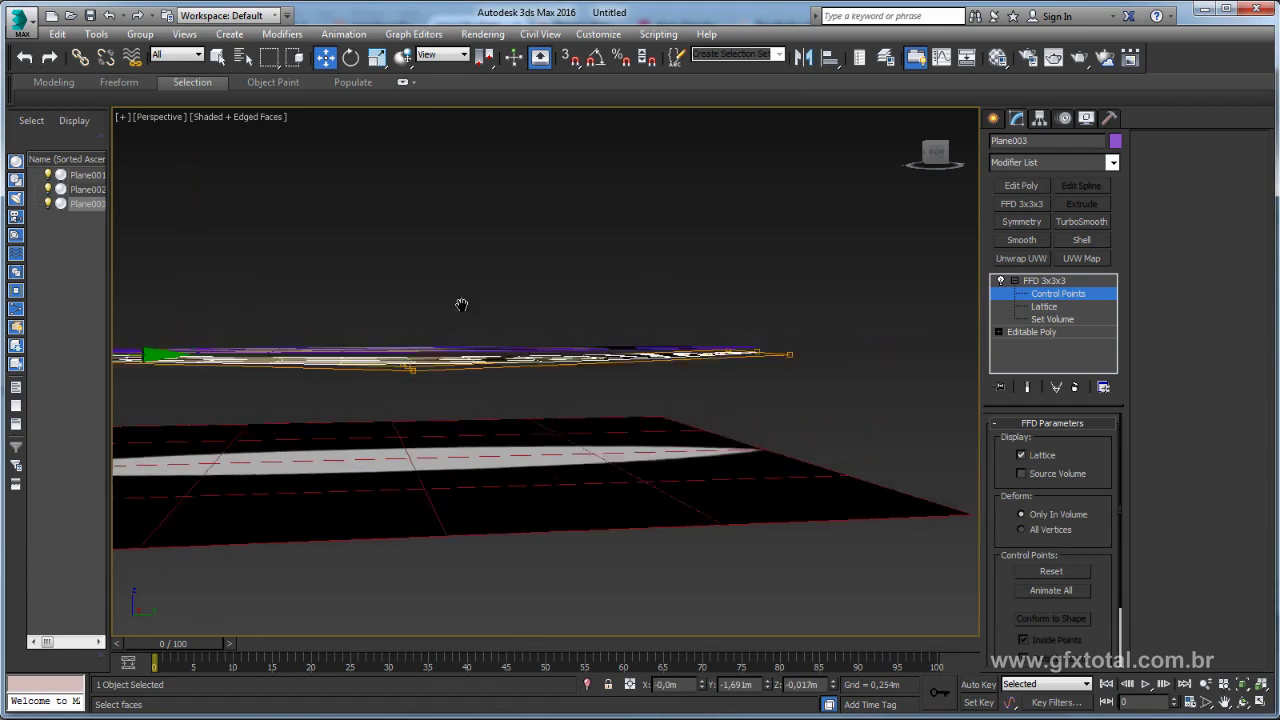
left_click_drag(631, 271, 766, 403)
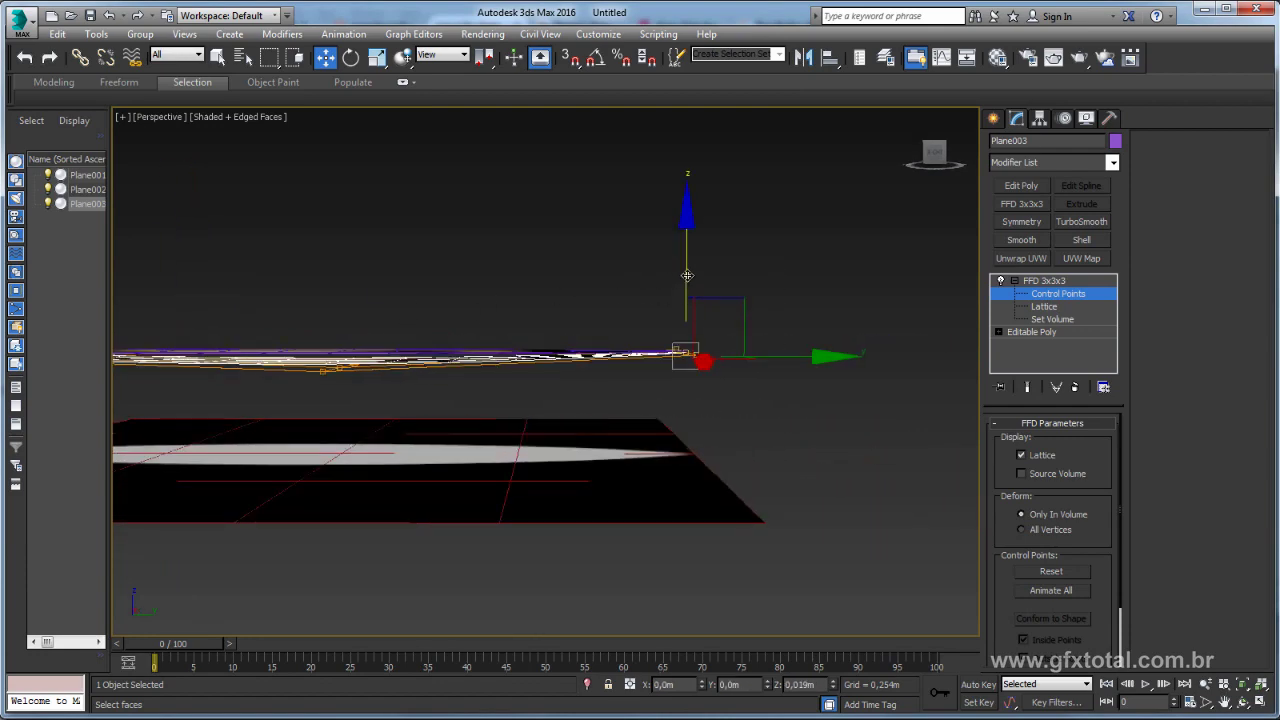
mouse_move(714, 288)
middle_mouse_down("alt")
mouse_move(723, 414)
mouse_move(781, 343)
mouse_move(683, 491)
mouse_move(707, 485)
middle_mouse_up("alt")
scroll(707, 485, "down", 5)
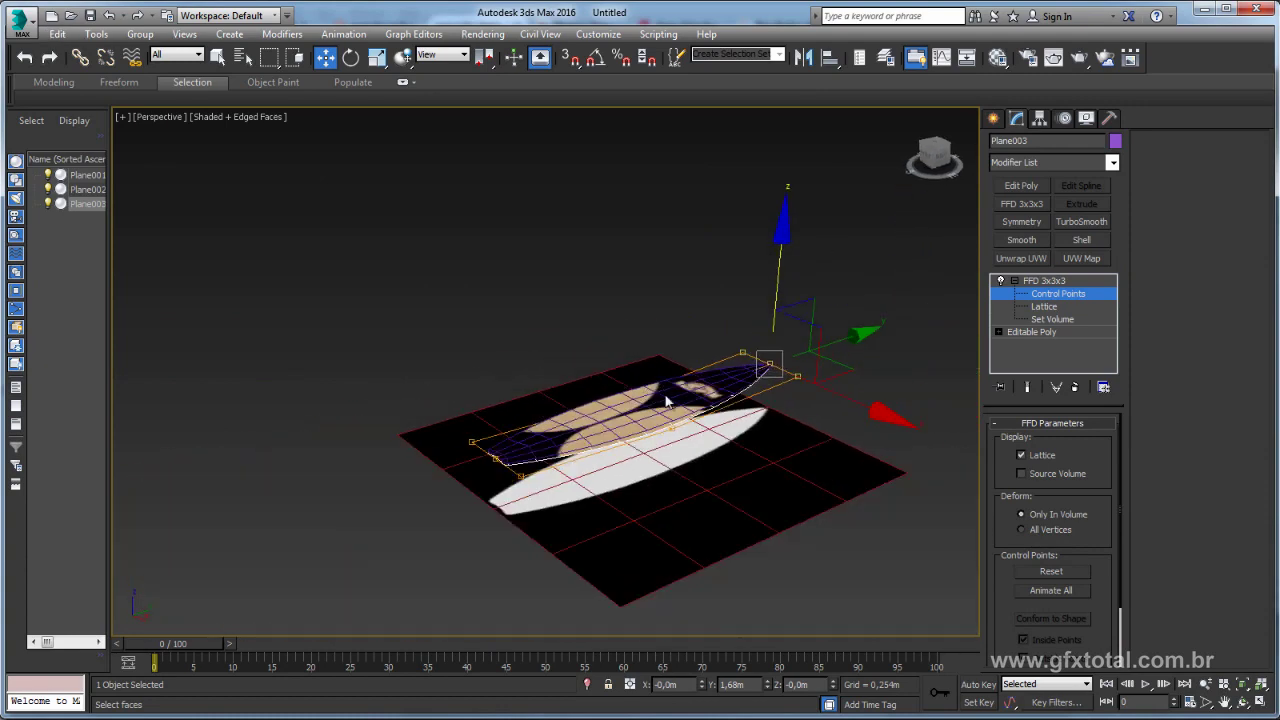
right_click(660, 385)
Collapse the bent Plane003 into an Editable Poly.
left_click(839, 564)
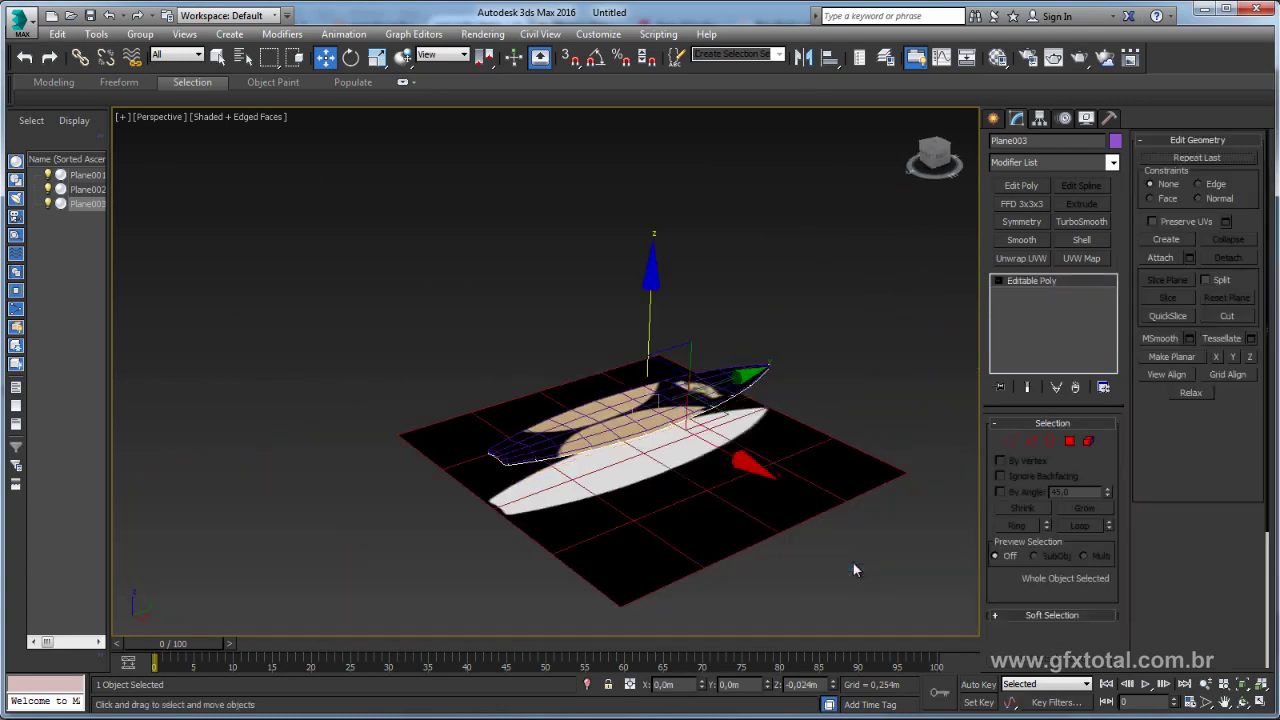
mouse_move(851, 568)
middle_mouse_down("alt")
mouse_move(728, 434)
mouse_move(740, 470)
middle_mouse_up("alt")
scroll(728, 434, "up", 5)
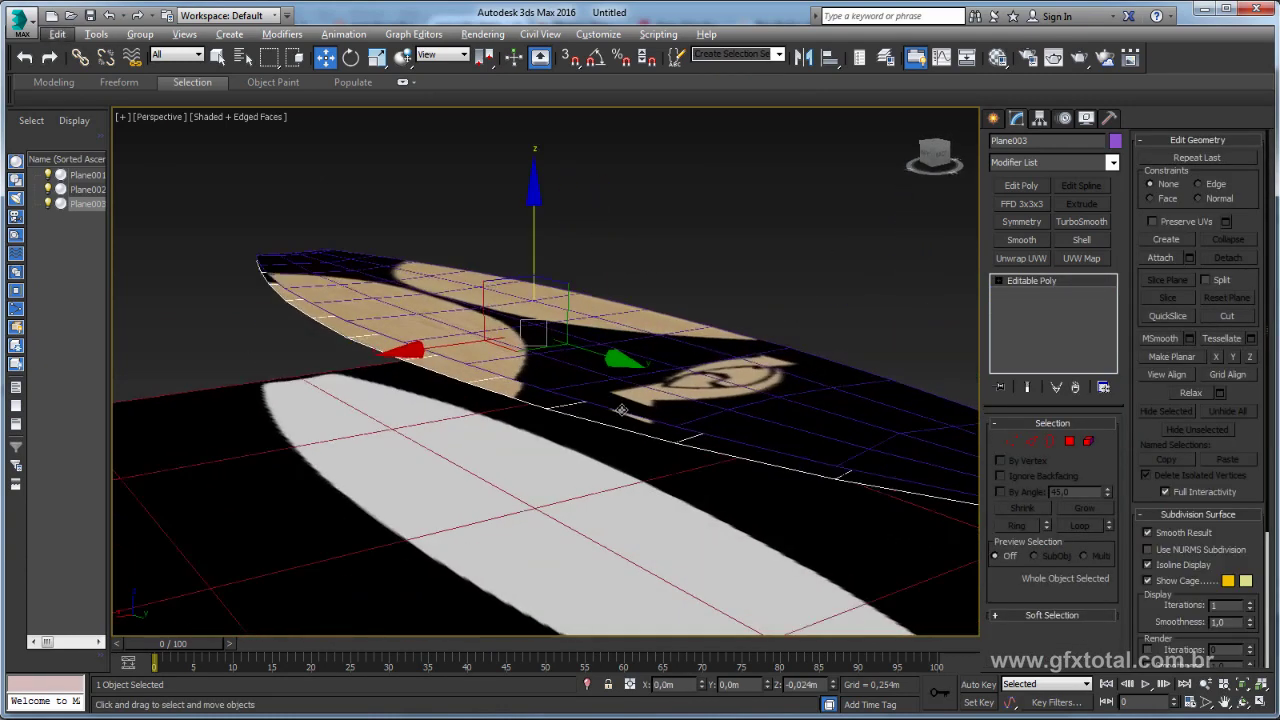
scroll(740, 470, "down", 5)
At Polygon level, flip the normals of the selected faces of Plane003.
key("4")
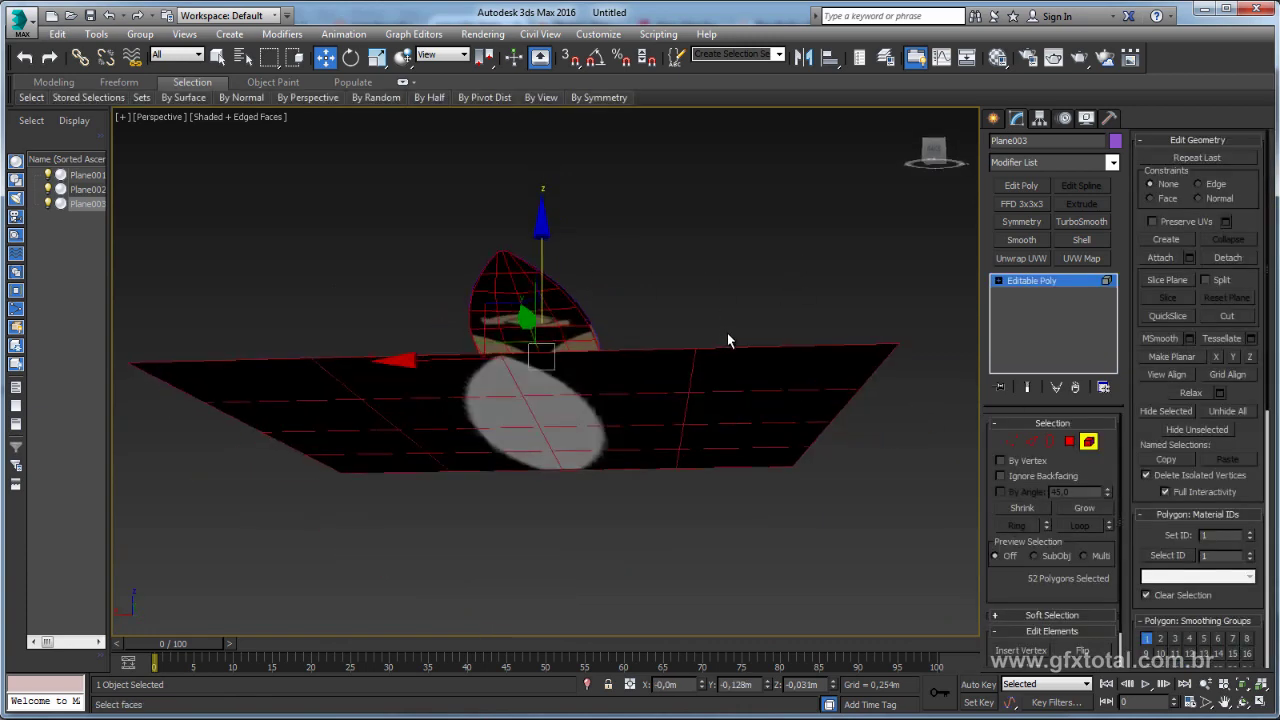
middle_click_drag(574, 505, 795, 442, "alt")
scroll(795, 442, "up", 4)
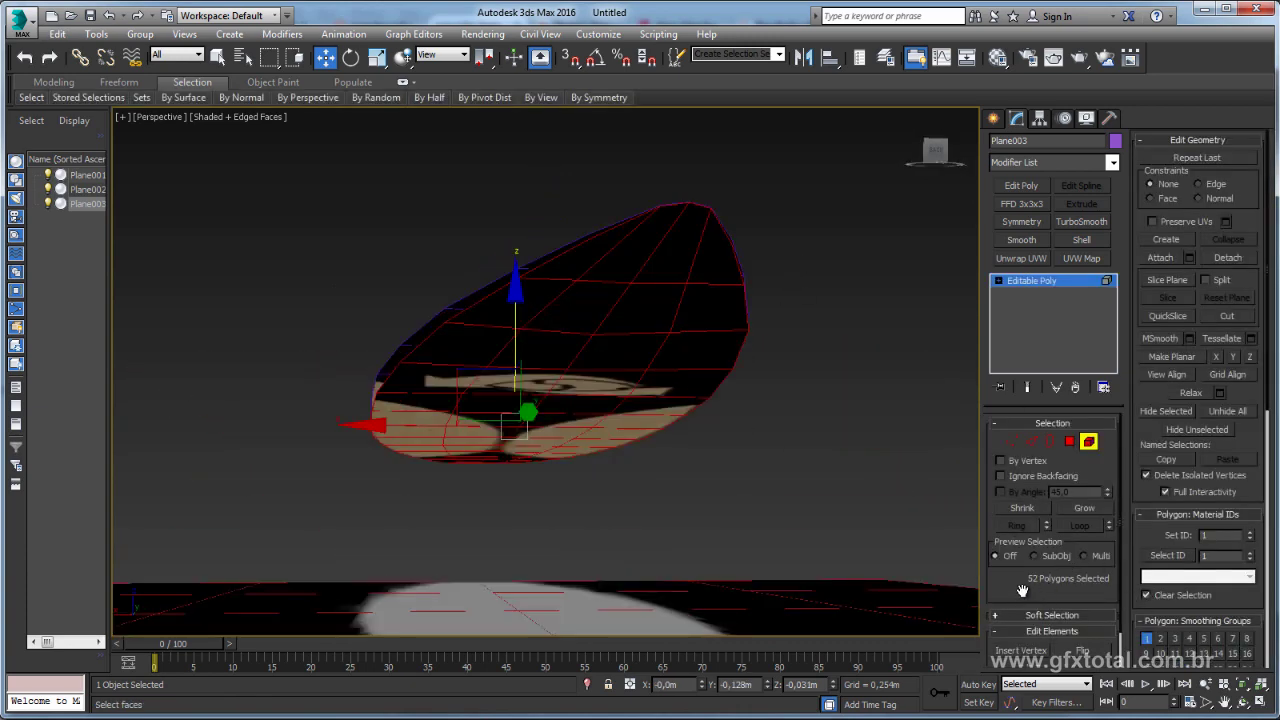
scroll(1022, 590, "down", 2)
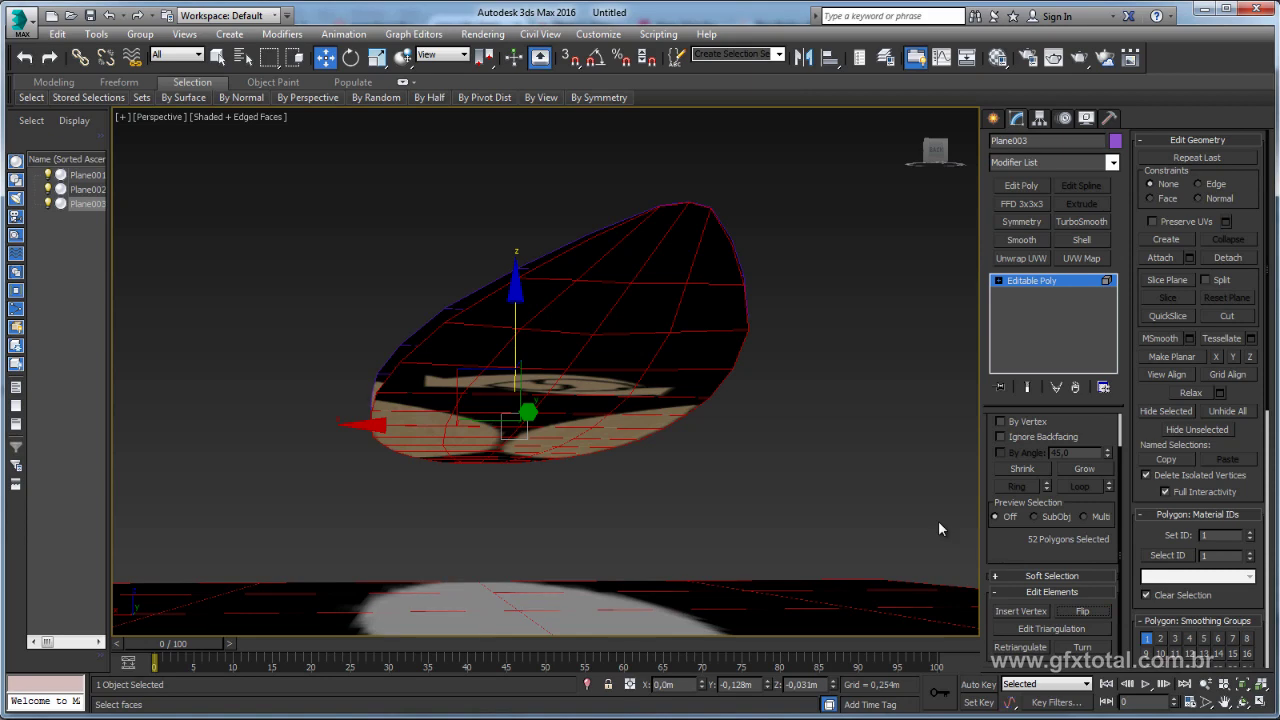
key("F2")
left_click(1082, 608)
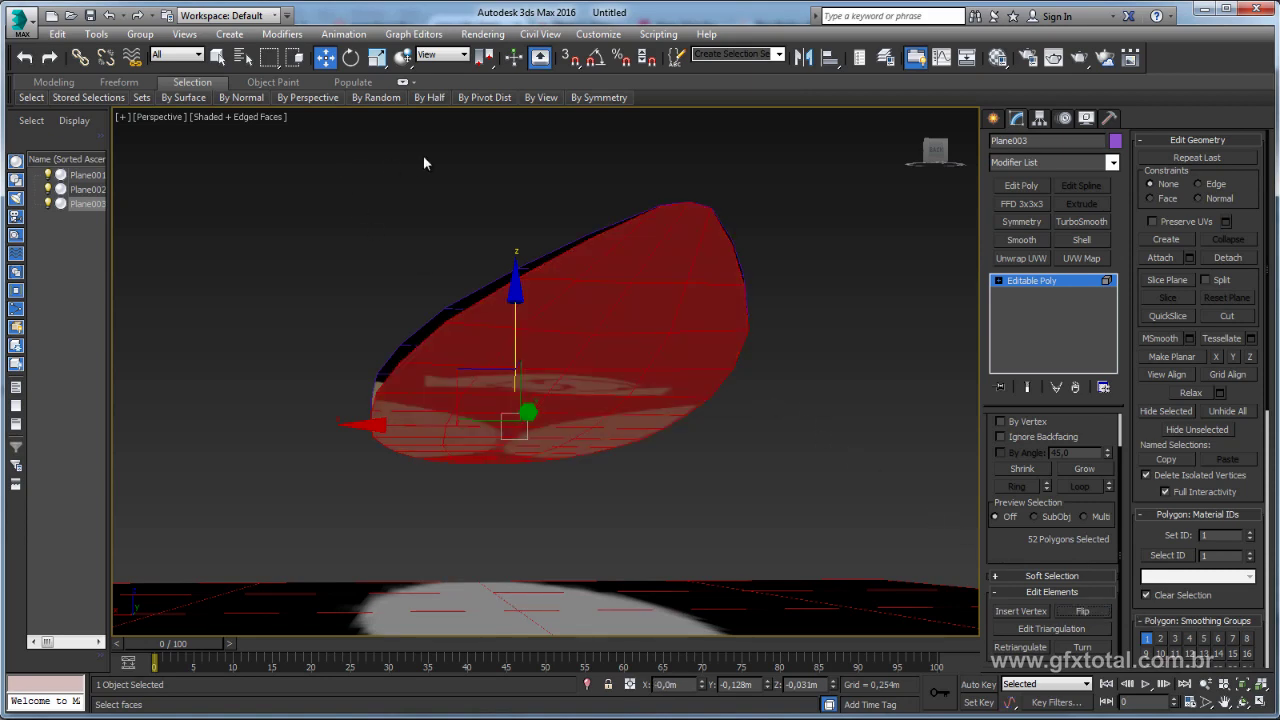
middle_click_drag(374, 395, 422, 438, "alt")
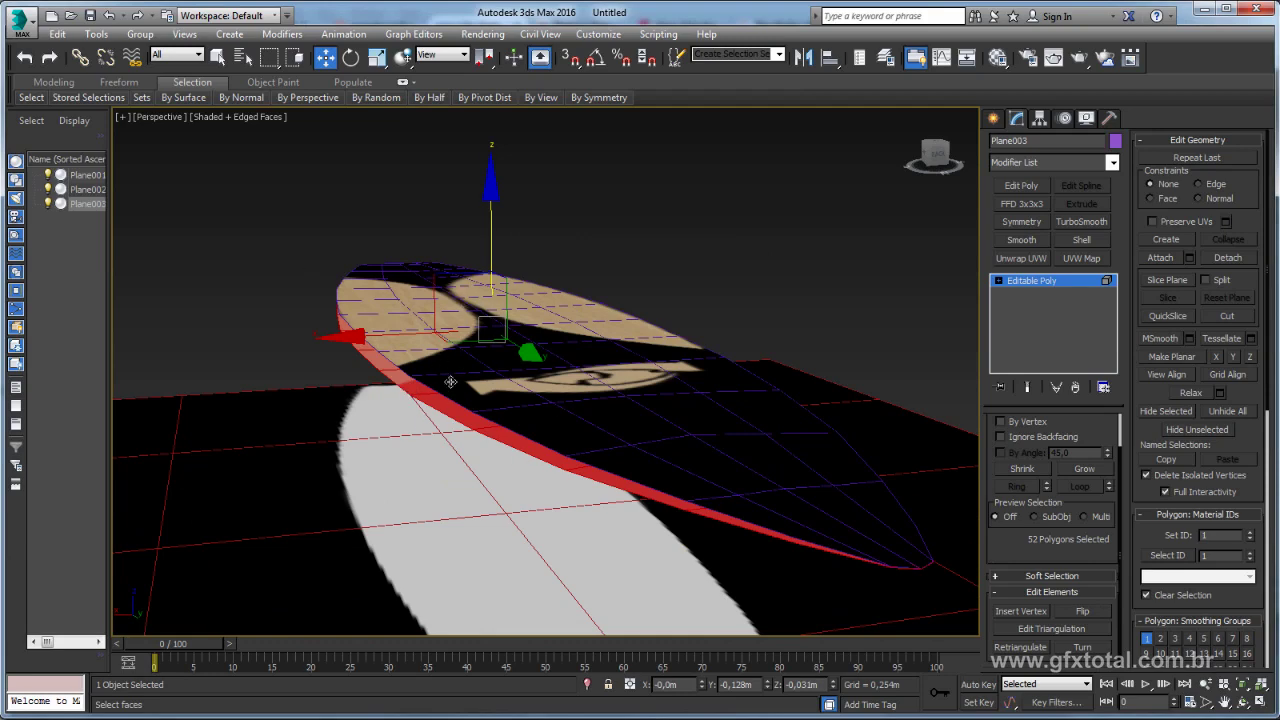
mouse_move(560, 443)
middle_mouse_down("alt")
mouse_move(557, 417)
mouse_move(623, 337)
middle_mouse_up("alt")
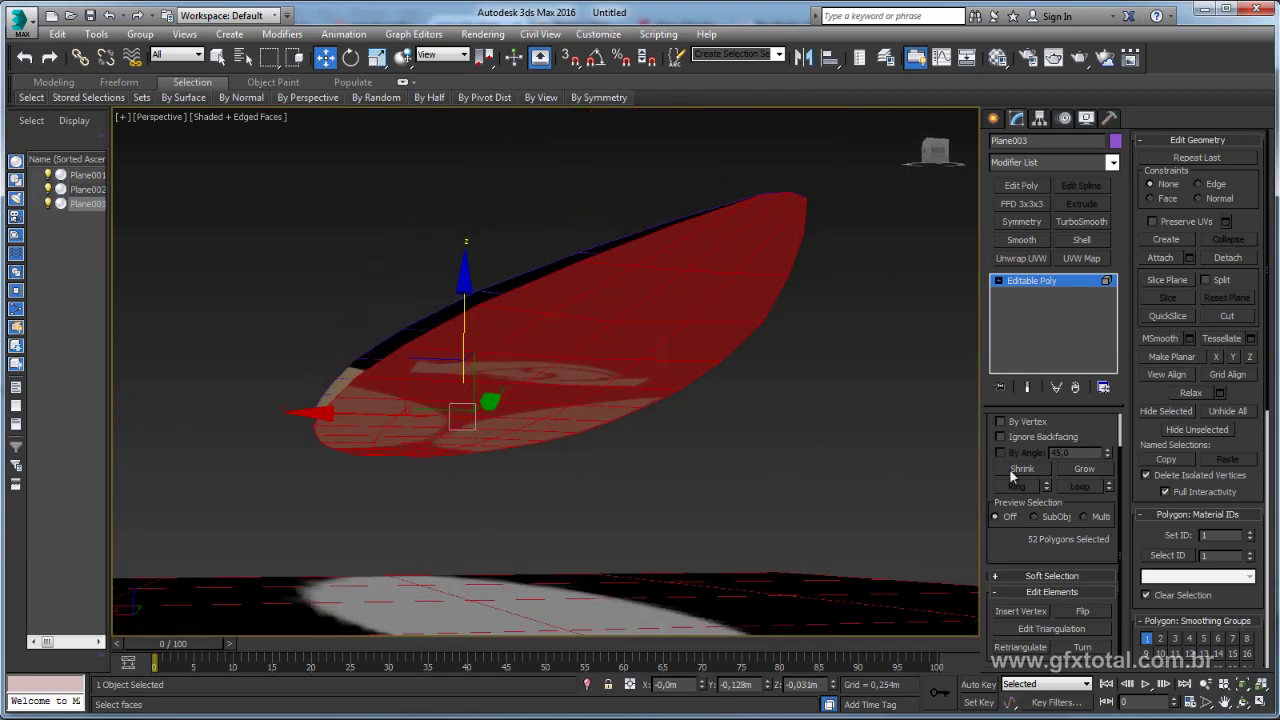
left_click(1082, 610)
middle_click_drag(900, 450, 782, 379, "alt")
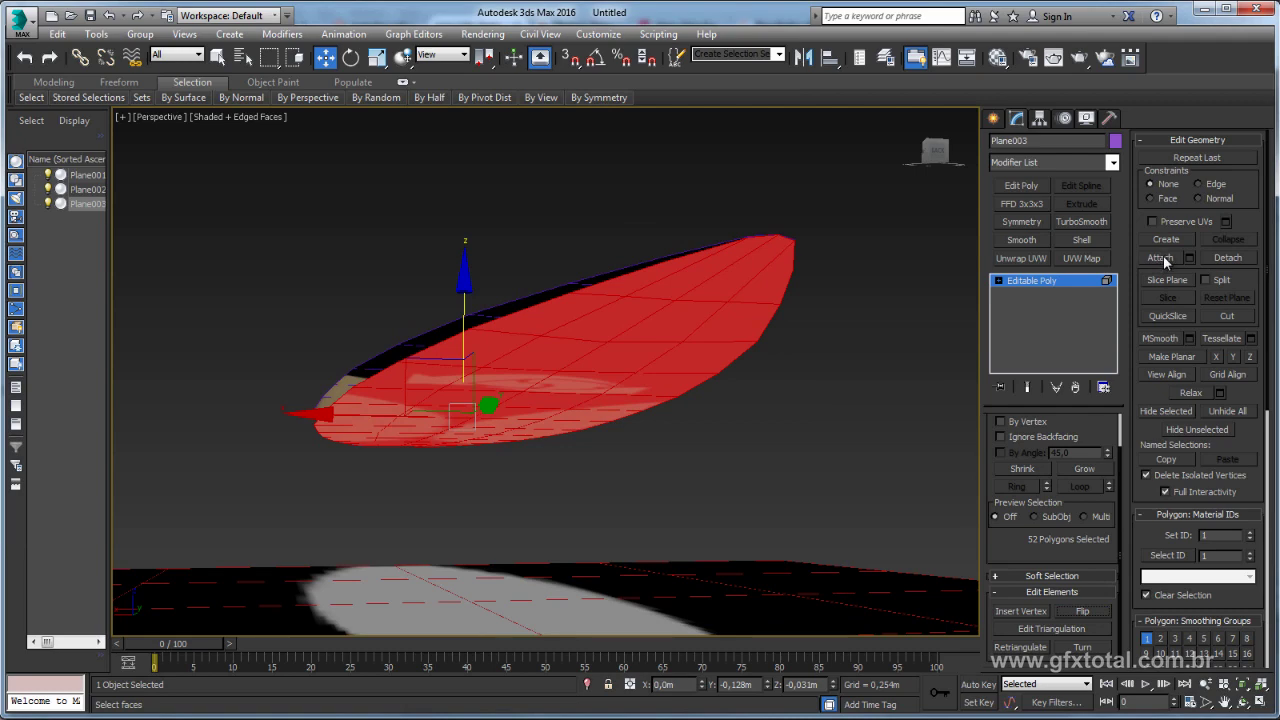
Attach Plane002 into Plane003, making one 104-polygon object.
left_click(1160, 258)
middle_click_drag(820, 300, 726, 262, "alt")
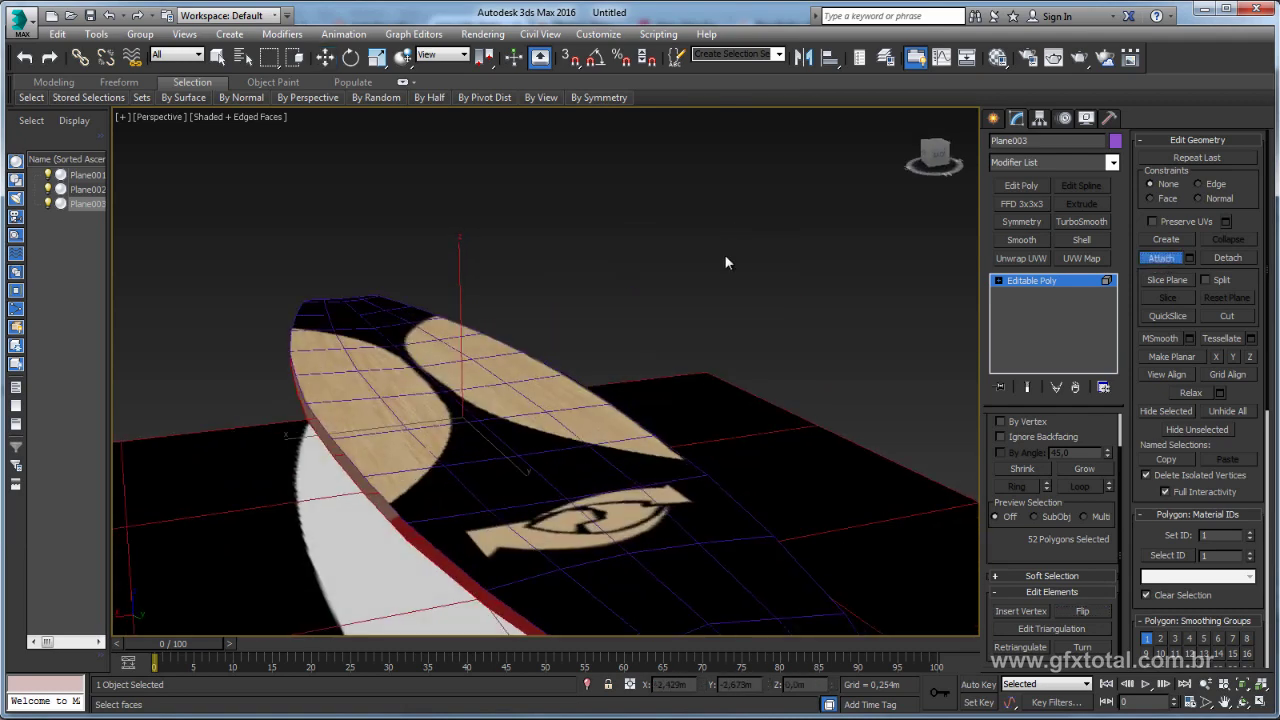
left_click(449, 356)
mouse_move(542, 308)
middle_mouse_down("alt")
mouse_move(598, 272)
mouse_move(829, 294)
middle_mouse_up("alt")
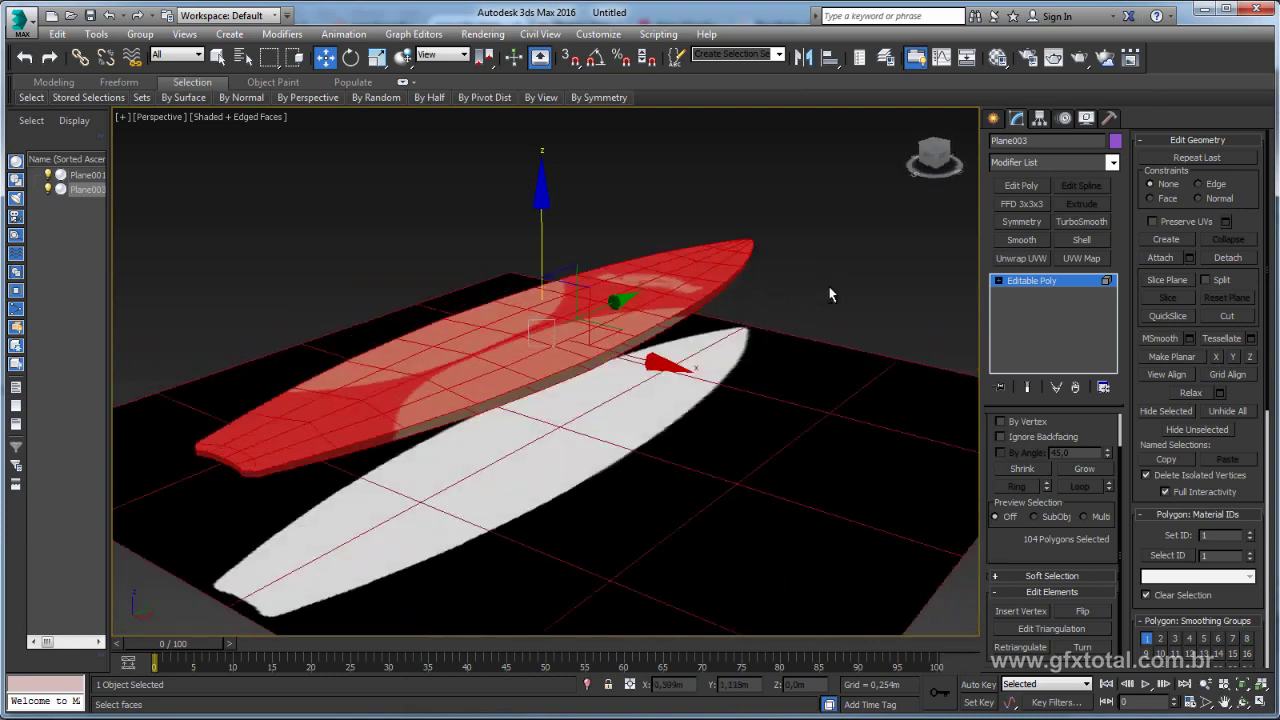
At Border level, select the open borders of both board halves.
left_click(999, 282)
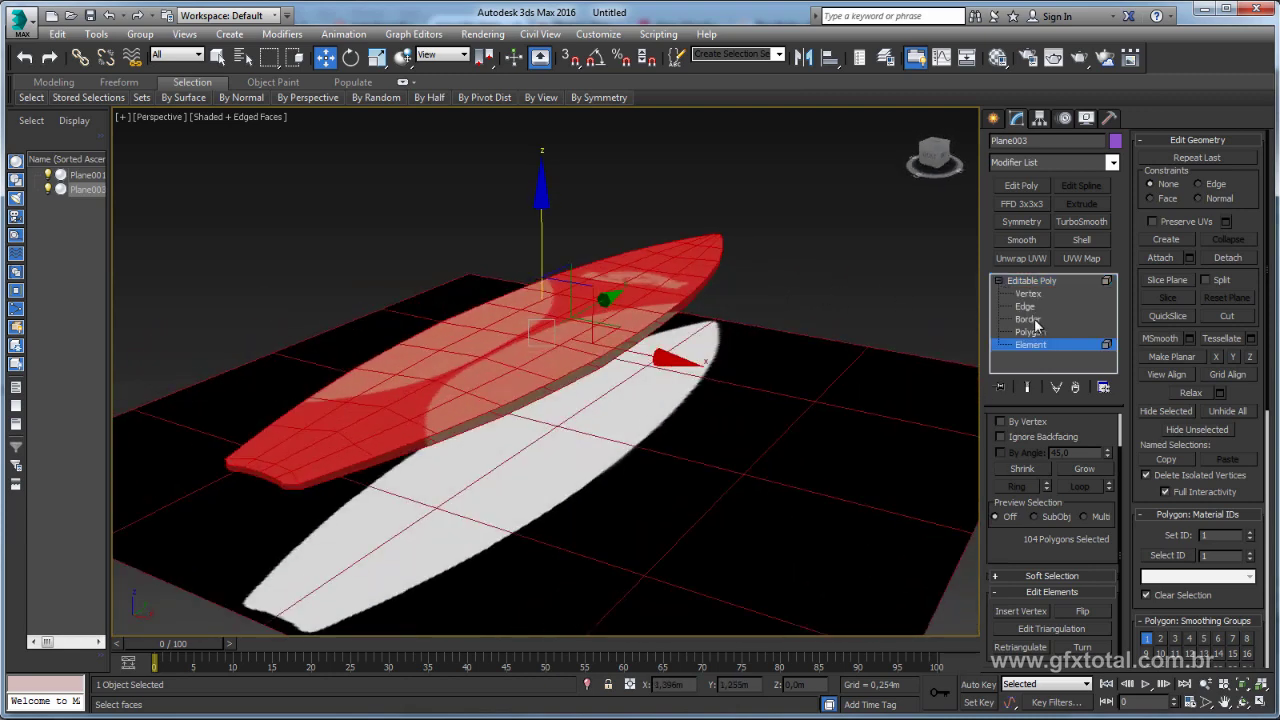
left_click(1028, 318)
middle_click_drag(660, 300, 816, 284, "alt")
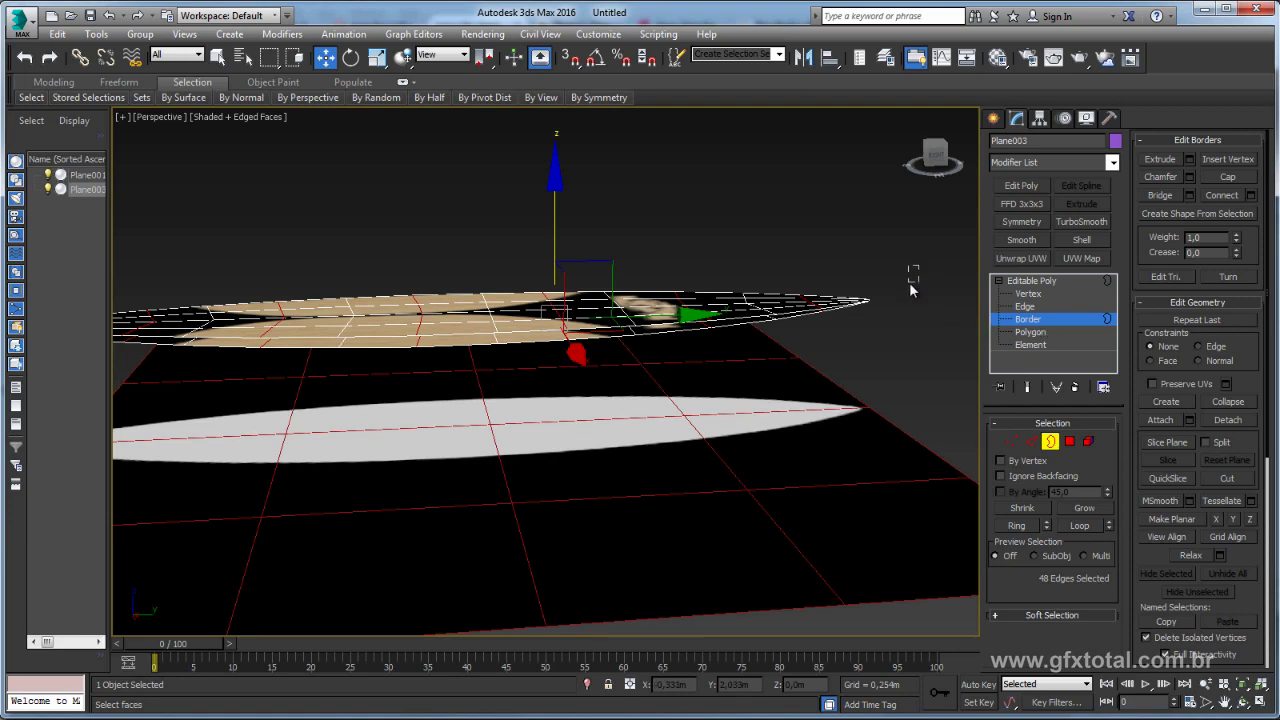
left_click_drag(867, 343, 860, 337)
scroll(847, 334, "up", 3)
scroll(847, 334, "up", 2)
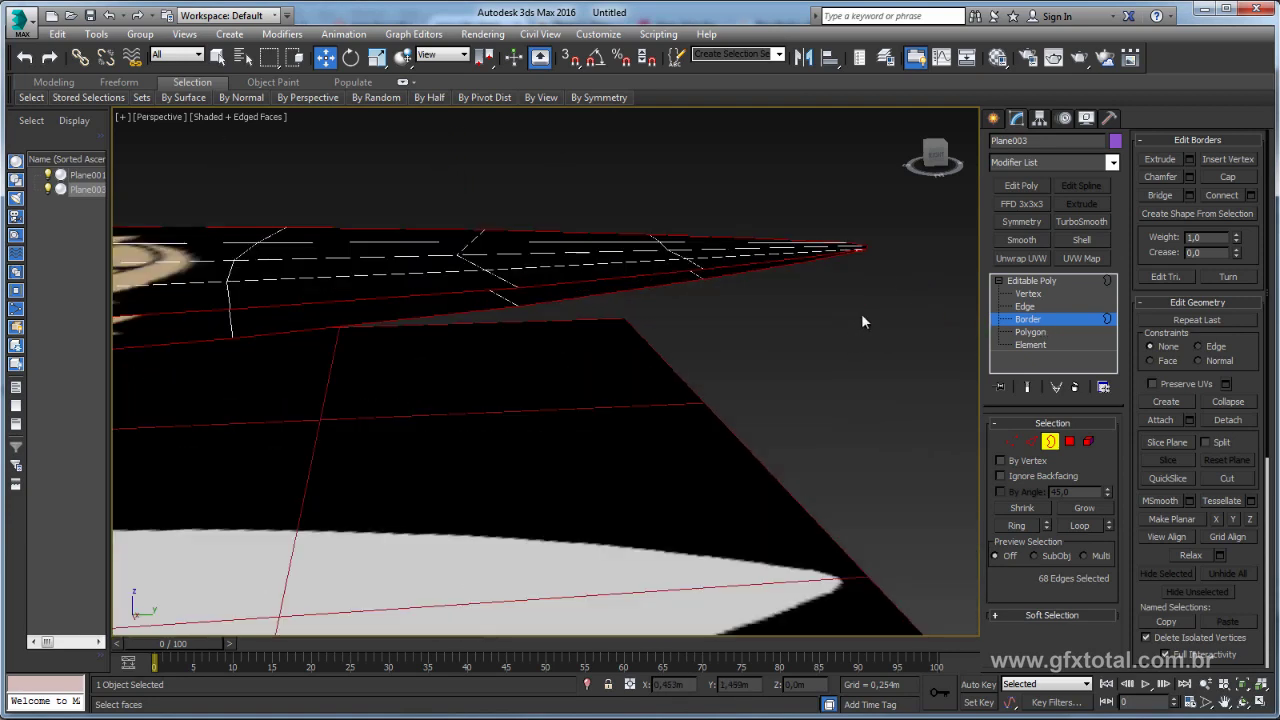
scroll(861, 313, "up", 2)
Bridge the two borders to create side walls joining the upper and lower boards.
mouse_move(835, 295)
middle_mouse_down("alt")
mouse_move(663, 280)
mouse_move(837, 297)
mouse_move(871, 284)
mouse_move(832, 294)
mouse_move(950, 380)
middle_mouse_up("alt")
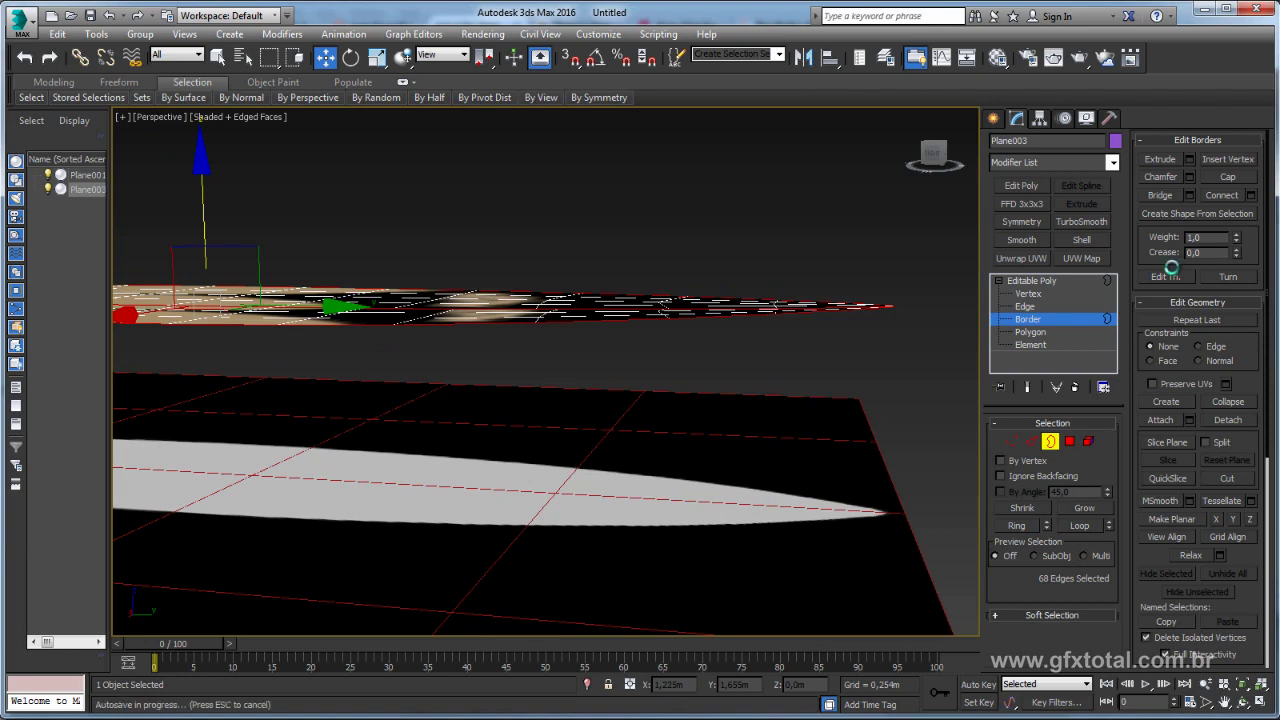
mouse_move(760, 290)
middle_mouse_down("alt")
mouse_move(571, 306)
mouse_move(642, 327)
mouse_move(838, 305)
middle_mouse_up("alt")
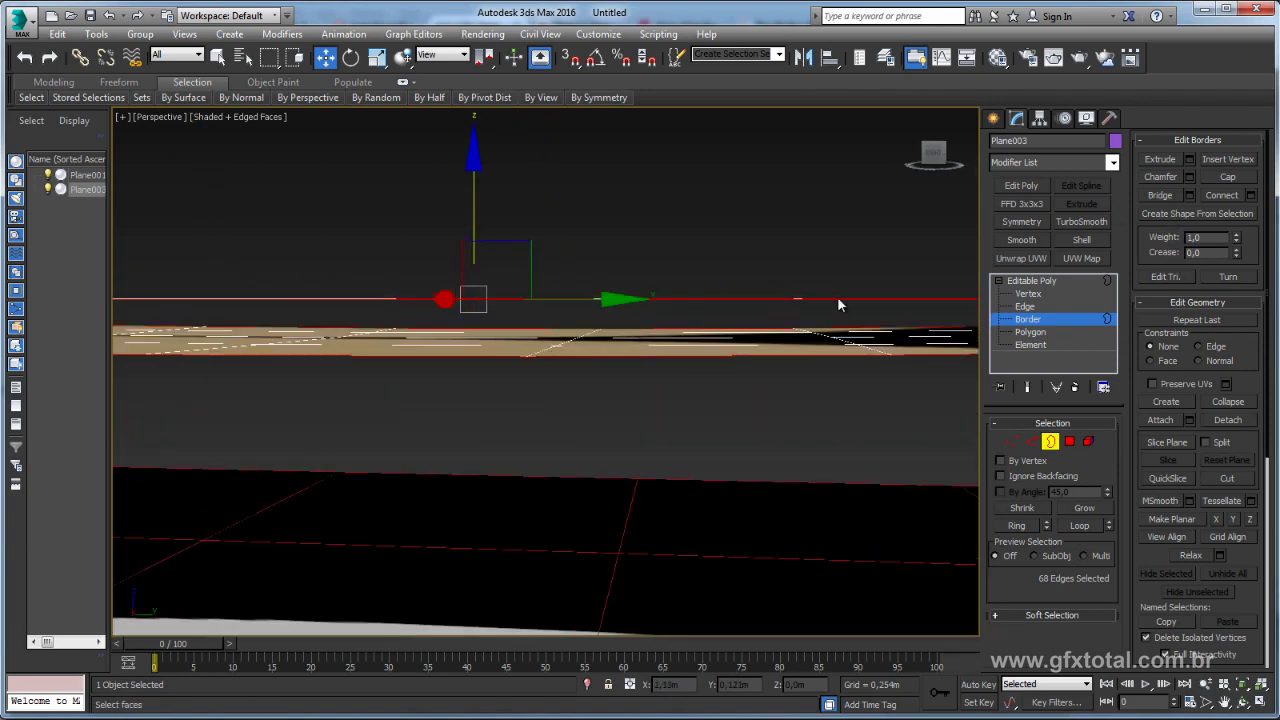
left_click(1161, 194)
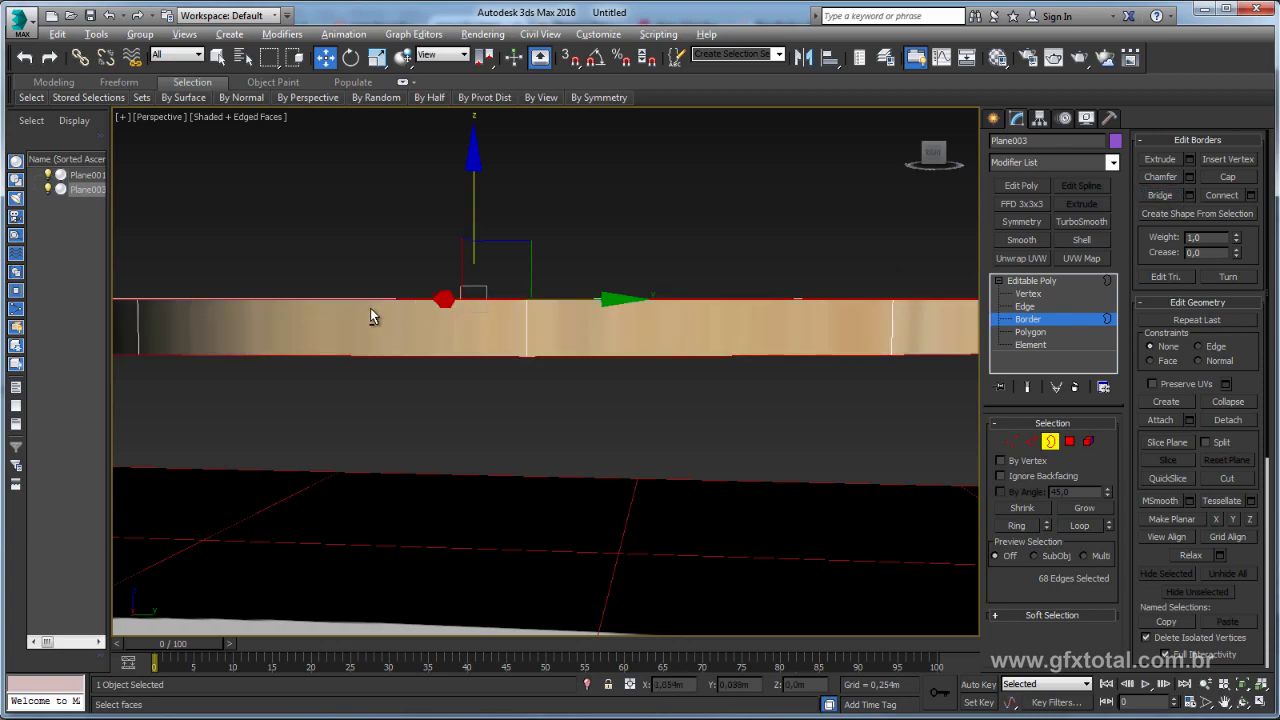
mouse_move(370, 309)
middle_mouse_down("alt")
mouse_move(303, 316)
mouse_move(386, 298)
mouse_move(392, 320)
mouse_move(400, 275)
middle_mouse_up("alt")
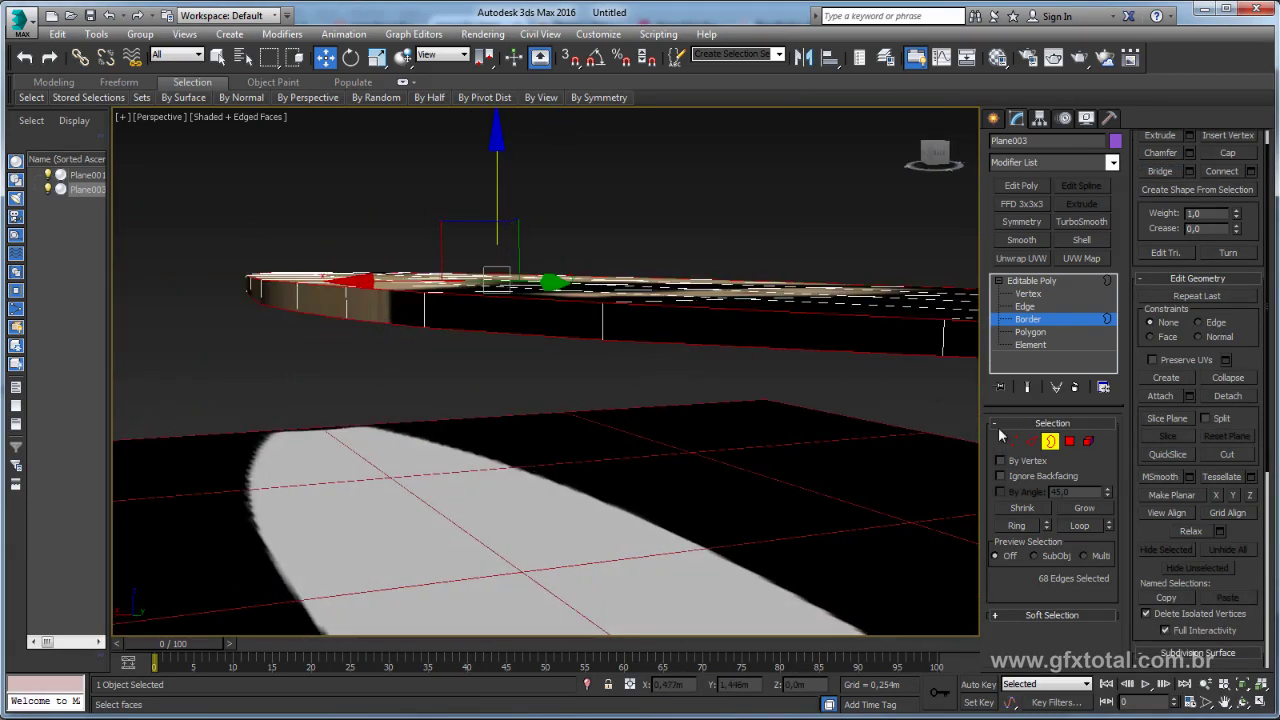
At Edge level, select one side edge and extend it to a Ring of 34 edges.
key("2")
left_click(602, 323)
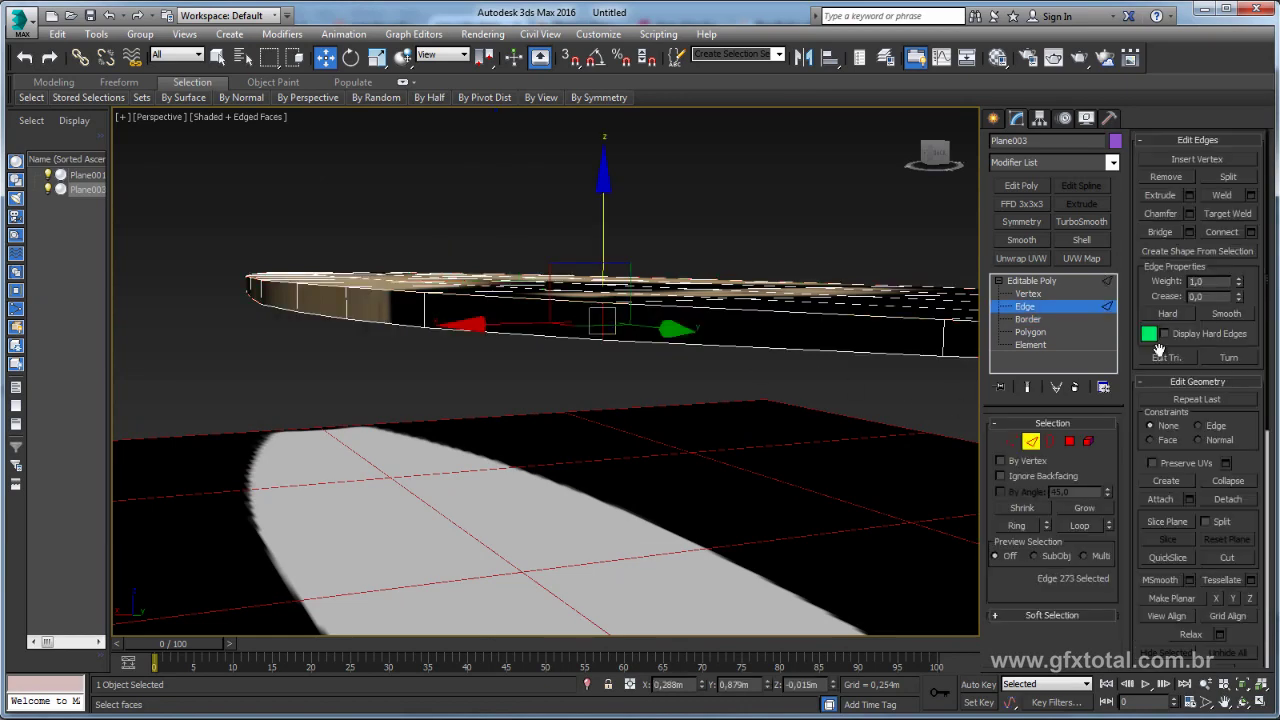
left_click(1018, 525)
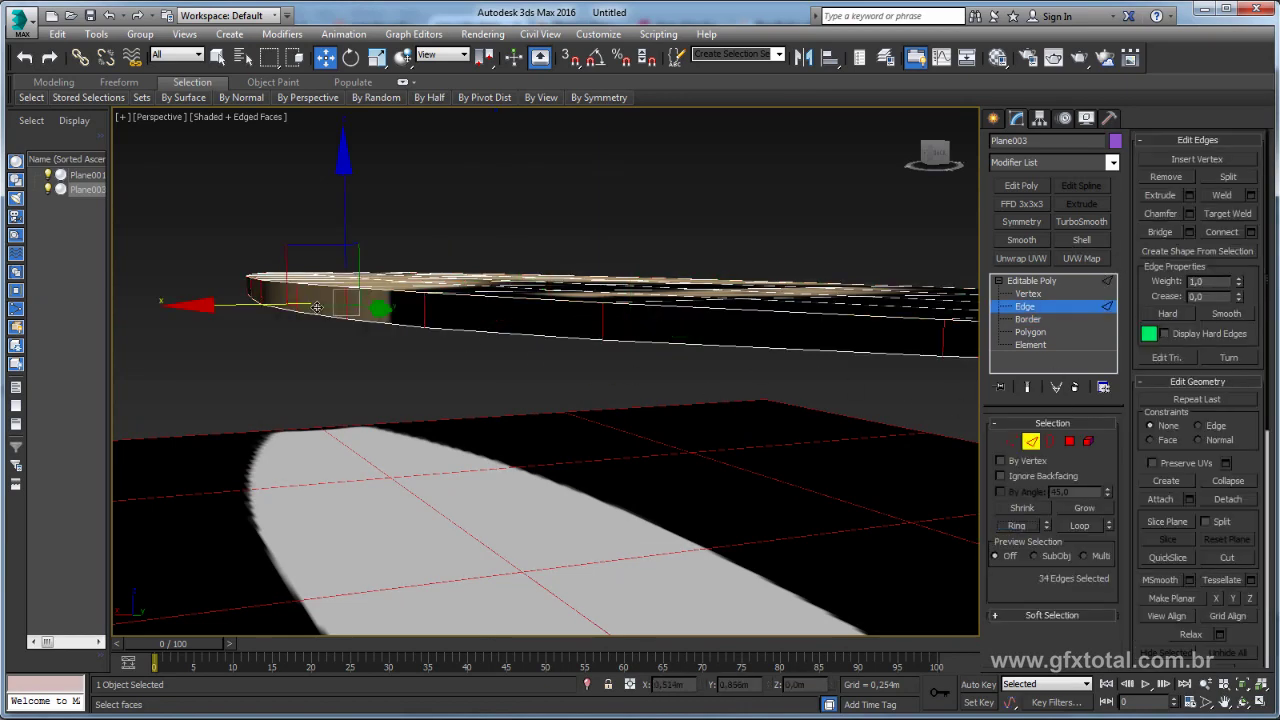
middle_click_drag(316, 307, 572, 383, "alt")
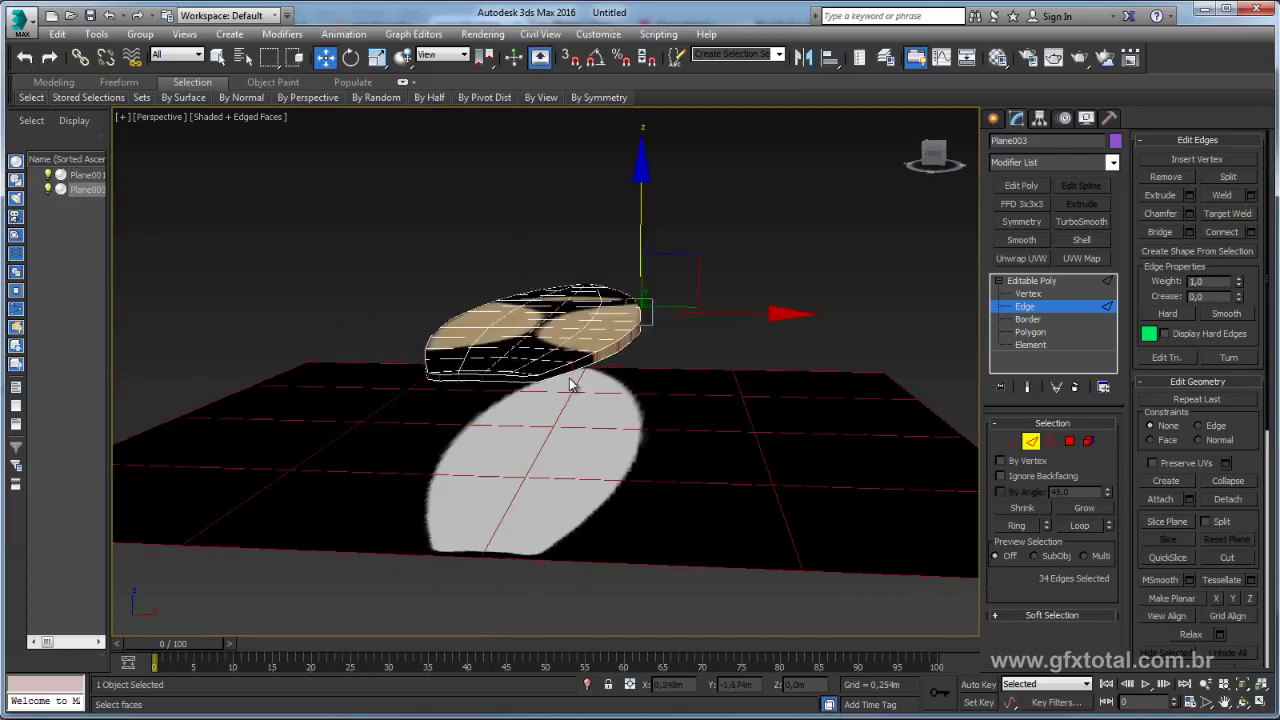
scroll(572, 383, "up", 5)
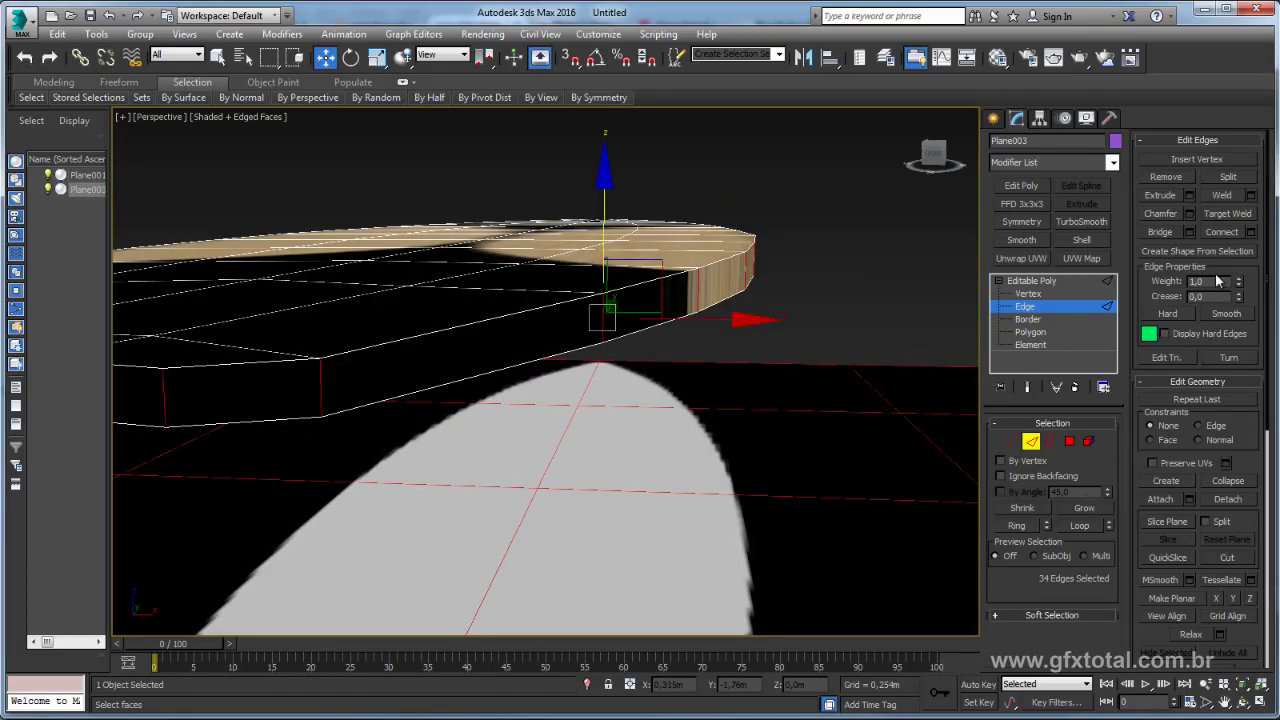
Connect the ring edges with 1 segment to add a loop around the rim.
left_click(1250, 233)
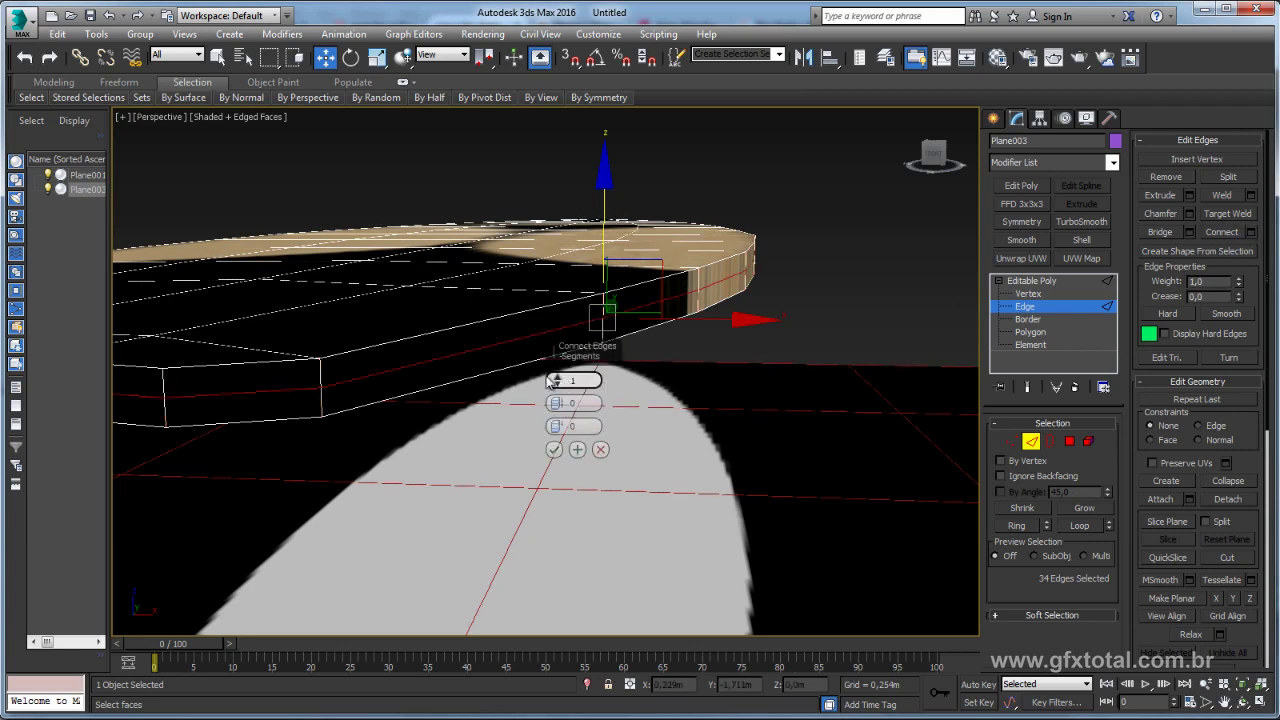
left_click(556, 450)
mouse_move(557, 449)
middle_mouse_down("alt")
mouse_move(588, 387)
mouse_move(488, 345)
mouse_move(510, 345)
mouse_move(492, 329)
middle_mouse_up("alt")
scroll(492, 329, "up", 3)
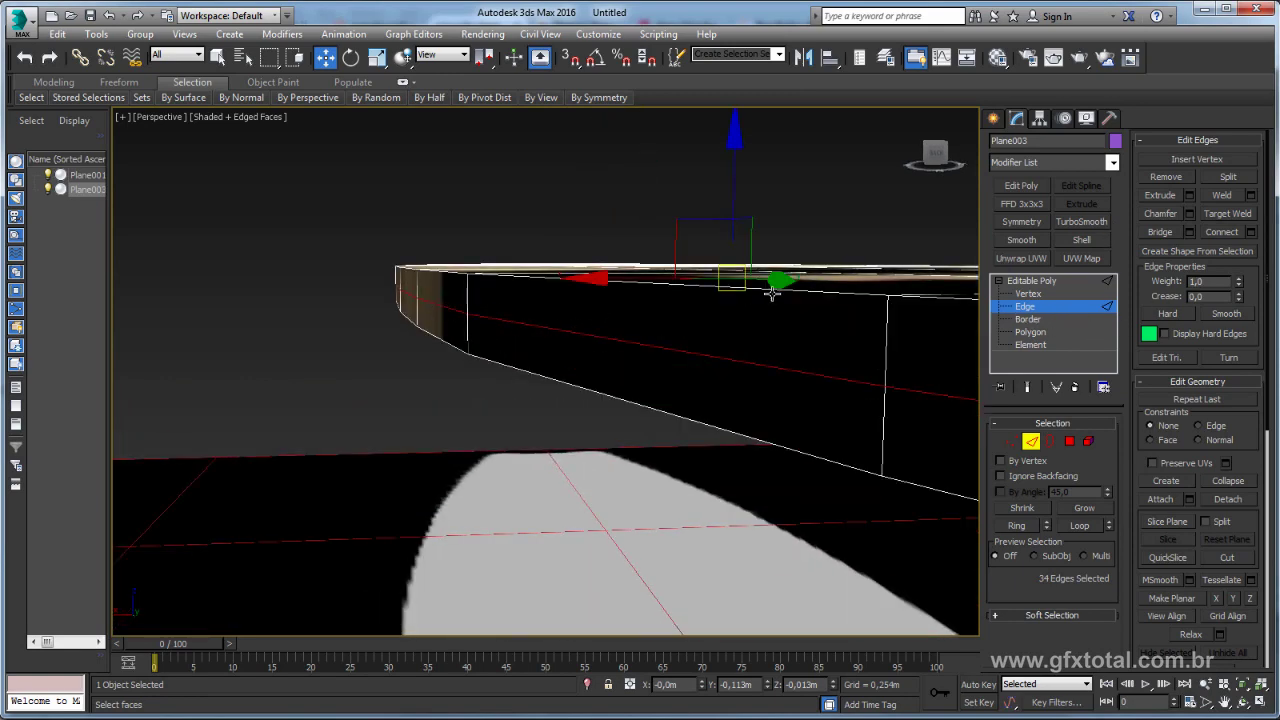
scroll(771, 292, "down", 2)
left_click(1112, 162)
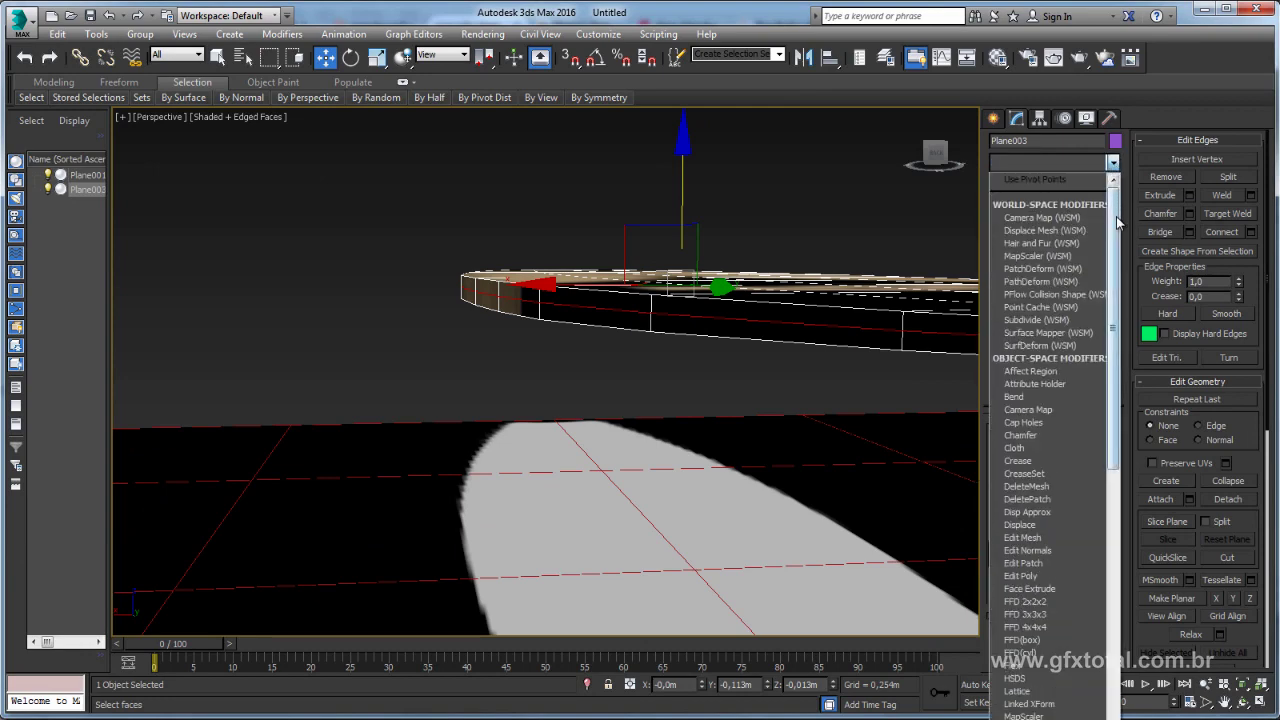
Add a Push modifier above Plane003's Editable Poly, leaving Push Value at 0,0m.
left_click_drag(1113, 240, 1128, 570)
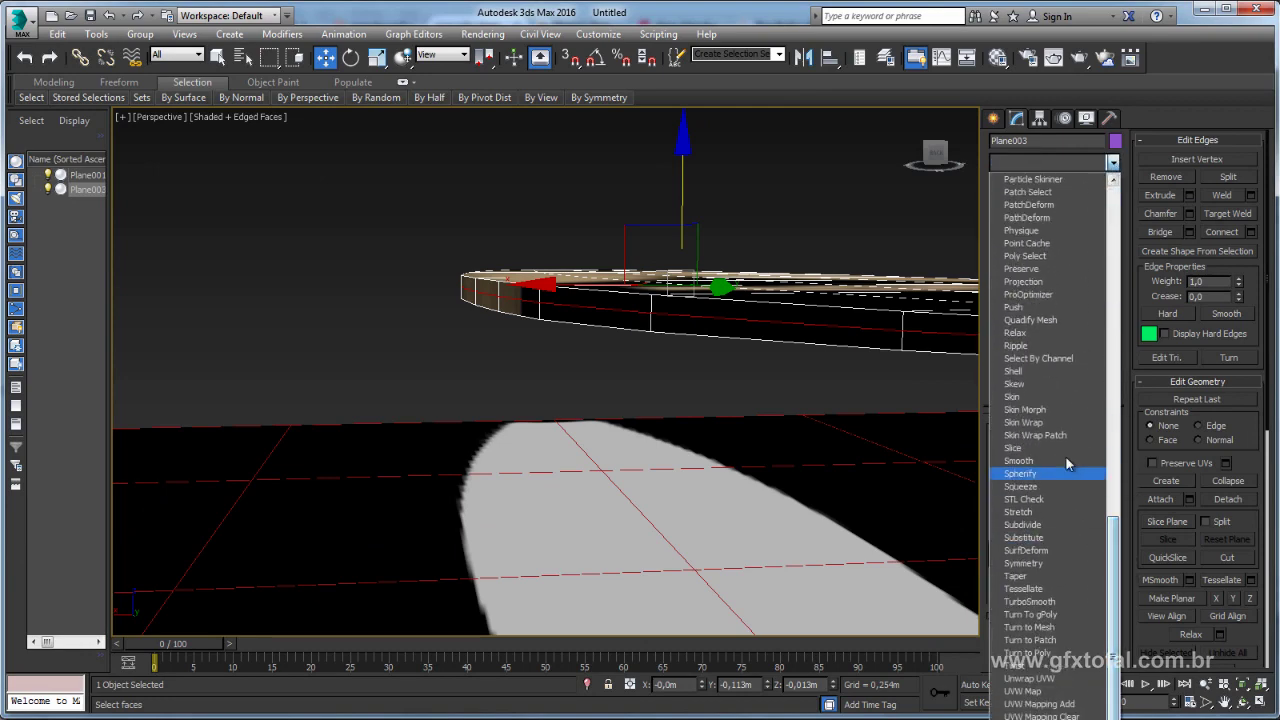
left_click(1025, 313)
middle_click_drag(700, 380, 719, 388, "alt")
scroll(719, 388, "up", 5)
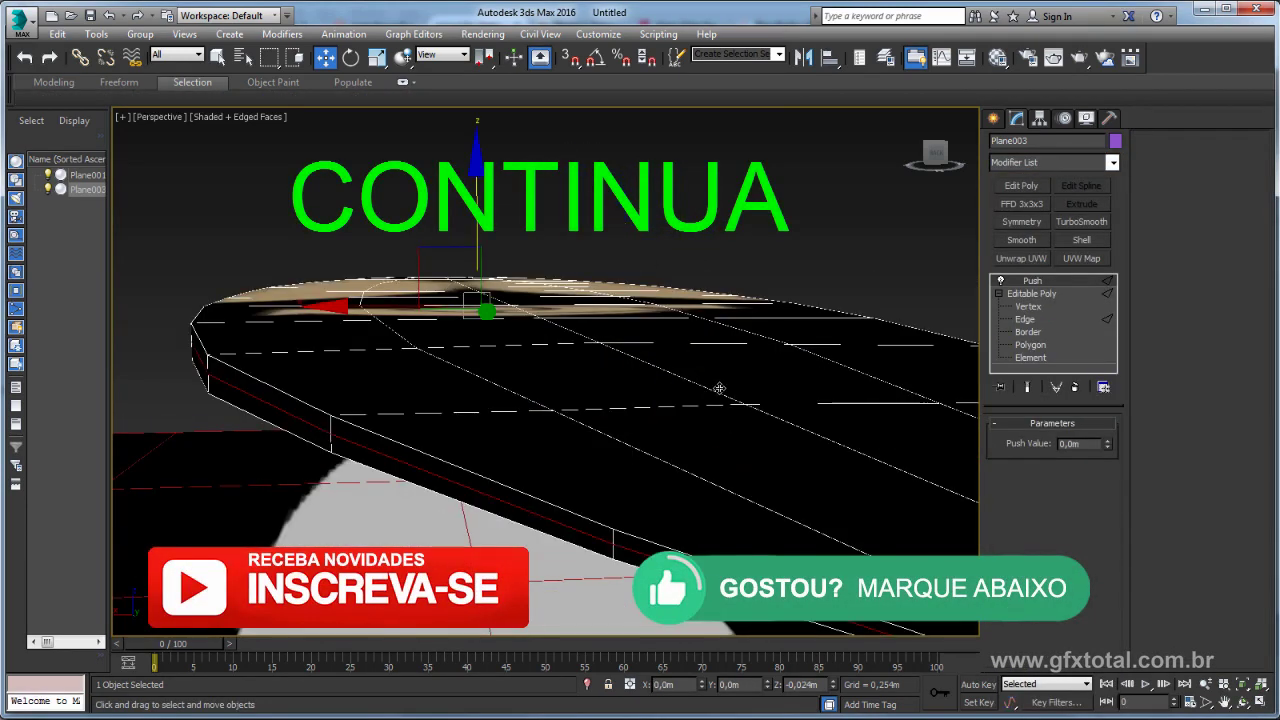
scroll(719, 388, "down", 5)
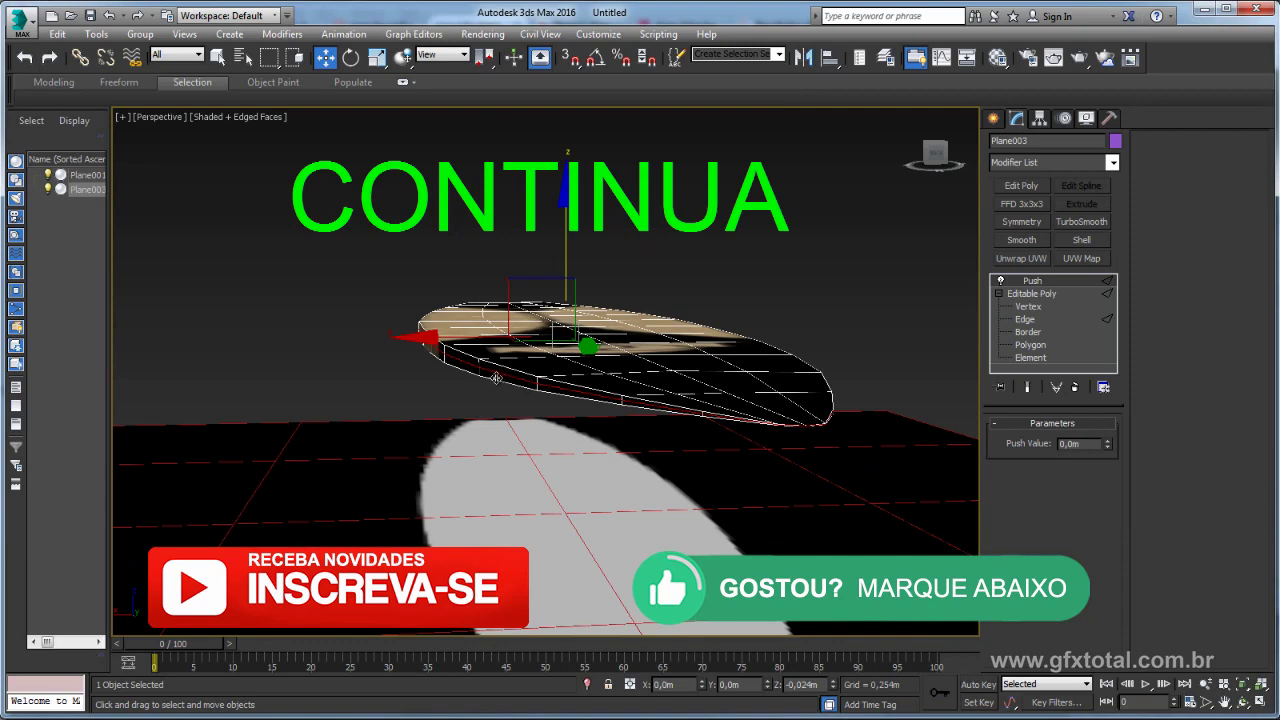
scroll(495, 378, "up", 3)
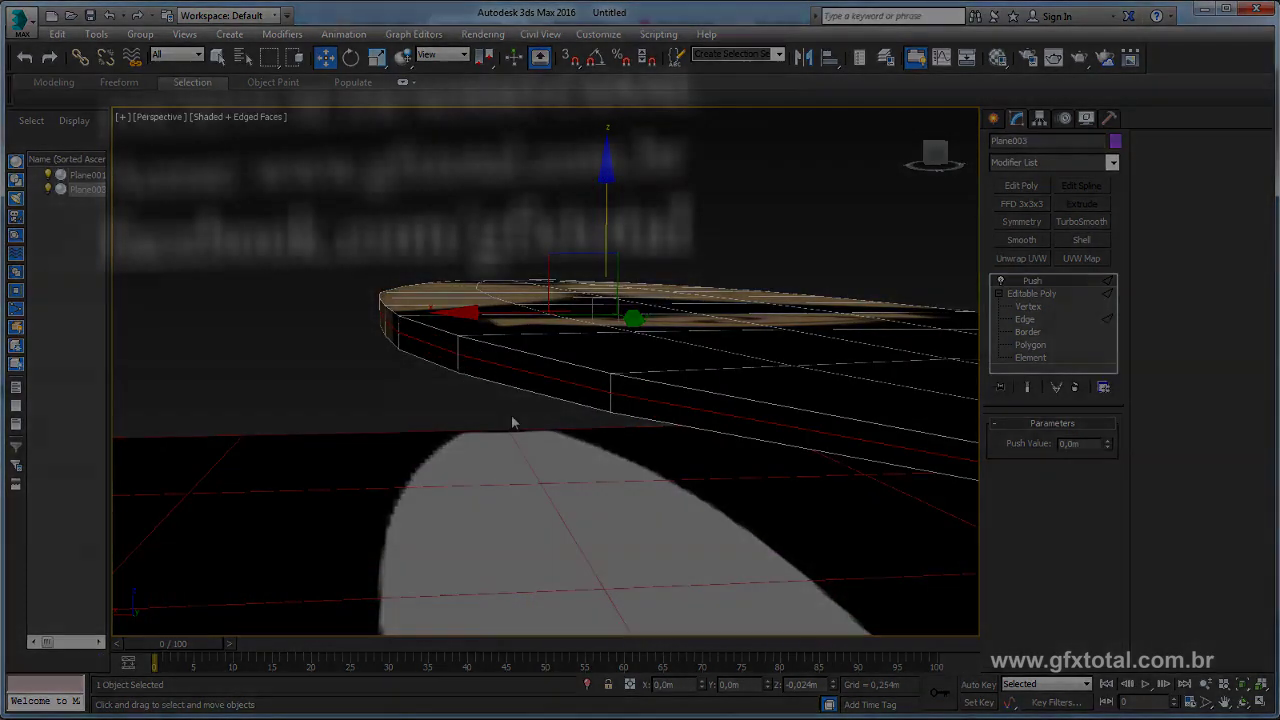